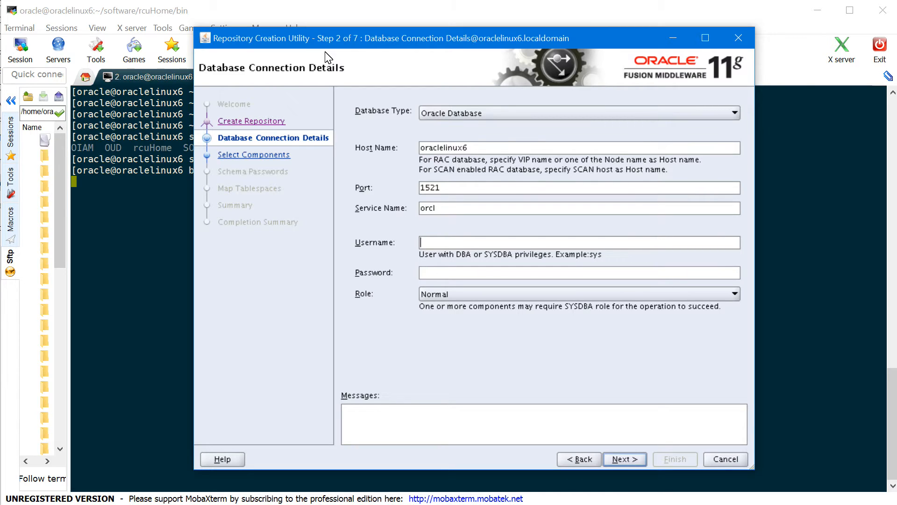
Connect to the orcl database as sys with the SYSDBA role and accept the global prerequisite checks
{"action": "type", "text": "ys"}
{"action": "left_click", "coordinate": [624, 456]}
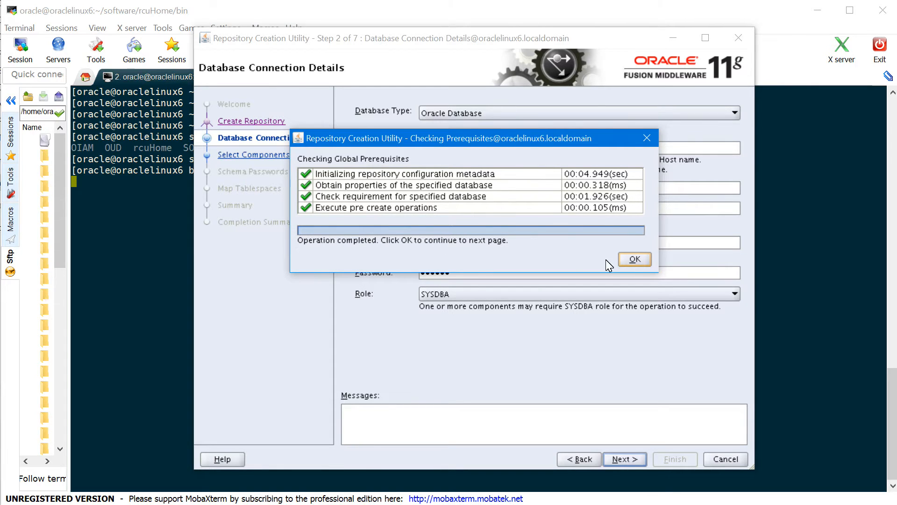
{"action": "left_click", "coordinate": [645, 261]}
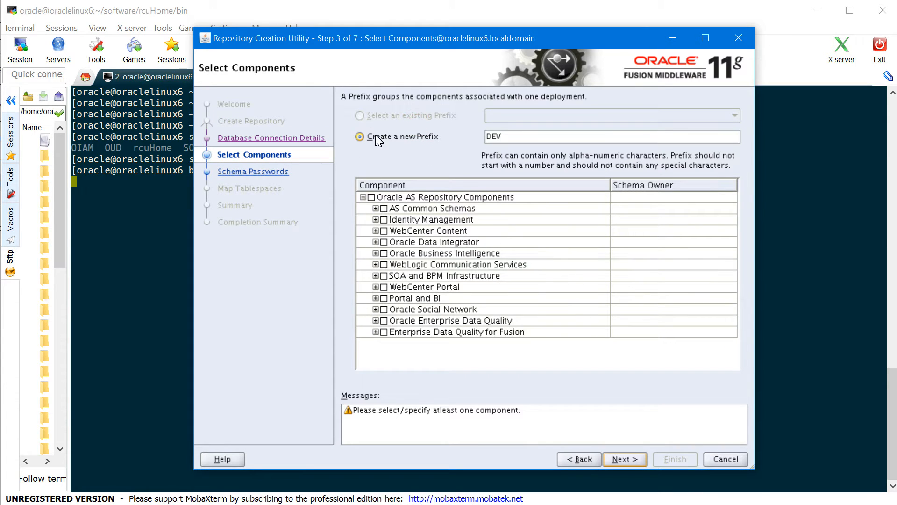
Use prefix OIAM, add the Identity Manager, Access Manager and Mobile Security Manager schemas, and run their checks
{"action": "left_click_drag", "start_coordinate": [505, 141], "coordinate": [299, 41]}
{"action": "type", "text": "OIAM"}
{"action": "left_click", "coordinate": [375, 220]}
{"action": "left_click", "coordinate": [239, 99]}
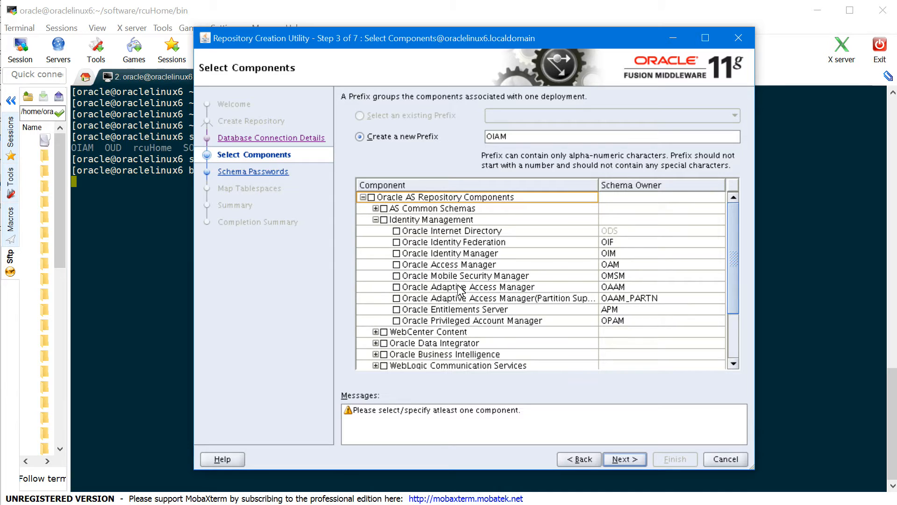
{"action": "left_click", "coordinate": [396, 253]}
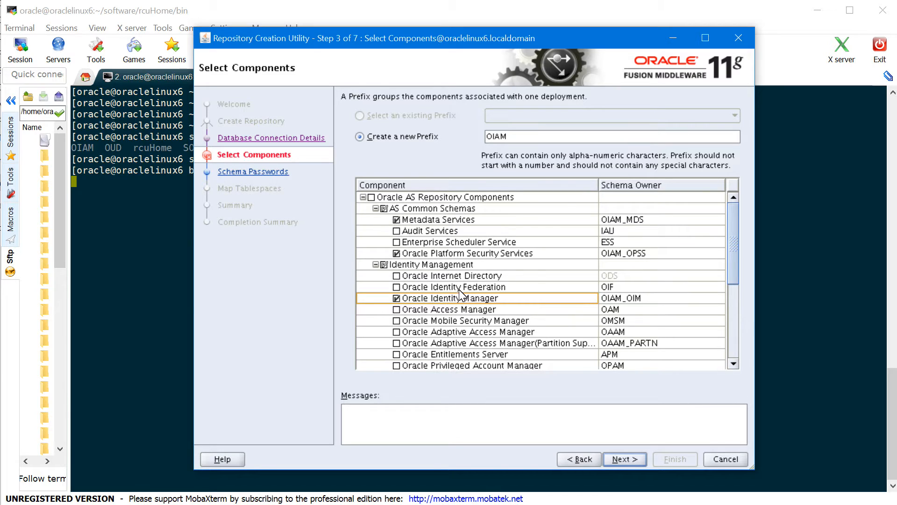
{"action": "left_click", "coordinate": [397, 309]}
{"action": "left_click", "coordinate": [396, 320]}
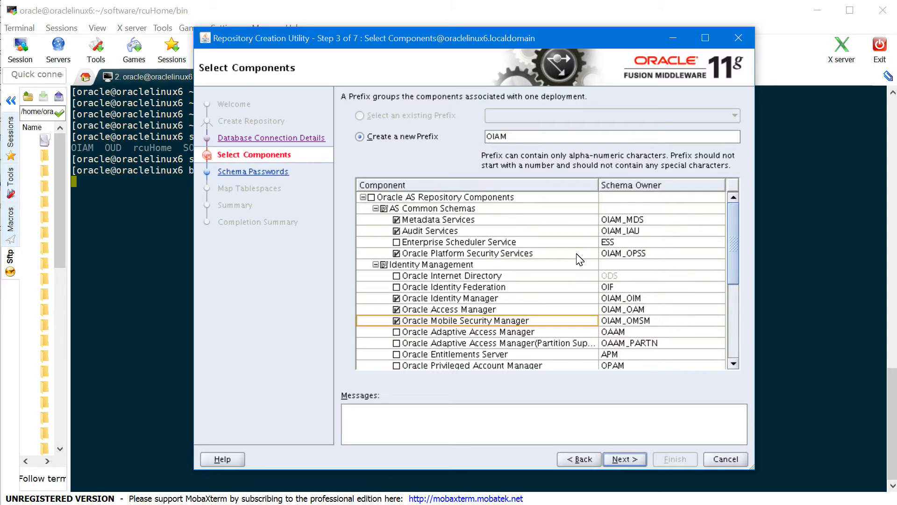
{"action": "scroll", "coordinate": [580, 259], "scroll_direction": "down", "scroll_amount": 5}
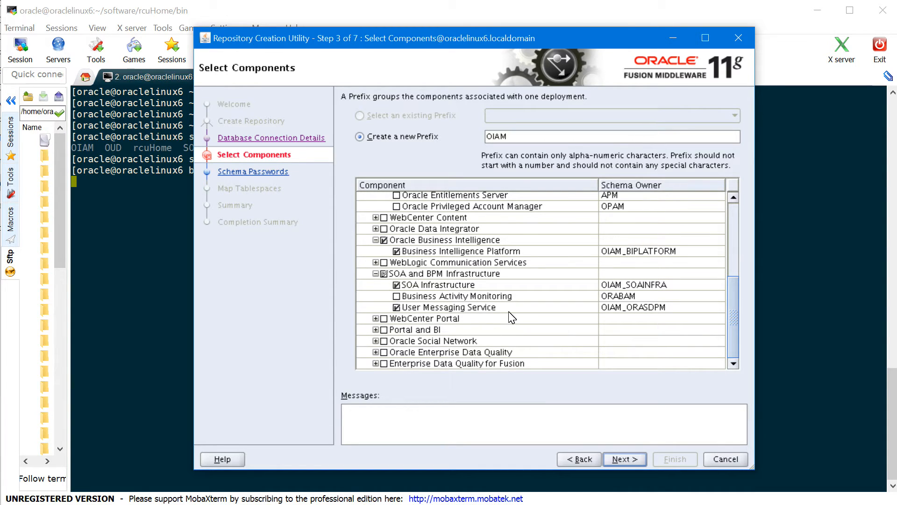
{"action": "scroll", "coordinate": [512, 316], "scroll_direction": "up", "scroll_amount": 5}
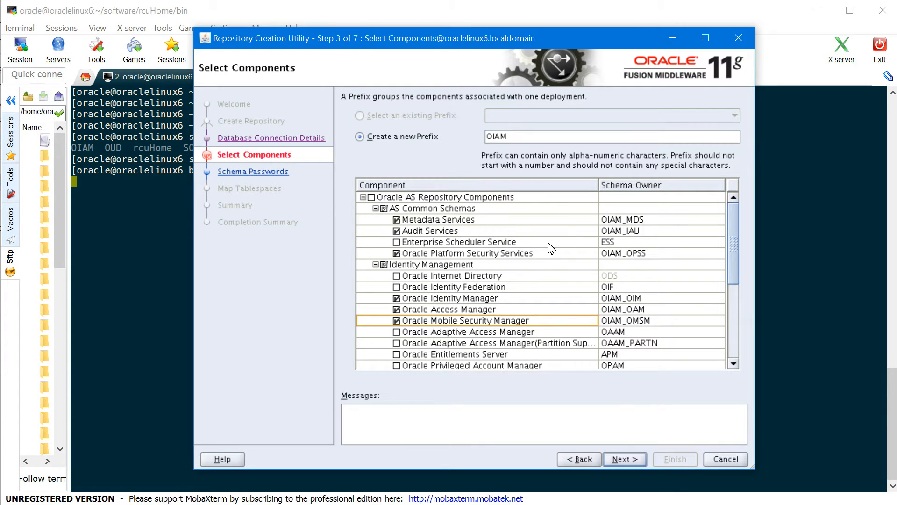
{"action": "left_click", "coordinate": [625, 460]}
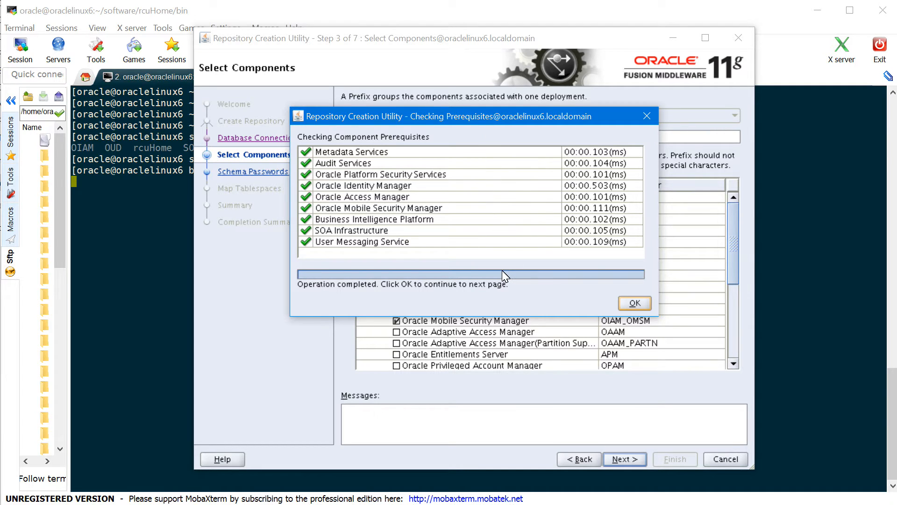
Accept the component checks and use one shared password for all OIAM schemas
{"action": "left_click", "coordinate": [635, 304]}
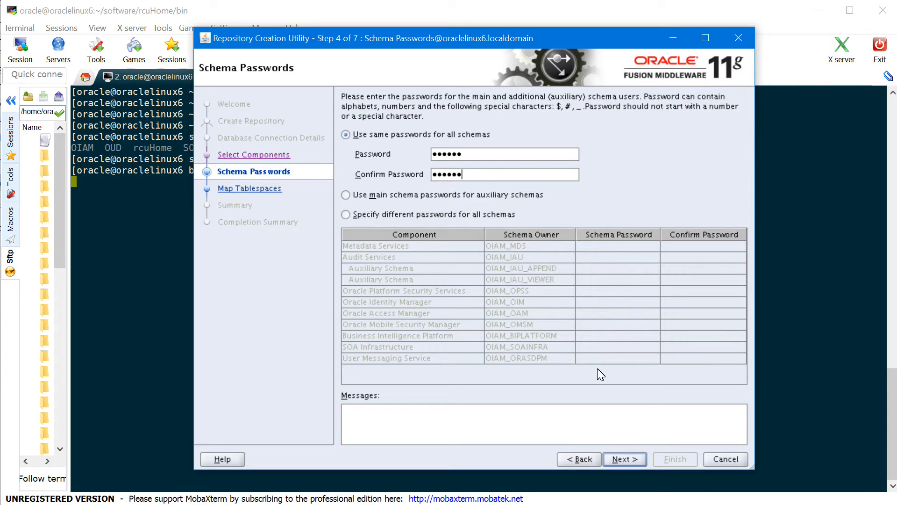
{"action": "left_click", "coordinate": [625, 459]}
{"action": "left_click", "coordinate": [404, 259]}
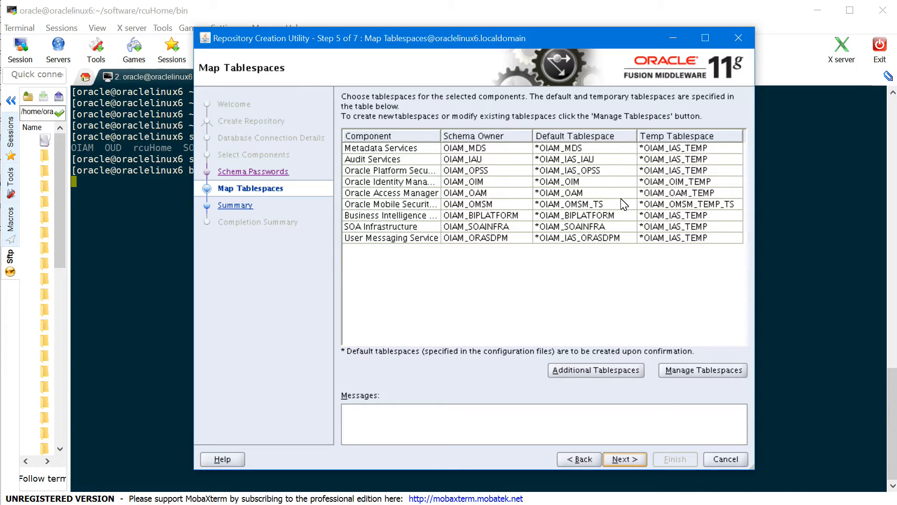
Review the tablespace list unchanged, then confirm creating the default OIAM tablespaces
{"action": "left_click", "coordinate": [700, 372]}
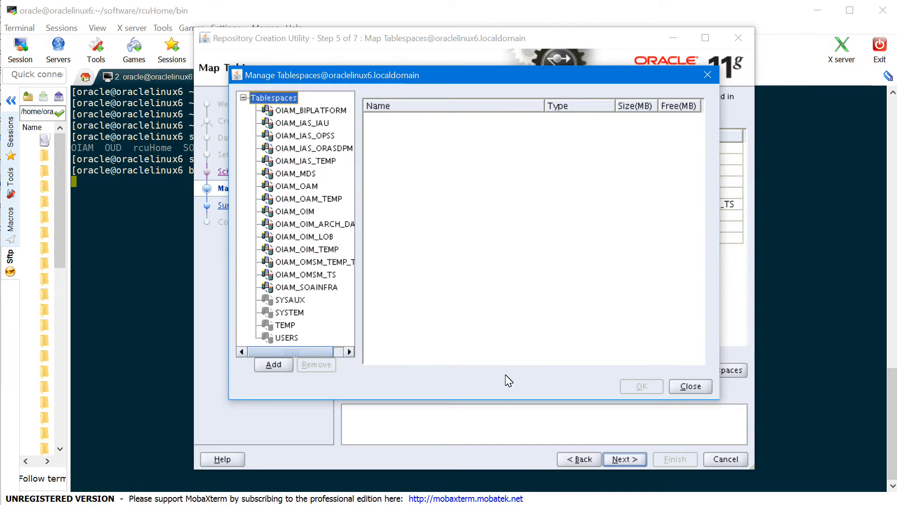
{"action": "left_click", "coordinate": [690, 386]}
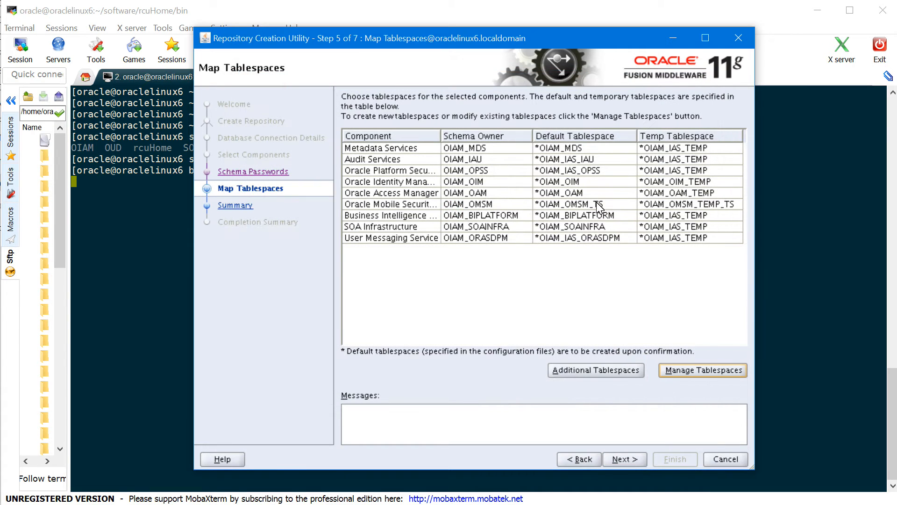
{"action": "left_click", "coordinate": [632, 461]}
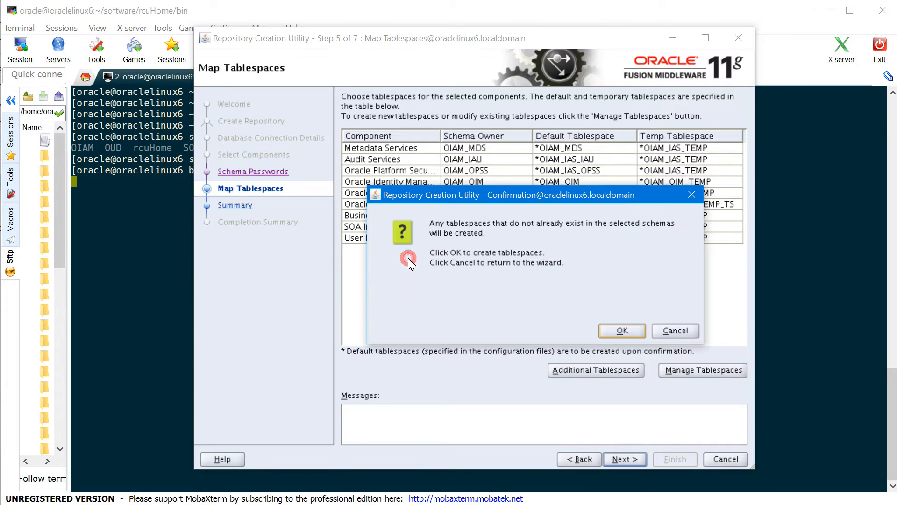
{"action": "left_click", "coordinate": [629, 332]}
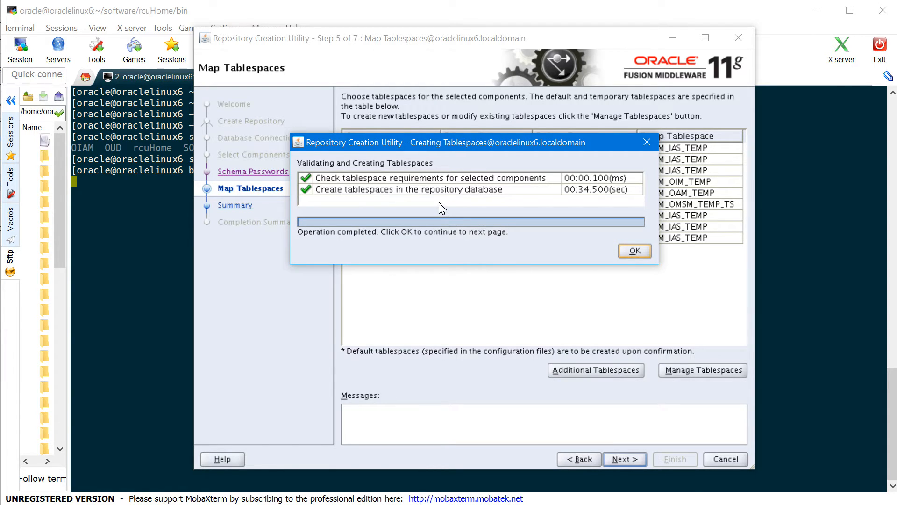
{"action": "key", "text": "Return"}
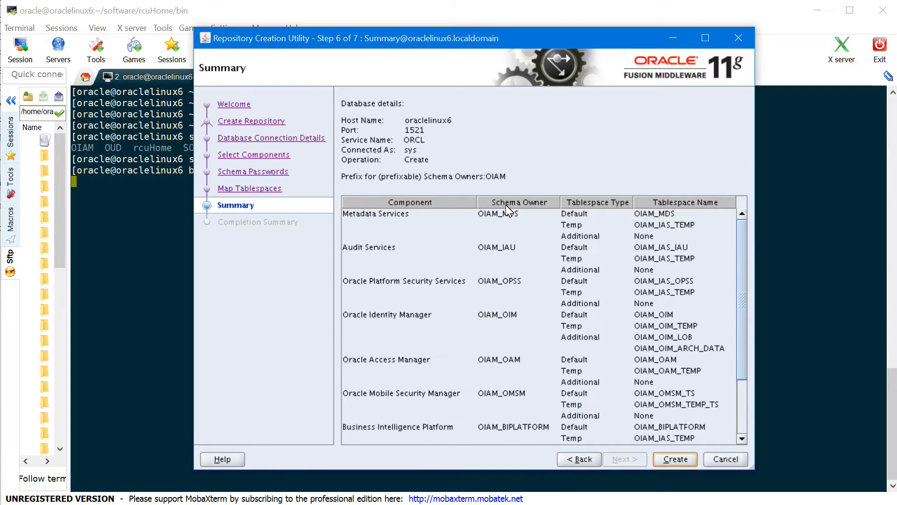
Create the nine OIAM schemas and close the utility after the successful completion summary
{"action": "left_click", "coordinate": [676, 459]}
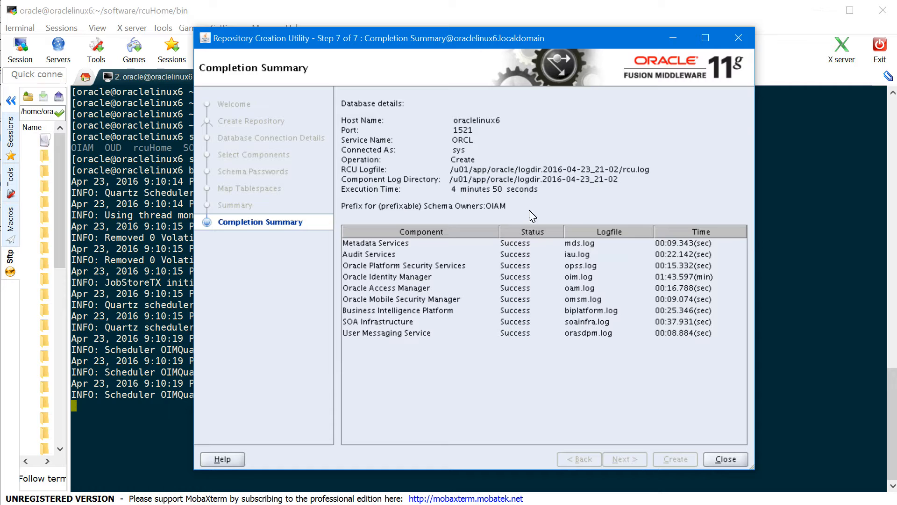
{"action": "left_click", "coordinate": [725, 460]}
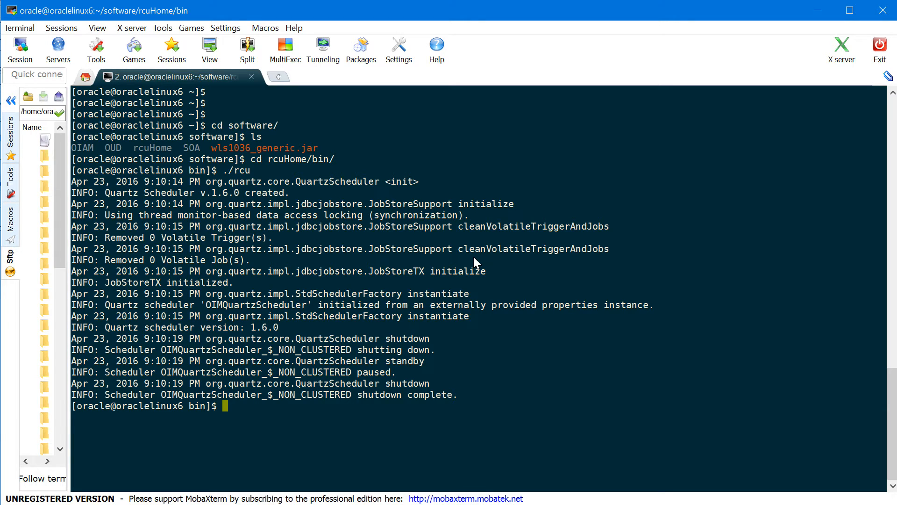
Look up the java executable's location with 'which java'
{"action": "key", "text": "Return"}
{"action": "key", "text": "Return"}
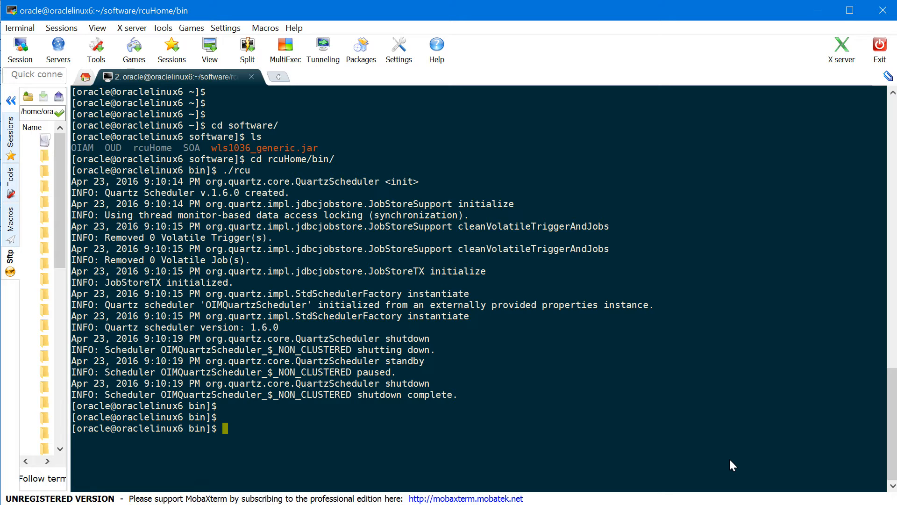
{"action": "type", "text": "which java"}
{"action": "key", "text": "Return"}
{"action": "double_click", "coordinate": [120, 445]}
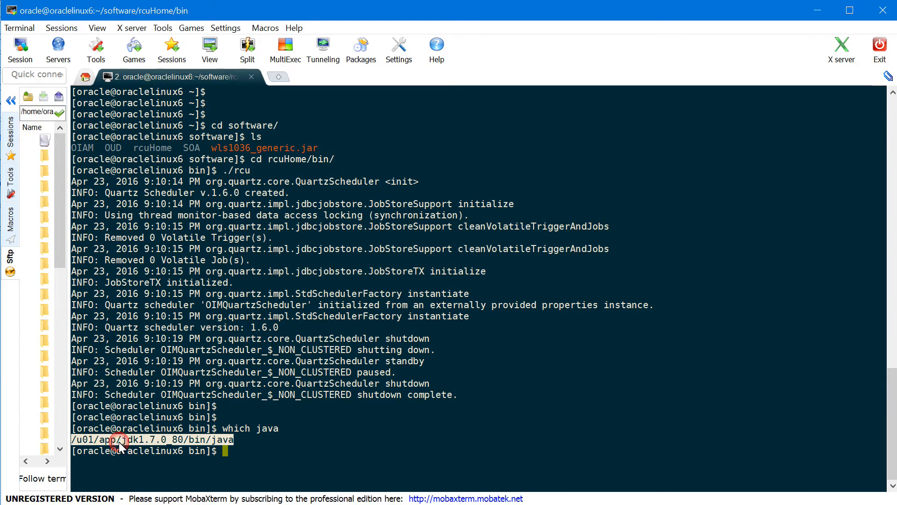
{"action": "left_click", "coordinate": [310, 445]}
Go from the home directory into the software folder and list its files
{"action": "type", "text": "cd"}
{"action": "key", "text": "Return"}
{"action": "type", "text": "cd sof"}
{"action": "key", "text": "Tab"}
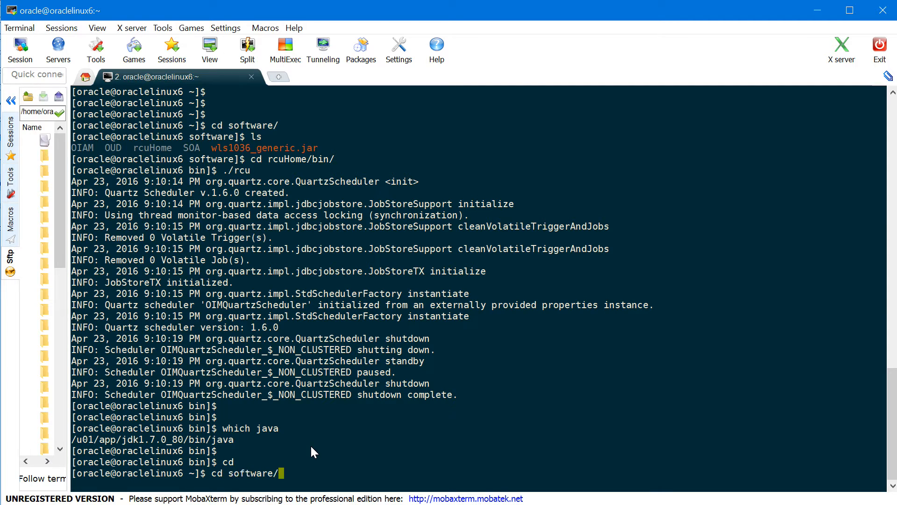
{"action": "key", "text": "Return"}
{"action": "type", "text": "ls"}
{"action": "key", "text": "Return"}
{"action": "key", "text": "Return"}
{"action": "key", "text": "Return"}
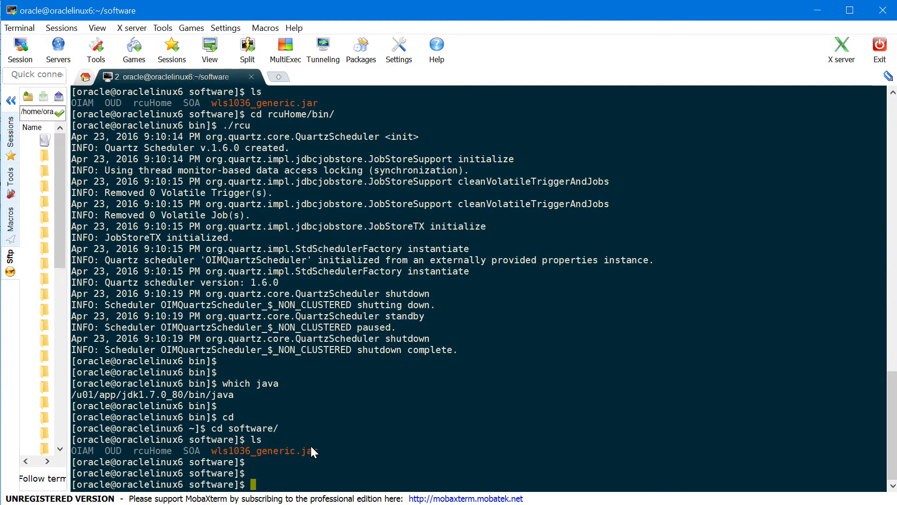
Run 'java -jar wls1036_generic.jar' to start the WebLogic installer
{"action": "type", "text": "java "}
{"action": "type", "text": "-ajr"}
{"action": "key", "text": "BackSpace"}
{"action": "key", "text": "BackSpace"}
{"action": "key", "text": "BackSpace"}
{"action": "key", "text": "BackSpace"}
{"action": "type", "text": "jar"}
{"action": "double_click", "coordinate": [293, 450]}
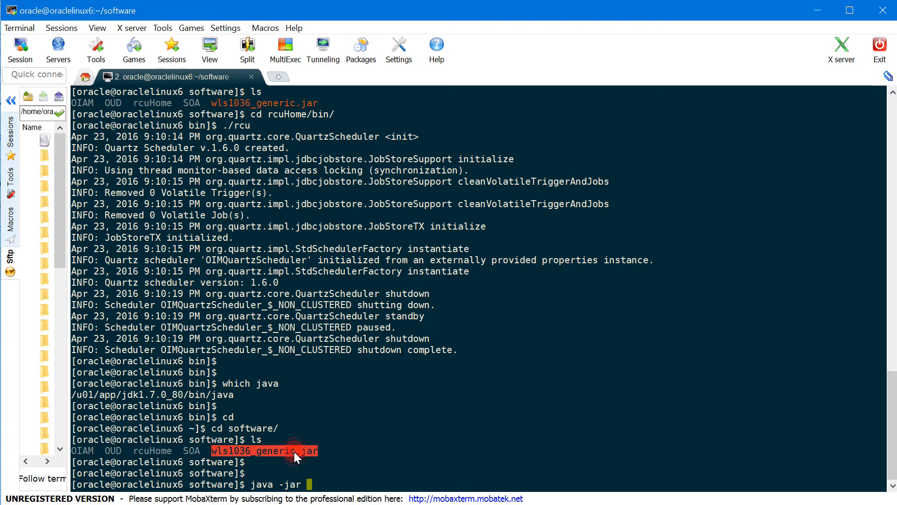
{"action": "right_click", "coordinate": [399, 455]}
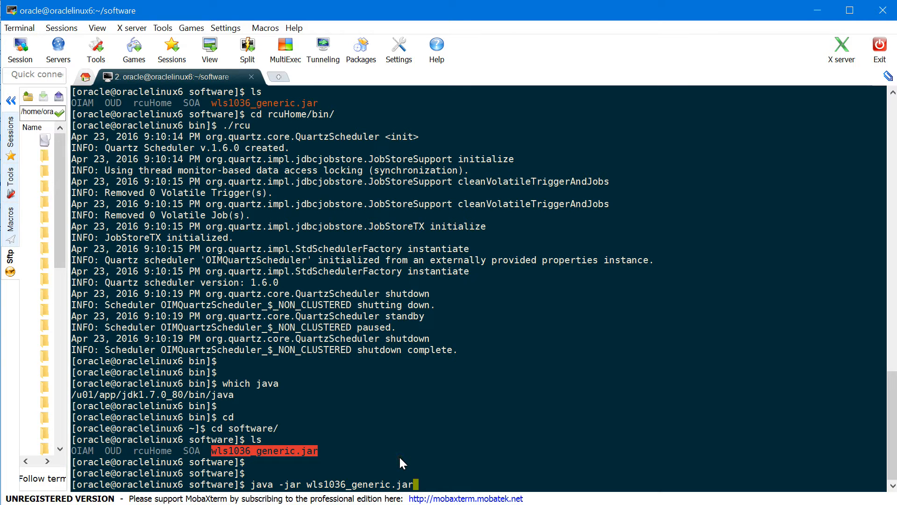
{"action": "key", "text": "Return"}
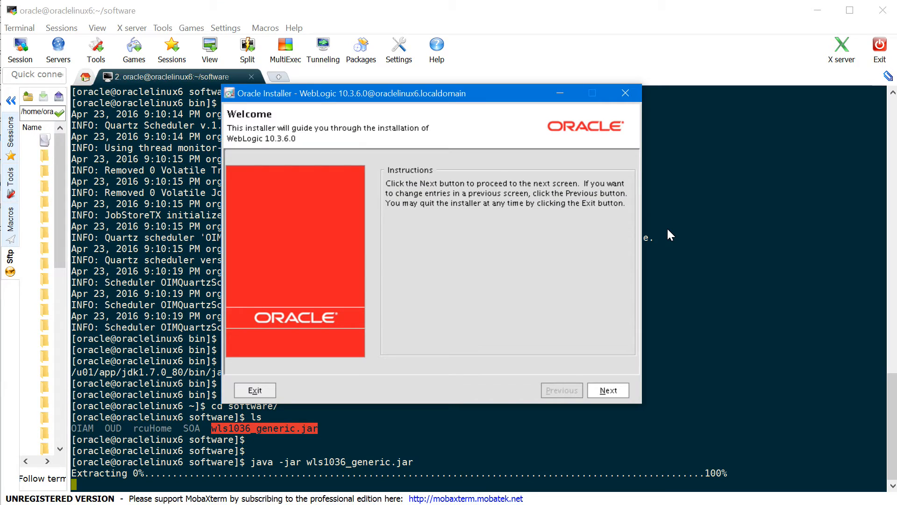
Set the Middleware Home to /u01/app/oracle/product/fmw
{"action": "left_click", "coordinate": [608, 390]}
{"action": "left_click", "coordinate": [388, 214]}
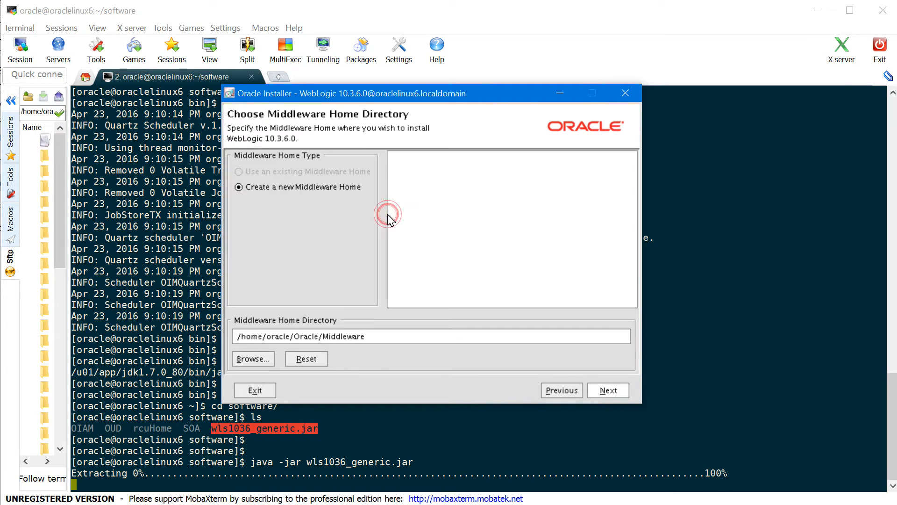
{"action": "left_click", "coordinate": [271, 173]}
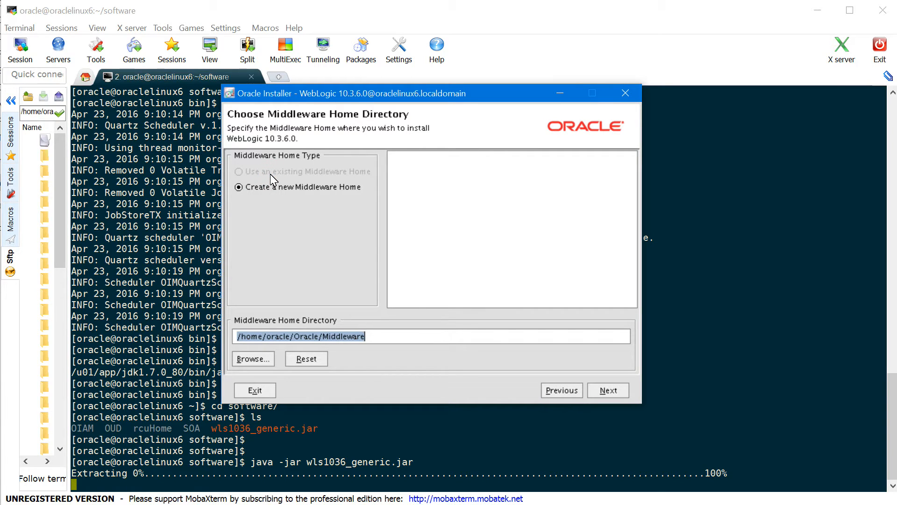
{"action": "type", "text": "/u01/app/oracle/product/fmw"}
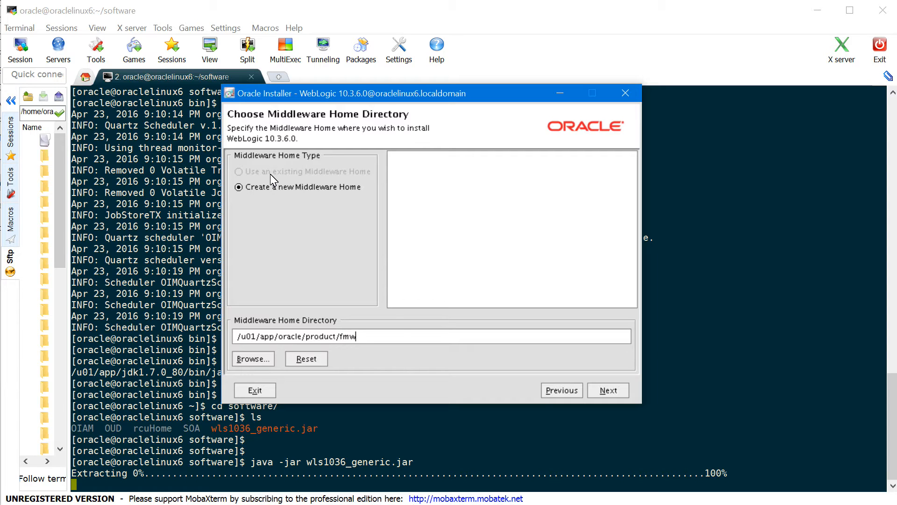
{"action": "left_click", "coordinate": [604, 394]}
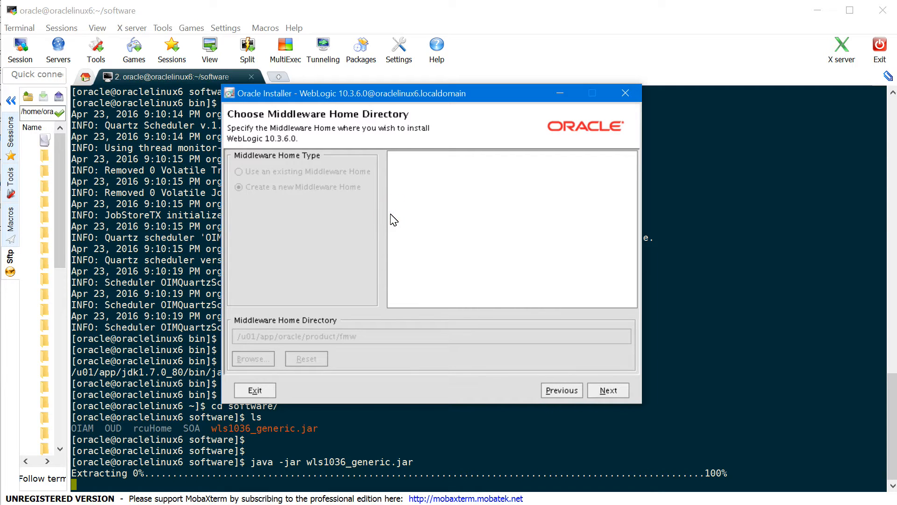
Decline security update registration without an e-mail and confirm having no Internet access
{"action": "left_click", "coordinate": [258, 226]}
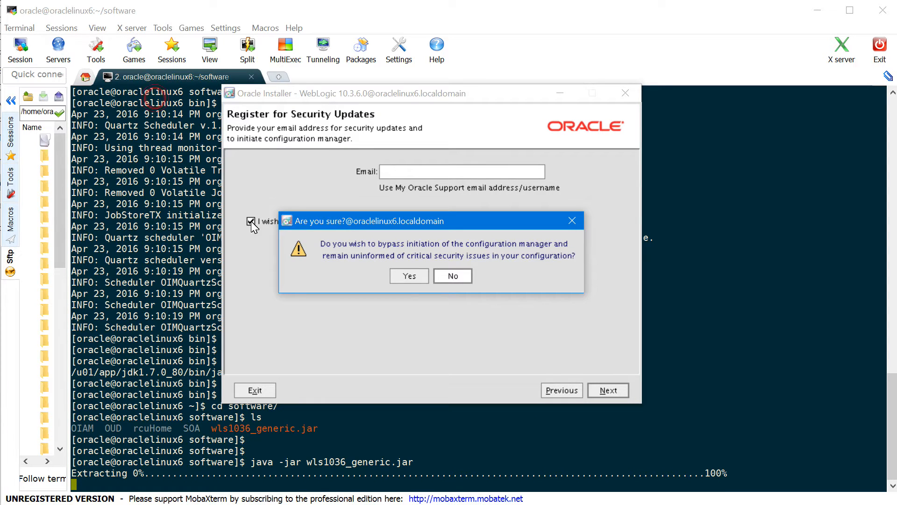
{"action": "left_click", "coordinate": [407, 276]}
{"action": "left_click", "coordinate": [607, 391]}
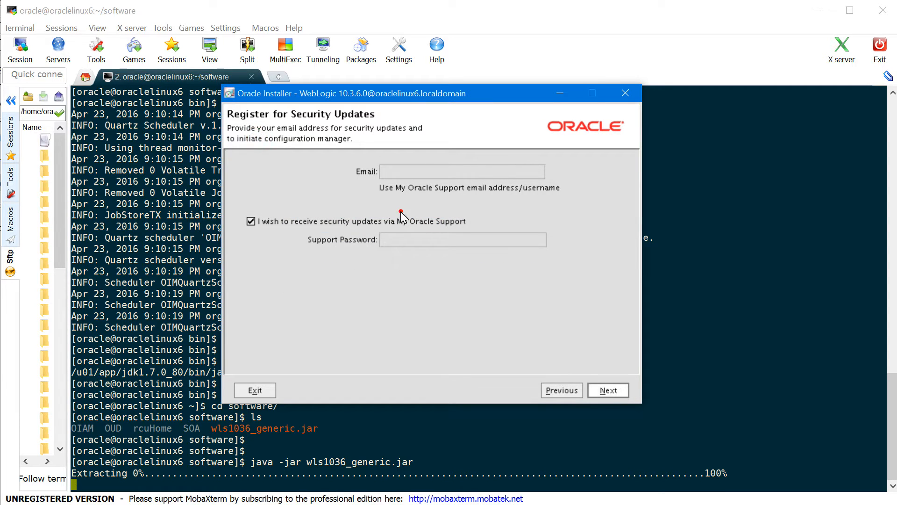
{"action": "left_click", "coordinate": [413, 281]}
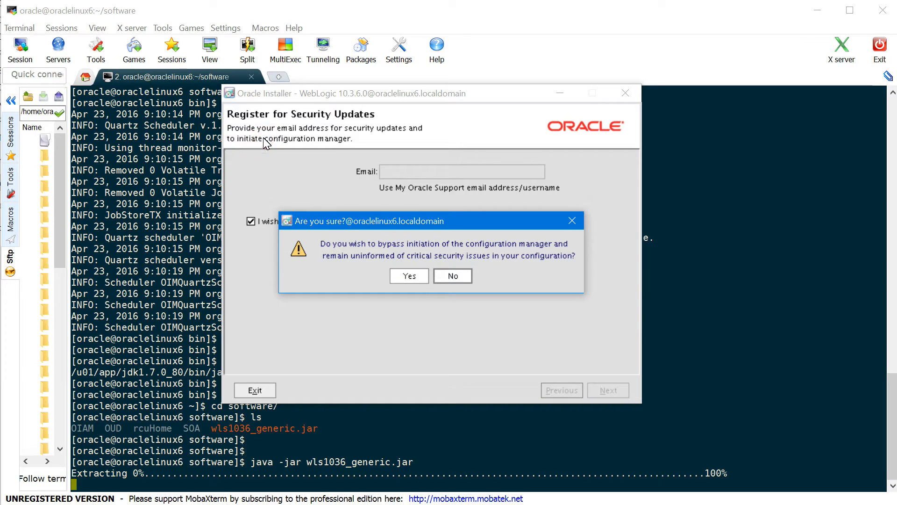
{"action": "left_click", "coordinate": [414, 280]}
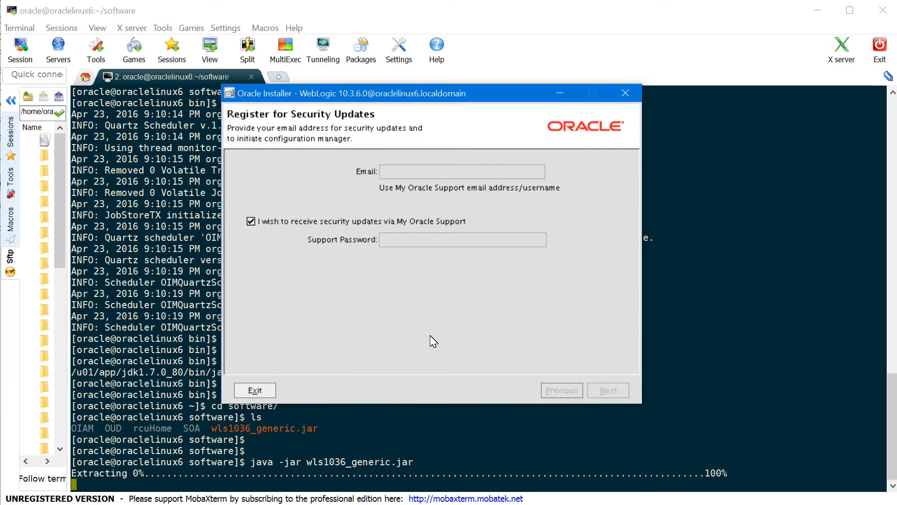
{"action": "left_click", "coordinate": [532, 336]}
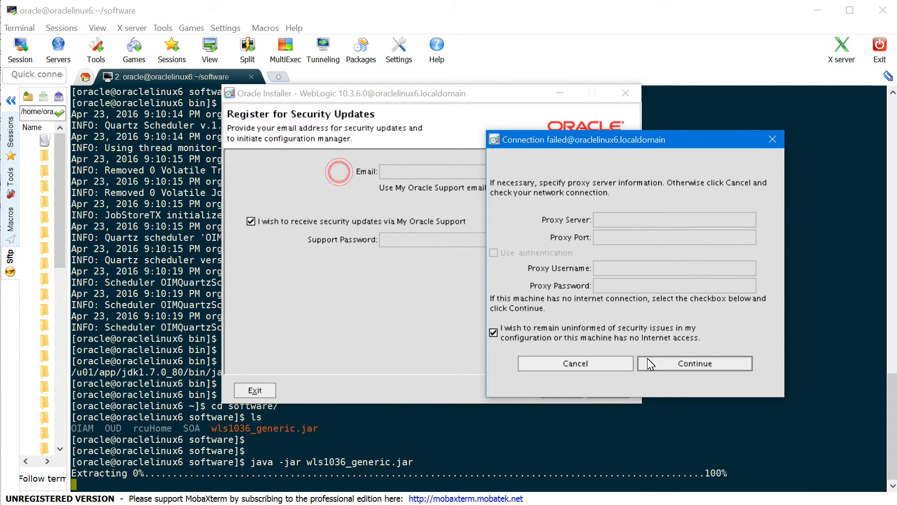
{"action": "left_click", "coordinate": [652, 364]}
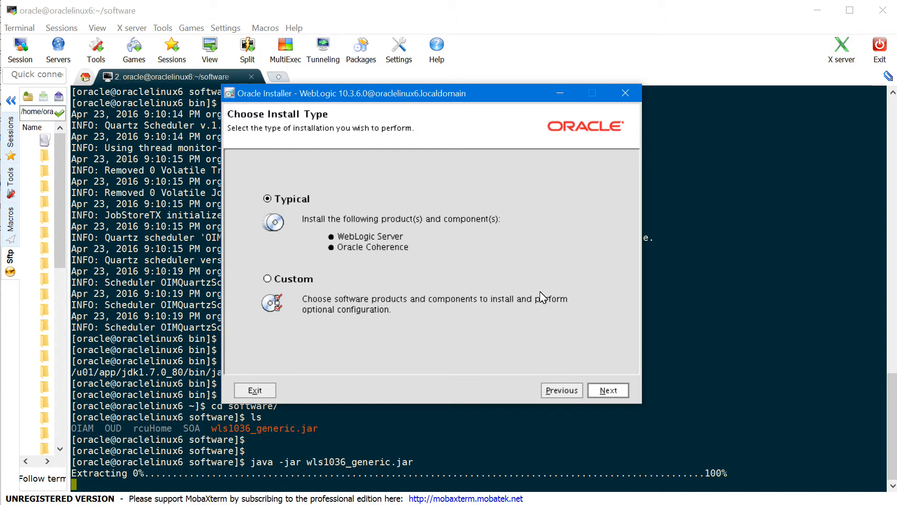
Install a Typical WebLogic 10.3.6 with JDK 1.7.0_80 and default directories, skipping Quickstart
{"action": "left_click", "coordinate": [397, 208]}
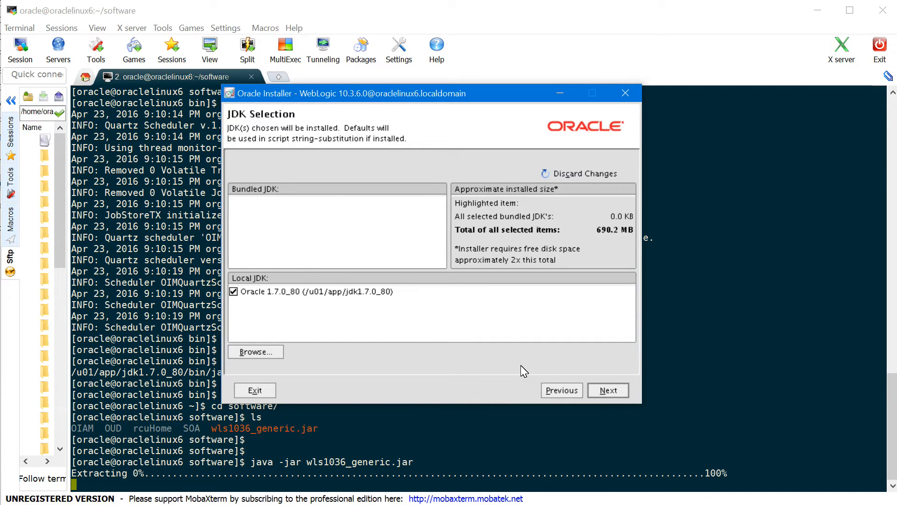
{"action": "left_click", "coordinate": [608, 391]}
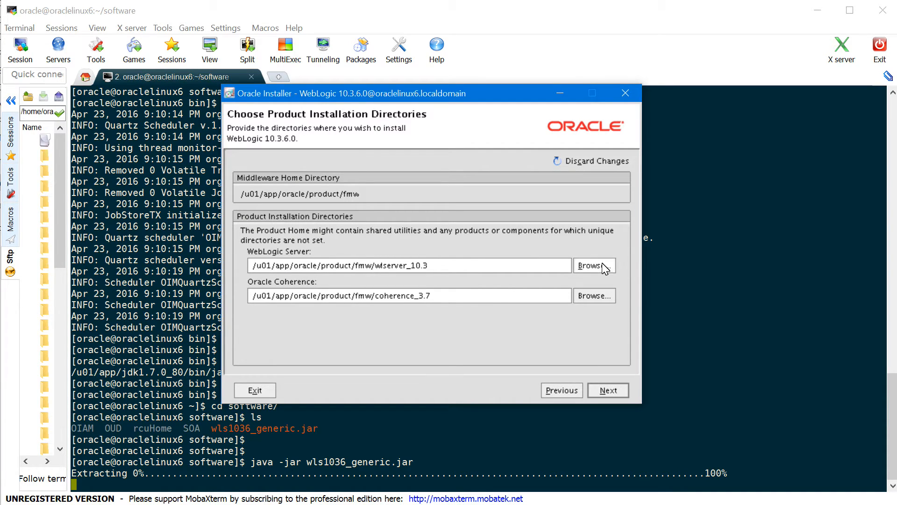
{"action": "left_click", "coordinate": [608, 390]}
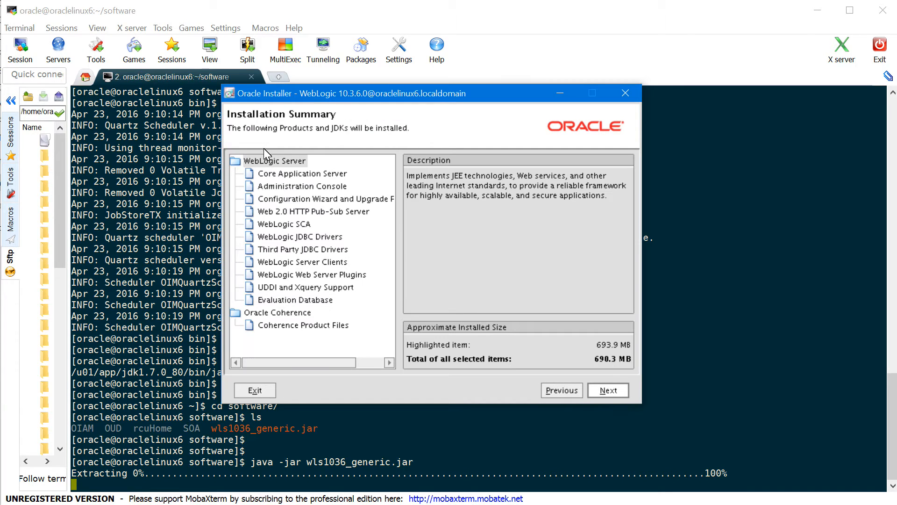
{"action": "left_click", "coordinate": [615, 390]}
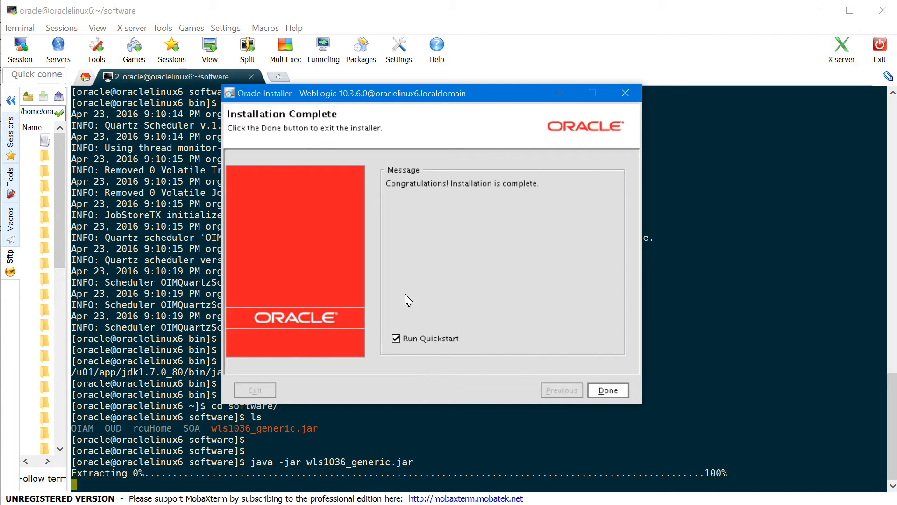
{"action": "left_click", "coordinate": [396, 340]}
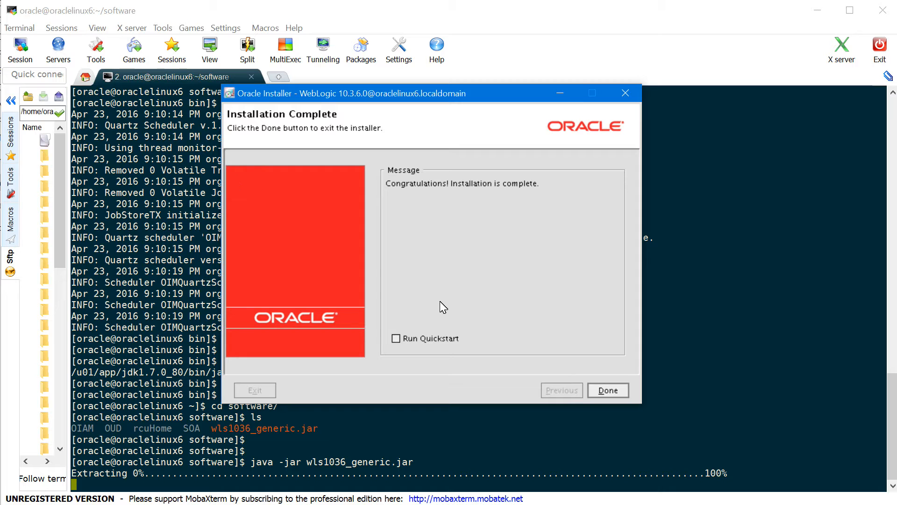
{"action": "left_click", "coordinate": [608, 389]}
{"action": "left_click", "coordinate": [390, 213]}
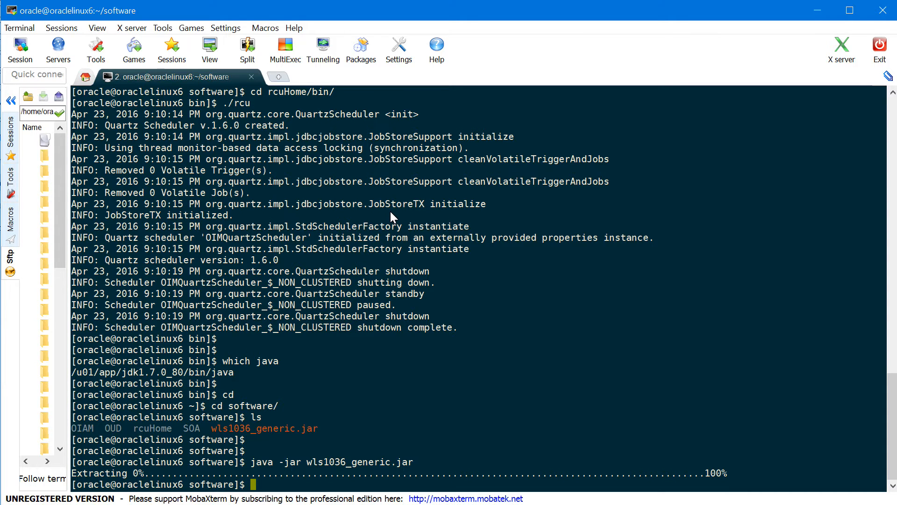
Copy the Java path, then move into SOA/Disk1 and list its contents
{"action": "double_click", "coordinate": [215, 372]}
{"action": "key", "text": "ctrl+c"}
{"action": "type", "text": "cd SOA"}
{"action": "key", "text": "Return"}
{"action": "type", "text": "ls"}
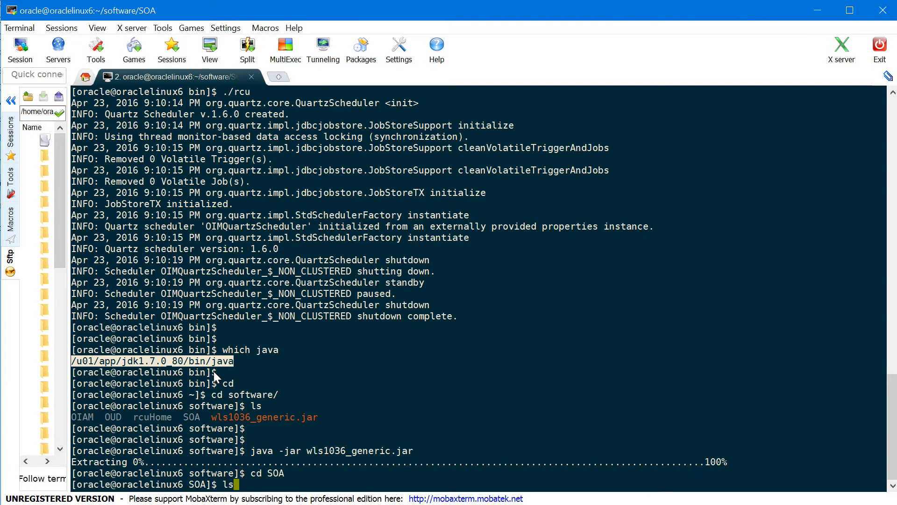
{"action": "key", "text": "Return"}
{"action": "key", "text": "Return"}
{"action": "type", "text": "cd "}
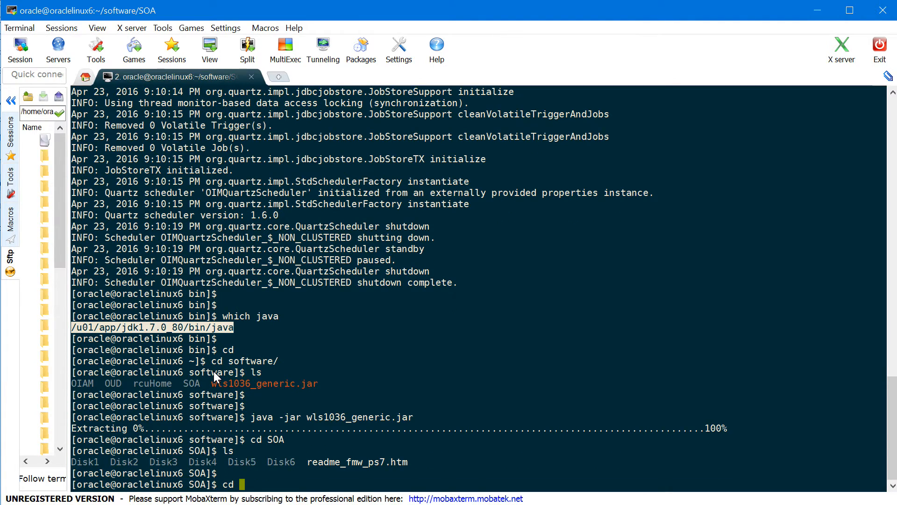
{"action": "type", "text": "Disk1"}
{"action": "key", "text": "Return"}
{"action": "type", "text": "ls"}
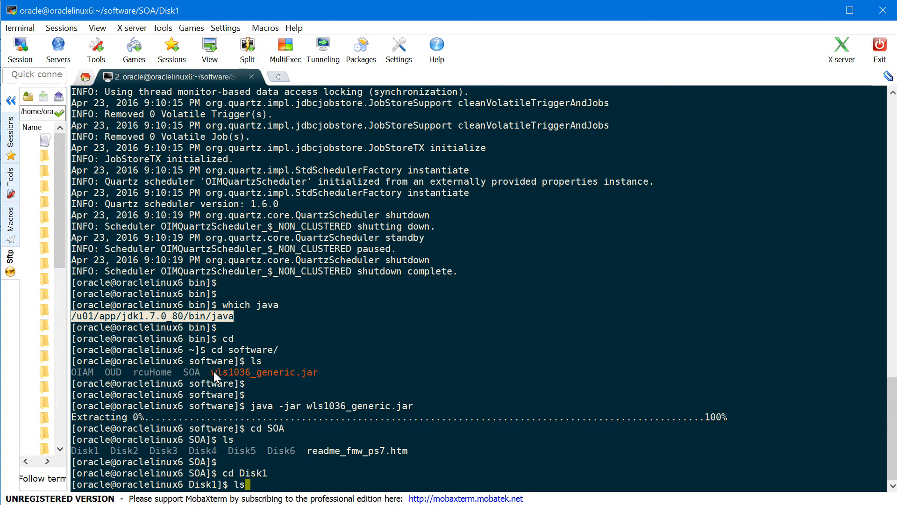
{"action": "key", "text": "Return"}
Run ./runInstaller -jreLoc /u01/app/jdk1.7.0_80 to start the SOA Suite installer
{"action": "type", "text": "./runI"}
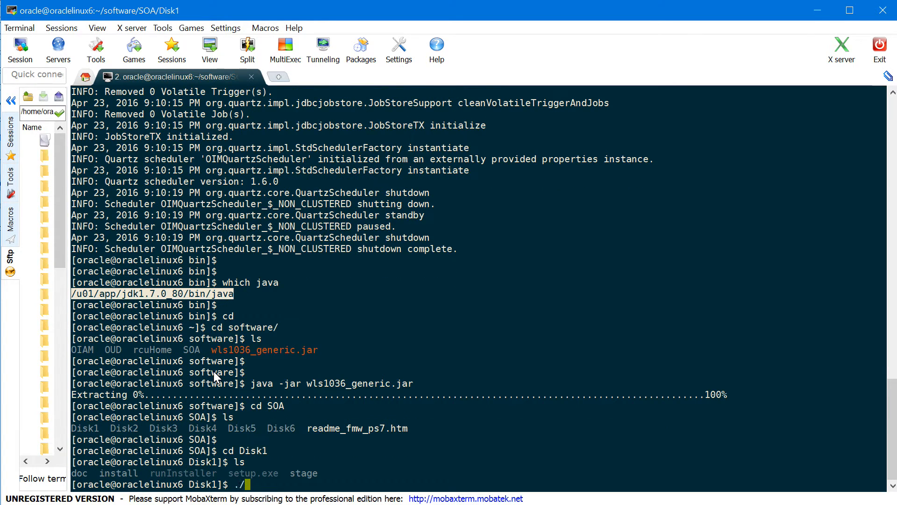
{"action": "key", "text": "Tab"}
{"action": "type", "text": "-jre"}
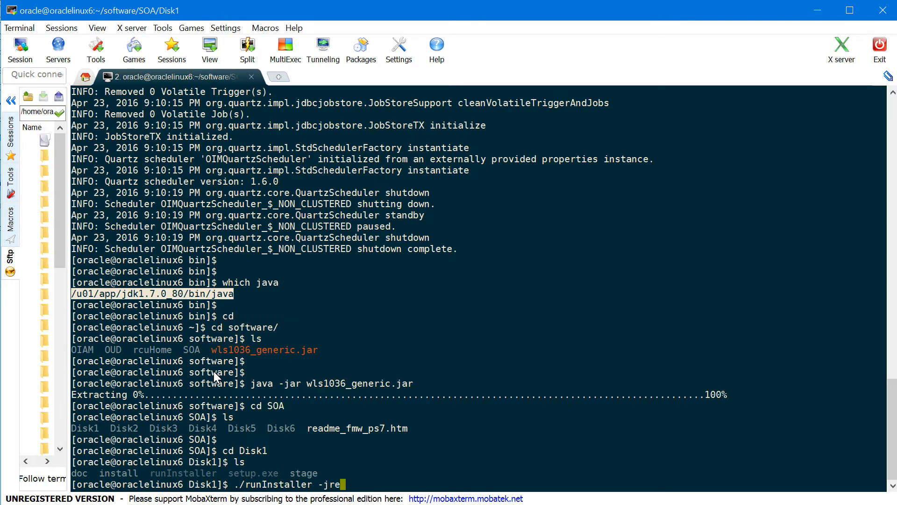
{"action": "type", "text": "Loc"}
{"action": "right_click", "coordinate": [343, 395]}
{"action": "key", "text": "BackSpace"}
{"action": "key", "text": "BackSpace"}
{"action": "key", "text": "BackSpace"}
{"action": "key", "text": "BackSpace"}
{"action": "key", "text": "BackSpace"}
{"action": "key", "text": "BackSpace"}
{"action": "key", "text": "BackSpace"}
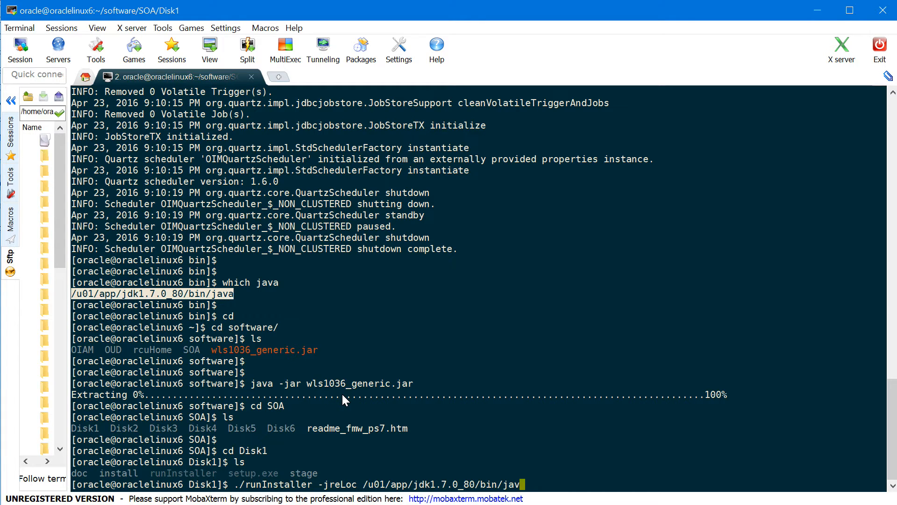
{"action": "key", "text": "BackSpace"}
{"action": "key", "text": "BackSpace"}
{"action": "key", "text": "Return"}
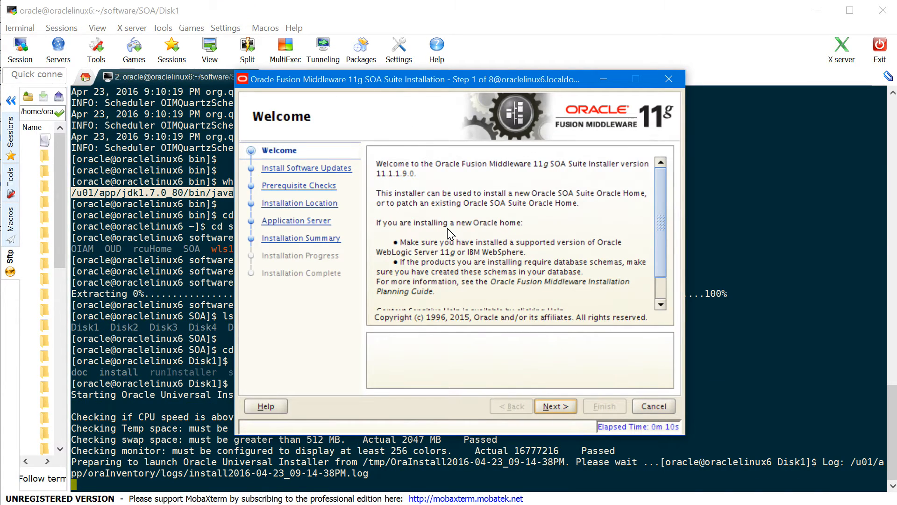
Skip software updates and pass the installer's prerequisite checks
{"action": "left_click", "coordinate": [567, 405]}
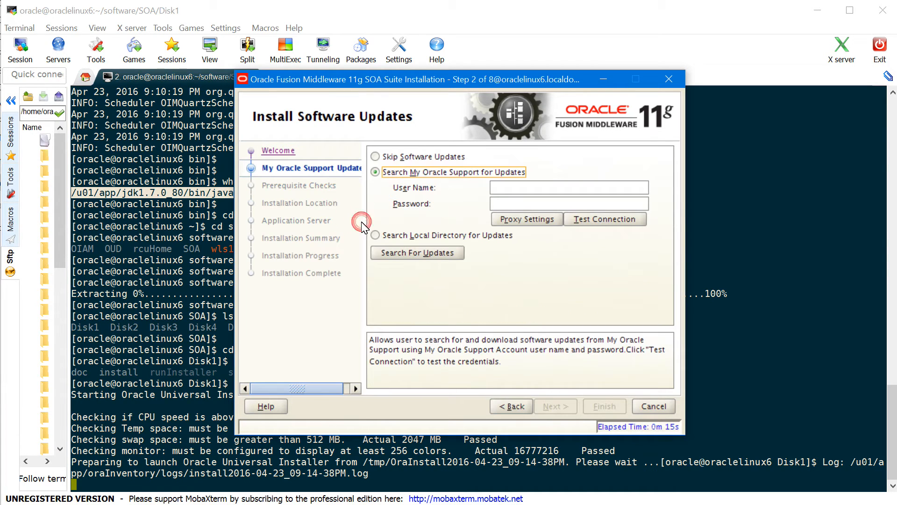
{"action": "left_click", "coordinate": [375, 156]}
{"action": "left_click", "coordinate": [555, 406]}
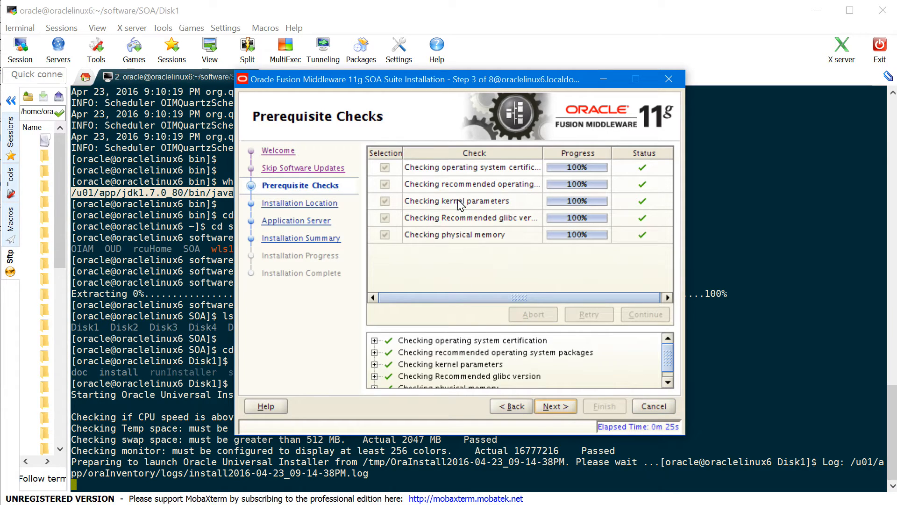
{"action": "left_click", "coordinate": [563, 406]}
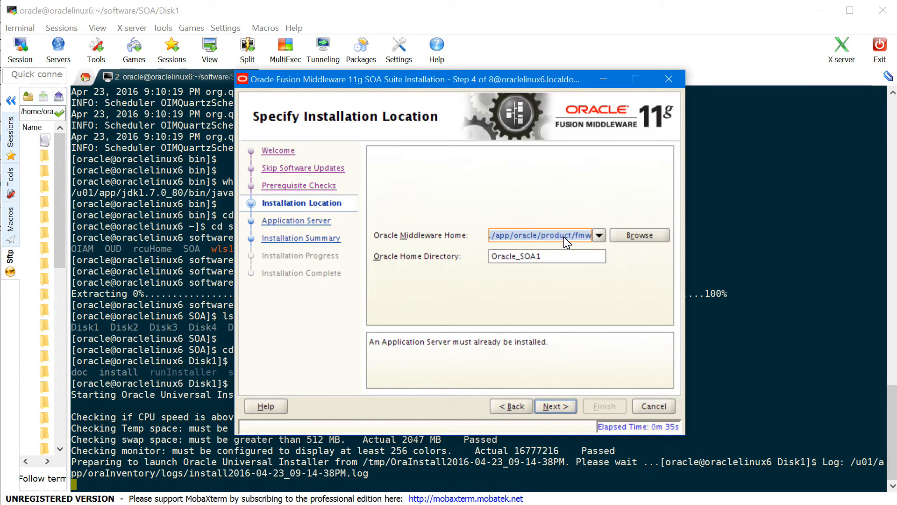
Keep the Oracle_SOA1 home under the middleware home and choose WebLogic Server as application server
{"action": "key", "text": "Tab"}
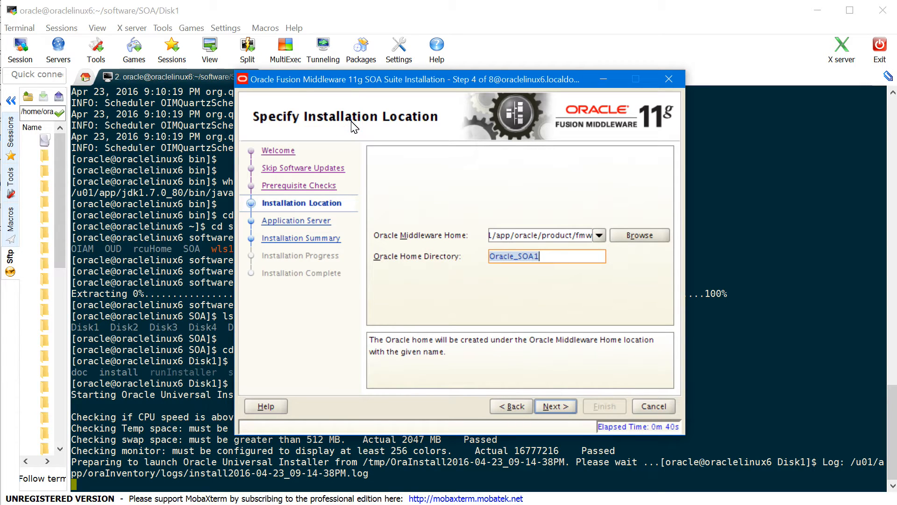
{"action": "left_click", "coordinate": [547, 257]}
{"action": "left_click", "coordinate": [352, 122]}
{"action": "left_click", "coordinate": [557, 406]}
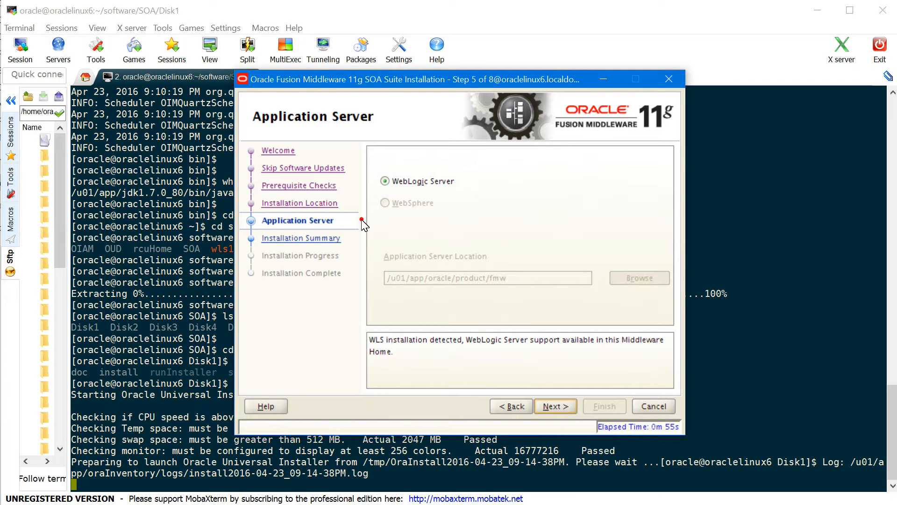
{"action": "left_click", "coordinate": [555, 406]}
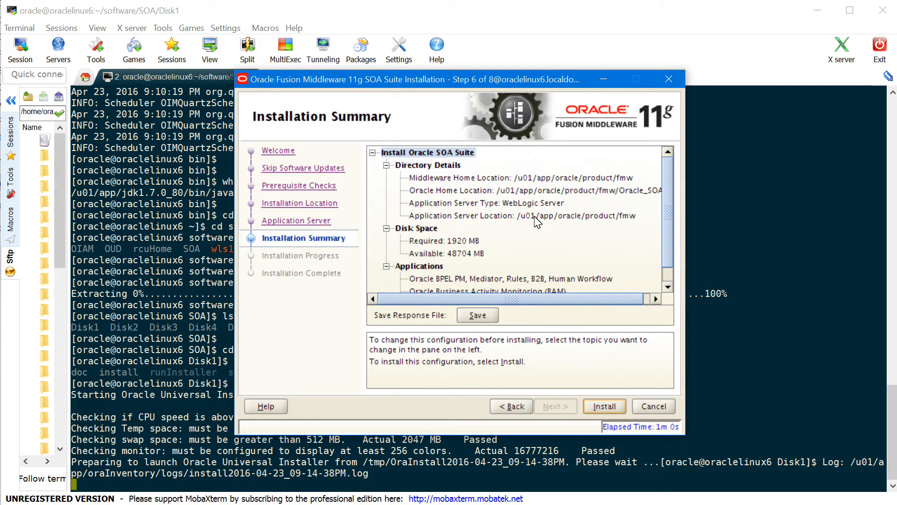
Run the SOA Suite 11g installation to 100% and finish, closing the installer
{"action": "left_click", "coordinate": [607, 403]}
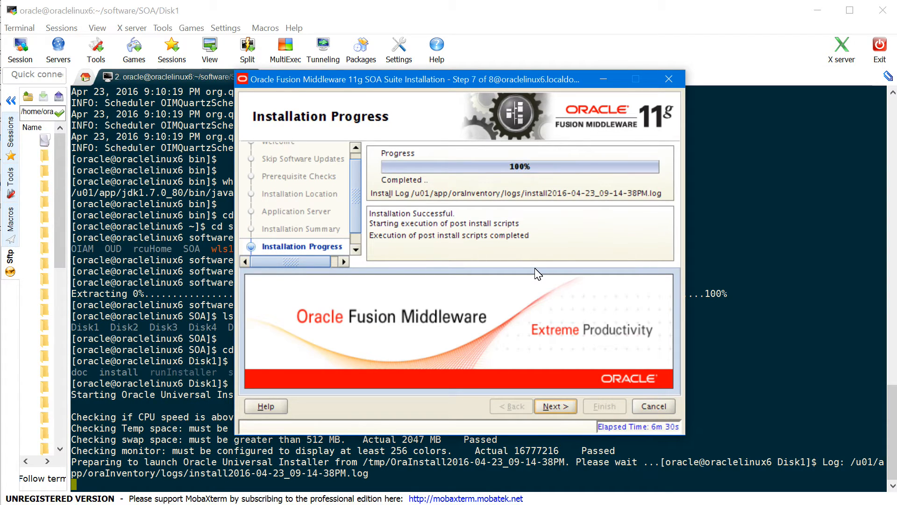
{"action": "left_click", "coordinate": [559, 410]}
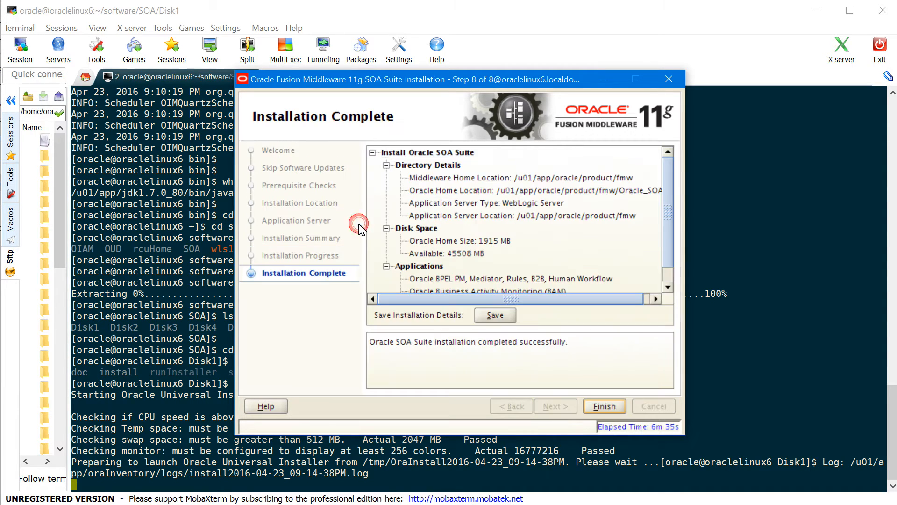
{"action": "left_click", "coordinate": [612, 409]}
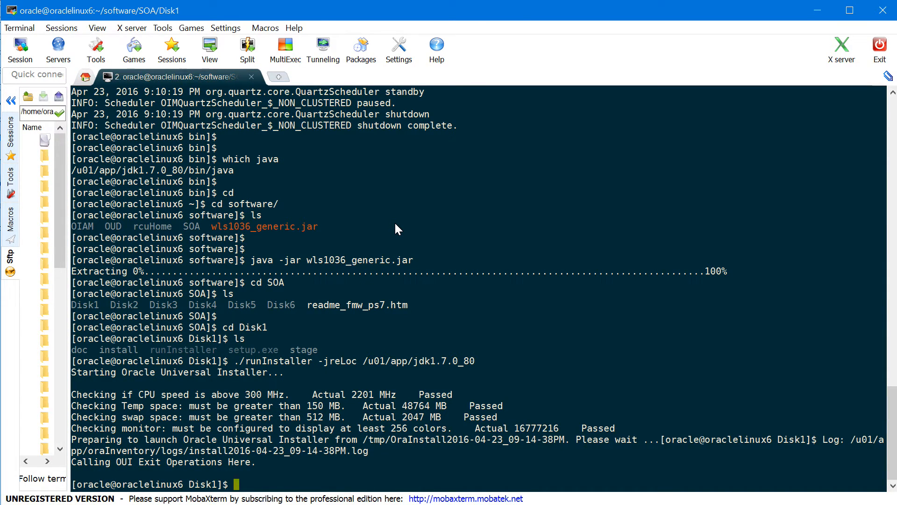
Change into the software/OIAM/Disk1 folder from the home directory
{"action": "type", "text": "cd"}
{"action": "key", "text": "Return"}
{"action": "type", "text": "cd soft"}
{"action": "key", "text": "Tab"}
{"action": "key", "text": "Return"}
{"action": "type", "text": "c"}
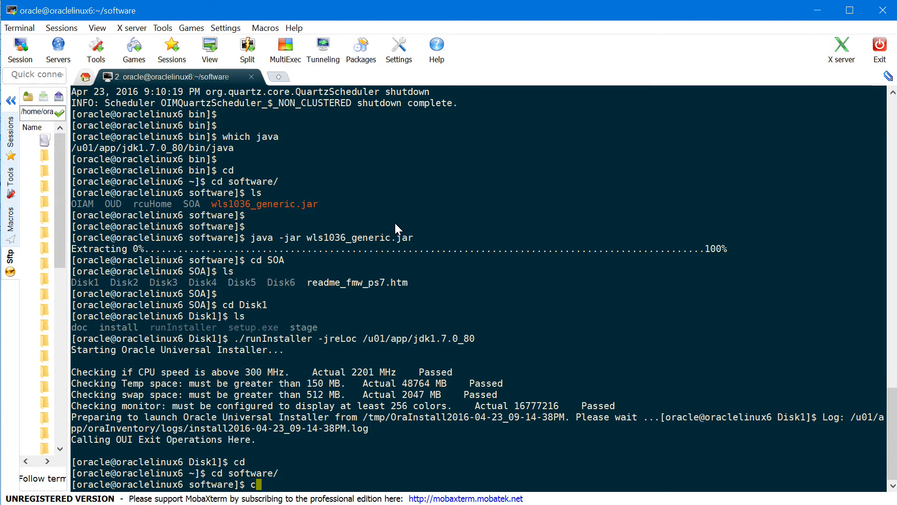
{"action": "type", "text": "d OIA"}
{"action": "key", "text": "Tab"}
{"action": "key", "text": "Return"}
{"action": "type", "text": "cd D"}
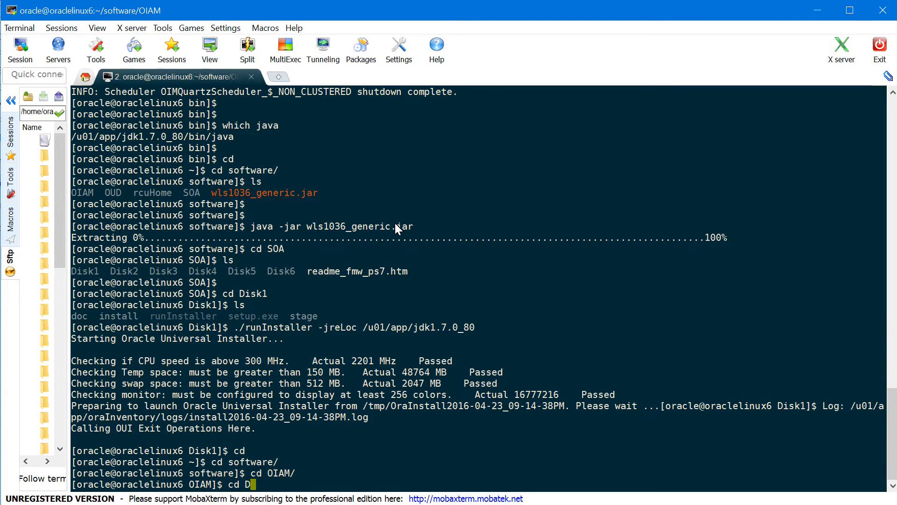
{"action": "type", "text": "isk1"}
{"action": "key", "text": "Tab"}
{"action": "key", "text": "Return"}
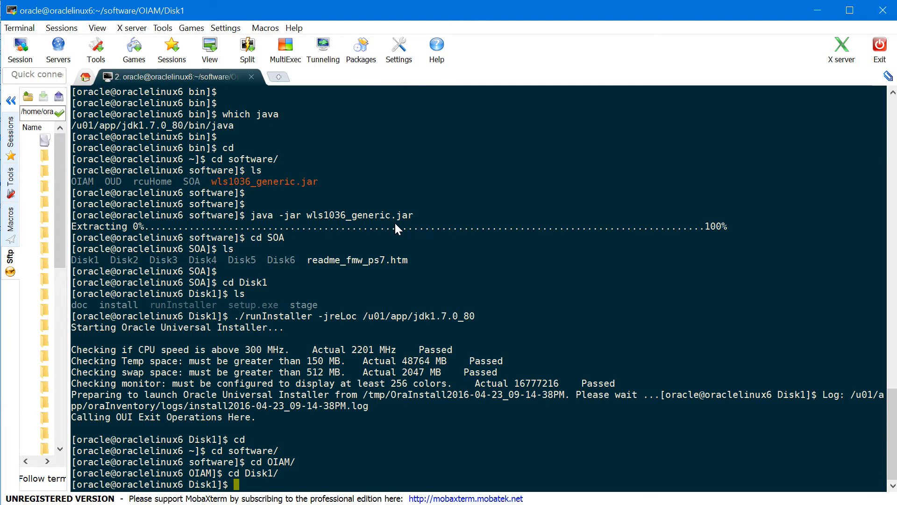
Run ./runInstaller -jreLoc with the /u01/app/jdk1.7.0_80 JDK path
{"action": "type", "text": "./runI"}
{"action": "key", "text": "Tab"}
{"action": "type", "text": "-jreLoc"}
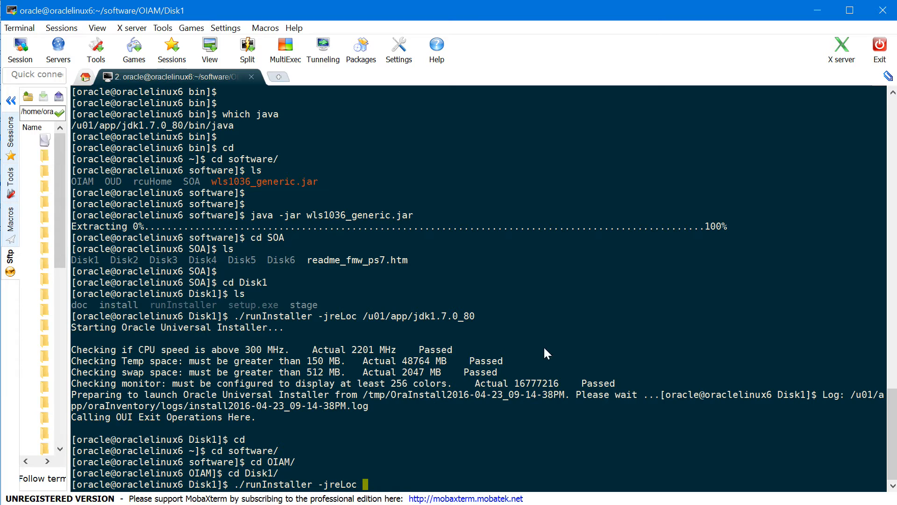
{"action": "double_click", "coordinate": [428, 317]}
{"action": "right_click", "coordinate": [428, 318]}
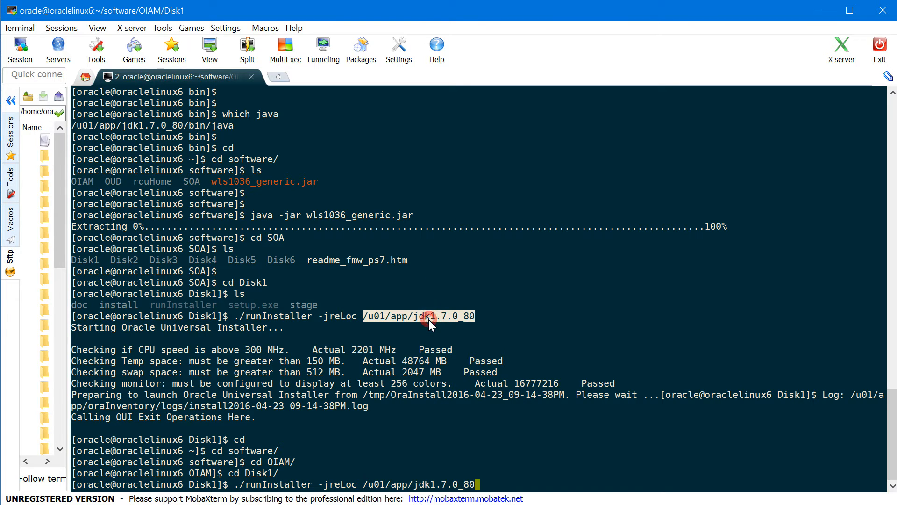
{"action": "key", "text": "Return"}
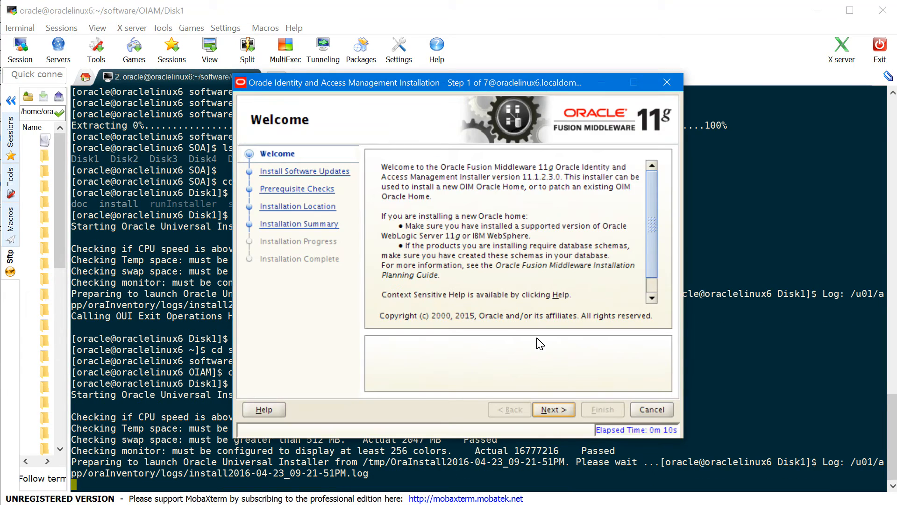
Skip software updates and continue past the prerequisite checks
{"action": "left_click", "coordinate": [551, 409]}
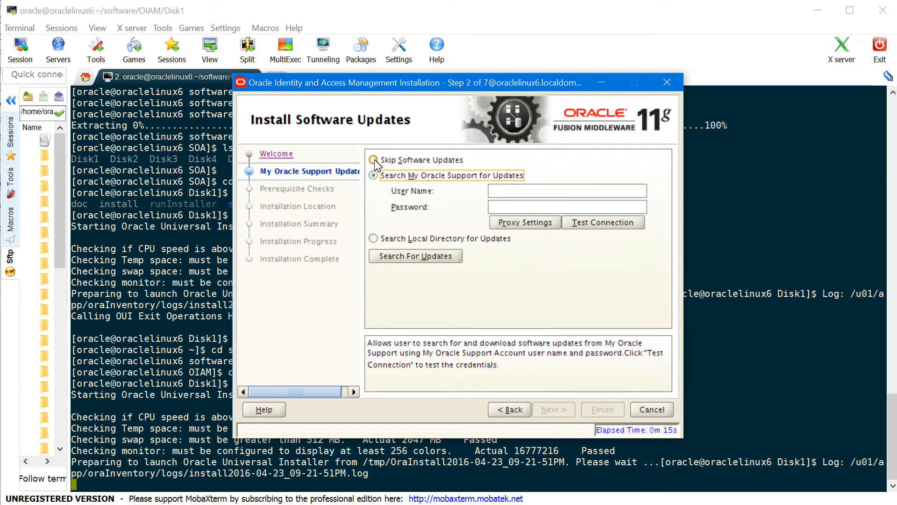
{"action": "left_click", "coordinate": [374, 160]}
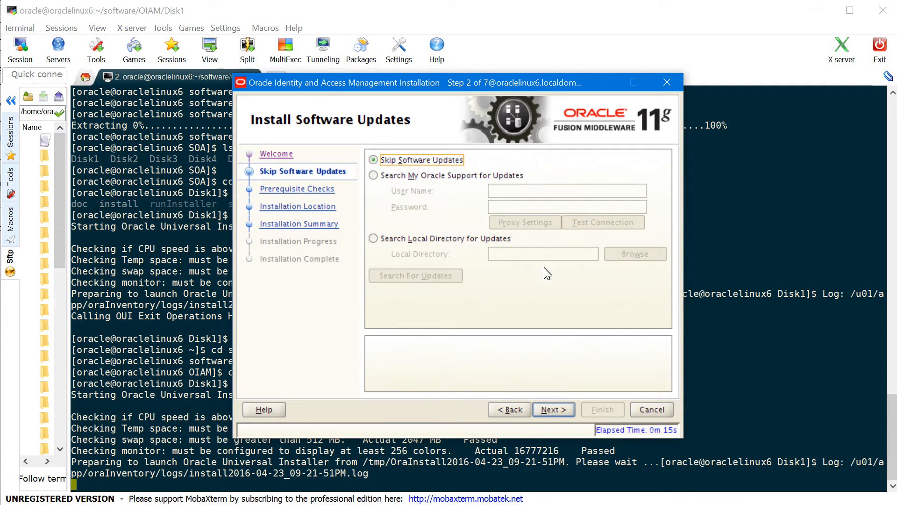
{"action": "left_click", "coordinate": [556, 414]}
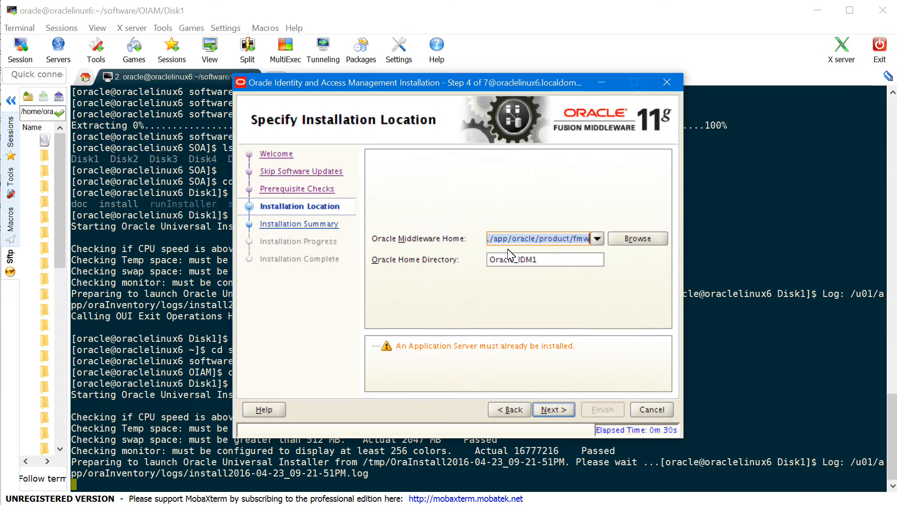
Rename the Oracle home to Oracle_OIAM and proceed to the installation summary
{"action": "key", "text": "Tab"}
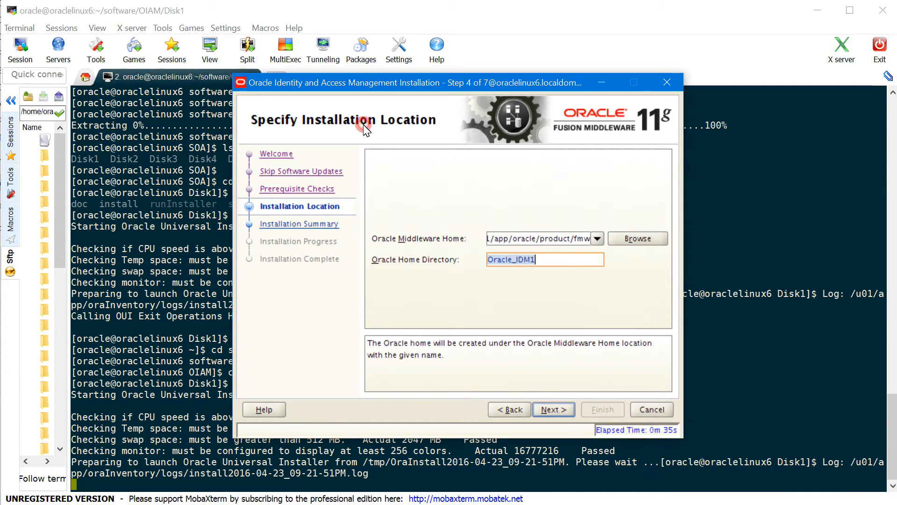
{"action": "key", "text": "End"}
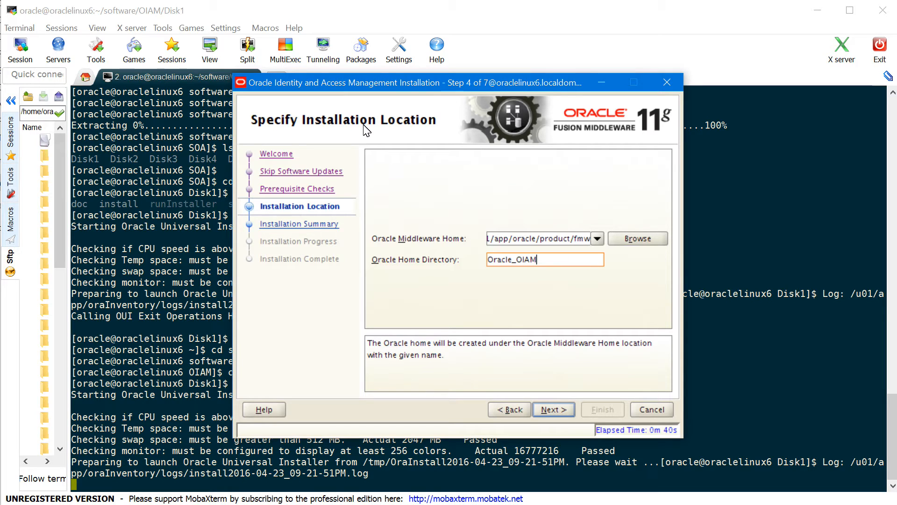
{"action": "left_click", "coordinate": [533, 239]}
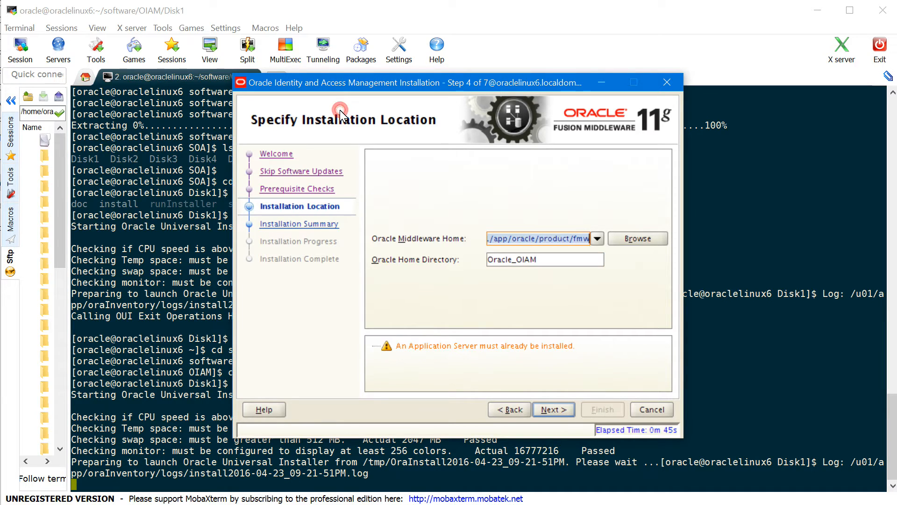
{"action": "left_click", "coordinate": [564, 410]}
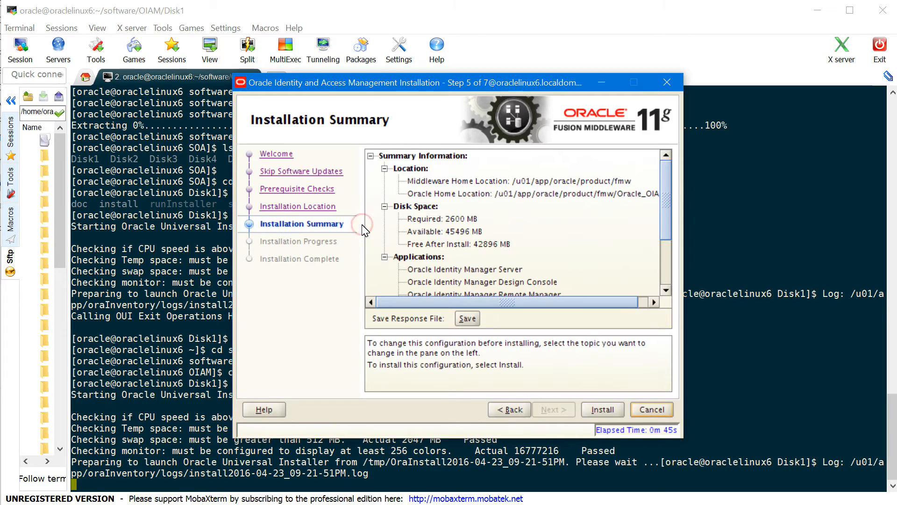
Install Identity and Access Management to completion, finish the installer, and refresh the Disk1 prompt
{"action": "left_click", "coordinate": [603, 410]}
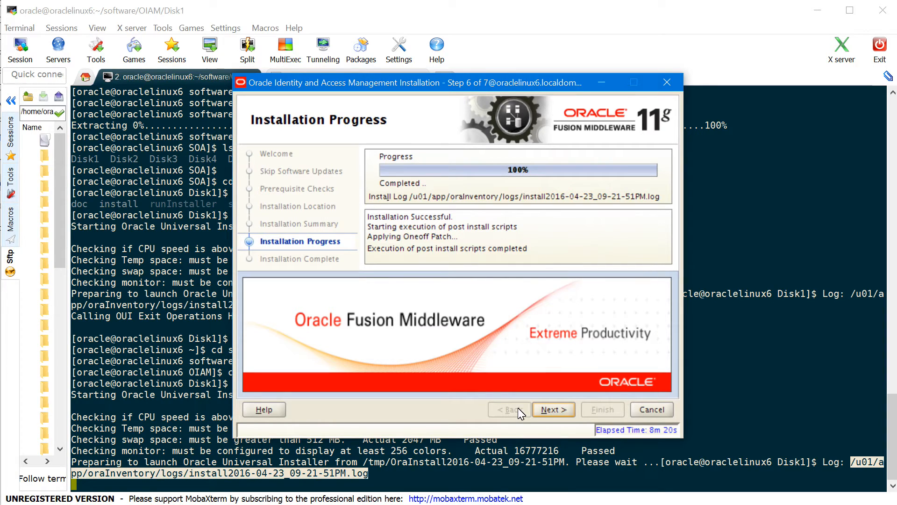
{"action": "left_click", "coordinate": [563, 411]}
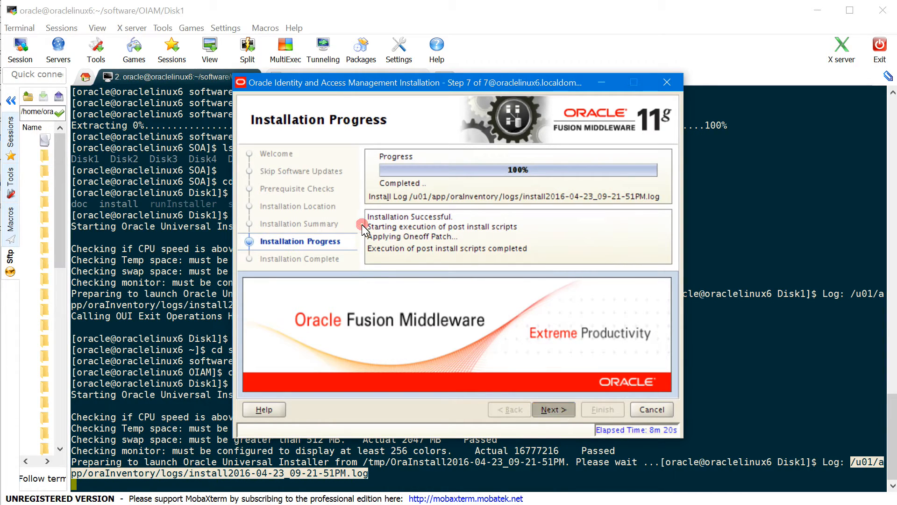
{"action": "left_click", "coordinate": [602, 410]}
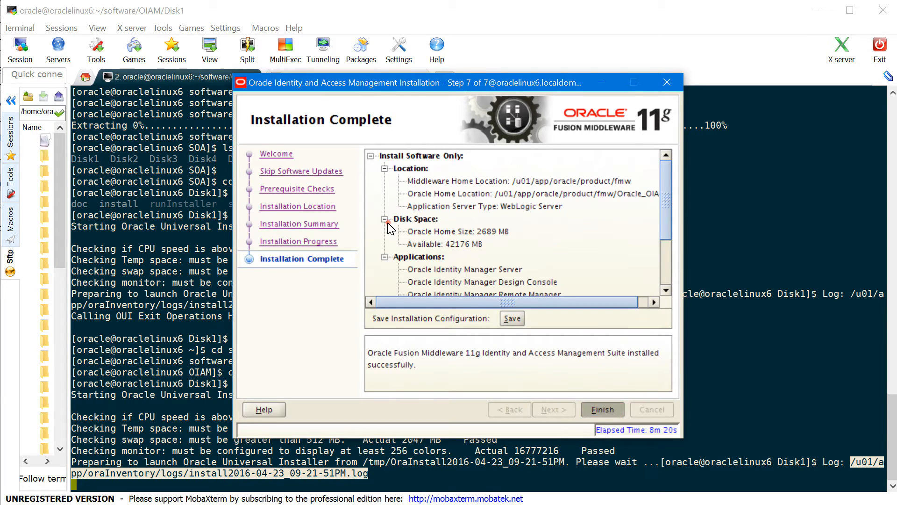
{"action": "left_click", "coordinate": [387, 223]}
{"action": "key", "text": "Return"}
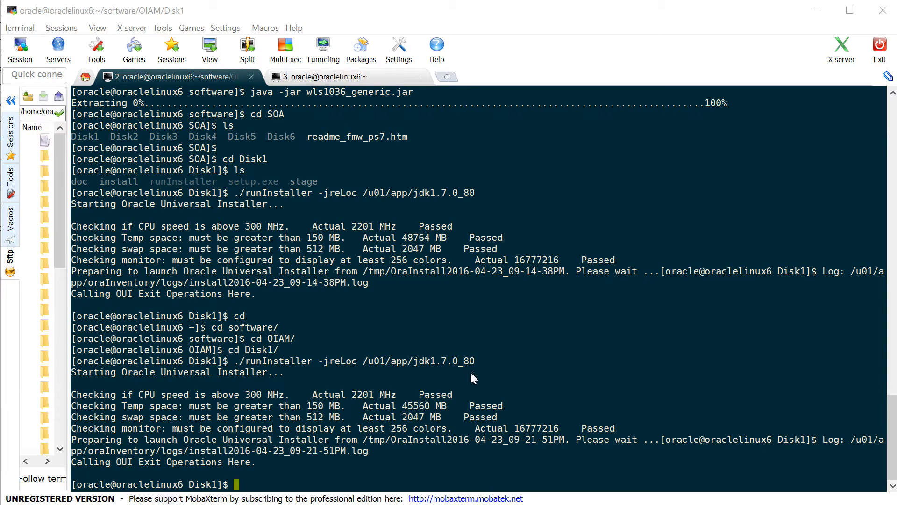
Change into /u01/app/oracle/product/fmw/Oracle_OIAM/common/bin
{"action": "left_click", "coordinate": [497, 328]}
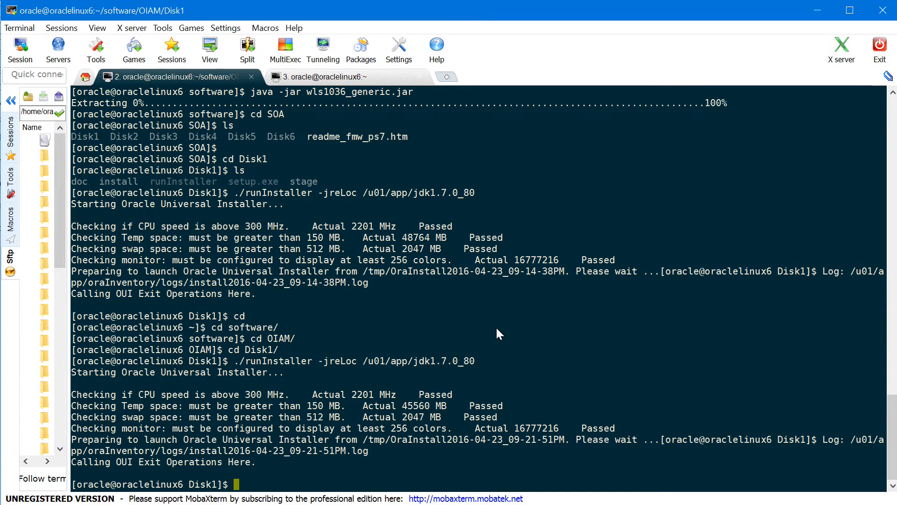
{"action": "type", "text": "cd /u01/app/oracle/pr"}
{"action": "key", "text": "Tab"}
{"action": "type", "text": "fmw/O"}
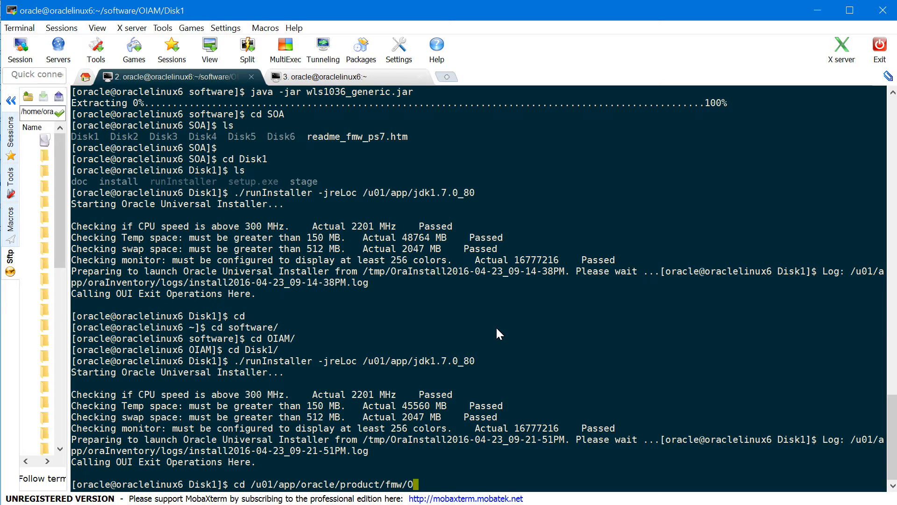
{"action": "key", "text": "Tab"}
{"action": "type", "text": "OI"}
{"action": "key", "text": "Tab"}
{"action": "type", "text": "commo"}
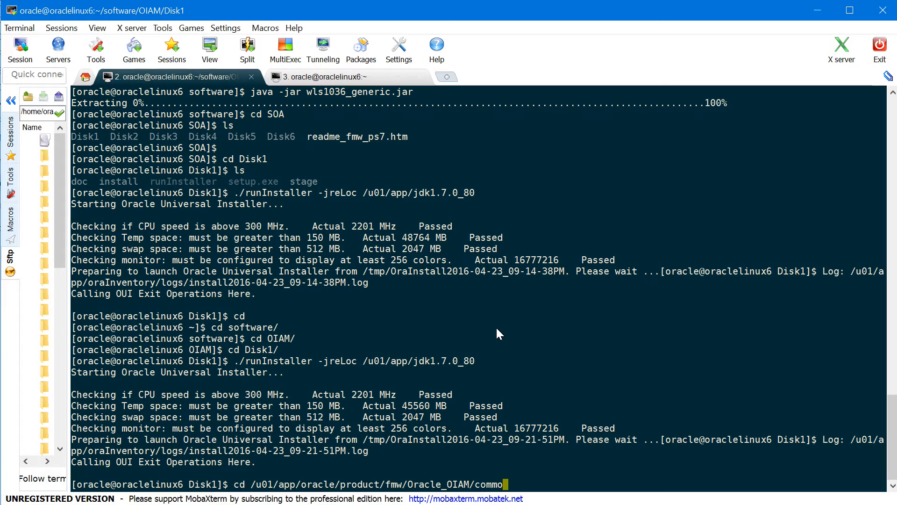
{"action": "type", "text": "n/bin"}
{"action": "key", "text": "Return"}
List the folder and launch ./config.sh
{"action": "type", "text": "ls"}
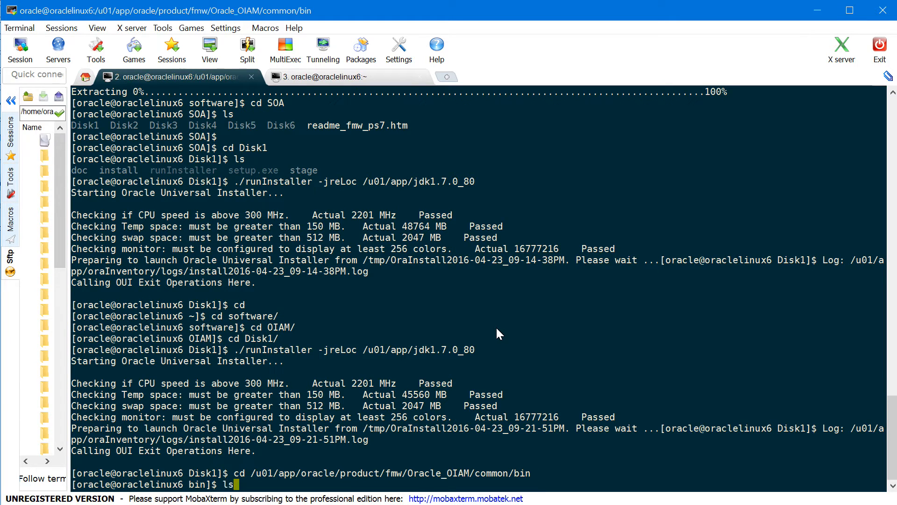
{"action": "key", "text": "Return"}
{"action": "type", "text": "./config.sh"}
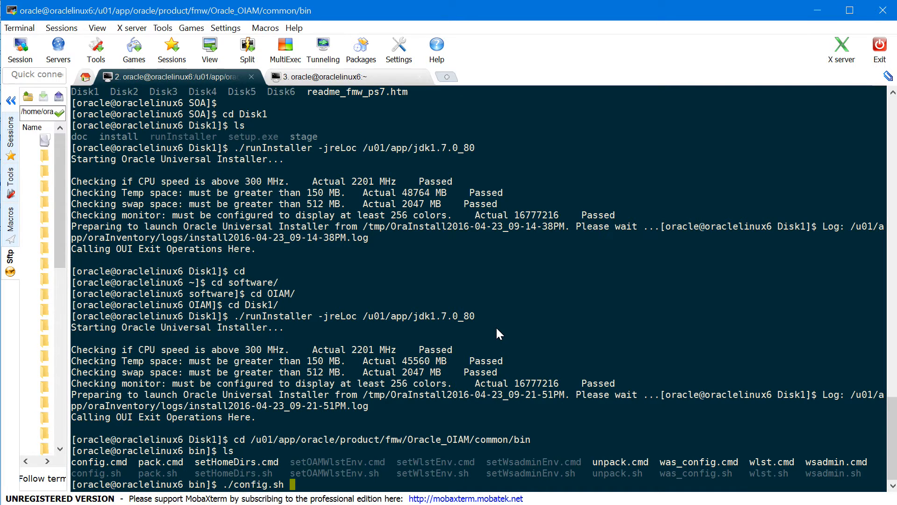
{"action": "key", "text": "Return"}
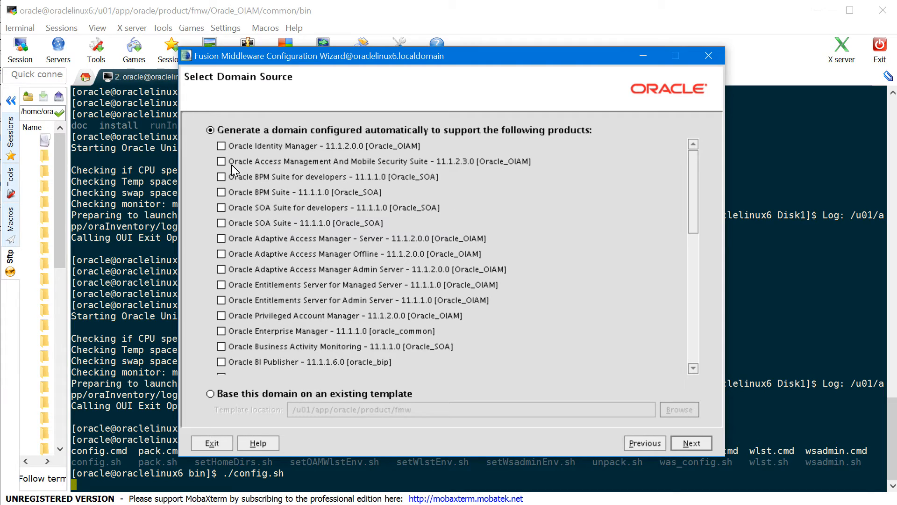
Select the Oracle Identity Manager and Oracle Access Management And Mobile Security Suite products, then continue
{"action": "left_click", "coordinate": [222, 147]}
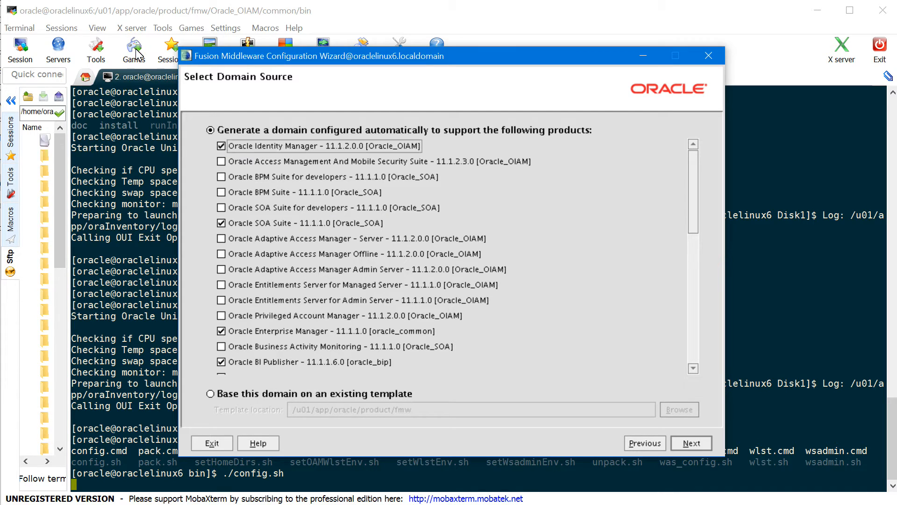
{"action": "left_click", "coordinate": [222, 162]}
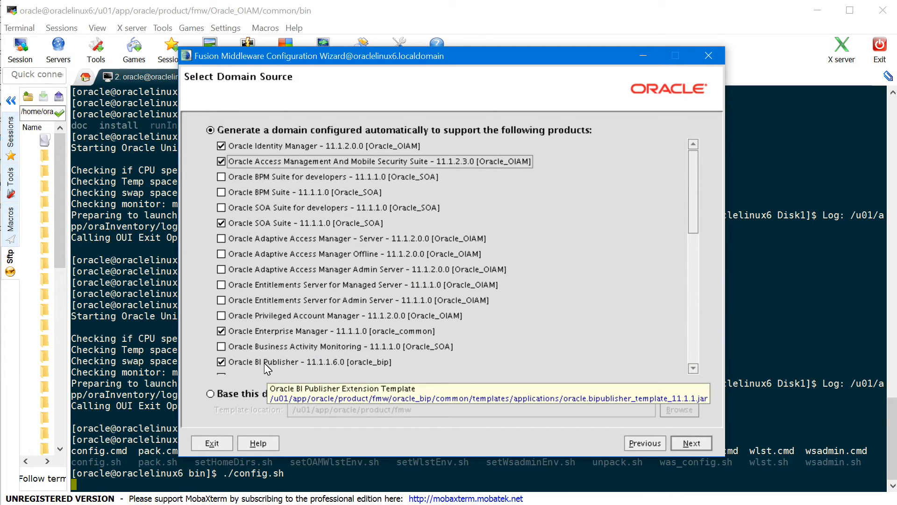
{"action": "left_click_drag", "start_coordinate": [696, 187], "coordinate": [695, 251]}
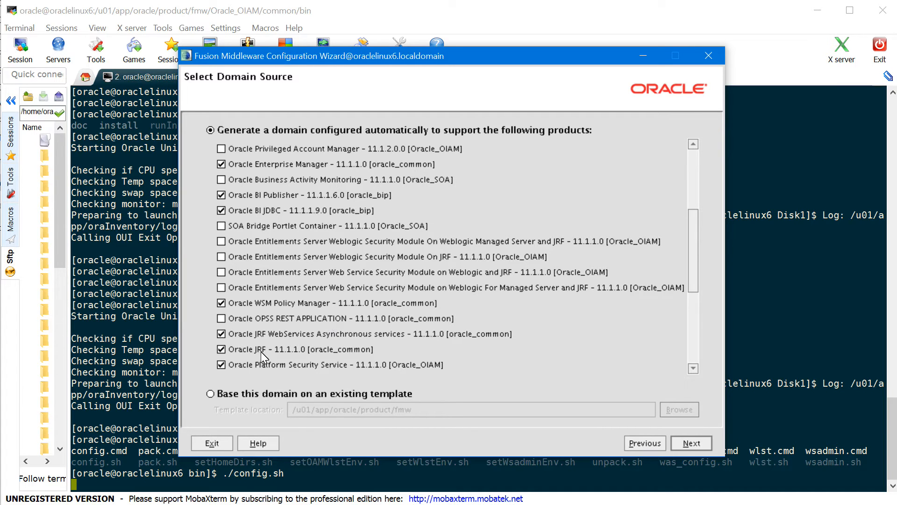
{"action": "left_click_drag", "start_coordinate": [696, 233], "coordinate": [452, 62]}
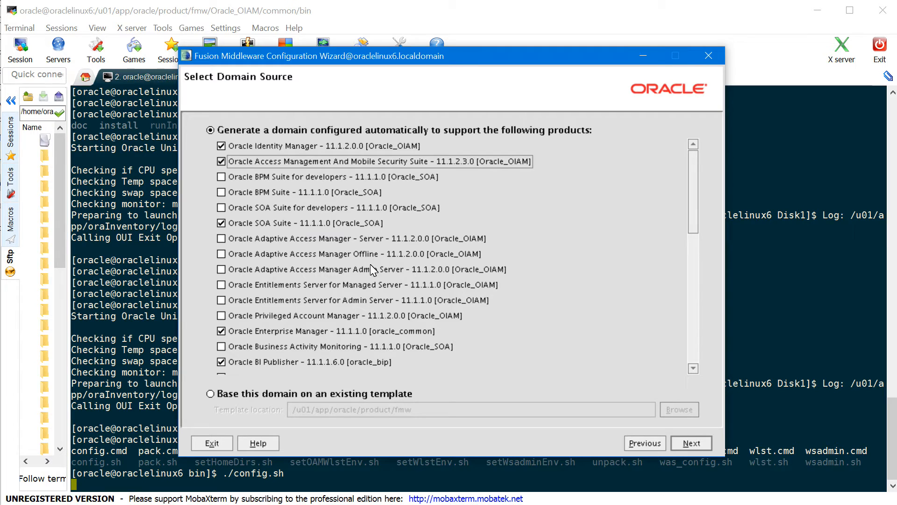
{"action": "left_click", "coordinate": [691, 443]}
{"action": "left_click", "coordinate": [451, 246]}
{"action": "left_click", "coordinate": [271, 125]}
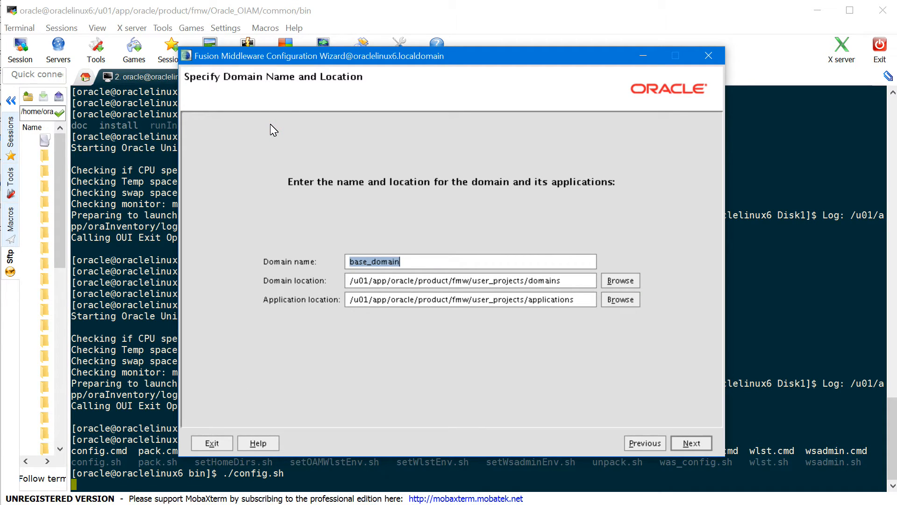
Enter OIAMDomain as the domain name, keeping default locations, and continue
{"action": "type", "text": "OIAM"}
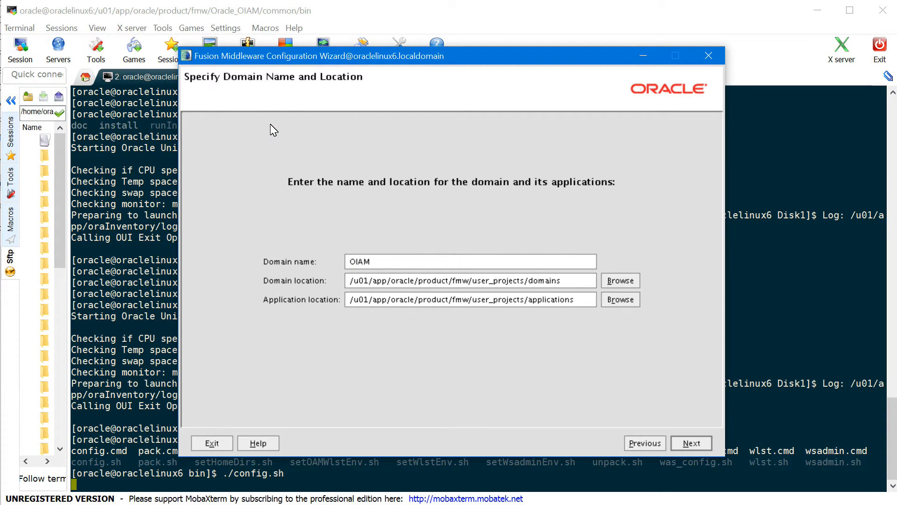
{"action": "type", "text": "Domain"}
{"action": "left_click", "coordinate": [690, 443]}
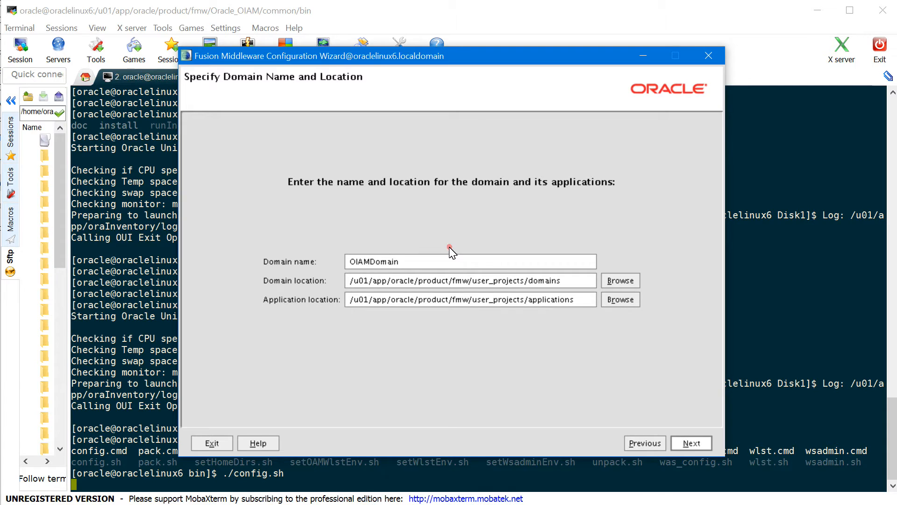
{"action": "left_click", "coordinate": [449, 247]}
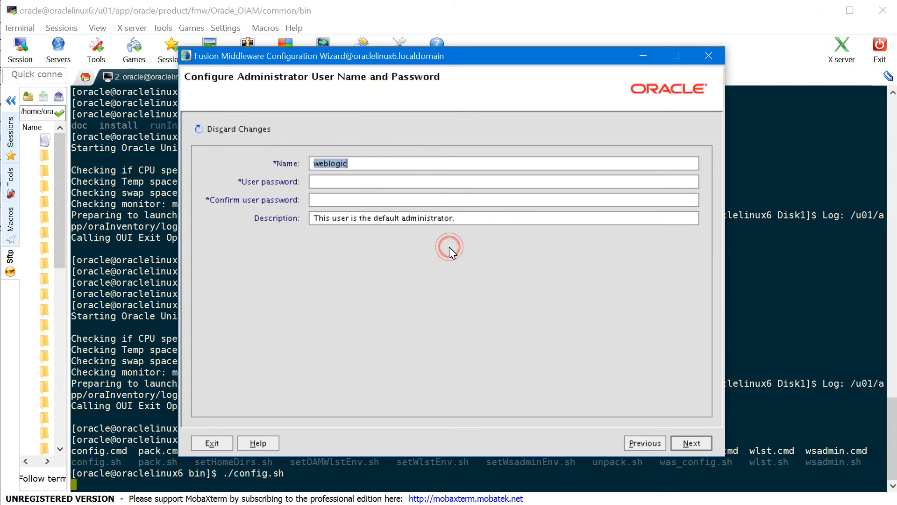
Enter the administrator password, choose Production Mode with Sun SDK 1.7.0_80, and continue
{"action": "left_click", "coordinate": [348, 187]}
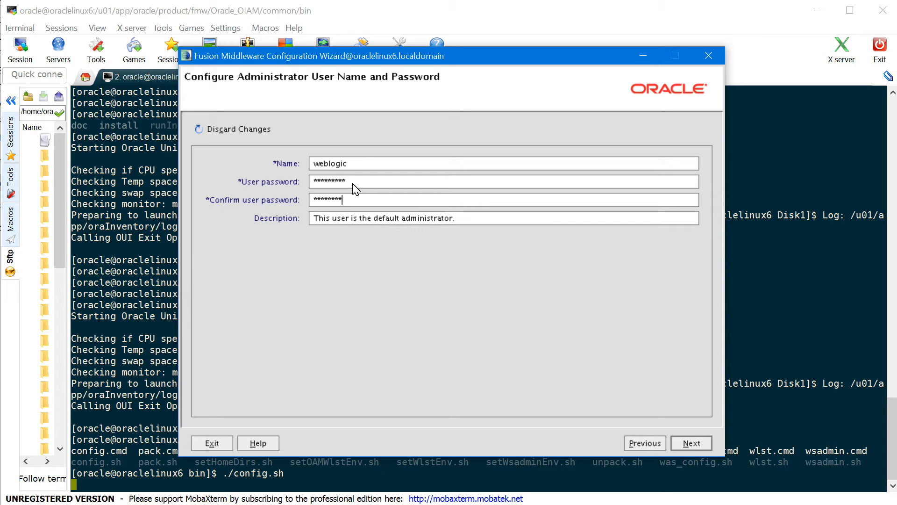
{"action": "left_click", "coordinate": [692, 443]}
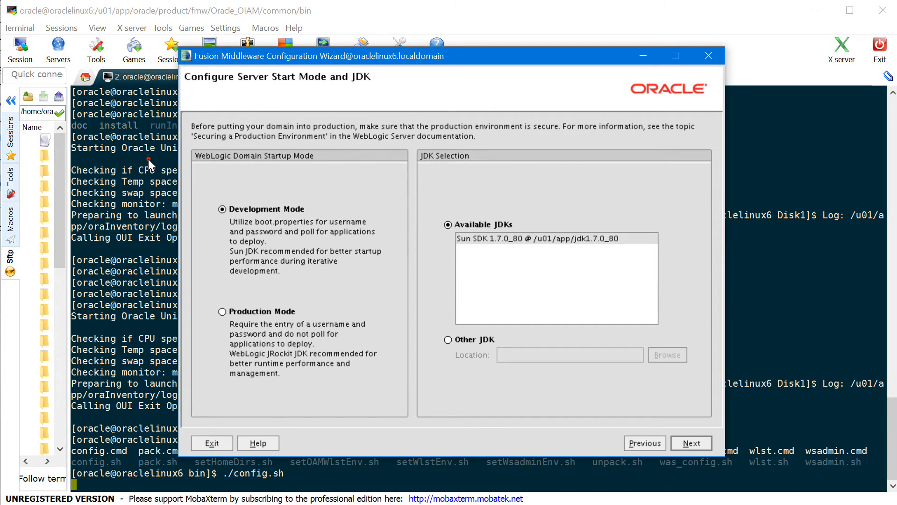
{"action": "left_click", "coordinate": [222, 312]}
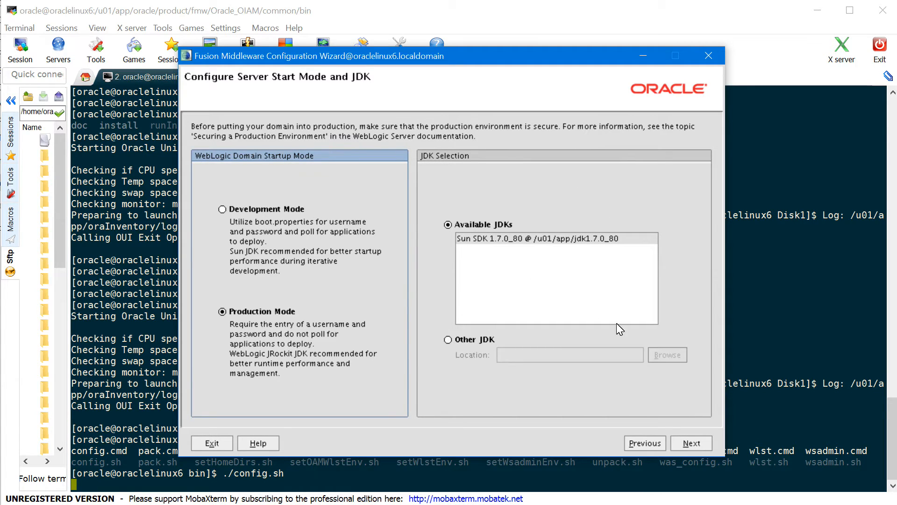
{"action": "left_click", "coordinate": [684, 444]}
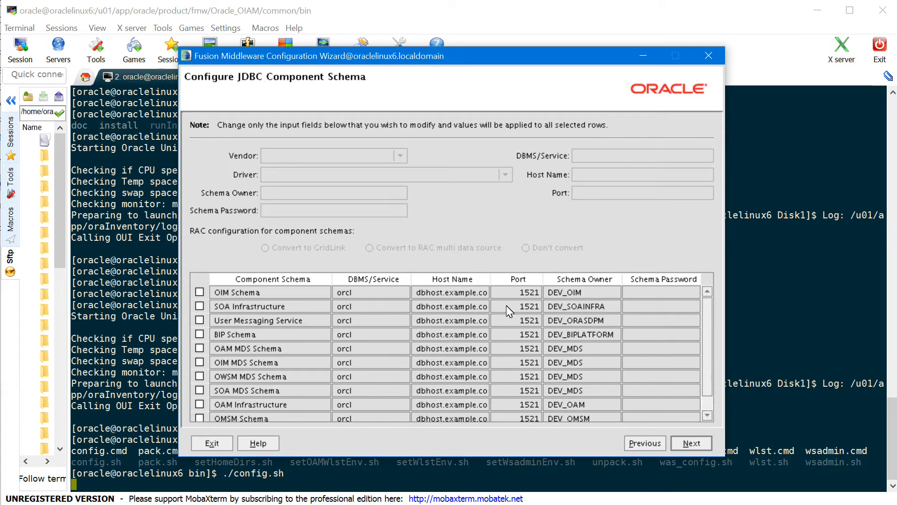
Select all eleven component schema rows, from OIM Schema through OPSS Schema
{"action": "left_click", "coordinate": [200, 292]}
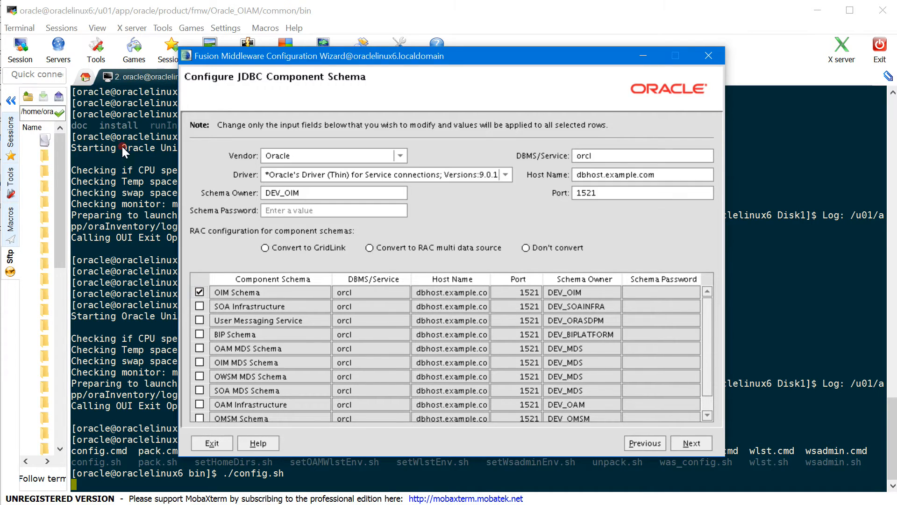
{"action": "left_click", "coordinate": [200, 306]}
{"action": "left_click", "coordinate": [199, 320]}
{"action": "left_click", "coordinate": [199, 334]}
{"action": "left_click", "coordinate": [199, 349]}
{"action": "left_click", "coordinate": [200, 362]}
{"action": "left_click", "coordinate": [199, 376]}
{"action": "left_click", "coordinate": [200, 390]}
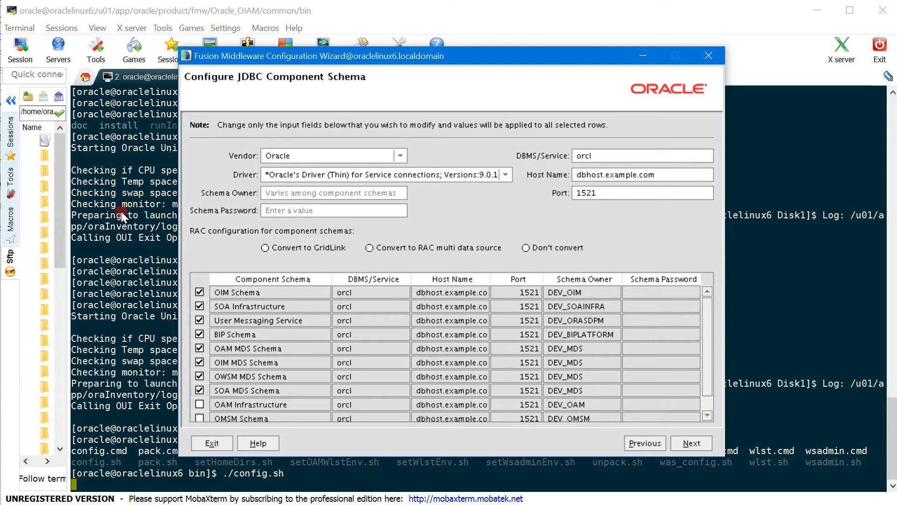
{"action": "left_click", "coordinate": [199, 404]}
{"action": "left_click", "coordinate": [200, 419]}
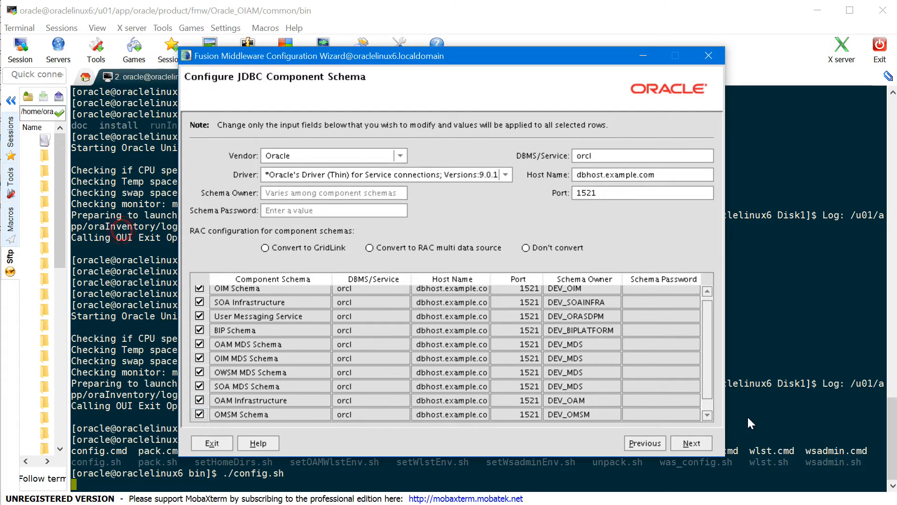
{"action": "left_click", "coordinate": [705, 413]}
{"action": "left_click", "coordinate": [709, 415]}
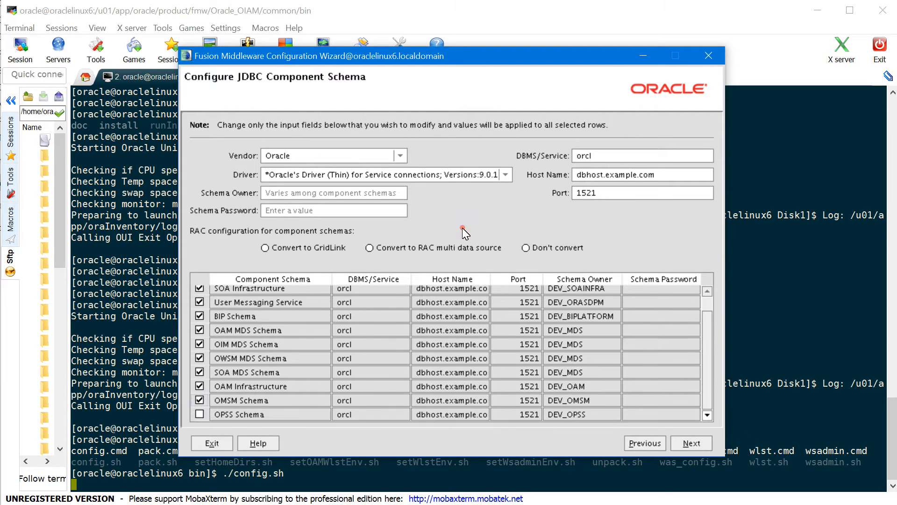
{"action": "left_click", "coordinate": [200, 414]}
Set host name oraclelinux6 and the shared schema password for the selected schemas
{"action": "left_click", "coordinate": [398, 56]}
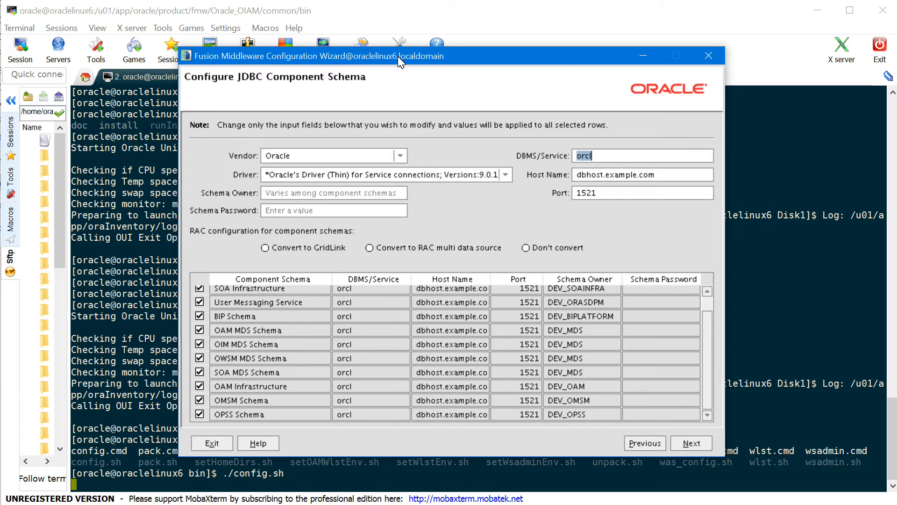
{"action": "key", "text": "Tab"}
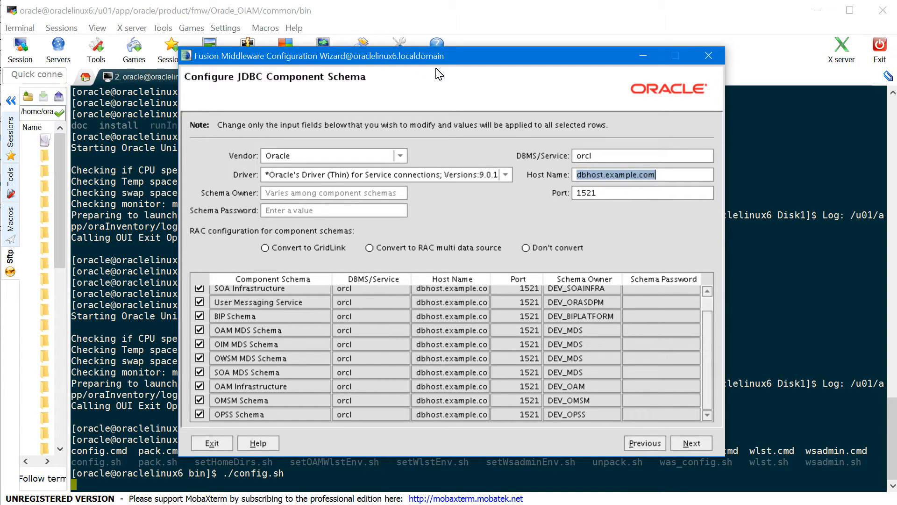
{"action": "type", "text": "oracle"}
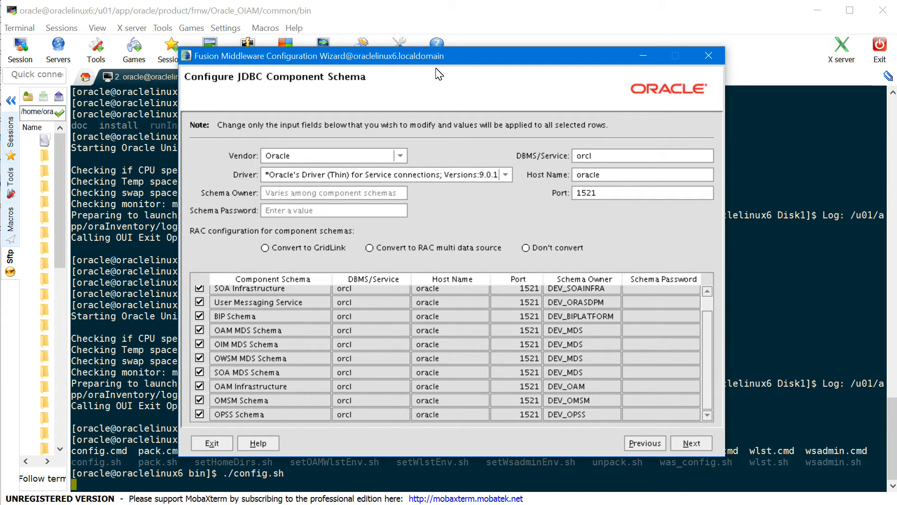
{"action": "type", "text": "linux6"}
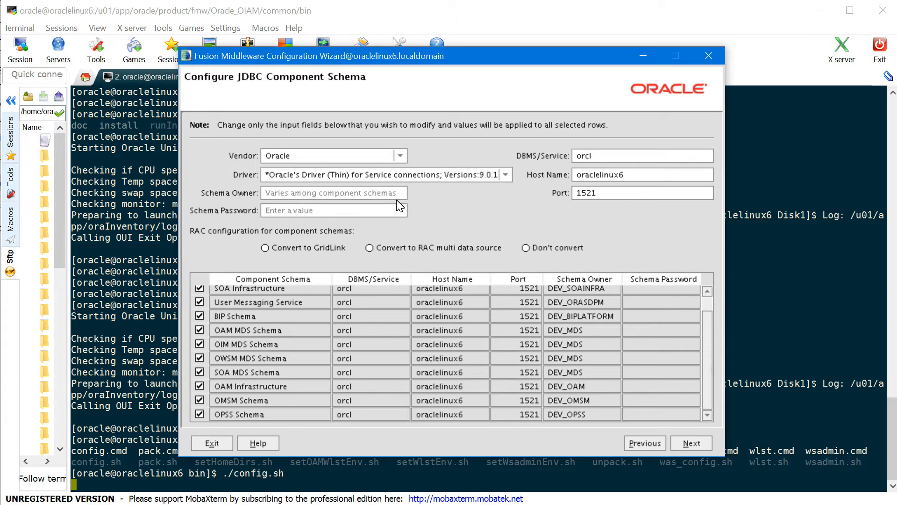
{"action": "left_click", "coordinate": [310, 211]}
{"action": "type", "text": "***"}
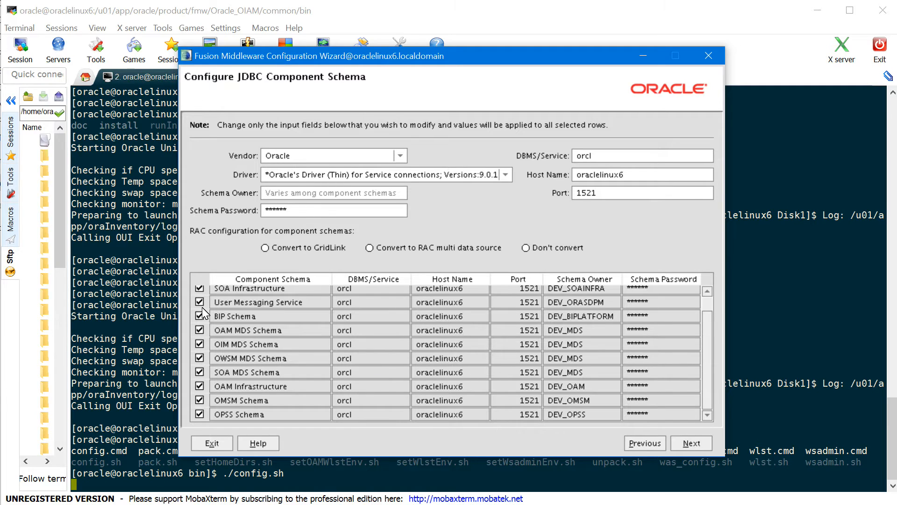
{"action": "scroll", "coordinate": [692, 308], "scroll_direction": "up", "scroll_amount": 1}
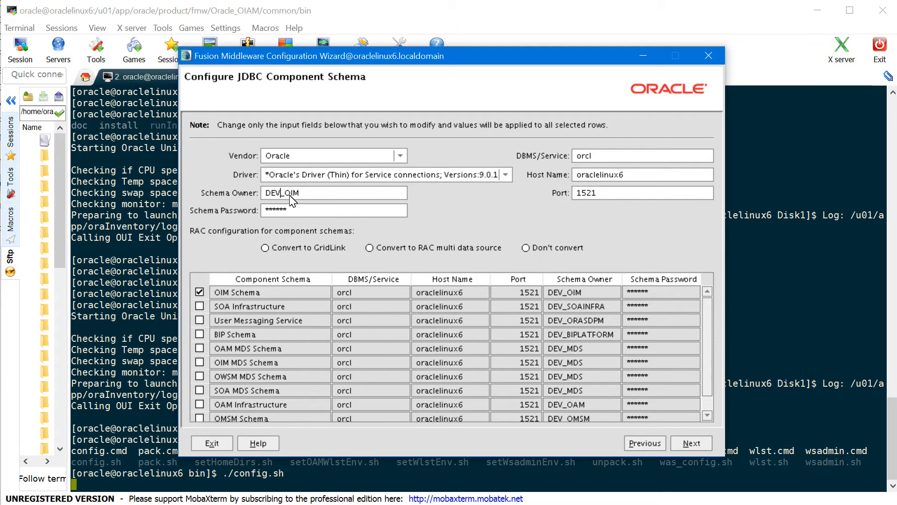
Change the OIM and SOA Infrastructure schema owner prefixes from DEV to OIAM
{"action": "key", "text": "BackSpace"}
{"action": "key", "text": "BackSpace"}
{"action": "key", "text": "BackSpace"}
{"action": "type", "text": "OIAM"}
{"action": "key", "text": "shift+Left"}
{"action": "key", "text": "shift+Left"}
{"action": "key", "text": "shift+Left"}
{"action": "left_click", "coordinate": [199, 292]}
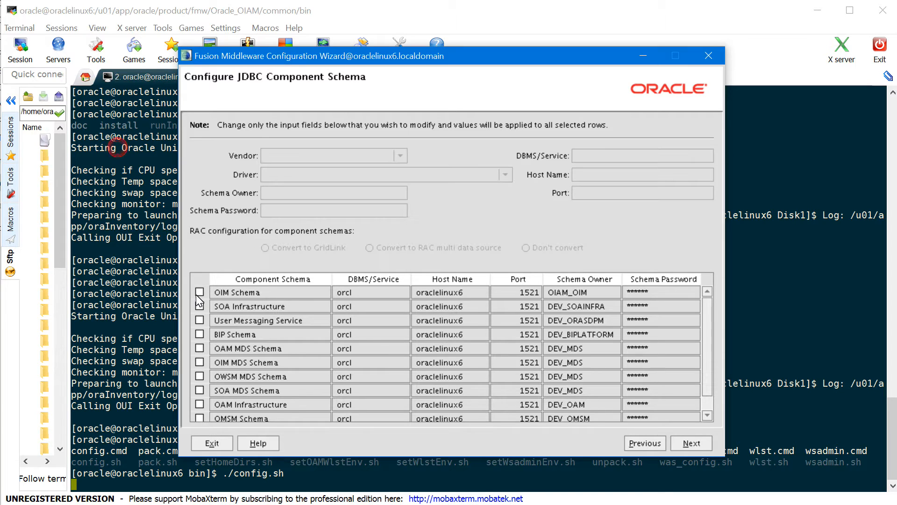
{"action": "left_click", "coordinate": [200, 306]}
{"action": "double_click", "coordinate": [283, 194]}
{"action": "left_click", "coordinate": [283, 194]}
{"action": "key", "text": "Home"}
{"action": "key", "text": "Delete"}
{"action": "key", "text": "Delete"}
{"action": "key", "text": "Delete"}
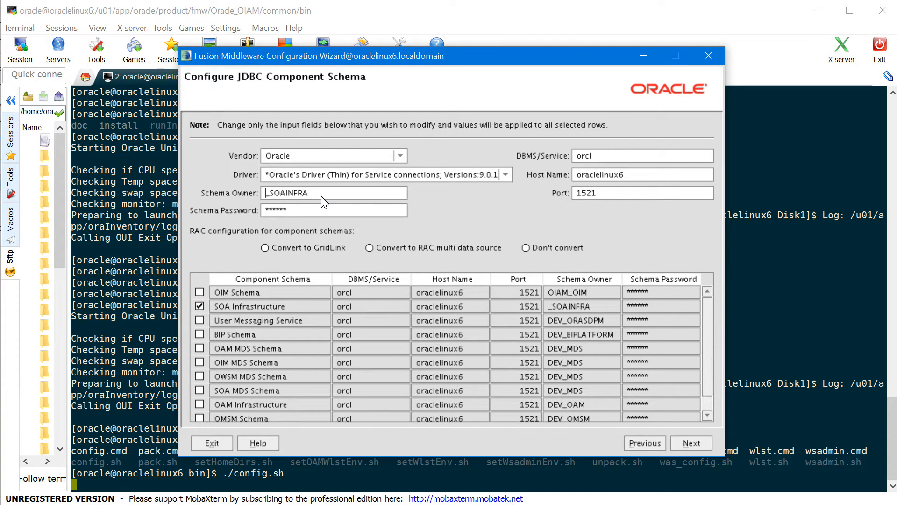
{"action": "type", "text": "OIAM"}
Change the remaining schema owner prefixes to OIAM and run the connection tests
{"action": "left_click", "coordinate": [199, 320]}
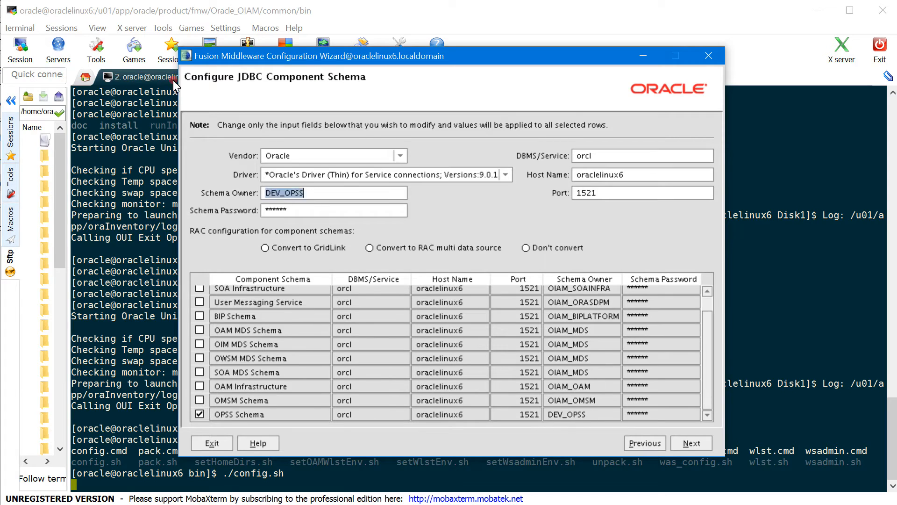
{"action": "type", "text": "OIAM"}
{"action": "left_click", "coordinate": [200, 414]}
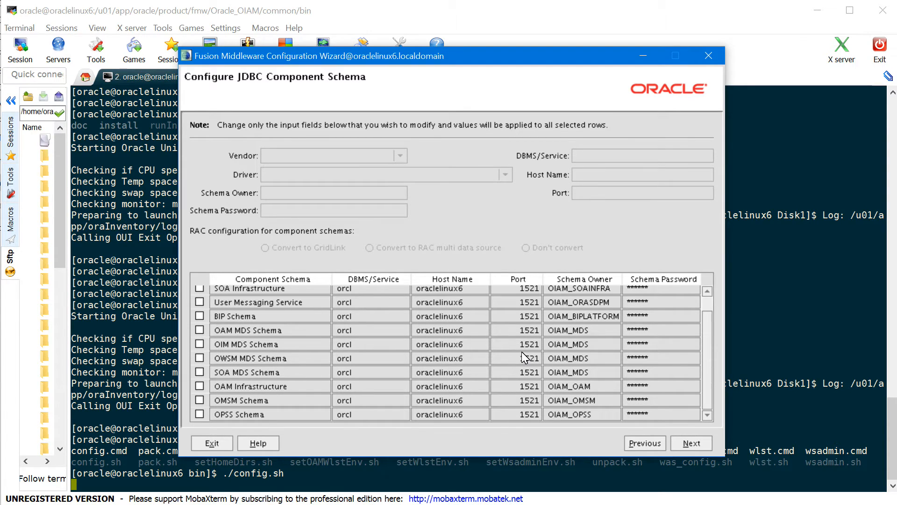
{"action": "scroll", "coordinate": [521, 357], "scroll_direction": "up", "scroll_amount": 1}
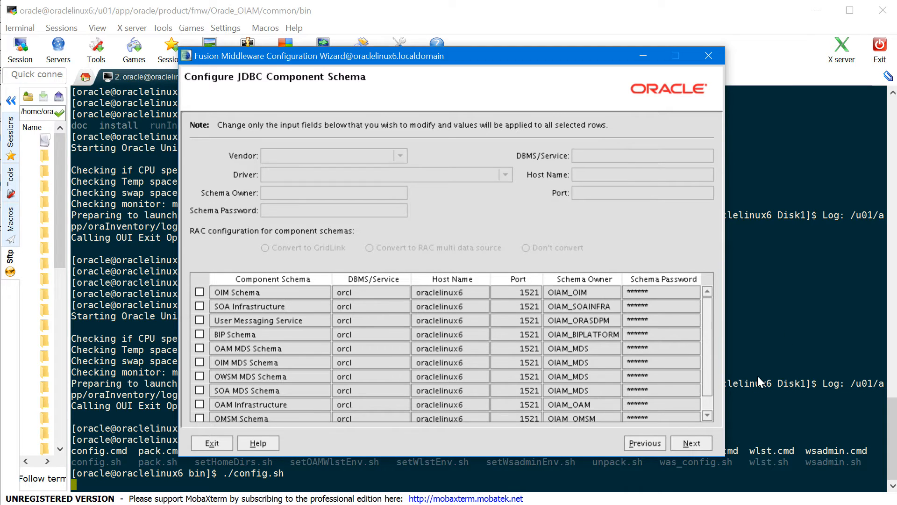
{"action": "left_click", "coordinate": [692, 443]}
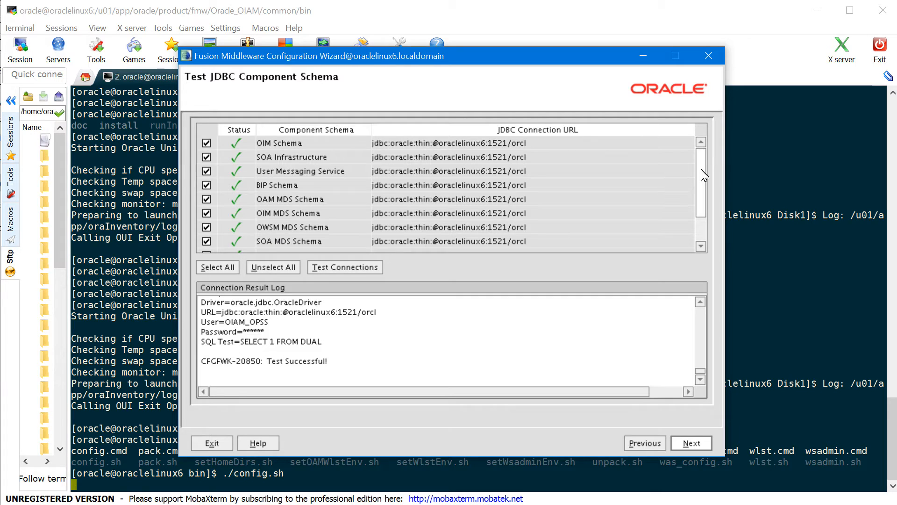
Once the schema tests pass, tick Administration Server and Managed Servers, Clusters and Machines, then continue
{"action": "left_click_drag", "start_coordinate": [704, 175], "coordinate": [711, 144]}
{"action": "left_click", "coordinate": [691, 444]}
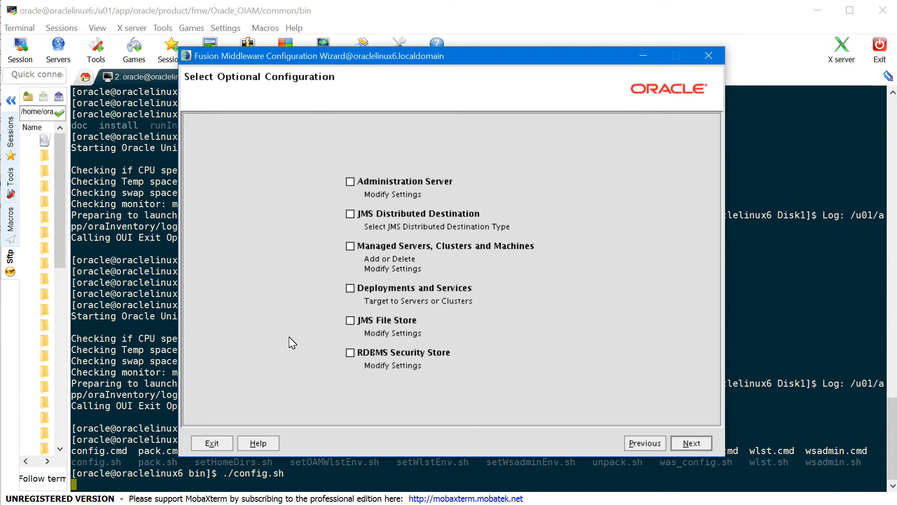
{"action": "left_click", "coordinate": [360, 181]}
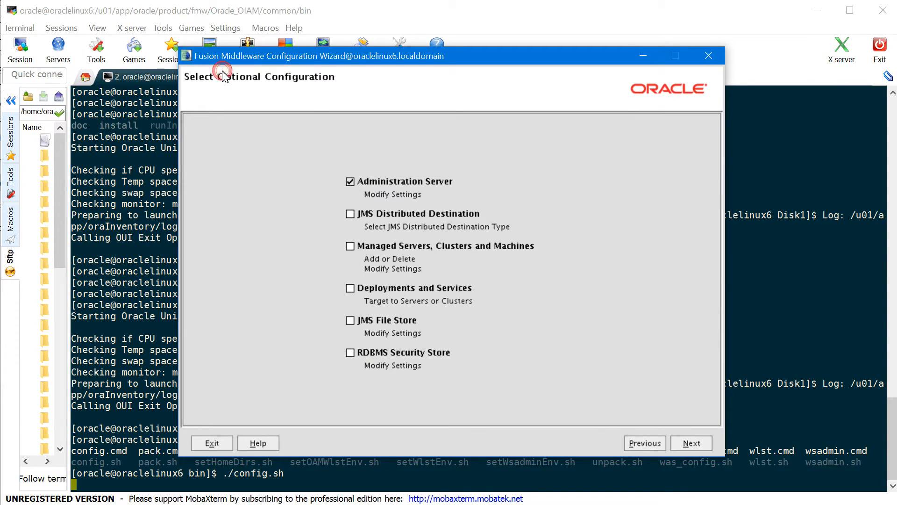
{"action": "left_click", "coordinate": [350, 247]}
{"action": "left_click", "coordinate": [691, 443]}
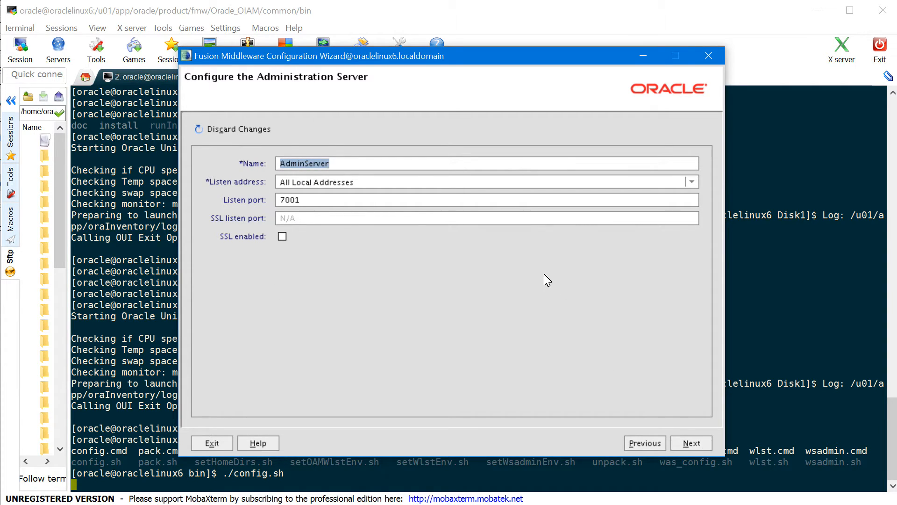
Keep the AdminServer defaults and name the first managed servers WLS_OAM, WLS_SOA and WLS_OMSM
{"action": "left_click", "coordinate": [689, 445]}
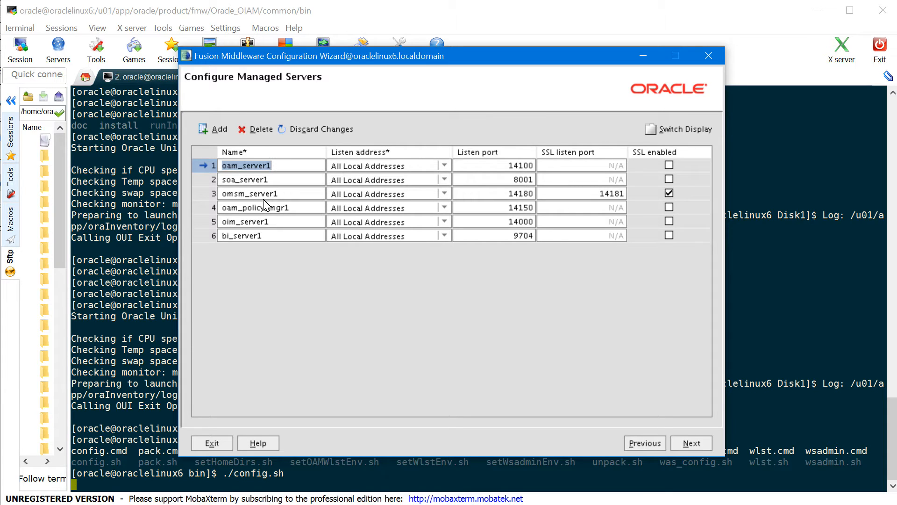
{"action": "type", "text": "WLS_OAM"}
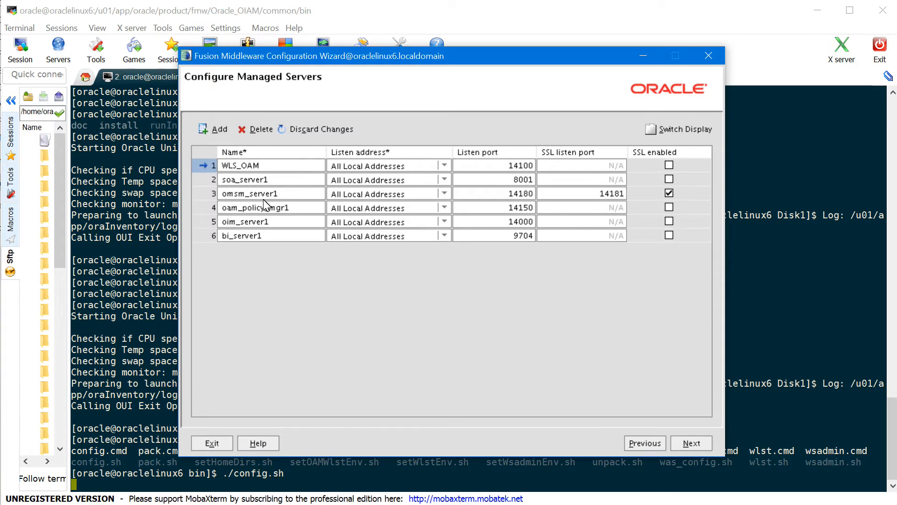
{"action": "left_click", "coordinate": [300, 182]}
{"action": "type", "text": "WLS_SOA"}
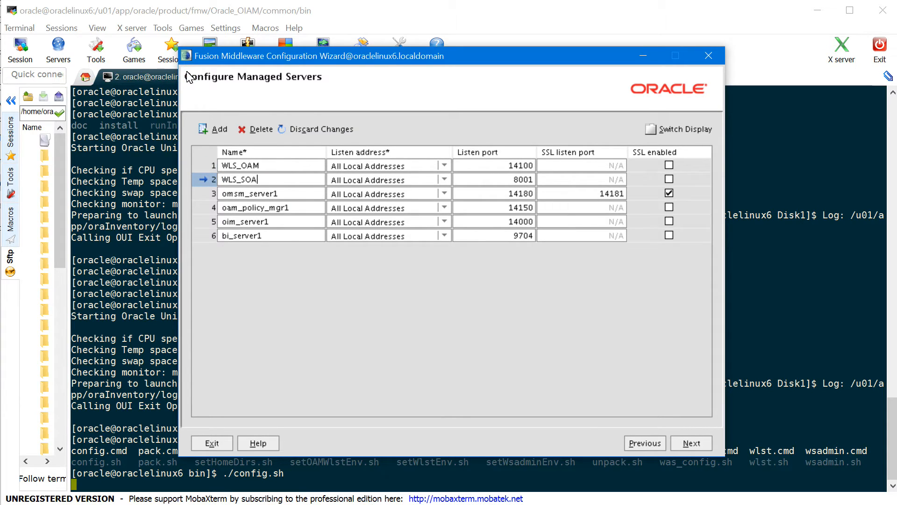
{"action": "left_click", "coordinate": [289, 194]}
{"action": "type", "text": "W"}
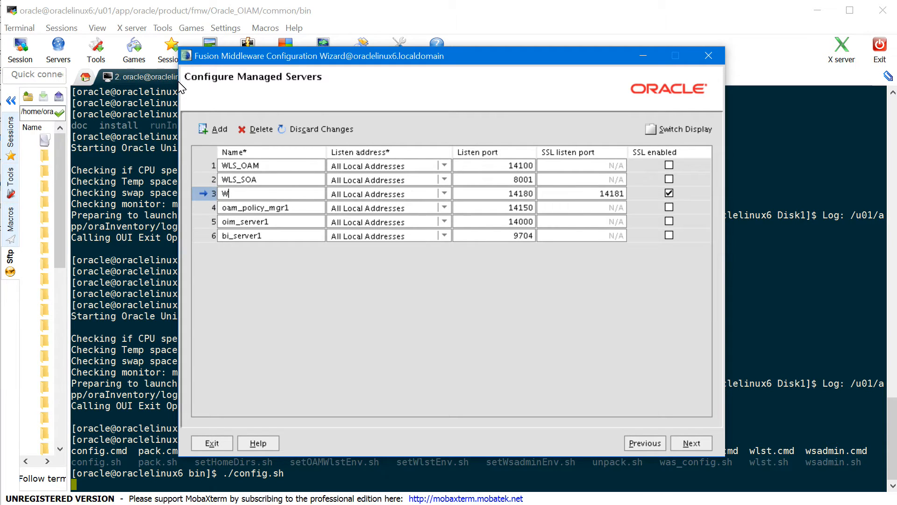
{"action": "type", "text": "LS_OMSM"}
Rename the remaining managed servers to WLS_OAMPM, WLS_OIM and WLS_BIP
{"action": "left_click", "coordinate": [289, 209]}
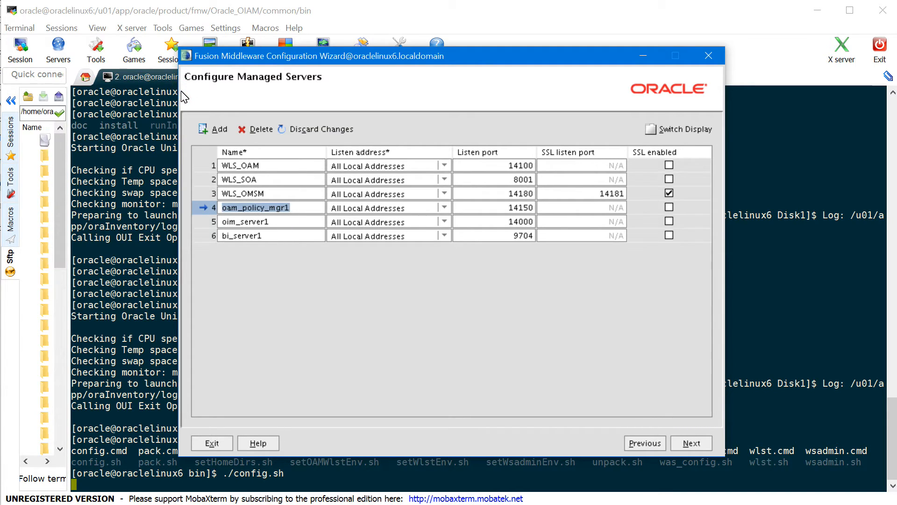
{"action": "type", "text": "WLS"}
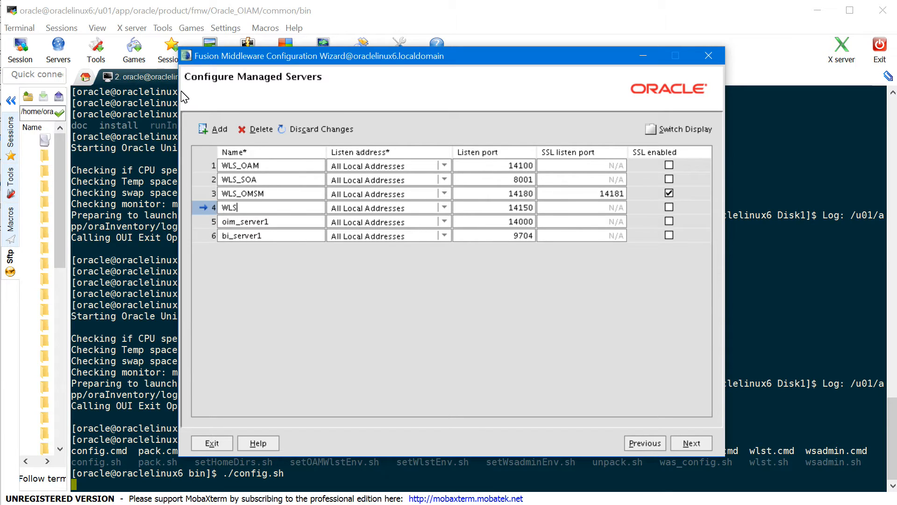
{"action": "type", "text": "_OAMPM"}
{"action": "left_click", "coordinate": [272, 224]}
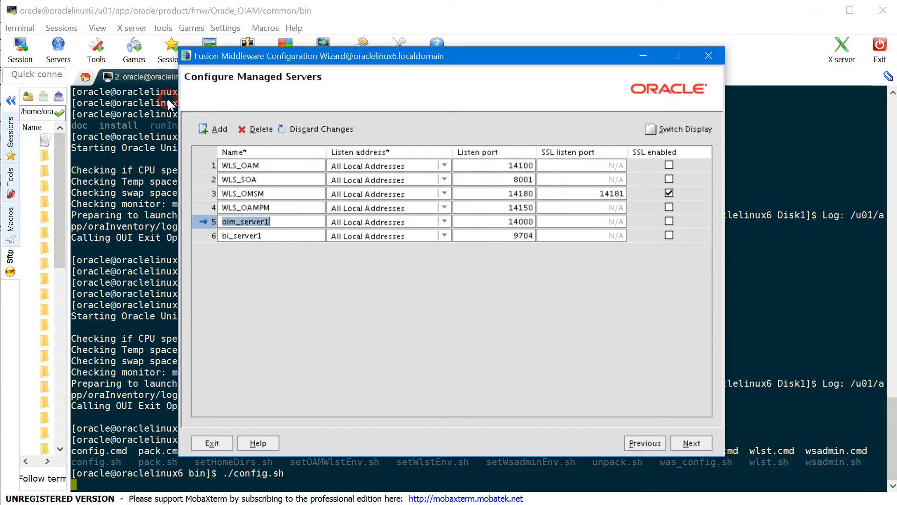
{"action": "type", "text": "WLS_OIM"}
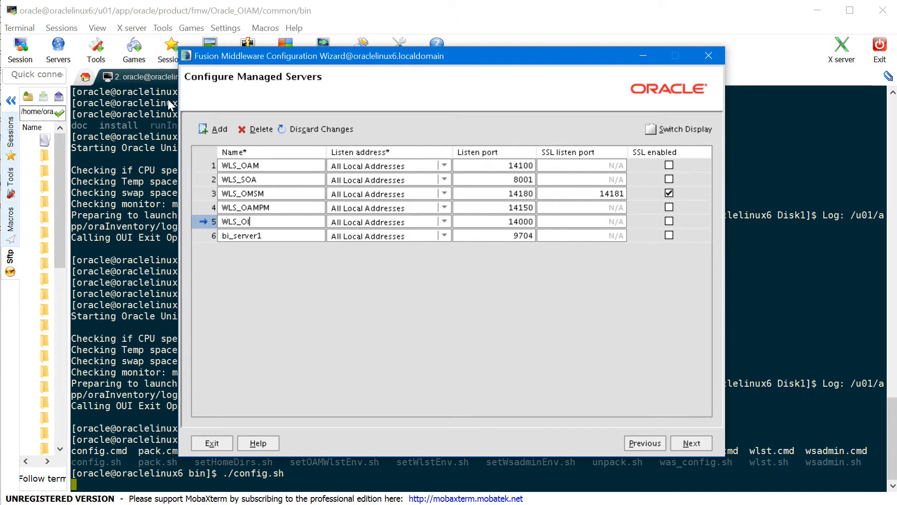
{"action": "left_click", "coordinate": [271, 236]}
{"action": "type", "text": "WL"}
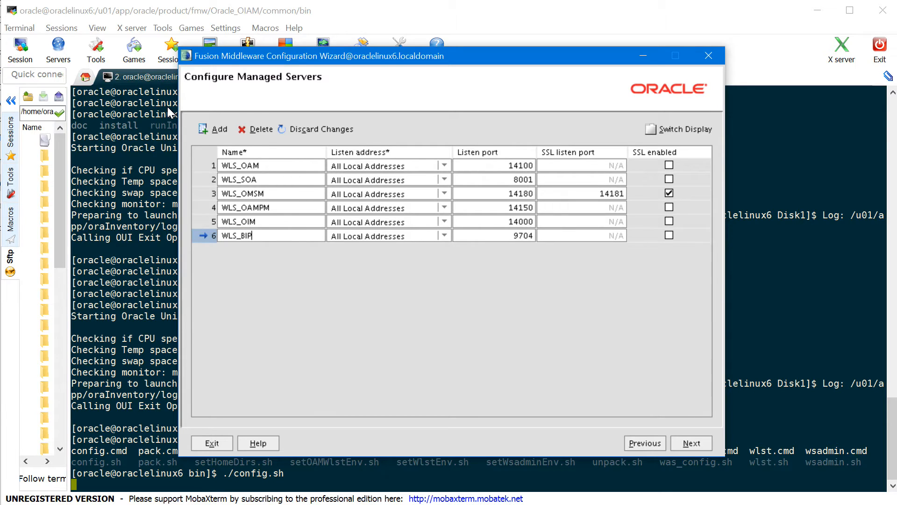
{"action": "type", "text": "S_BIP"}
Add clusters named oam_cluster, oim_cluster and bip_cluster
{"action": "left_click", "coordinate": [687, 447]}
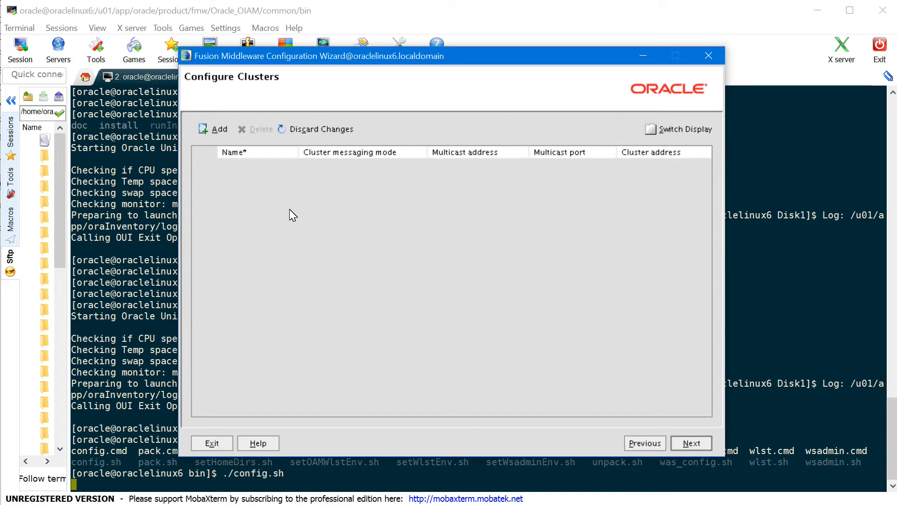
{"action": "left_click", "coordinate": [229, 133]}
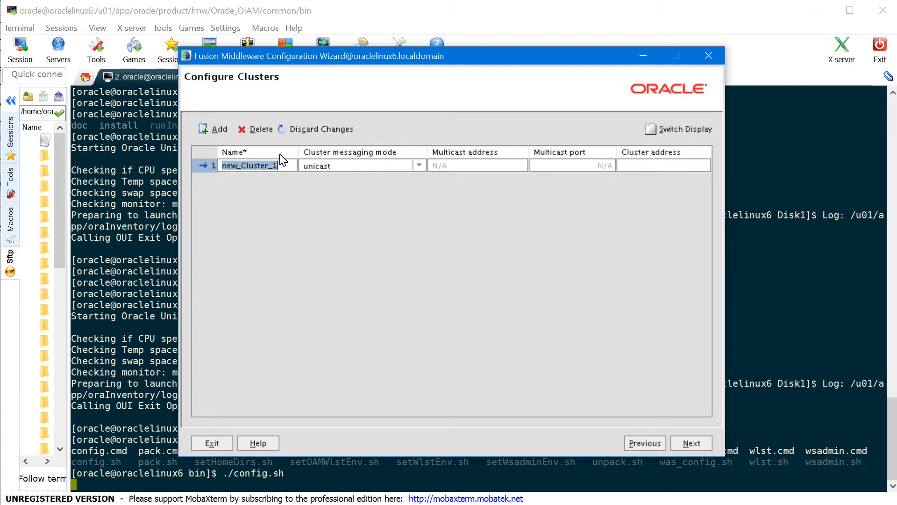
{"action": "type", "text": "oam_clus"}
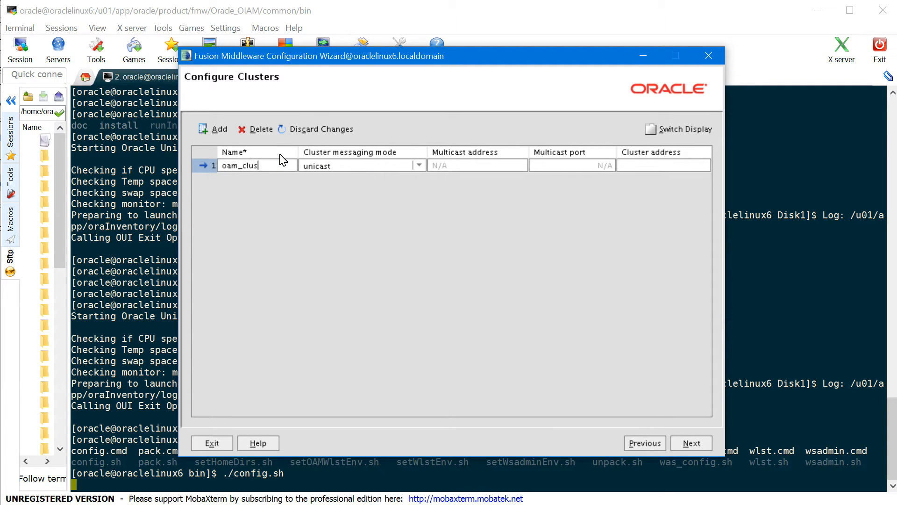
{"action": "type", "text": "ter"}
{"action": "left_click", "coordinate": [215, 129]}
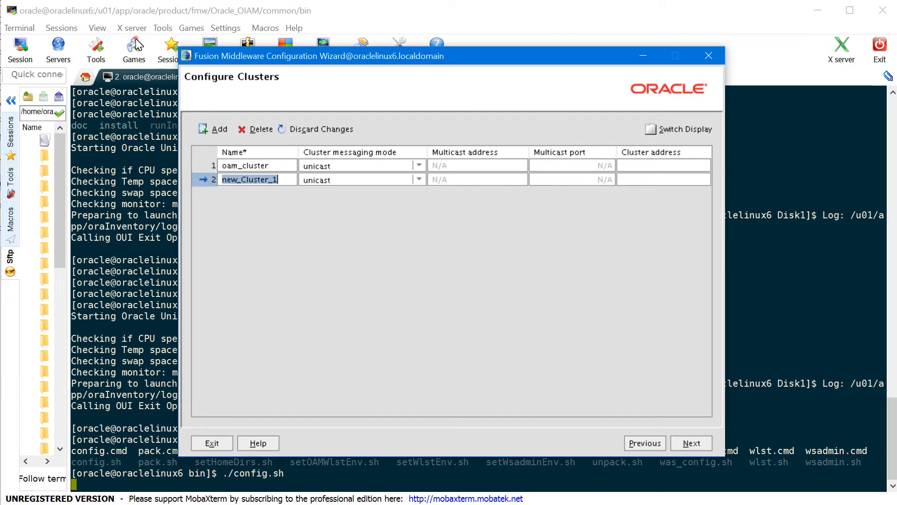
{"action": "type", "text": "oim"}
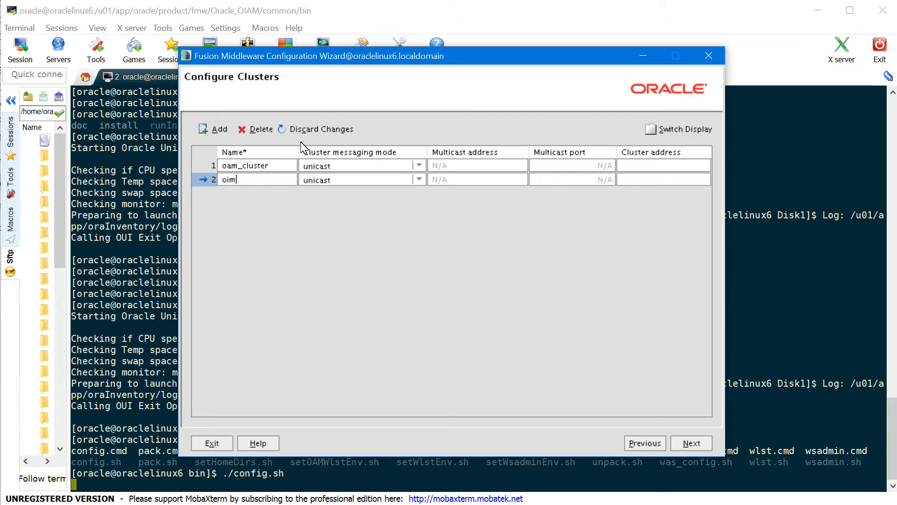
{"action": "type", "text": "_cluster"}
{"action": "left_click", "coordinate": [219, 130]}
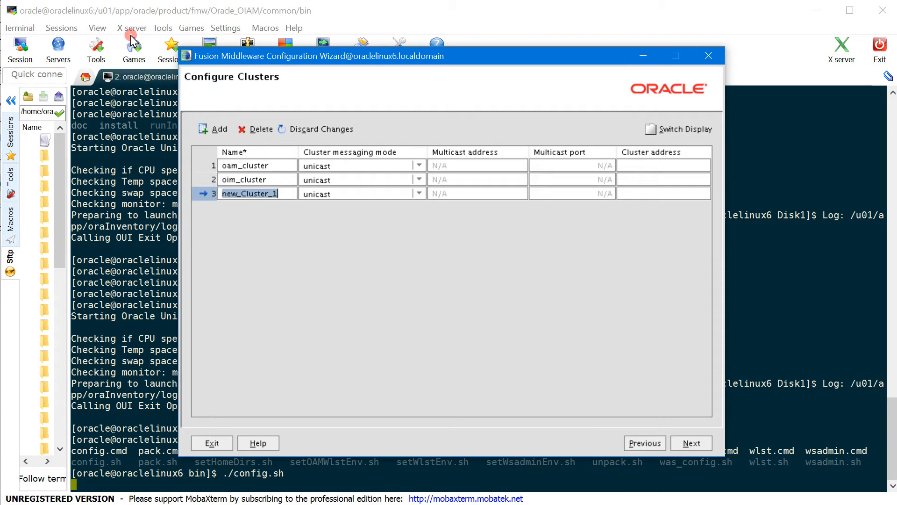
{"action": "type", "text": "bip"}
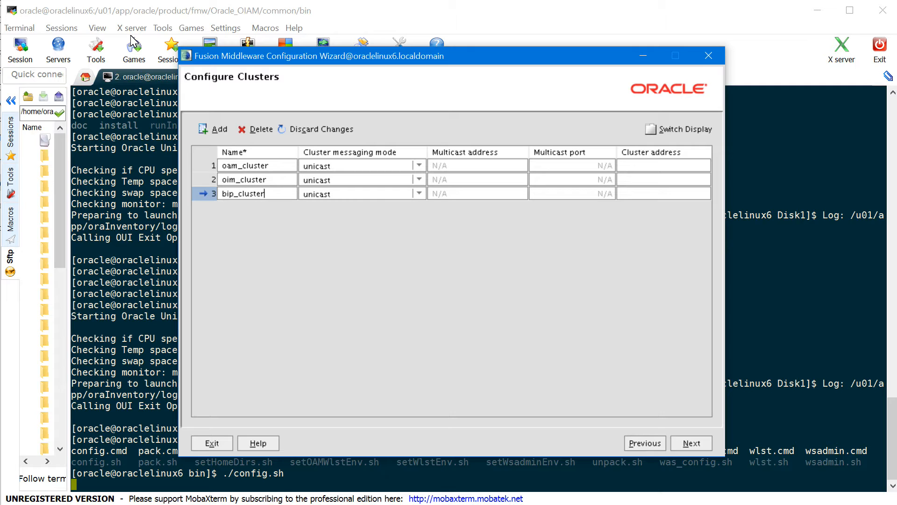
Add the remaining clusters oampm_cluster, omsm_cluster and soa_cluster
{"action": "key", "text": "alt+a"}
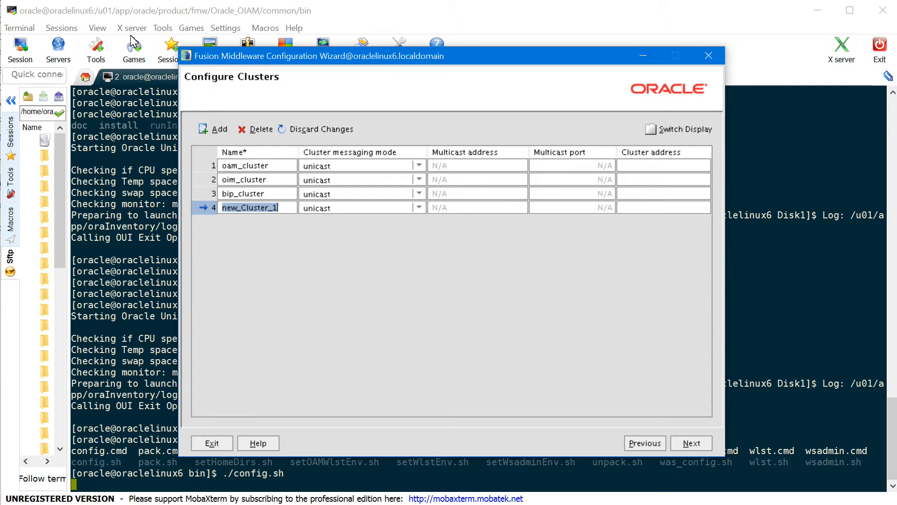
{"action": "type", "text": "oampm_"}
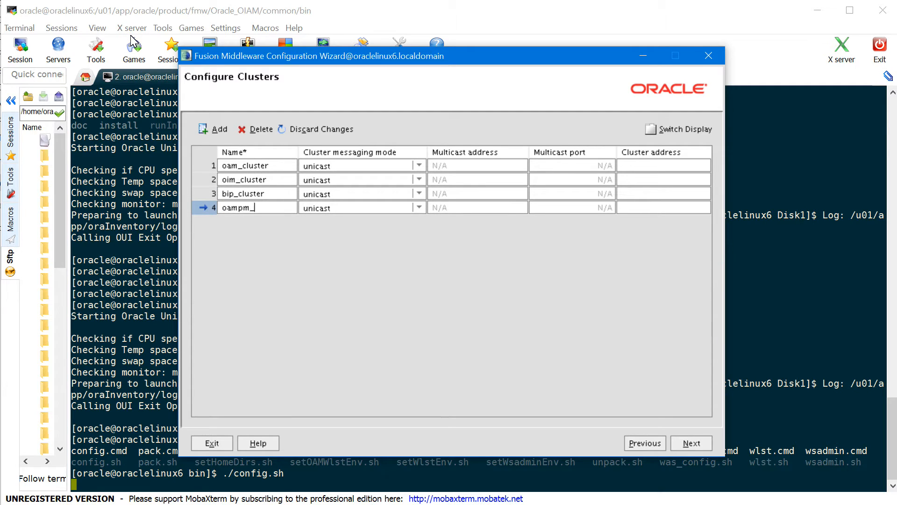
{"action": "type", "text": "cluster"}
{"action": "key", "text": "alt+a"}
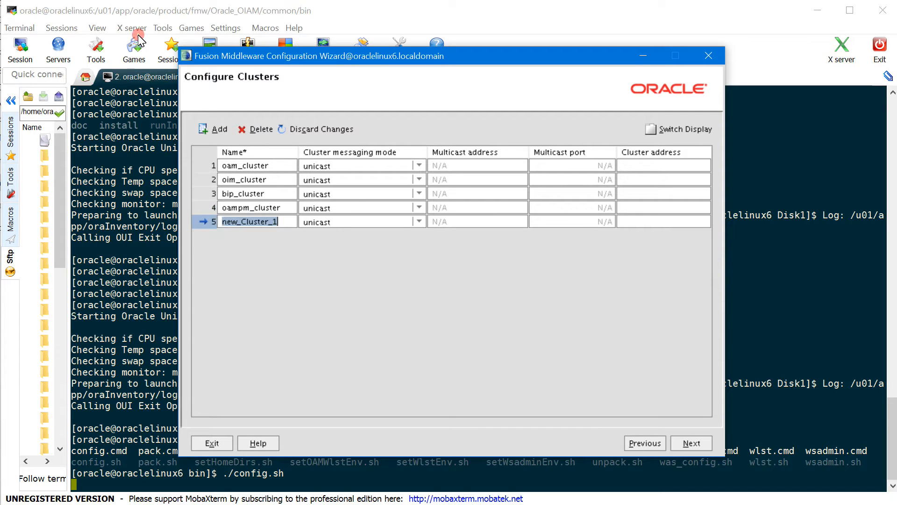
{"action": "type", "text": "omsm"}
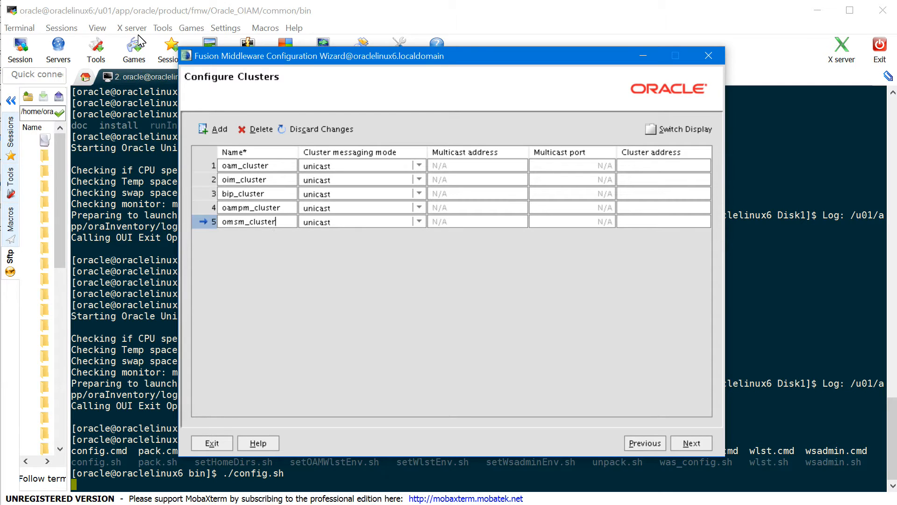
{"action": "key", "text": "alt+a"}
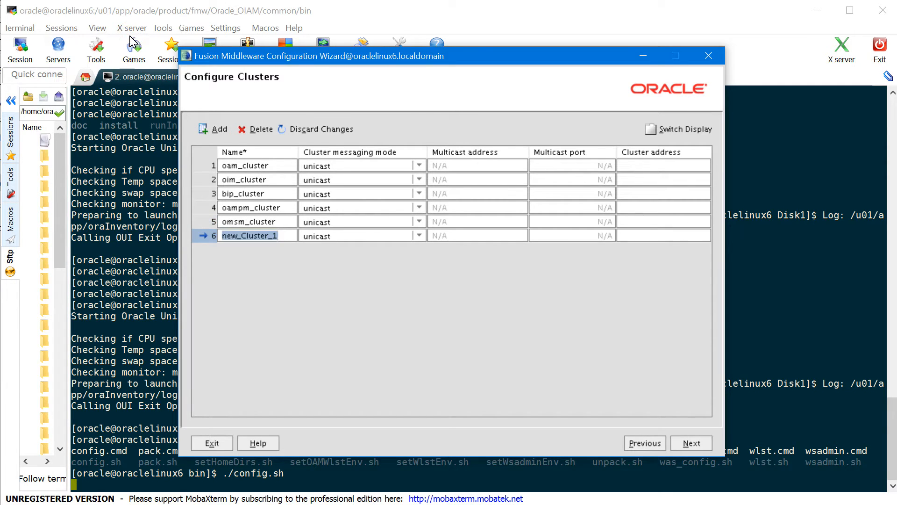
{"action": "type", "text": "soa"}
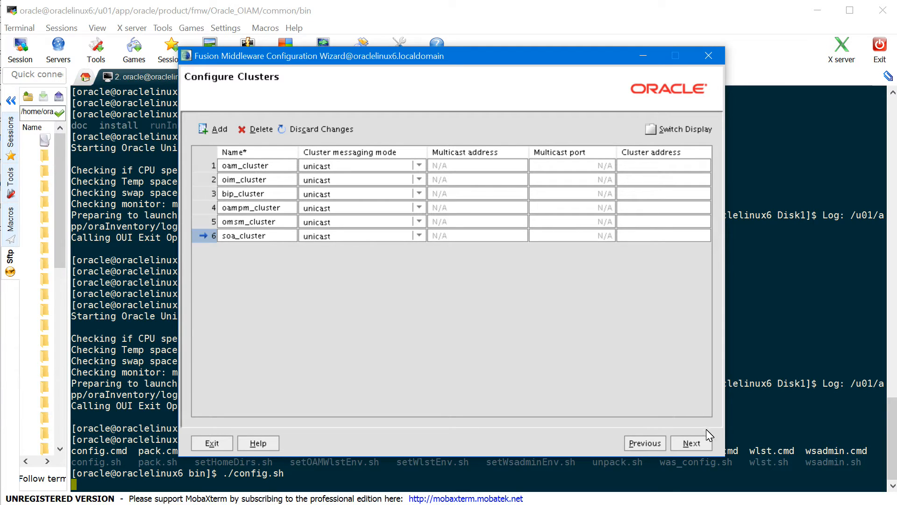
{"action": "left_click", "coordinate": [702, 444]}
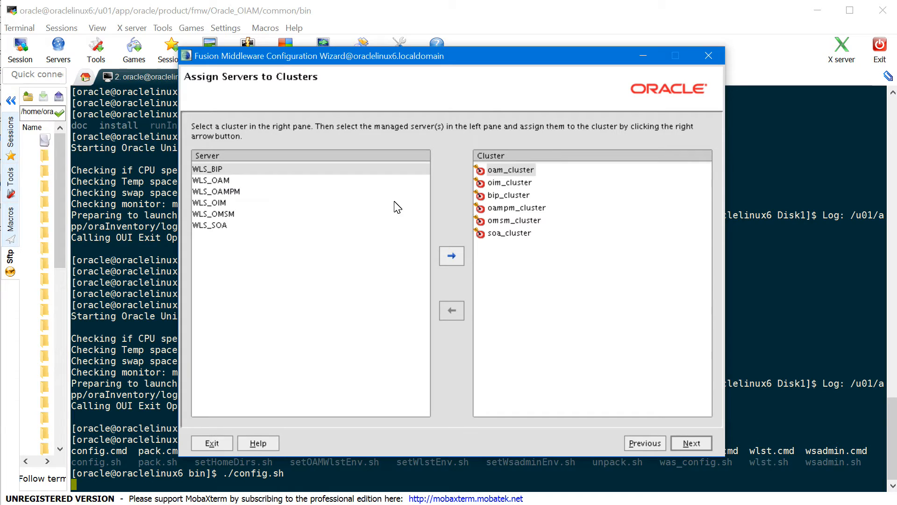
Assign WLS_BIP to bip_cluster, WLS_OAM to oam_cluster and WLS_OAMPM to oampm_cluster
{"action": "left_click", "coordinate": [217, 171]}
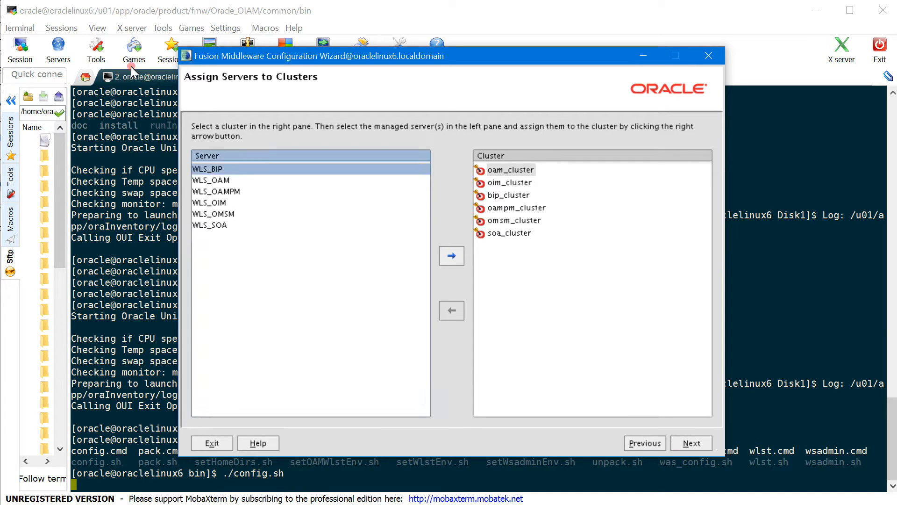
{"action": "left_click", "coordinate": [513, 195]}
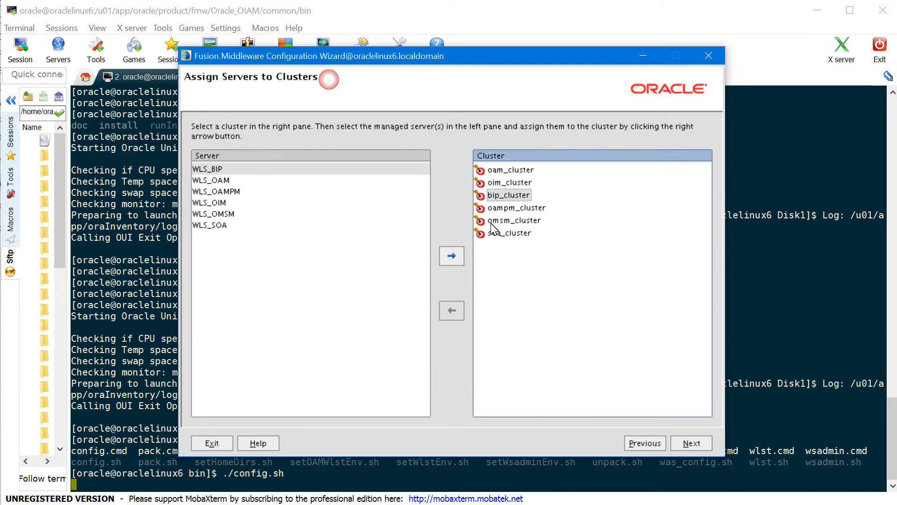
{"action": "left_click", "coordinate": [459, 257]}
{"action": "left_click", "coordinate": [217, 170]}
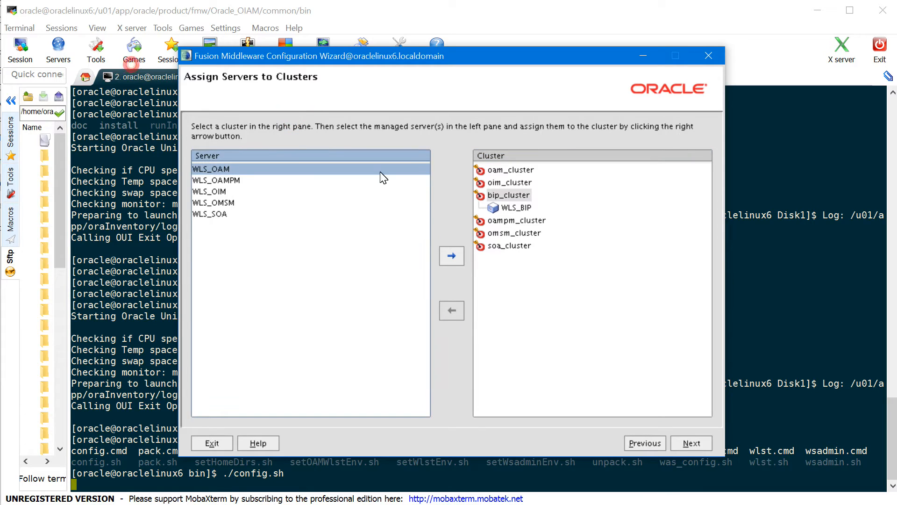
{"action": "left_click", "coordinate": [510, 170]}
{"action": "left_click", "coordinate": [451, 256]}
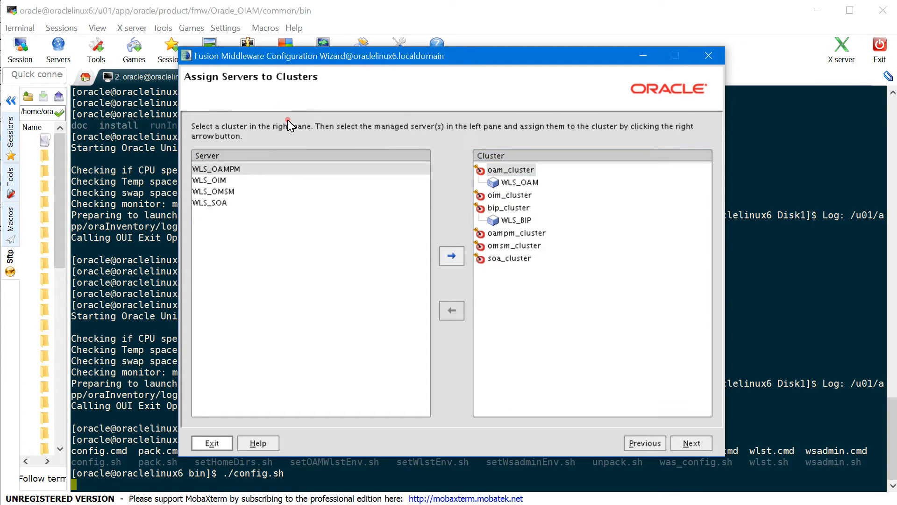
{"action": "left_click", "coordinate": [247, 170]}
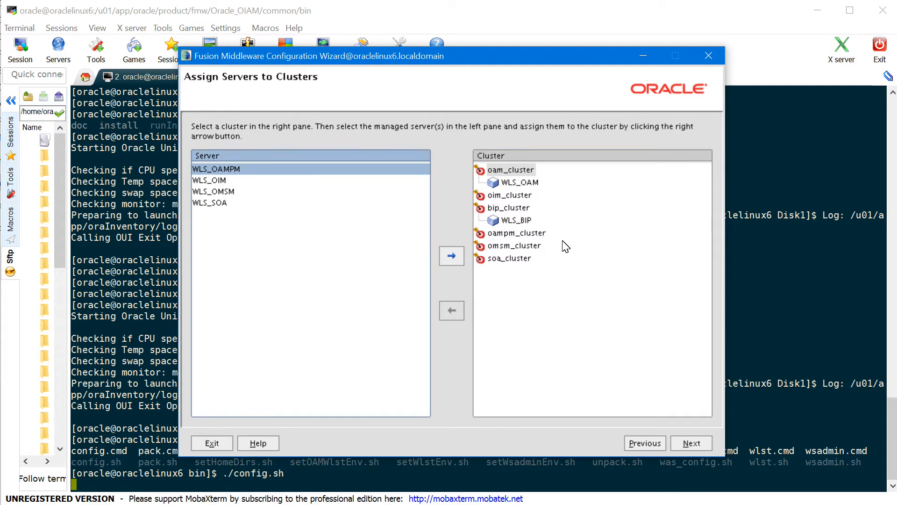
{"action": "left_click", "coordinate": [523, 233]}
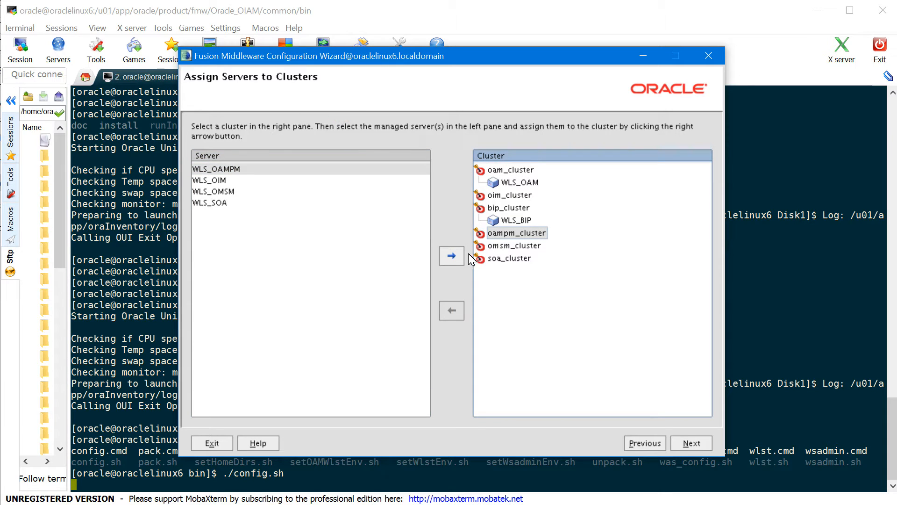
{"action": "left_click", "coordinate": [451, 255]}
Assign WLS_OIM to oim_cluster, WLS_OMSM to omsm_cluster and WLS_SOA to soa_cluster
{"action": "left_click", "coordinate": [257, 169]}
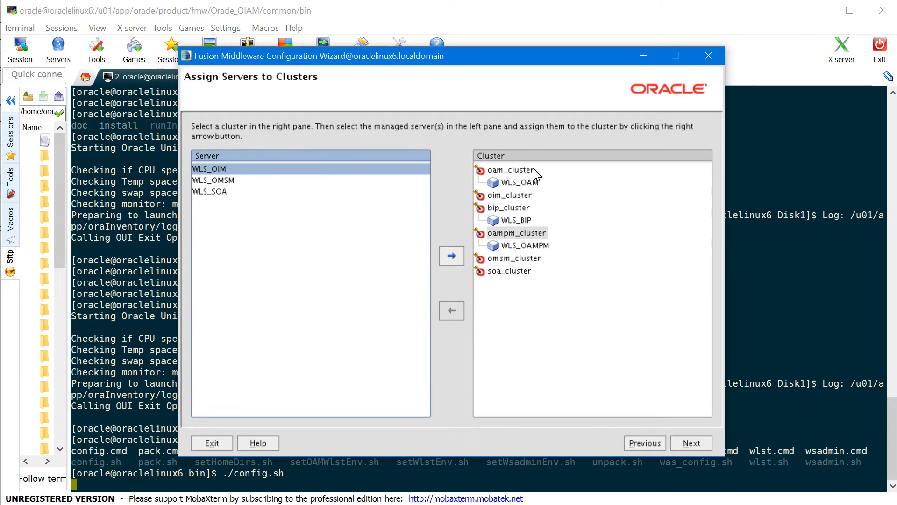
{"action": "left_click", "coordinate": [517, 198]}
{"action": "left_click", "coordinate": [451, 256]}
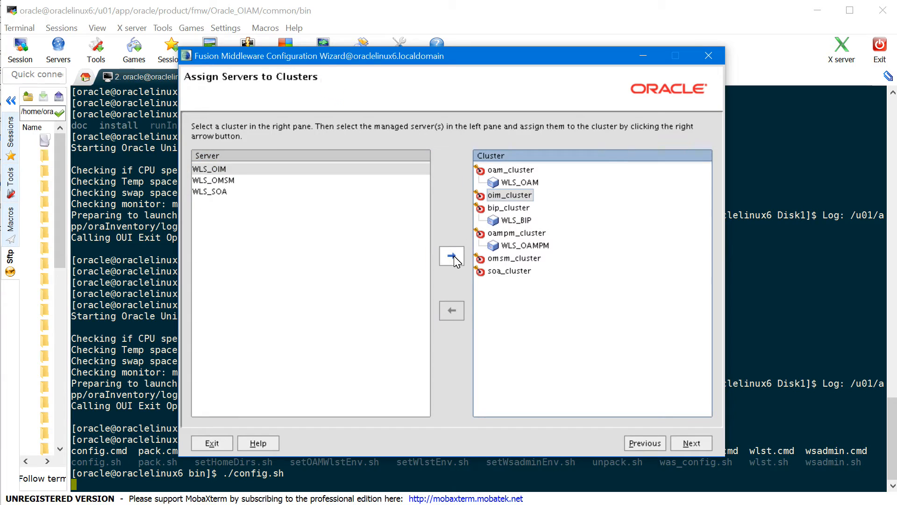
{"action": "left_click", "coordinate": [241, 169]}
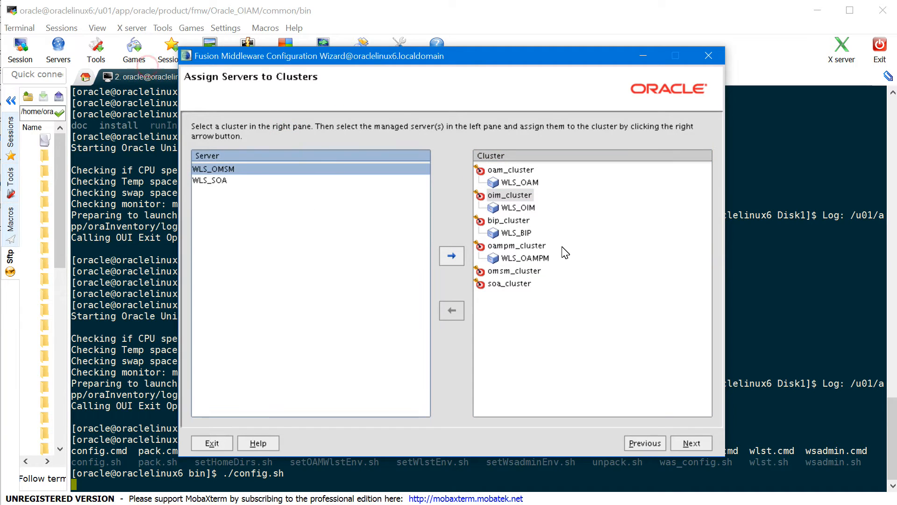
{"action": "left_click", "coordinate": [528, 271]}
{"action": "left_click", "coordinate": [451, 255]}
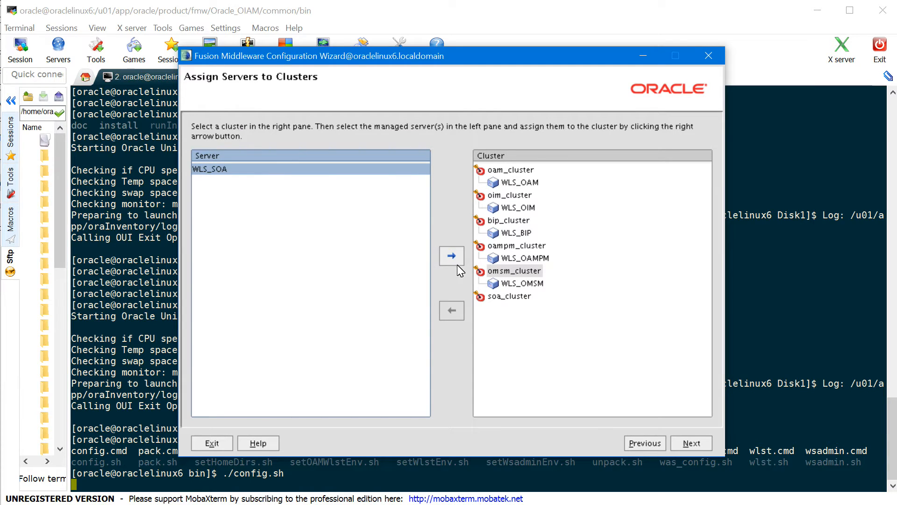
{"action": "left_click", "coordinate": [509, 295]}
{"action": "left_click", "coordinate": [330, 152]}
{"action": "left_click", "coordinate": [452, 257]}
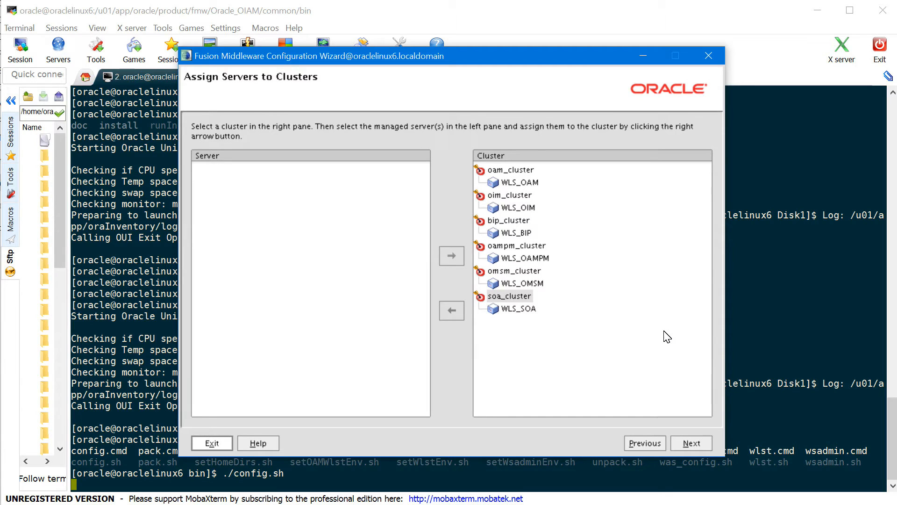
{"action": "left_click", "coordinate": [452, 256]}
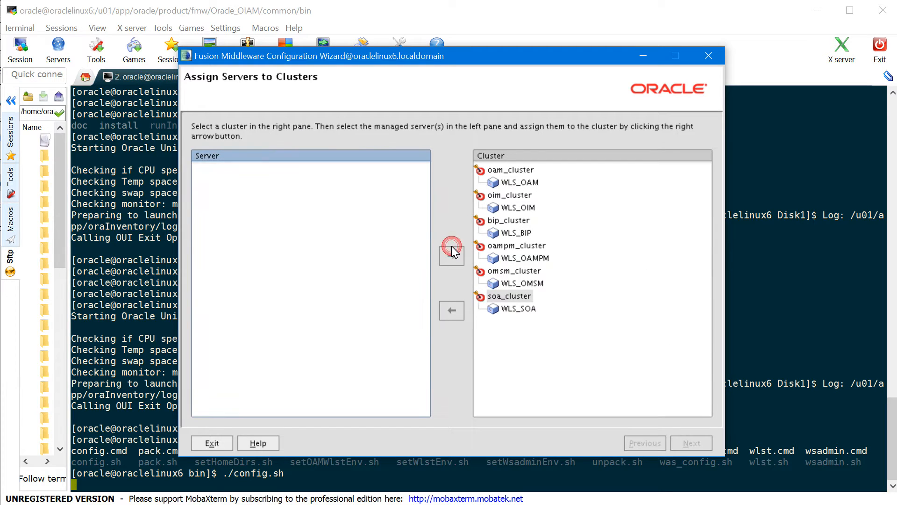
Replace the default LocalMachine with a Unix machine named oraclelinux6
{"action": "key", "text": "alt+n"}
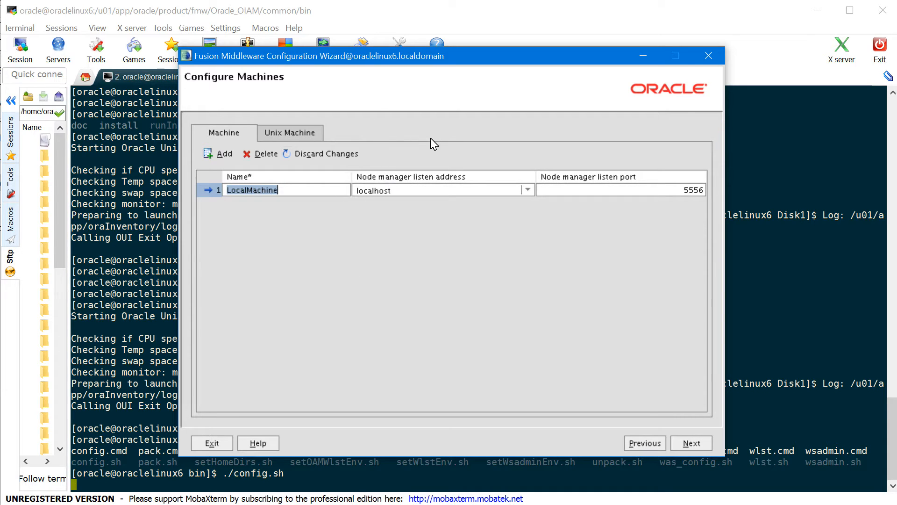
{"action": "left_click", "coordinate": [270, 154]}
{"action": "left_click", "coordinate": [288, 136]}
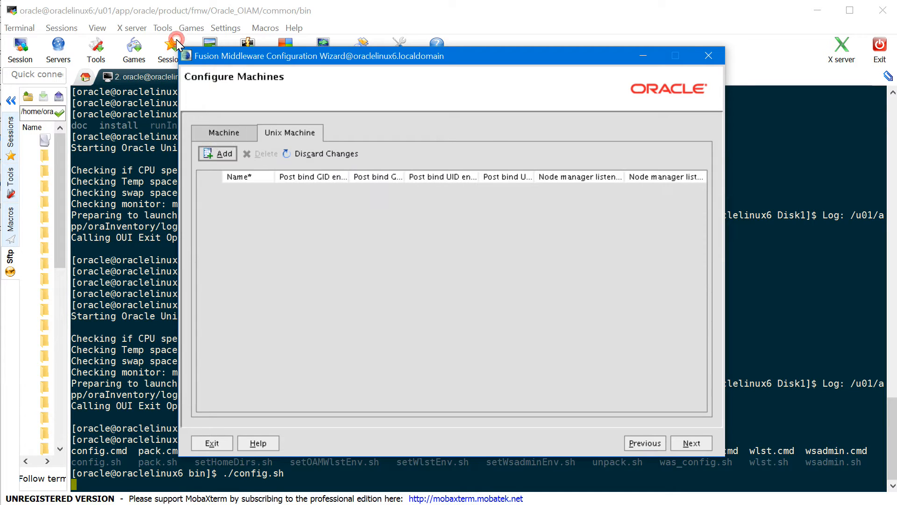
{"action": "left_click", "coordinate": [219, 156]}
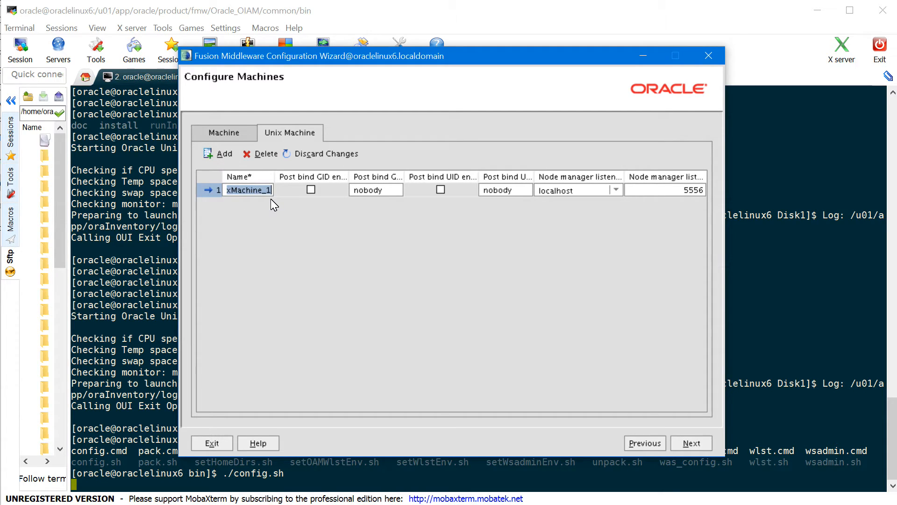
{"action": "type", "text": "oraclelinux6"}
Assign all six servers, WLS_BIP through WLS_SOA, to oraclelinux6 and continue to the summary
{"action": "left_click", "coordinate": [685, 449]}
{"action": "left_click", "coordinate": [218, 181]}
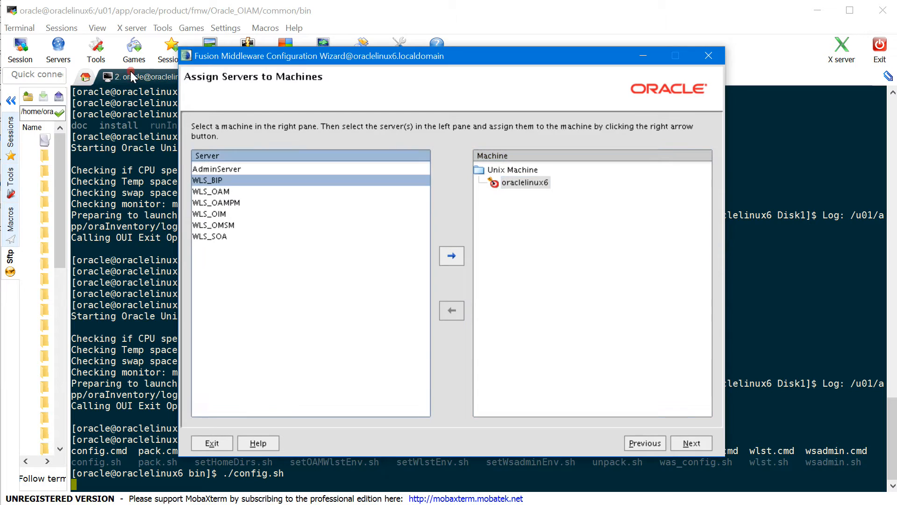
{"action": "left_click", "coordinate": [220, 237], "text": "shift"}
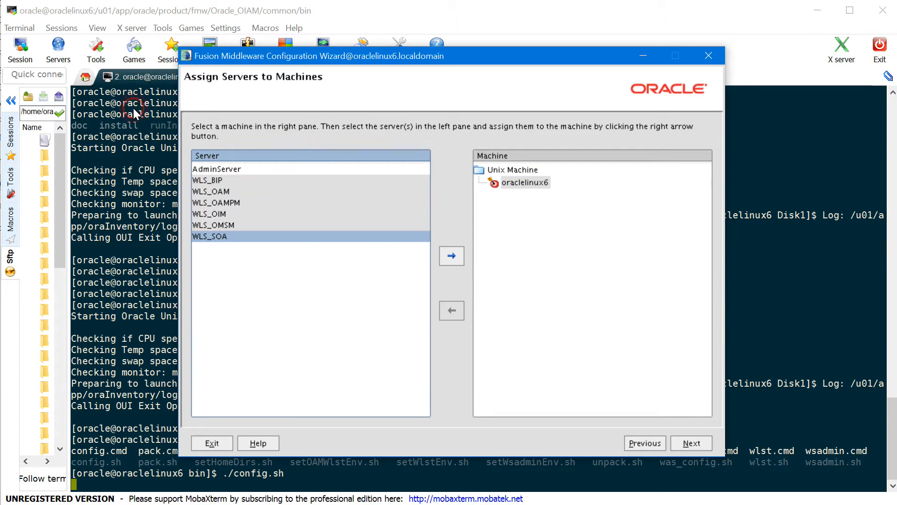
{"action": "left_click", "coordinate": [451, 257]}
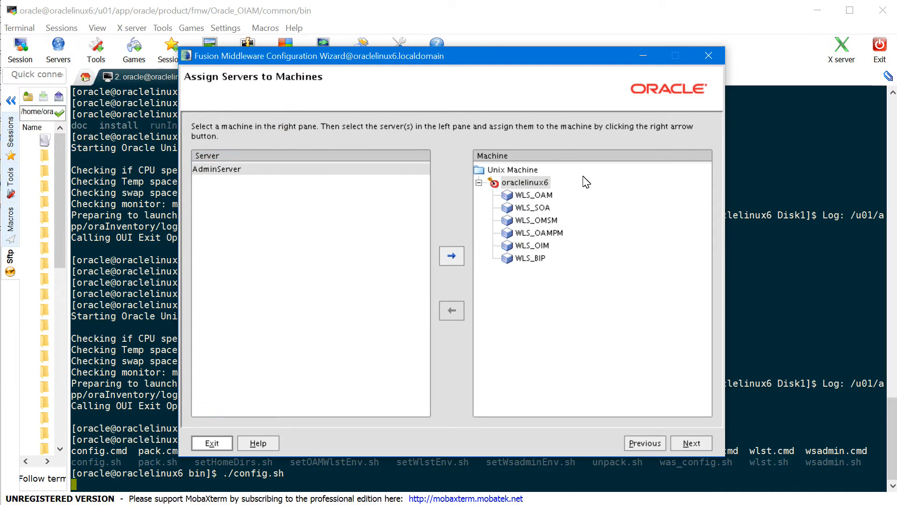
{"action": "left_click", "coordinate": [687, 441]}
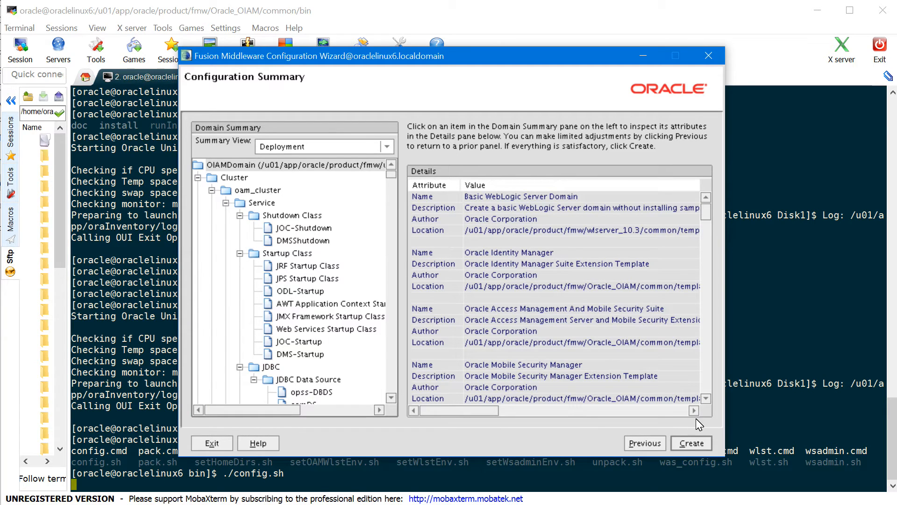
Create the OIAMDomain domain and close the wizard after it completes
{"action": "left_click", "coordinate": [687, 444]}
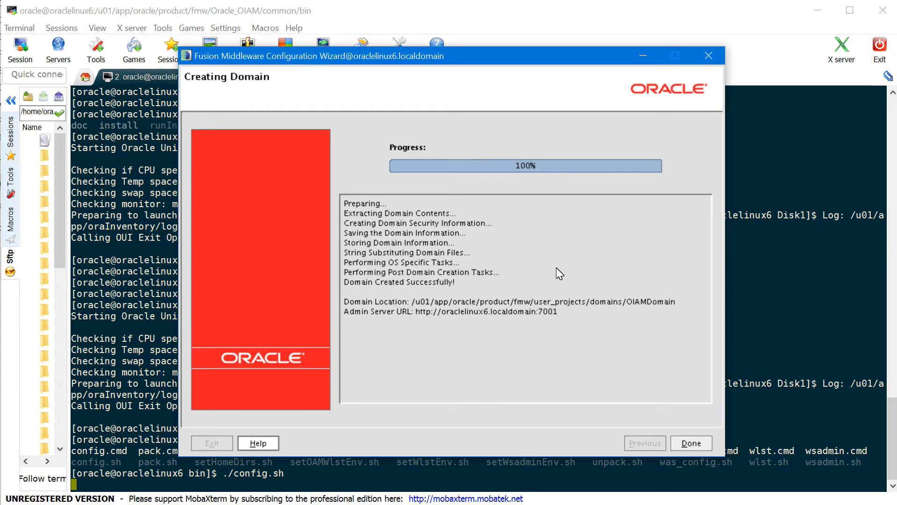
{"action": "left_click", "coordinate": [691, 443]}
{"action": "left_click", "coordinate": [454, 251]}
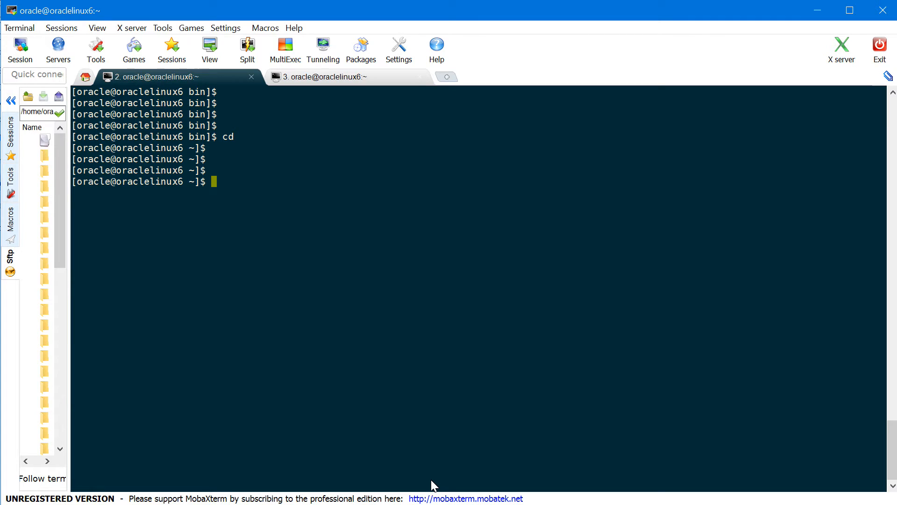
Change into /u01/app/oracle/product/fmw/oracle_common/common/bin and begin the ./wlst.sh command
{"action": "type", "text": "cd /u01/app/oracl"}
{"action": "key", "text": "Tab"}
{"action": "type", "text": "pr"}
{"action": "key", "text": "Tab"}
{"action": "type", "text": "fmw/orac"}
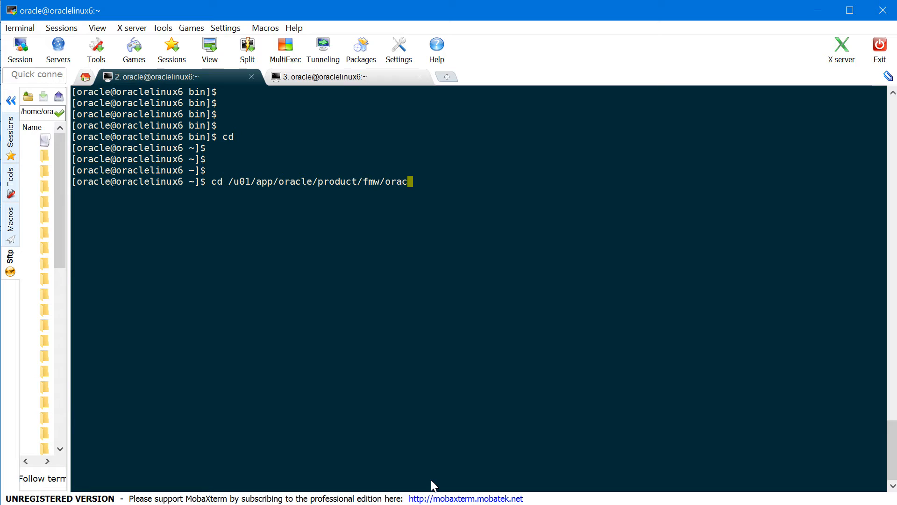
{"action": "key", "text": "Tab"}
{"action": "type", "text": "com"}
{"action": "key", "text": "Tab"}
{"action": "type", "text": "co"}
{"action": "key", "text": "Tab"}
{"action": "type", "text": "b"}
{"action": "key", "text": "Tab"}
{"action": "key", "text": "Return"}
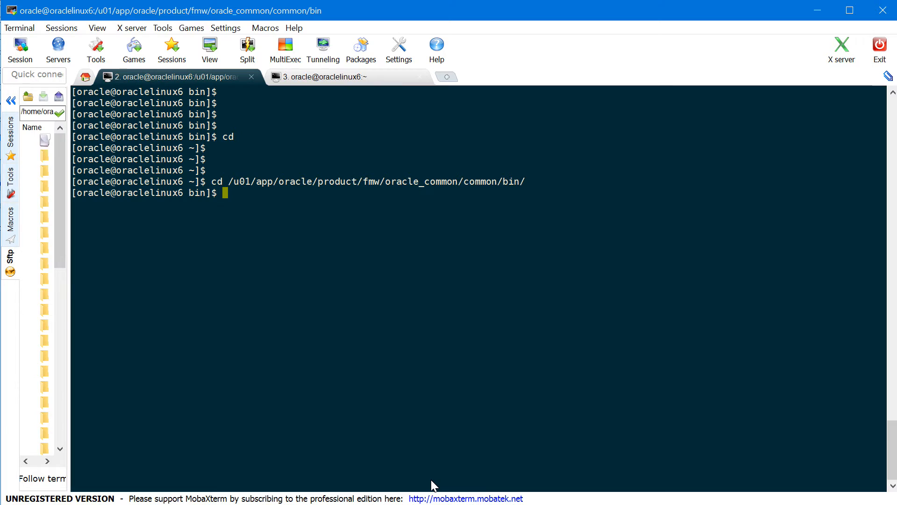
{"action": "type", "text": "./wlst.sh /u01/app/o"}
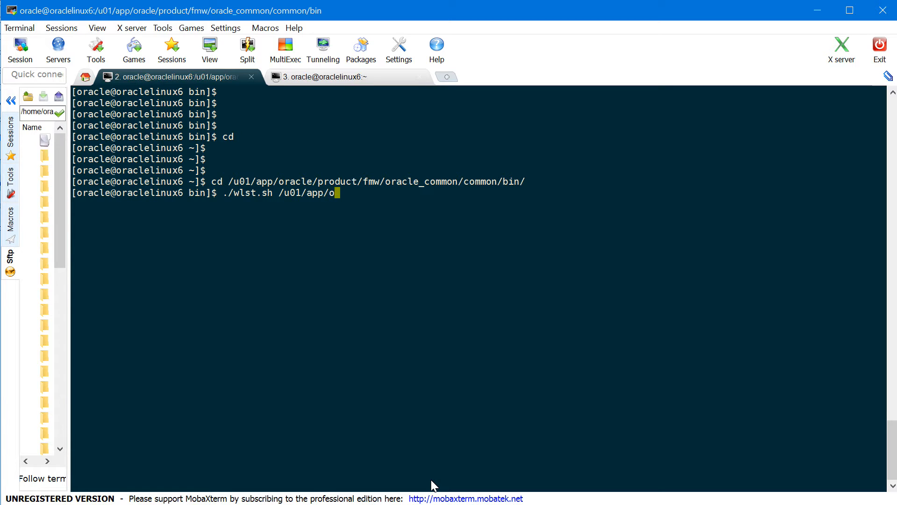
{"action": "type", "text": "racle/product/"}
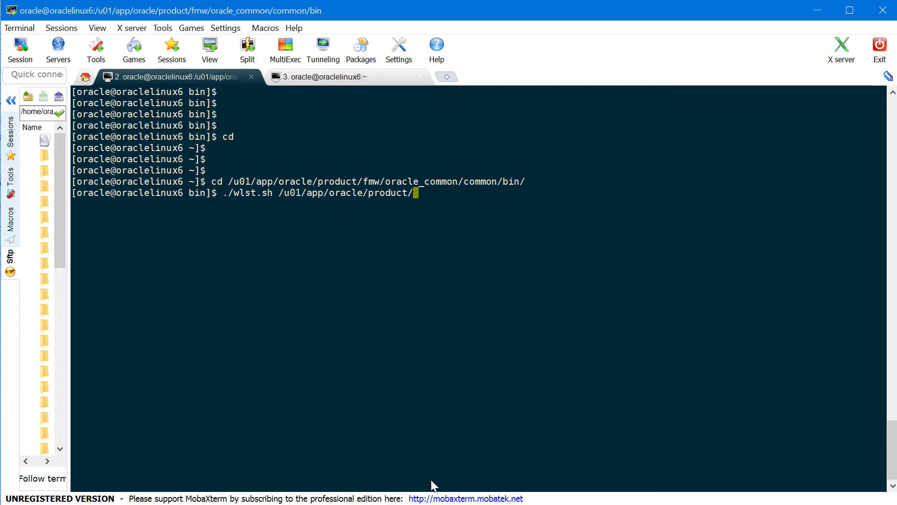
{"action": "type", "text": "fmw/O"}
Point wlst.sh at Oracle_OIAM/common/tools/configureSecurityStore.py
{"action": "key", "text": "Tab"}
{"action": "type", "text": "O"}
{"action": "key", "text": "Tab"}
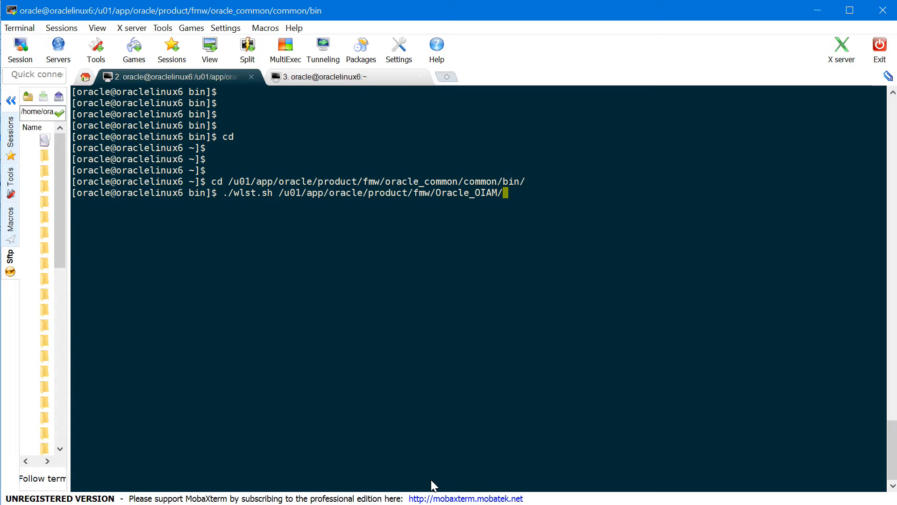
{"action": "type", "text": "commo"}
{"action": "key", "text": "Tab"}
{"action": "type", "text": "too"}
{"action": "key", "text": "Tab"}
{"action": "type", "text": "con"}
{"action": "key", "text": "Tab"}
{"action": "type", "text": ".py"}
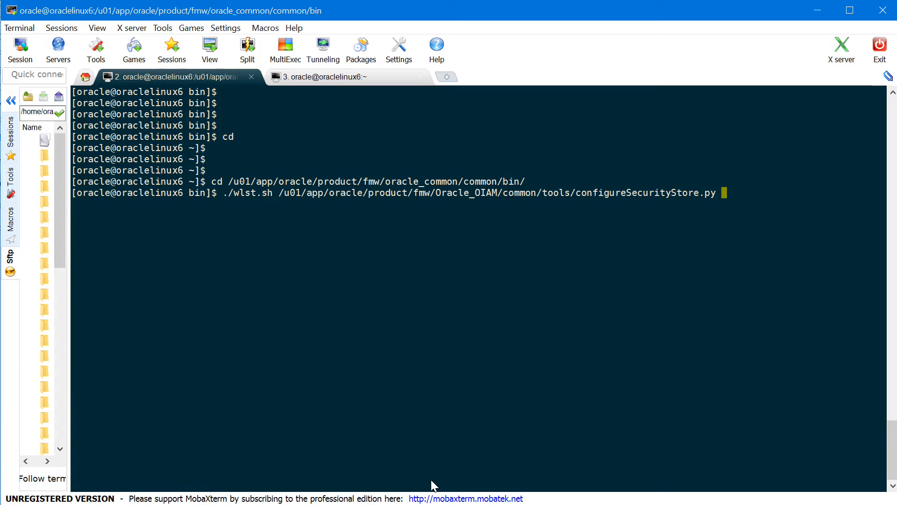
Add -d with the fmw user_projects/domains/OIAMDomain path, then -c IAM, -p with the password, and -m
{"action": "type", "text": "-d"}
{"action": "left_click_drag", "start_coordinate": [278, 191], "coordinate": [424, 194]}
{"action": "right_click", "coordinate": [433, 191]}
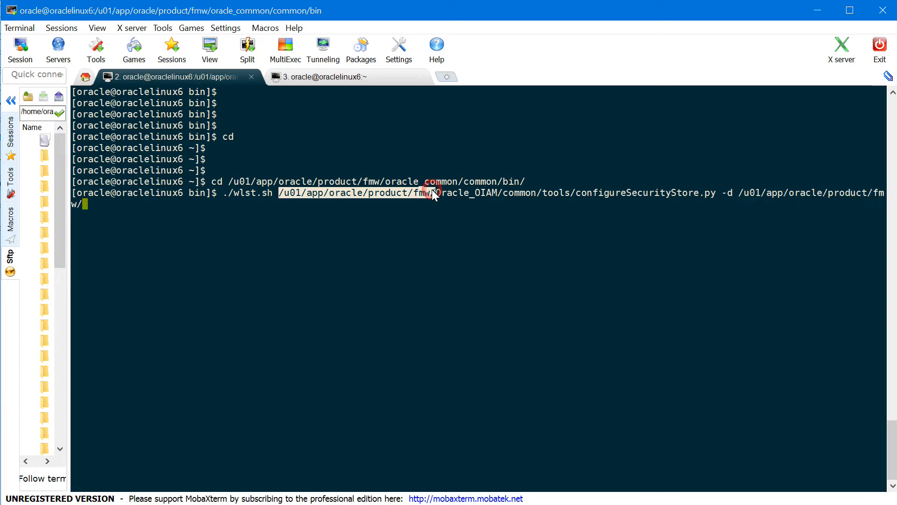
{"action": "type", "text": "user"}
{"action": "key", "text": "Tab"}
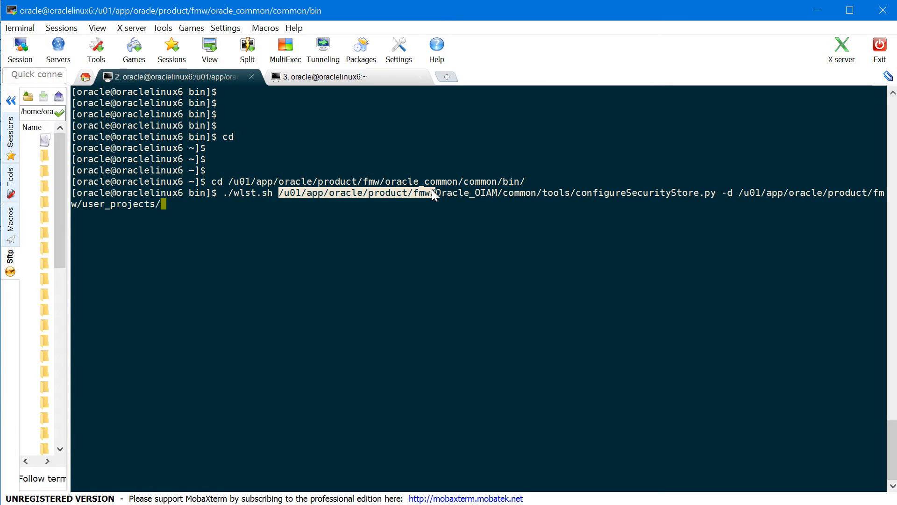
{"action": "type", "text": "d"}
{"action": "key", "text": "Tab"}
{"action": "type", "text": "O"}
{"action": "key", "text": "Tab"}
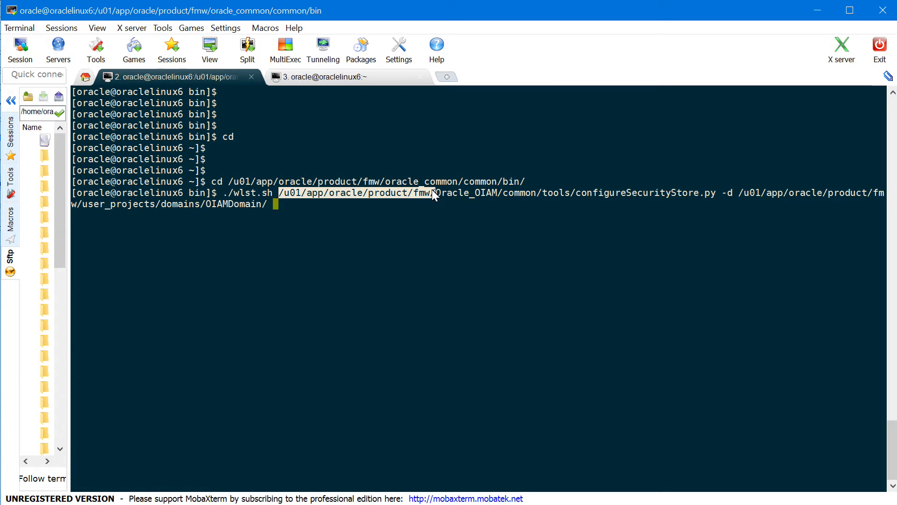
{"action": "type", "text": "-c IAM -p oracle"}
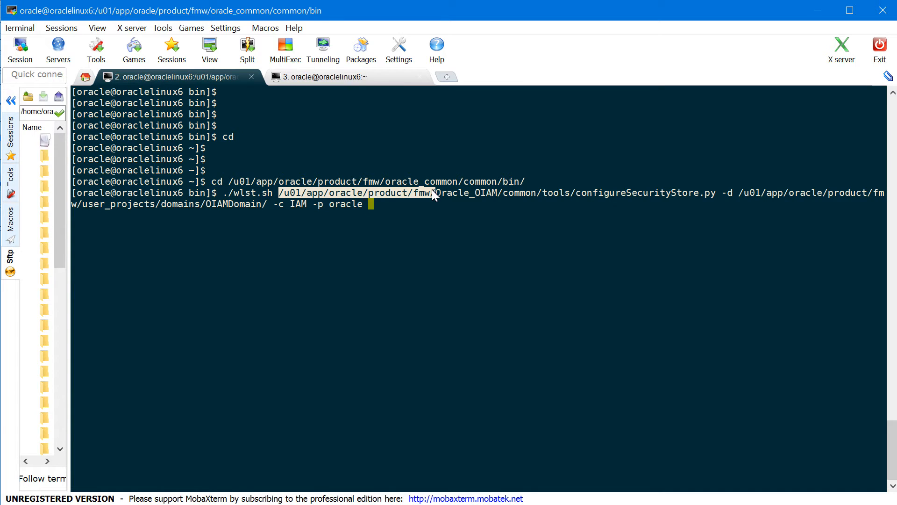
{"action": "type", "text": " -m"}
Run the command with -m create and confirm 'Create operation has completed successfully'
{"action": "type", "text": "create"}
{"action": "key", "text": "Return"}
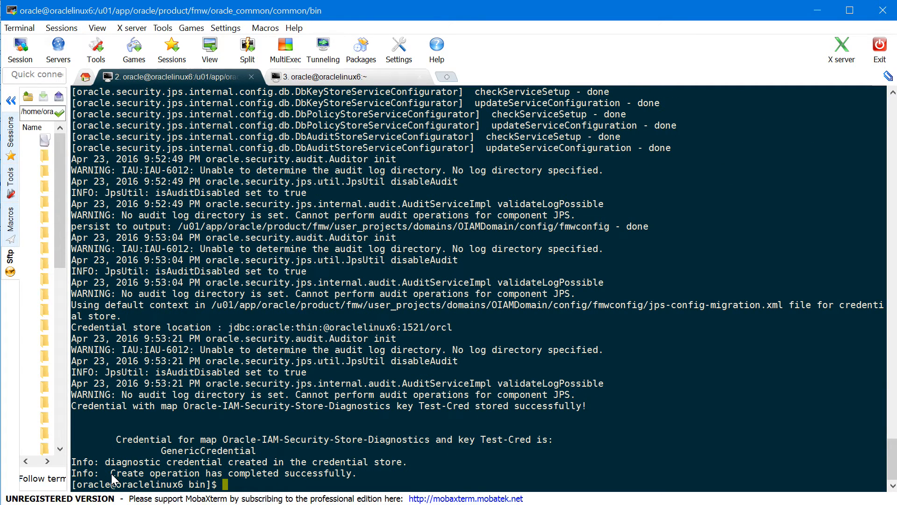
{"action": "left_click_drag", "start_coordinate": [111, 474], "coordinate": [347, 473]}
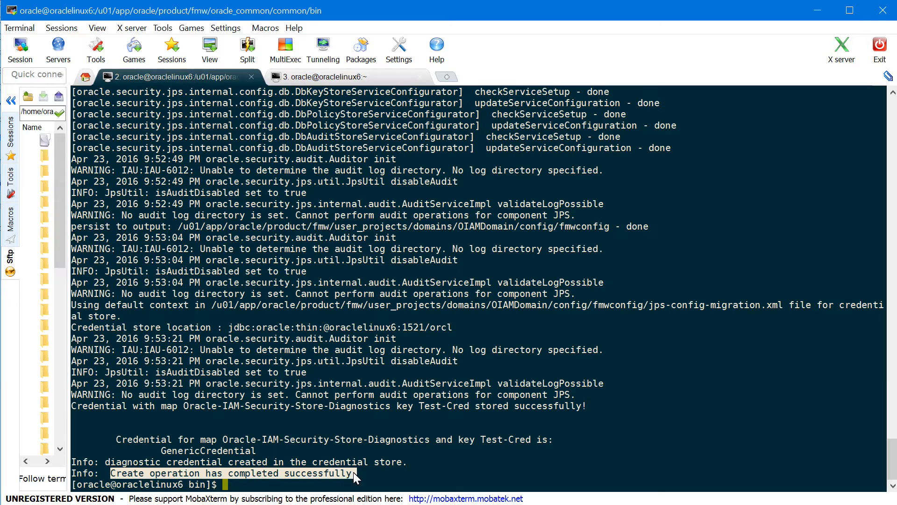
{"action": "left_click", "coordinate": [452, 464]}
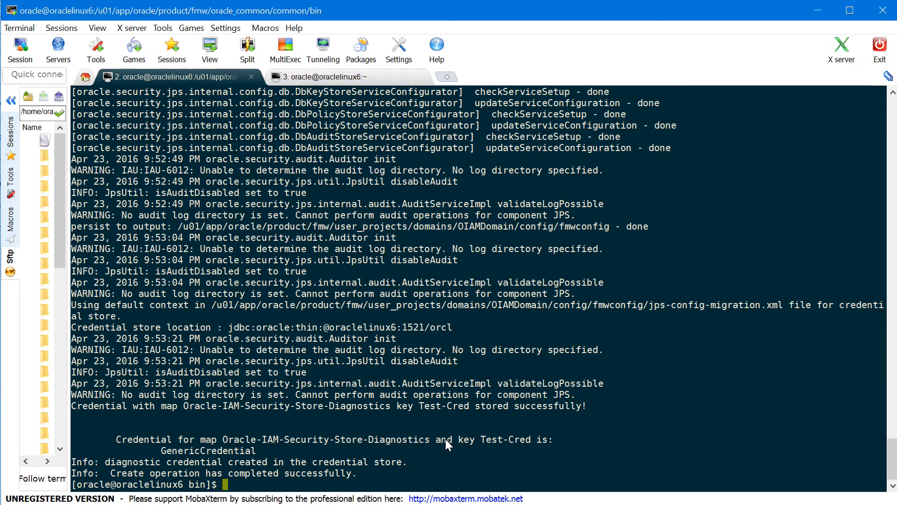
Check the current directory and move to ../../../user_projects/domains/OIAMDomain
{"action": "key", "text": "Return"}
{"action": "key", "text": "Return"}
{"action": "key", "text": "Return"}
{"action": "type", "text": "pwd"}
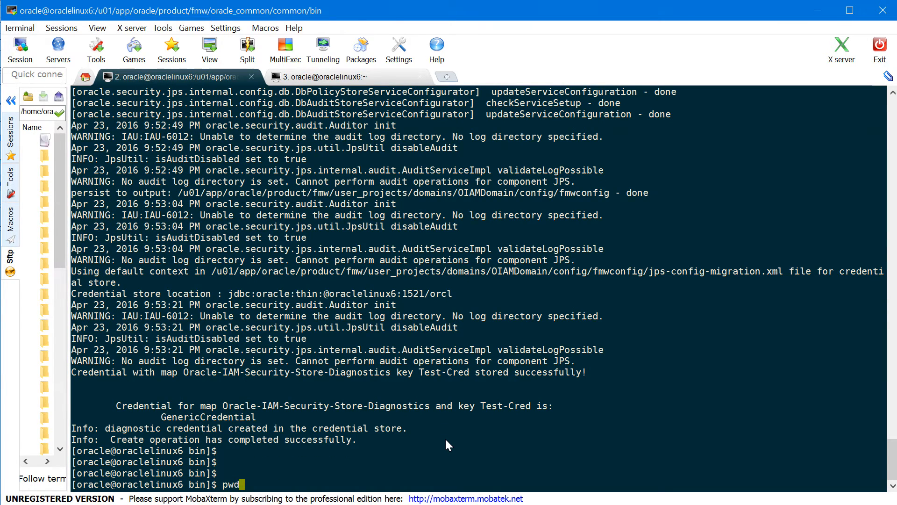
{"action": "key", "text": "Return"}
{"action": "type", "text": "cd .."}
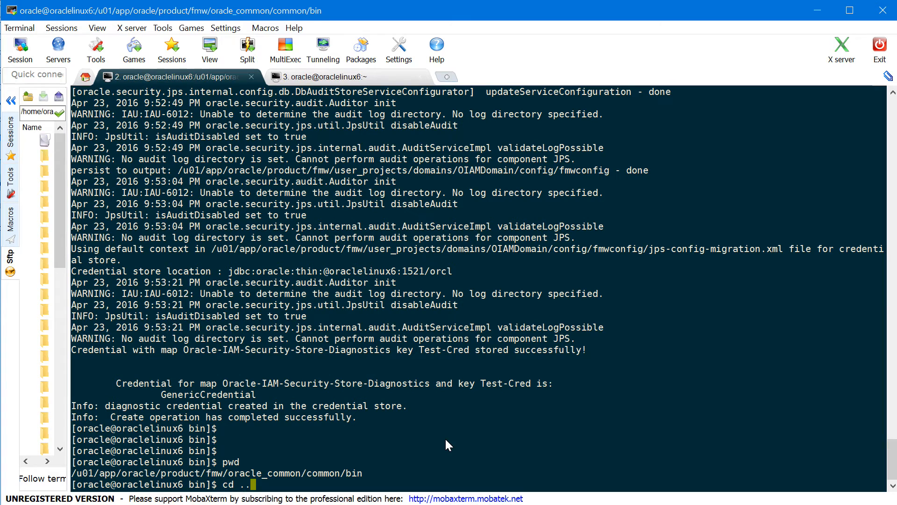
{"action": "type", "text": "/../../user_projects/D"}
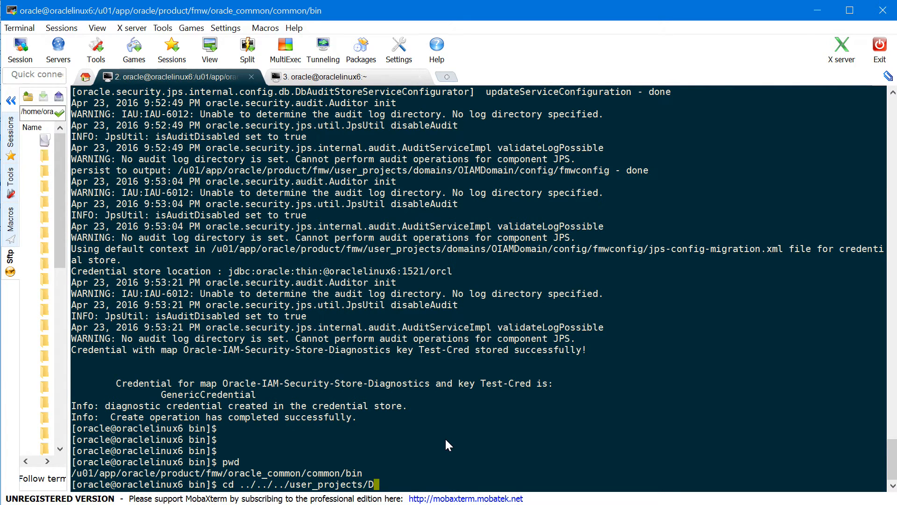
{"action": "key", "text": "Tab"}
{"action": "type", "text": "O"}
{"action": "key", "text": "Tab"}
{"action": "key", "text": "Return"}
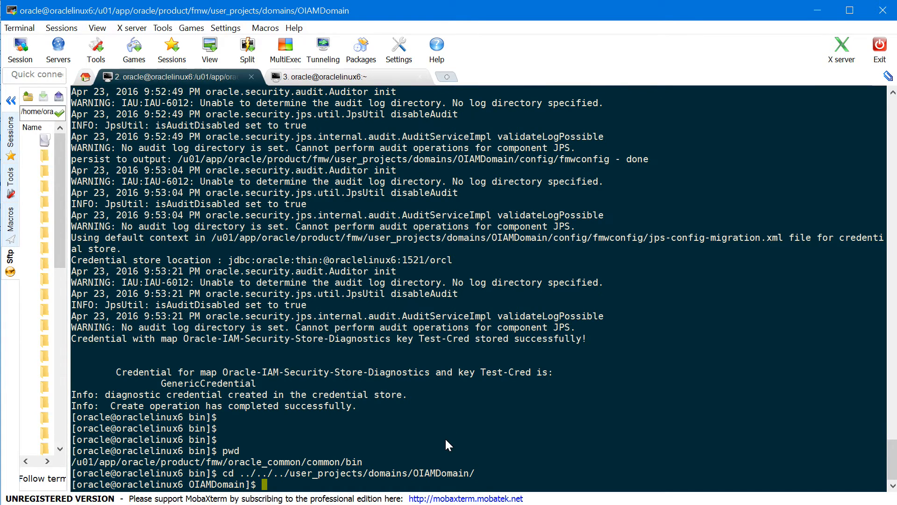
Create the servers/AdminServer/security directory with mkdir -p
{"action": "type", "text": "mkdir -p servers/AdminServer"}
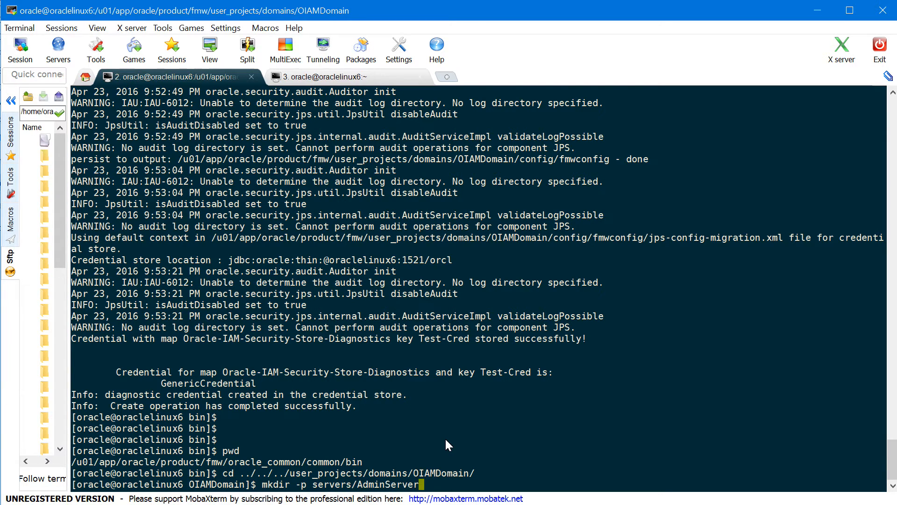
{"action": "type", "text": "/security"}
{"action": "key", "text": "Return"}
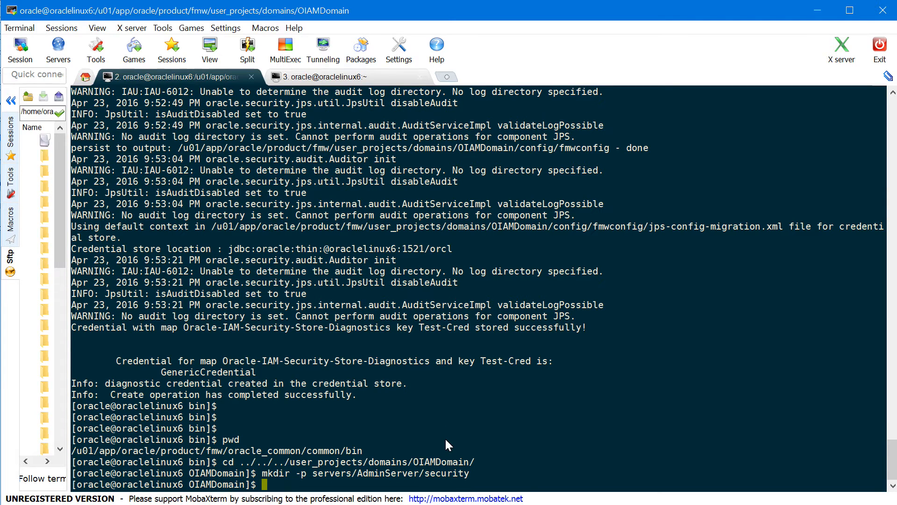
Open servers/AdminServer/security/boot.properties as a new file in vi
{"action": "double_click", "coordinate": [425, 473]}
{"action": "key", "text": "ctrl+c"}
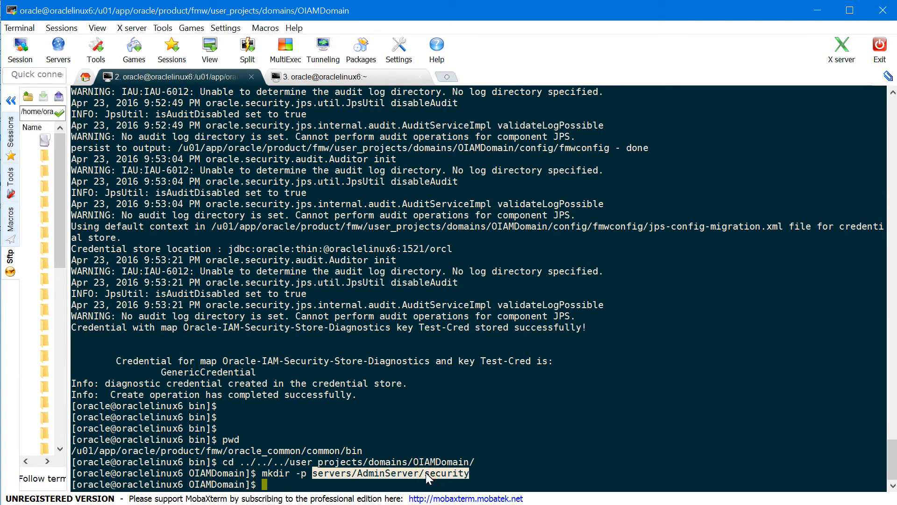
{"action": "type", "text": "vi"}
{"action": "right_click", "coordinate": [425, 472]}
{"action": "type", "text": "/AdminServer/security/boot"}
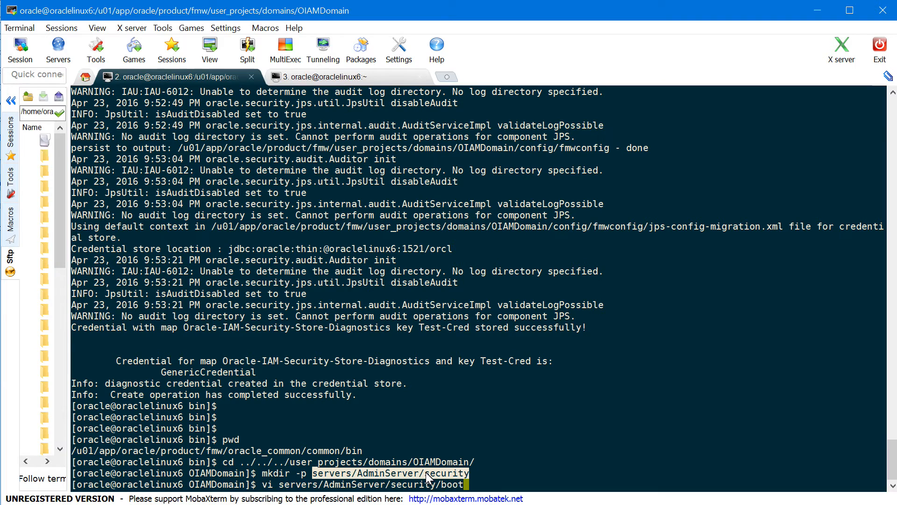
{"action": "type", "text": ".properties"}
{"action": "key", "text": "Return"}
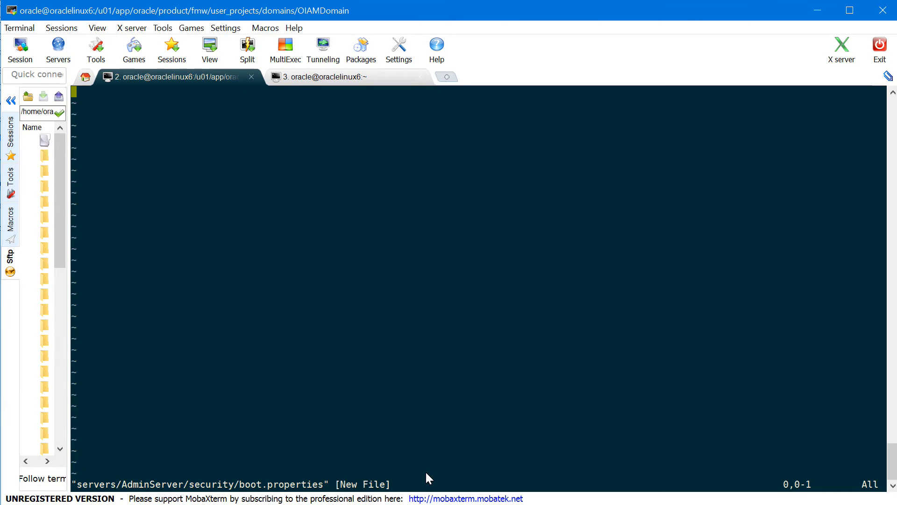
Enter the admin username and password lines into boot.properties
{"action": "key", "text": "i"}
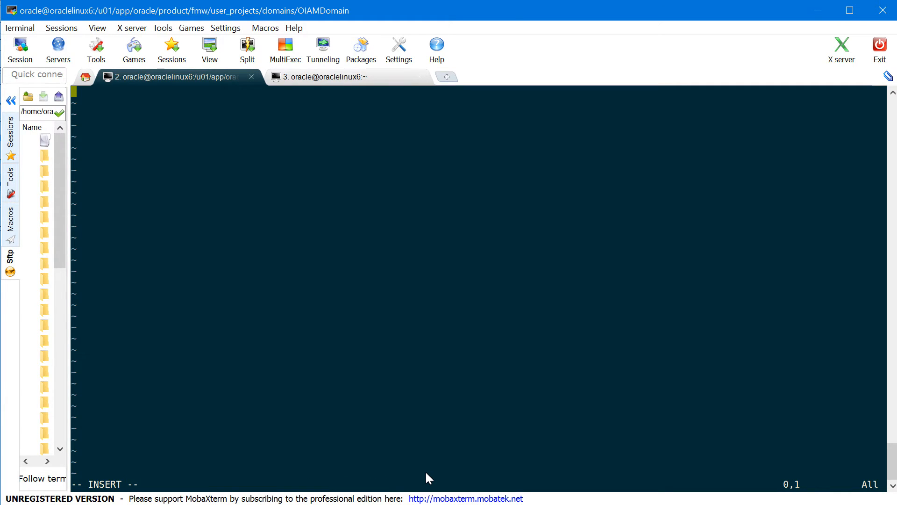
{"action": "type", "text": "username=weblogic"}
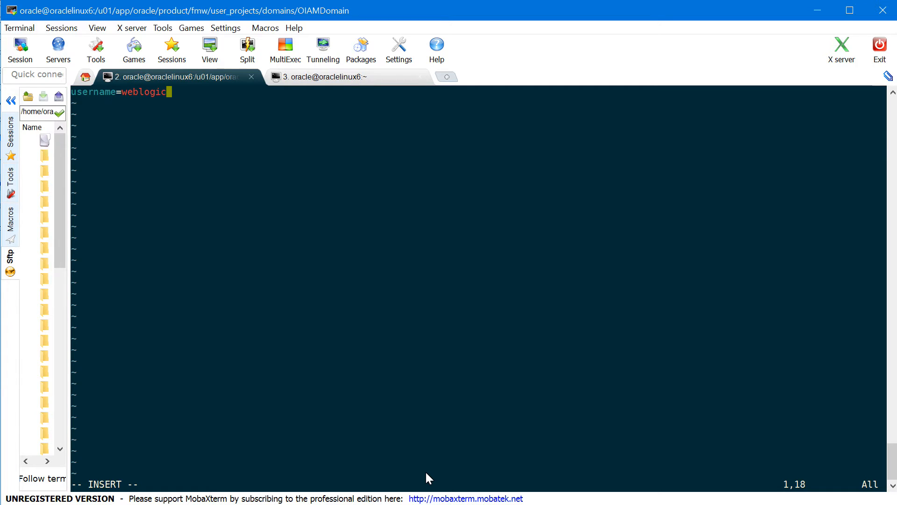
{"action": "key", "text": "Return"}
{"action": "type", "text": "passwor"}
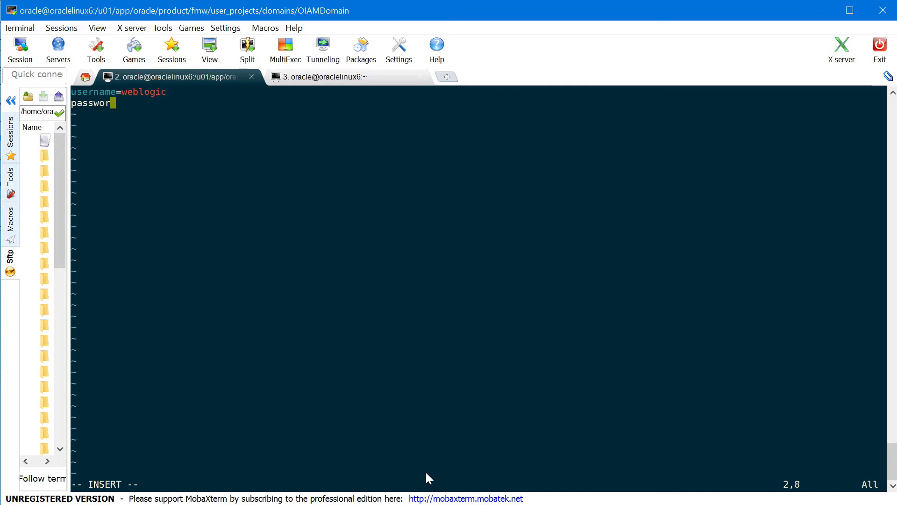
{"action": "type", "text": "d=webl"}
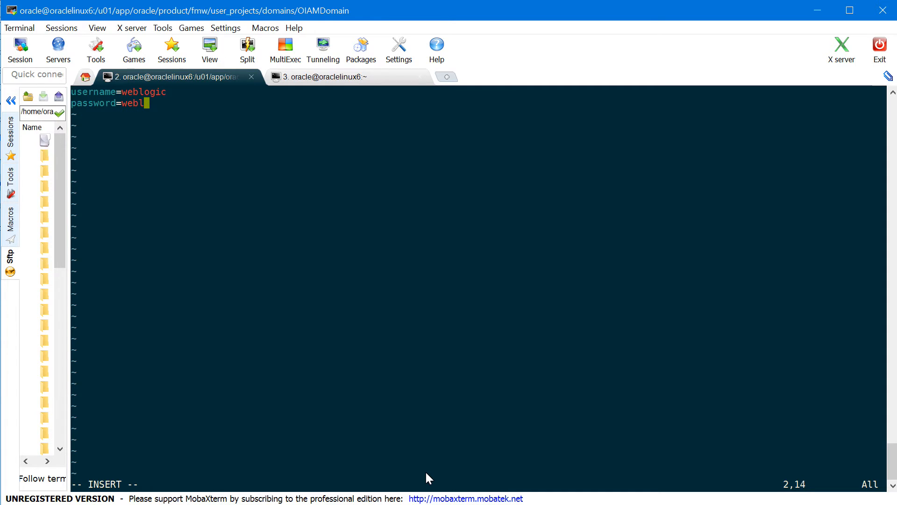
{"action": "type", "text": "ogic1"}
Save boot.properties and quit vi with :wq!
{"action": "key", "text": "Escape"}
{"action": "type", "text": ":w"}
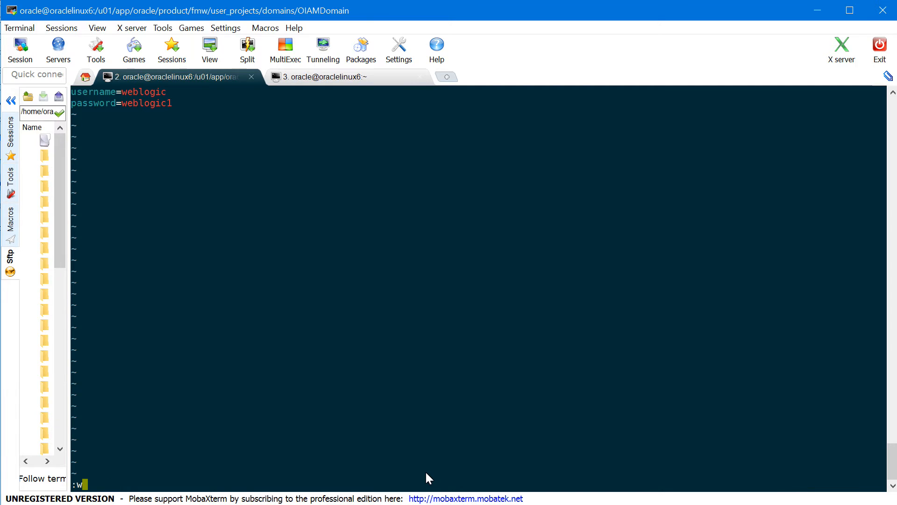
{"action": "type", "text": "Q"}
{"action": "key", "text": "BackSpace"}
{"action": "type", "text": "q!"}
{"action": "key", "text": "Return"}
{"action": "key", "text": "Return"}
{"action": "key", "text": "Return"}
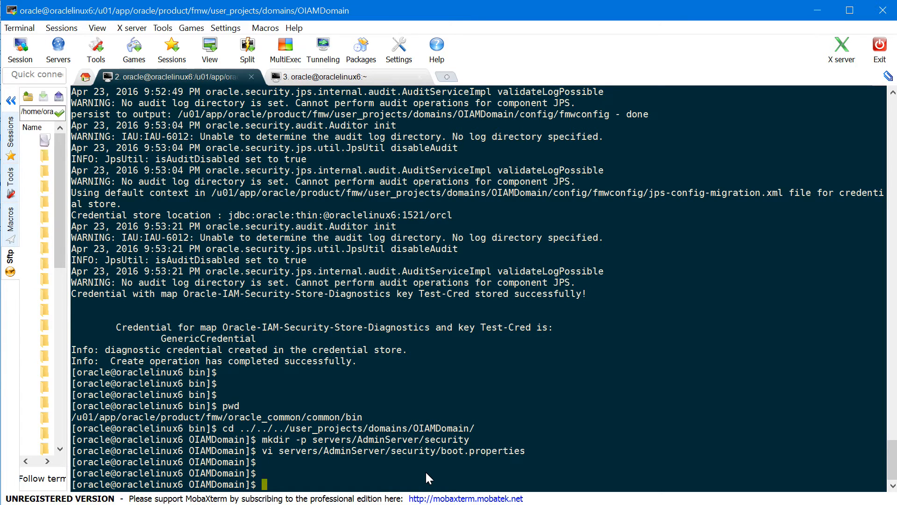
Launch the AdminServer in the background with nohup ./startWebLogic.sh &
{"action": "type", "text": "nohup ./startW"}
{"action": "key", "text": "Tab"}
{"action": "type", "text": "&"}
{"action": "key", "text": "Return"}
Follow nohup.out with tail -f and confirm 'Server started in RUNNING mode'
{"action": "key", "text": "Return"}
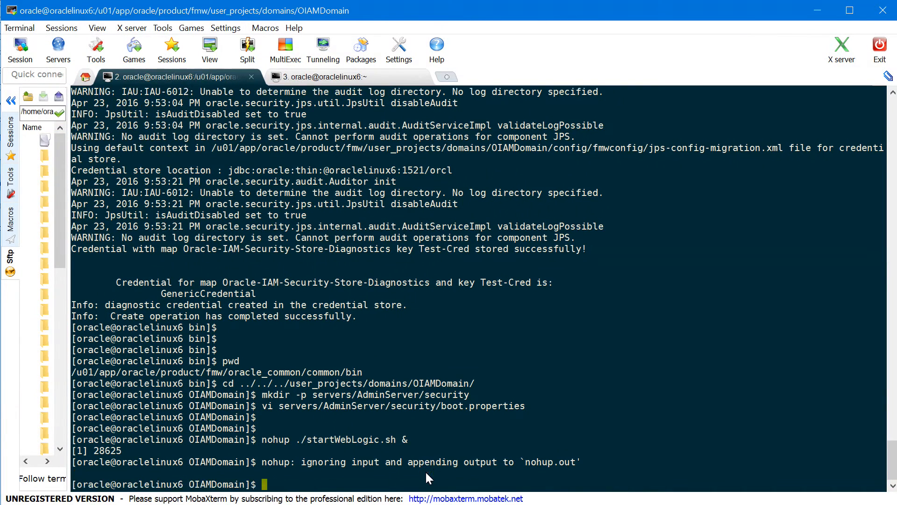
{"action": "type", "text": "tail "}
{"action": "type", "text": "-f nohup.out"}
{"action": "key", "text": "Return"}
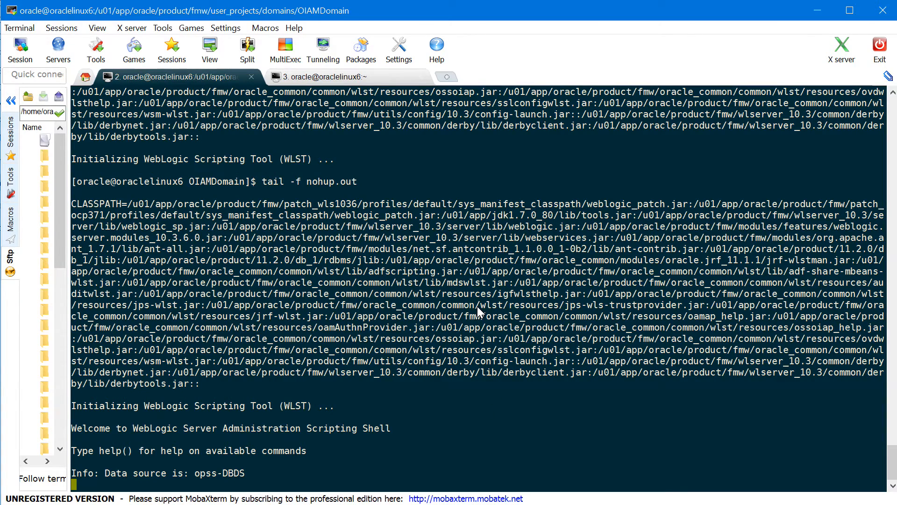
{"action": "left_click_drag", "start_coordinate": [497, 394], "coordinate": [665, 404]}
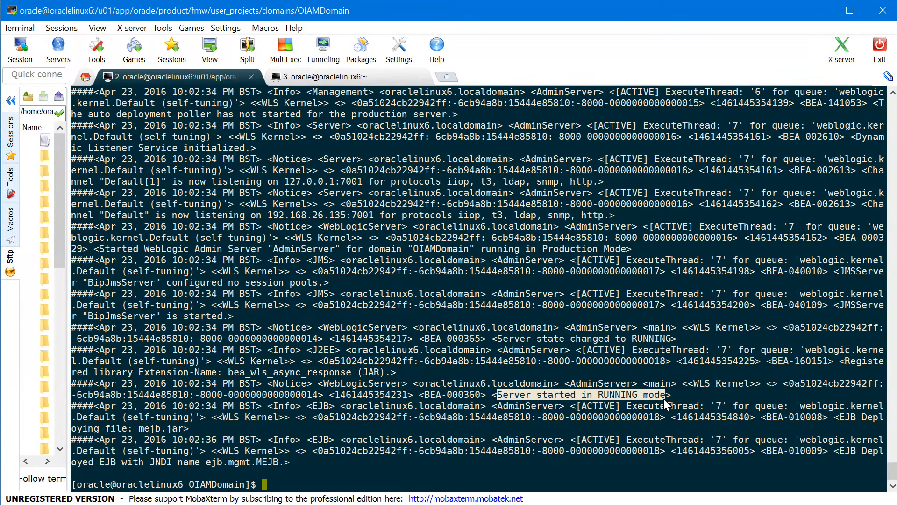
{"action": "left_click", "coordinate": [571, 470]}
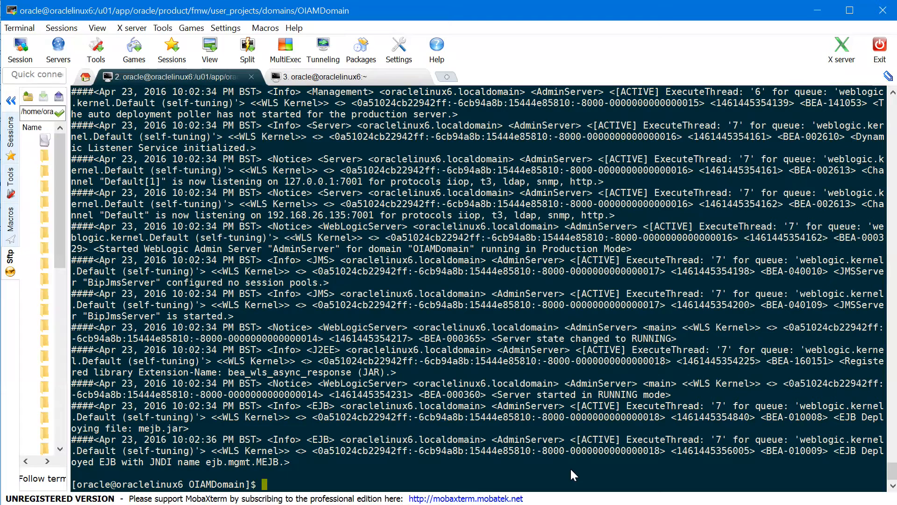
Run setNMProps.sh from the oracle_common/common/bin folder
{"action": "type", "text": "pwd"}
{"action": "key", "text": "Return"}
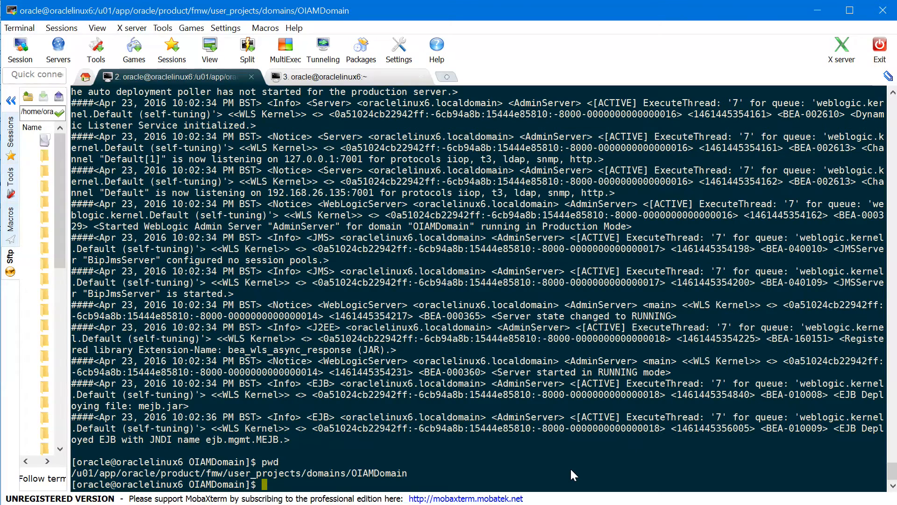
{"action": "type", "text": "cd ../../../oracle_comm"}
{"action": "key", "text": "Tab"}
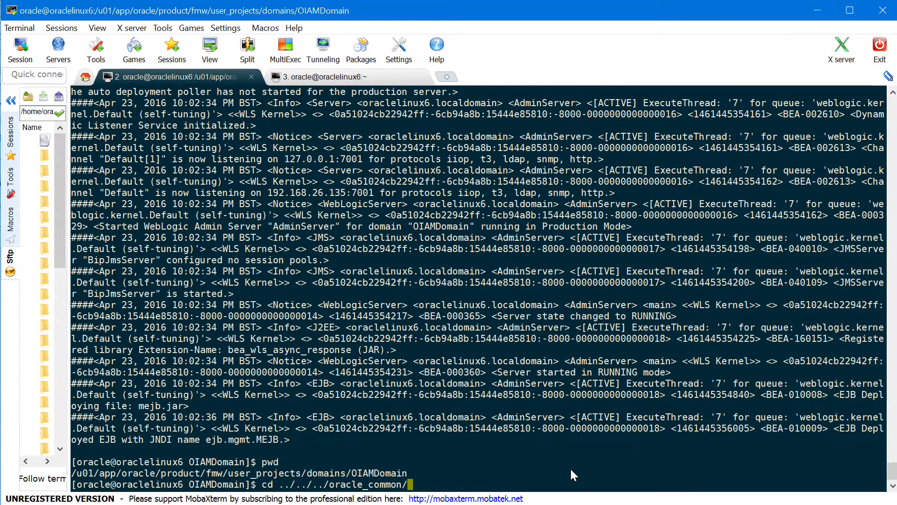
{"action": "type", "text": "com"}
{"action": "key", "text": "Tab"}
{"action": "type", "text": "b"}
{"action": "key", "text": "Tab"}
{"action": "key", "text": "Return"}
{"action": "type", "text": "./"}
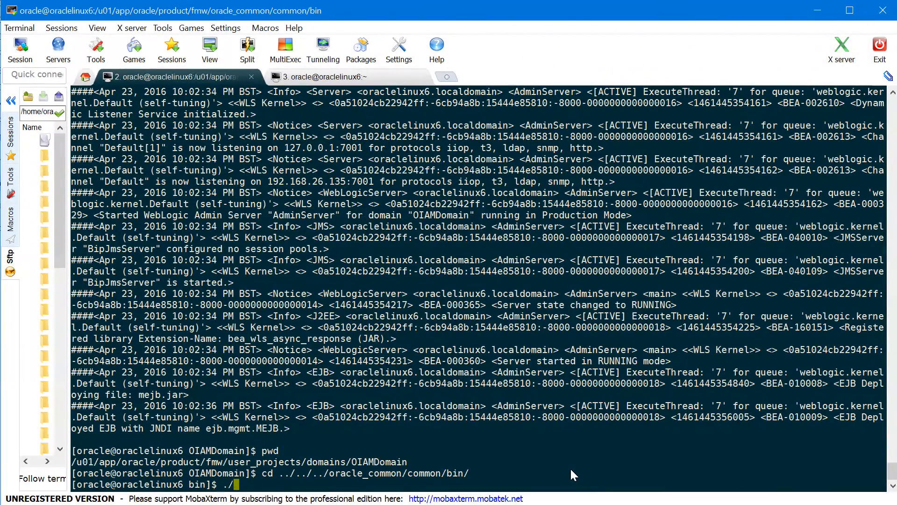
{"action": "type", "text": "set"}
{"action": "key", "text": "Tab"}
{"action": "type", "text": "sh"}
{"action": "key", "text": "Return"}
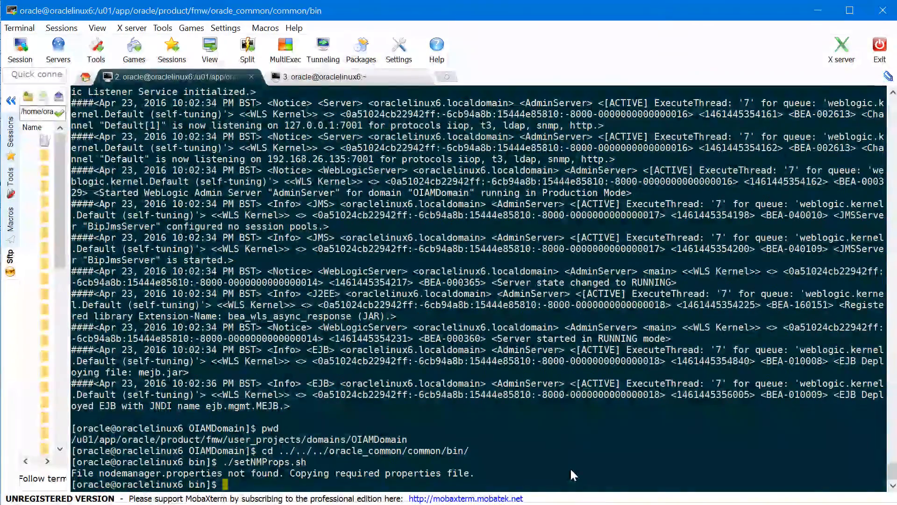
{"action": "key", "text": "Return"}
Start Node Manager in the background from wlserver_10.3/server/bin with nohup ./startNodeManager.sh &
{"action": "type", "text": "cd"}
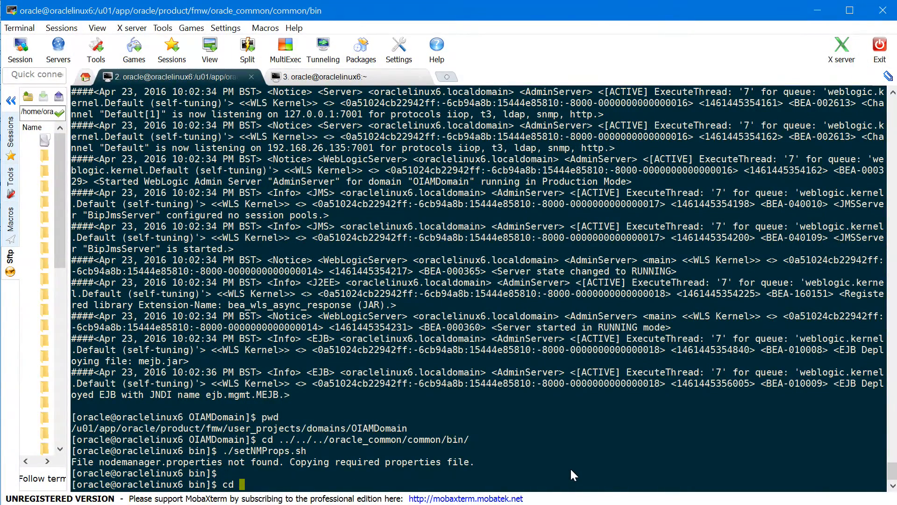
{"action": "type", "text": "../../../wlserver_10.3/server/bin/"}
{"action": "key", "text": "Return"}
{"action": "type", "text": "pwd"}
{"action": "key", "text": "Return"}
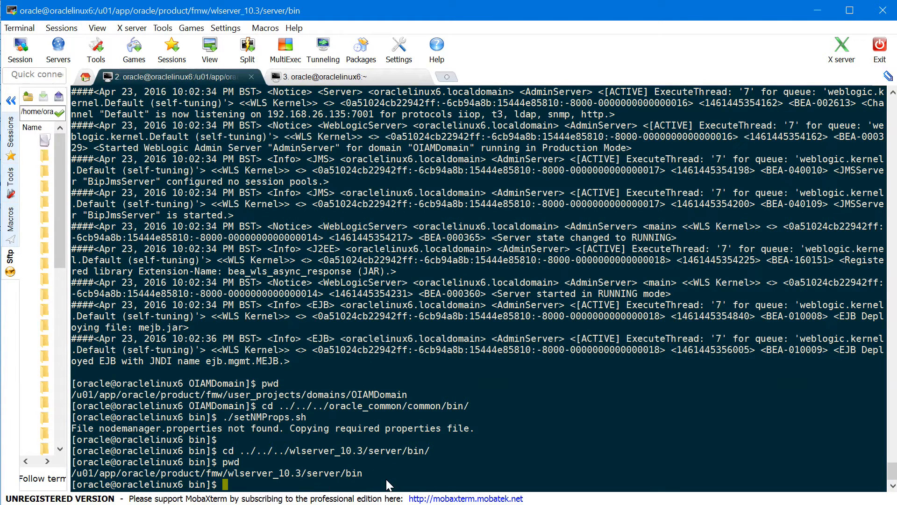
{"action": "type", "text": "nohup ./start"}
{"action": "key", "text": "Tab"}
{"action": "type", "text": "&"}
{"action": "key", "text": "Return"}
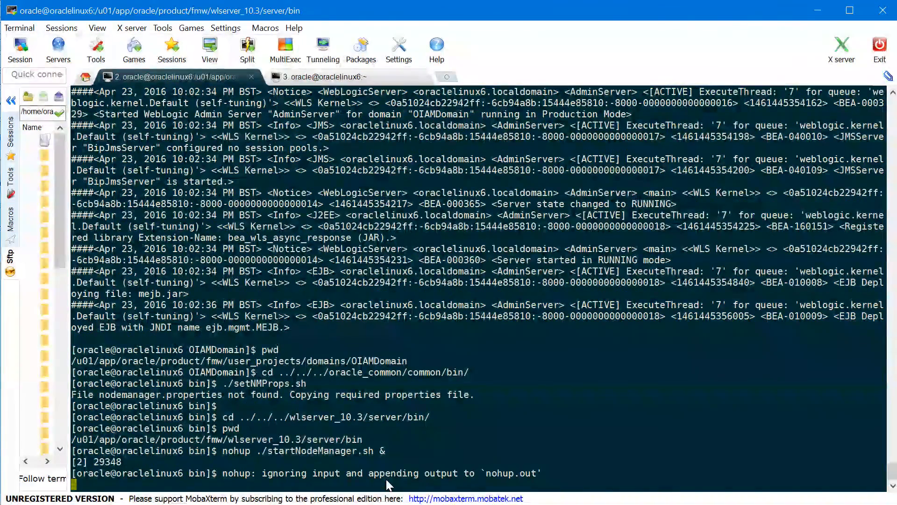
Follow the Node Manager nohup.out log to confirm the secure listener on port 5556
{"action": "key", "text": "Return"}
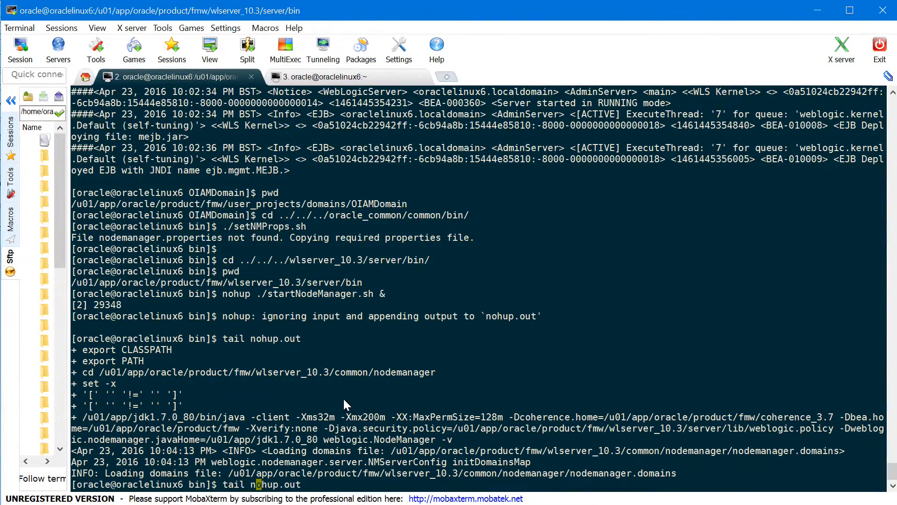
{"action": "key", "text": "Left"}
{"action": "type", "text": "-f"}
{"action": "key", "text": "Return"}
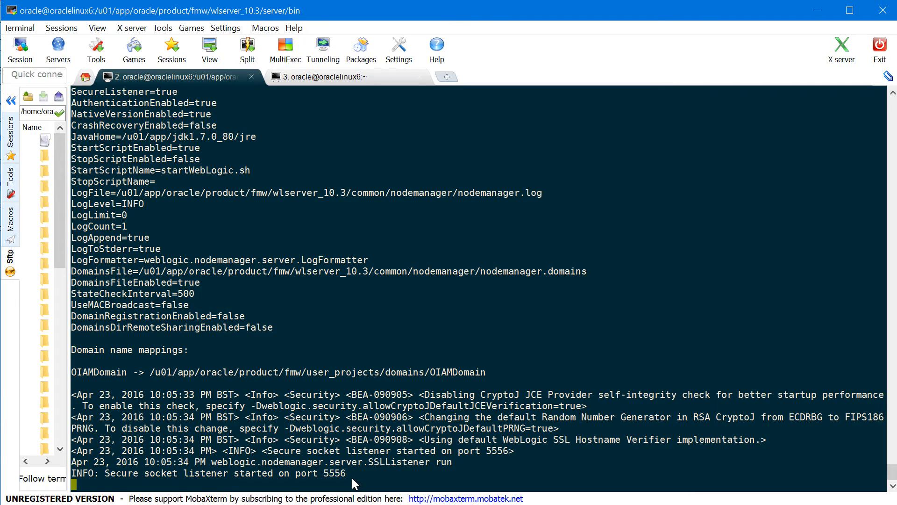
{"action": "key", "text": "Return"}
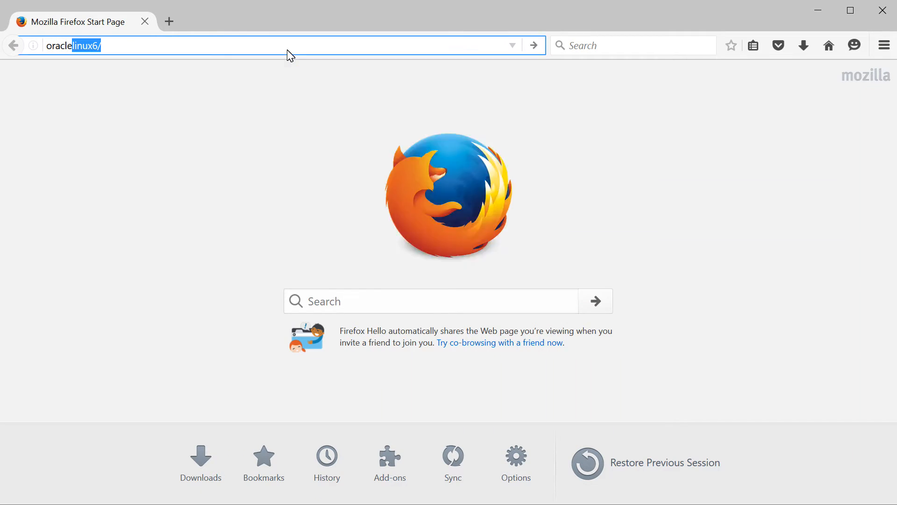
Load the admin console at oraclelinux6:7001/console in Firefox
{"action": "key", "text": "End"}
{"action": "key", "text": "BackSpace"}
{"action": "type", "text": ":7"}
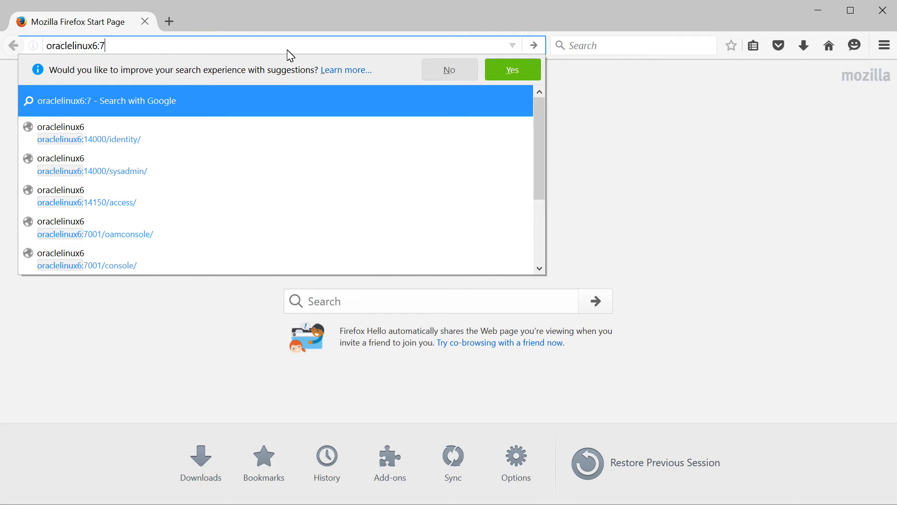
{"action": "type", "text": "001/console"}
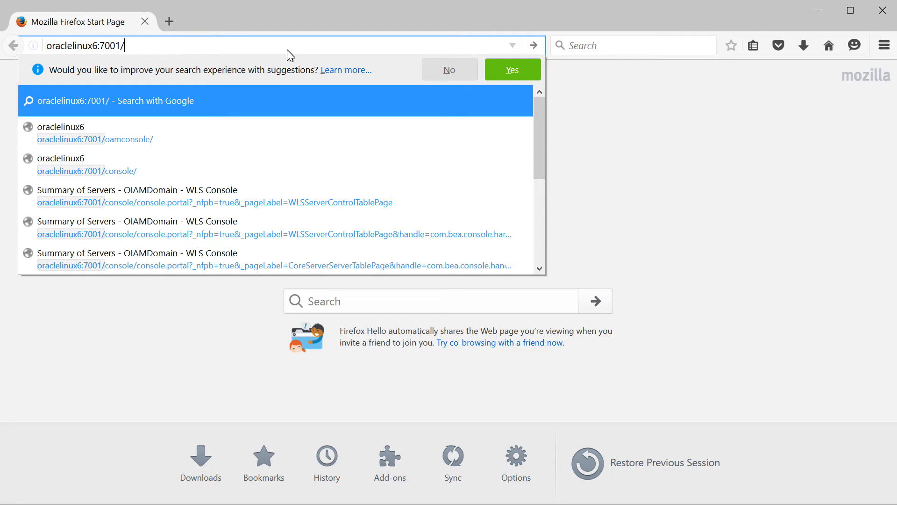
{"action": "key", "text": "Return"}
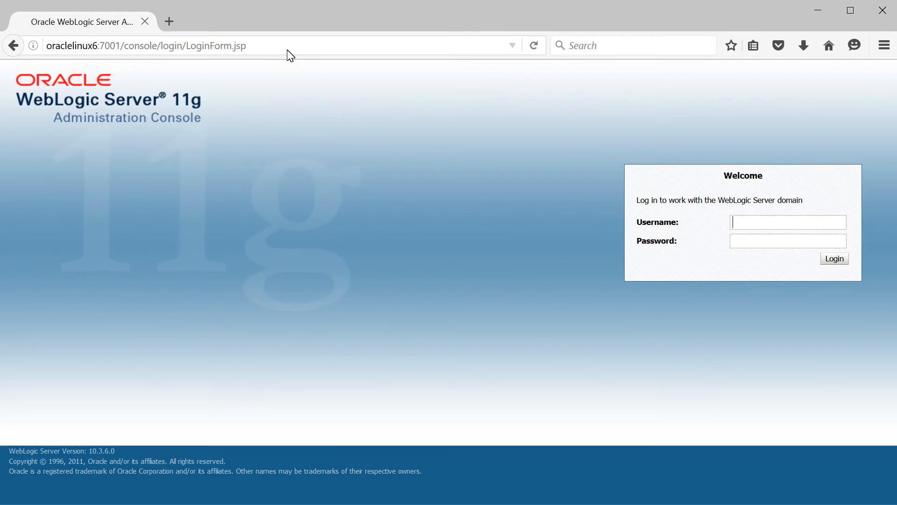
Log in with the admin username and password and dismiss the save-login prompt
{"action": "type", "text": "webl"}
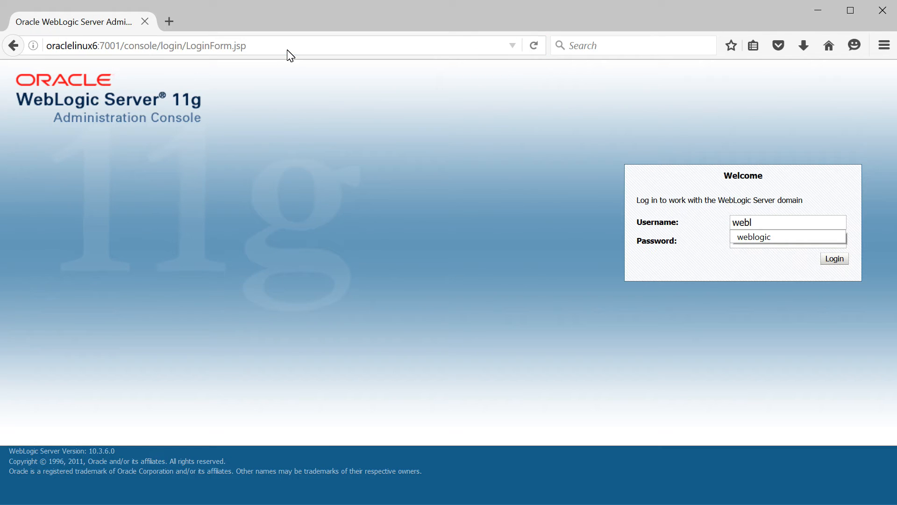
{"action": "type", "text": "ogic"}
{"action": "key", "text": "Tab"}
{"action": "type", "text": "weblogic1"}
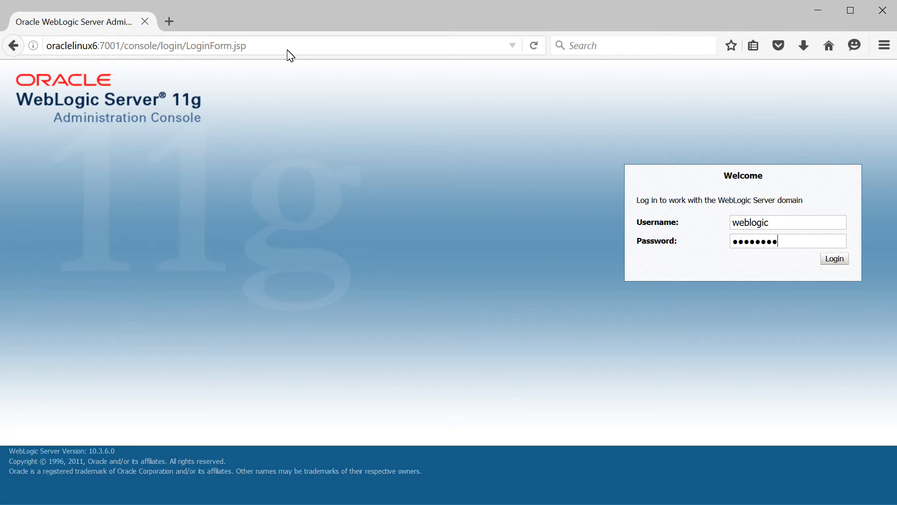
{"action": "key", "text": "Return"}
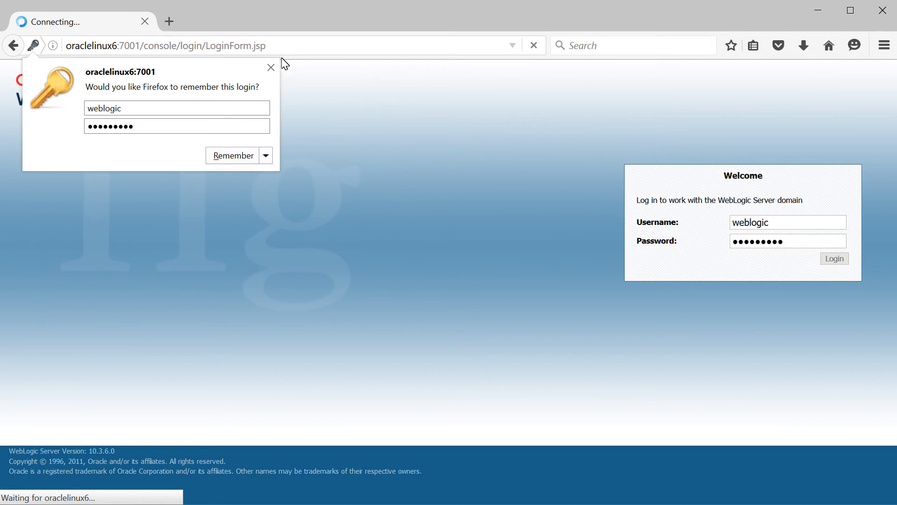
{"action": "left_click", "coordinate": [272, 68]}
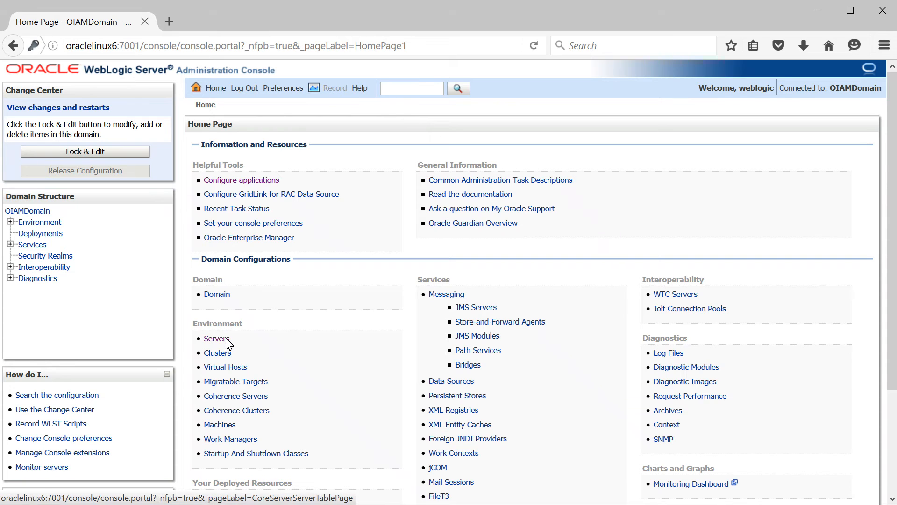
Start WLS_OAM, WLS_OAMPM and WLS_OMSM from the Servers Control tab, then refresh their states
{"action": "left_click", "coordinate": [216, 338]}
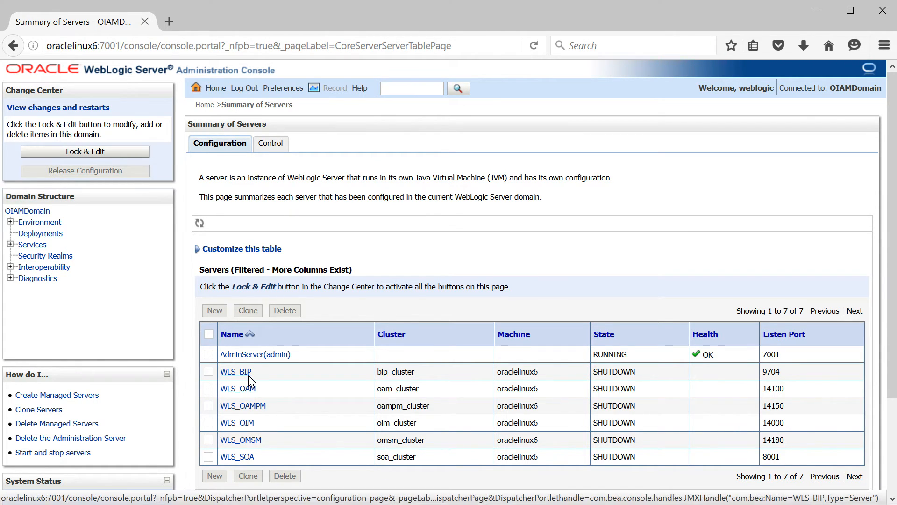
{"action": "left_click", "coordinate": [275, 149]}
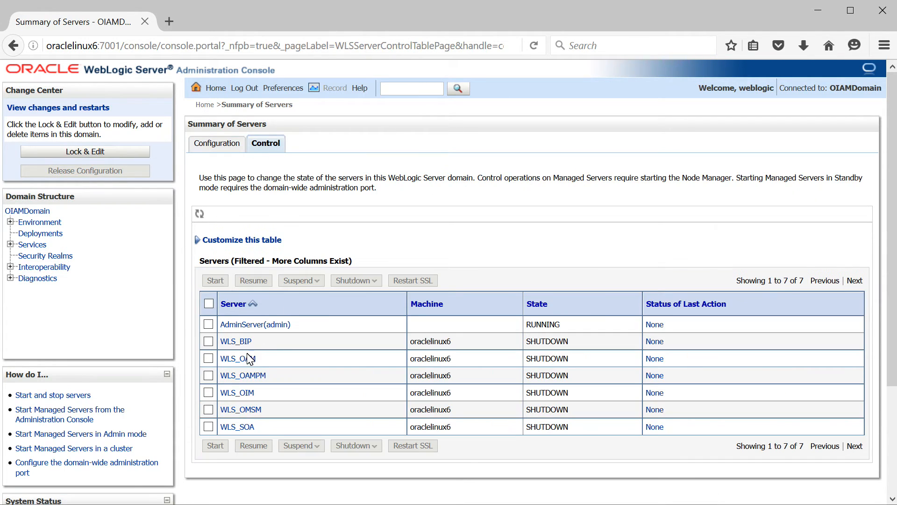
{"action": "left_click", "coordinate": [209, 359]}
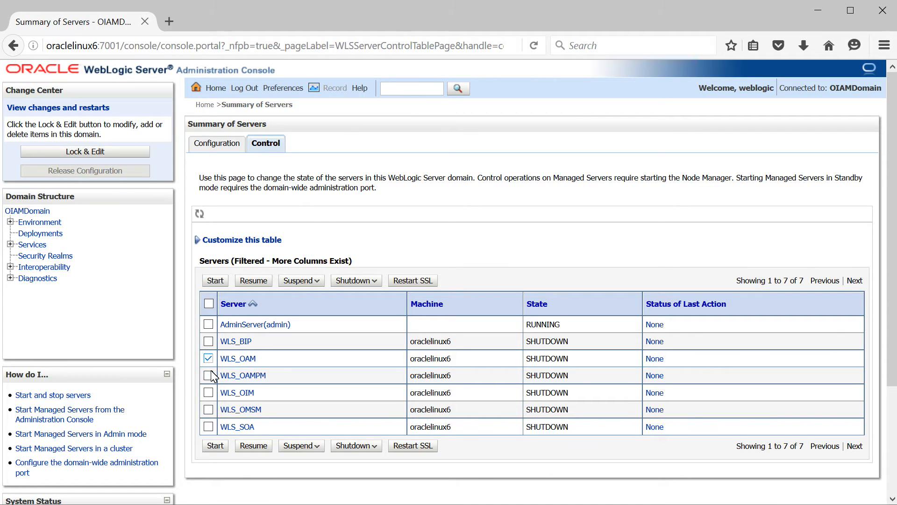
{"action": "left_click", "coordinate": [209, 376]}
{"action": "left_click", "coordinate": [208, 409]}
{"action": "left_click", "coordinate": [214, 446]}
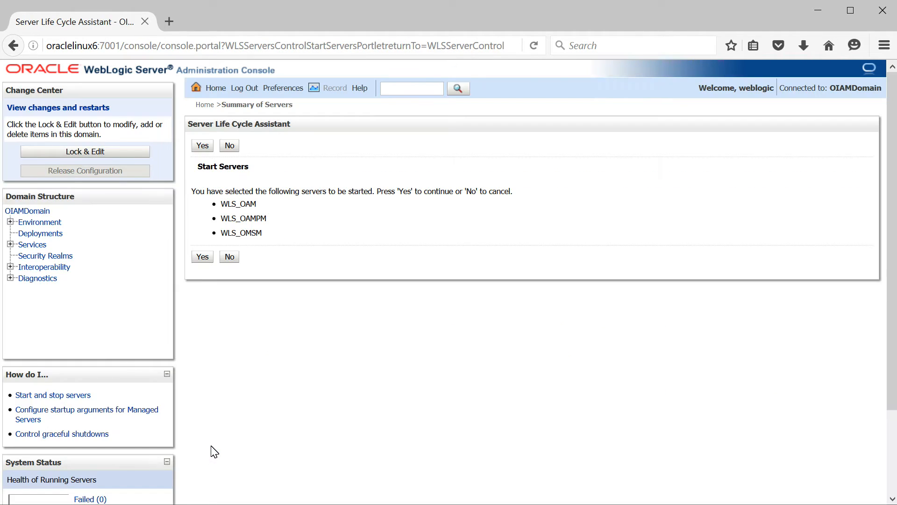
{"action": "left_click", "coordinate": [202, 257]}
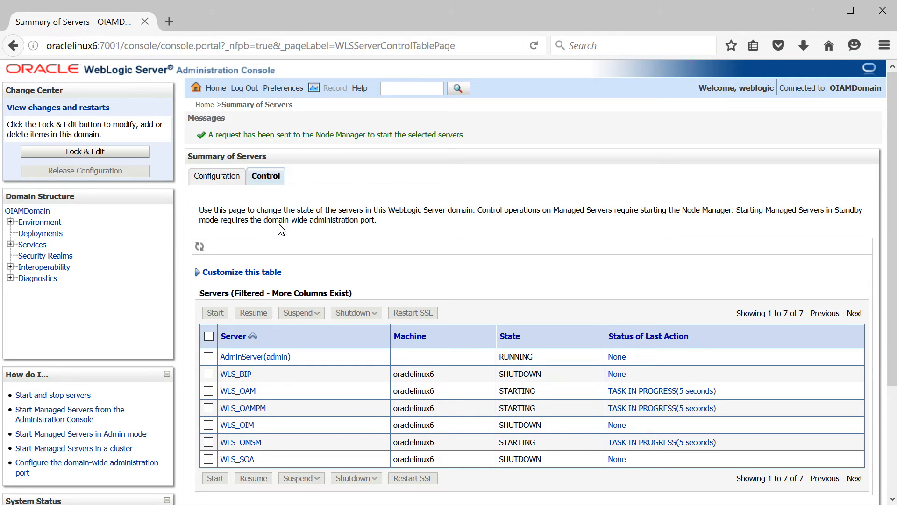
{"action": "left_click", "coordinate": [200, 246]}
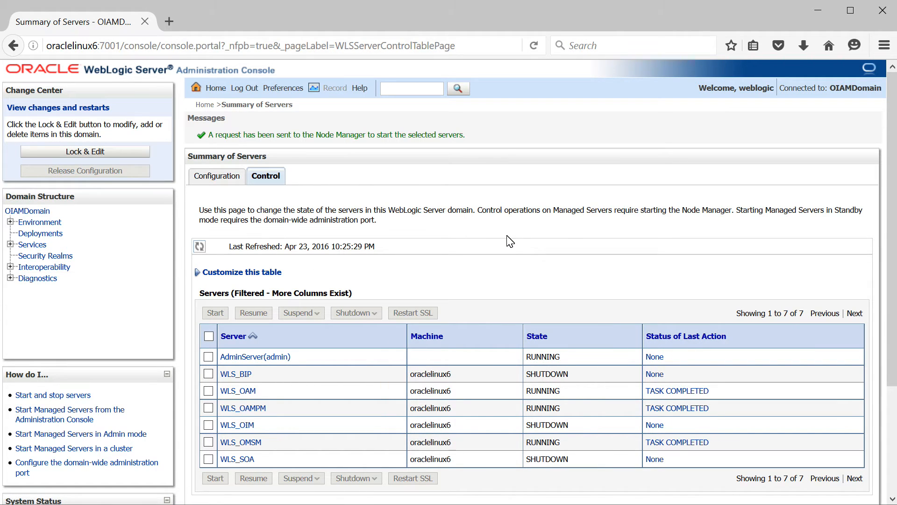
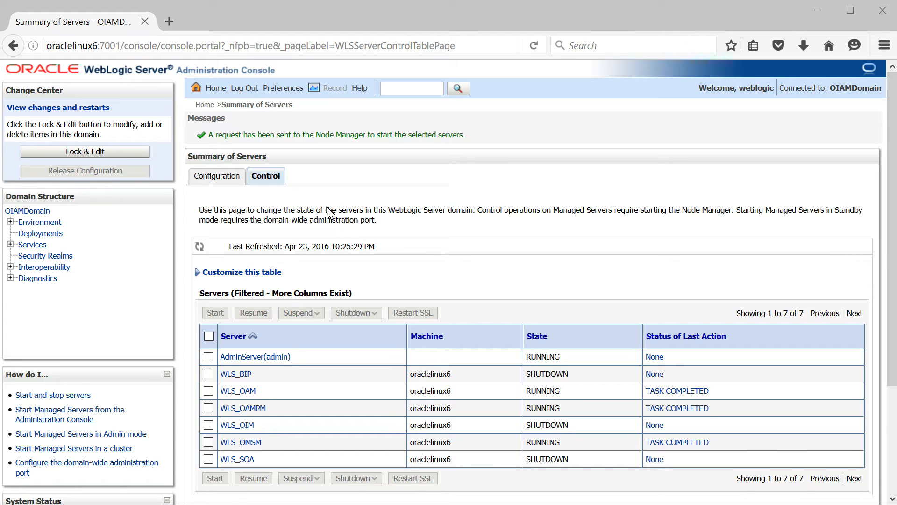
Load oraclelinux6:7001/oamconsole in a new browser tab
{"action": "left_click", "coordinate": [170, 21]}
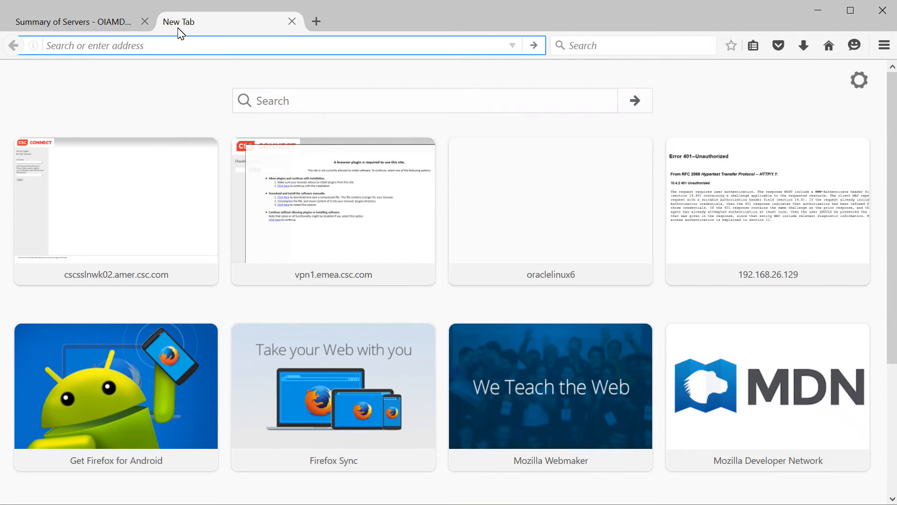
{"action": "type", "text": "oraclelinux6/"}
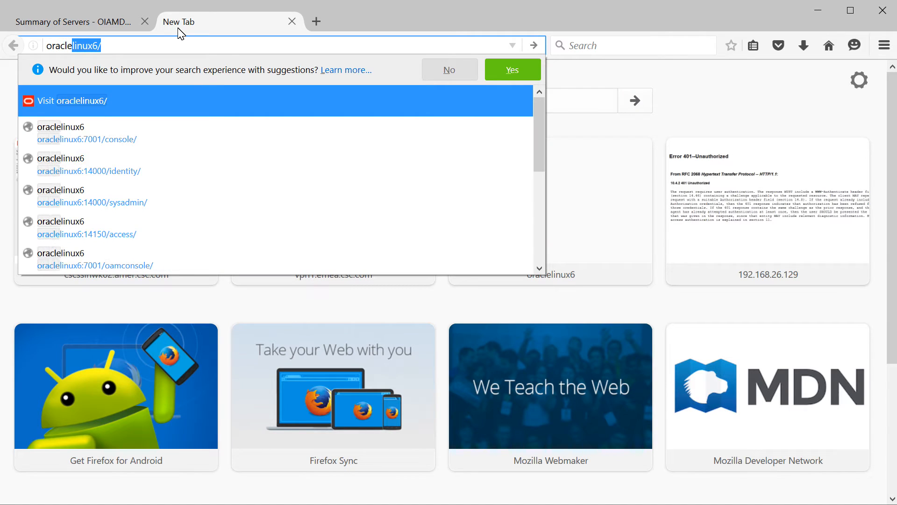
{"action": "key", "text": "End"}
{"action": "key", "text": "BackSpace"}
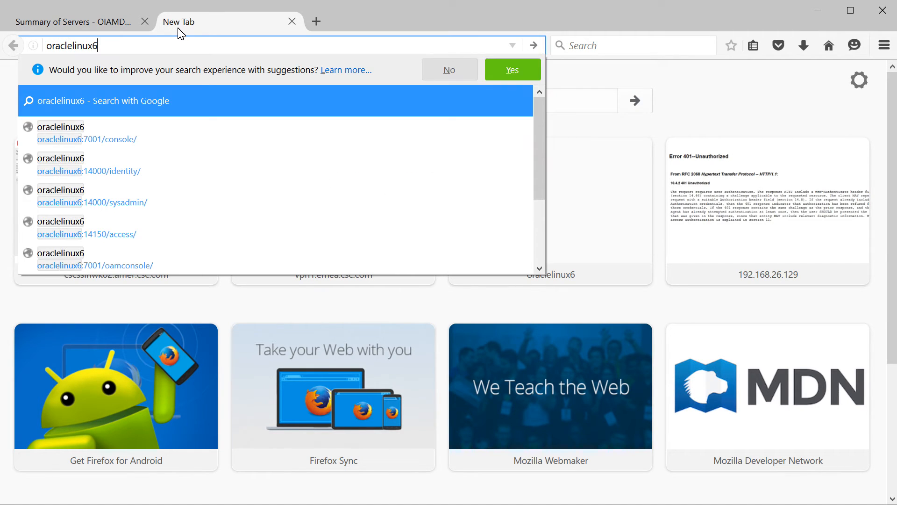
{"action": "type", "text": ":7001"}
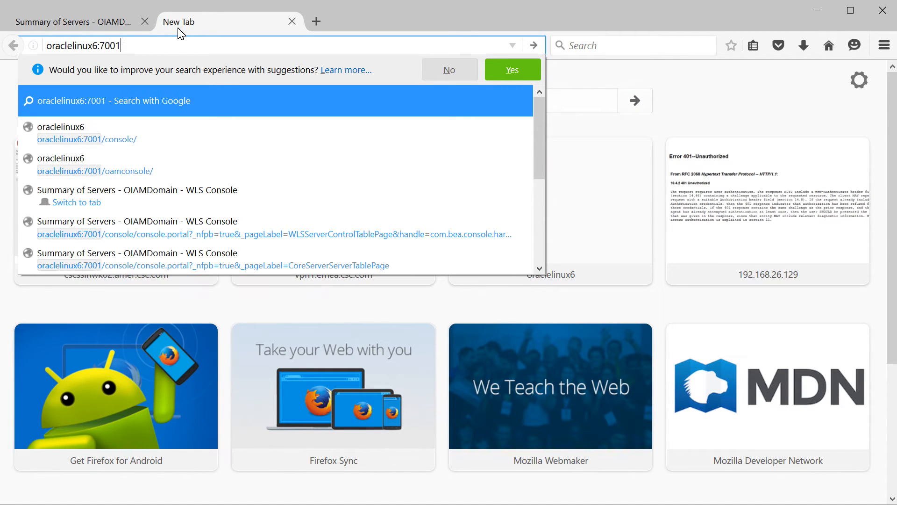
{"action": "type", "text": "/oamco"}
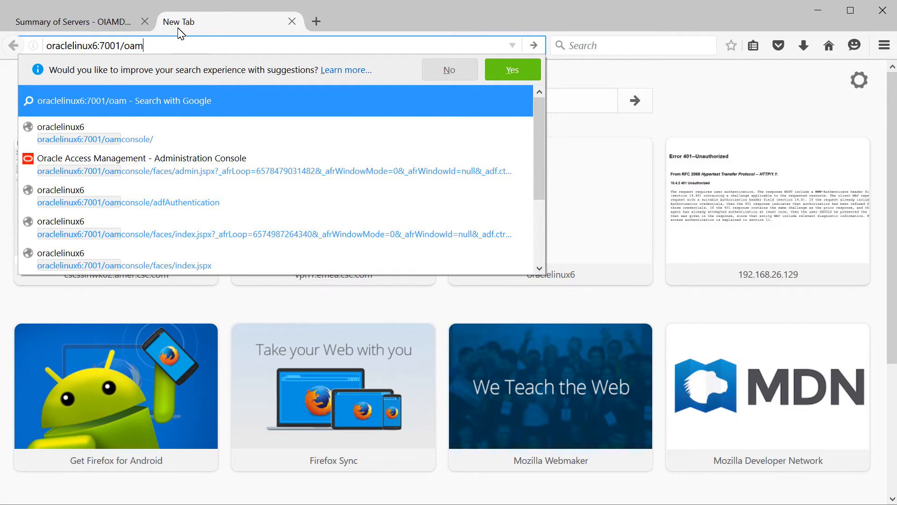
{"action": "type", "text": "nsole/"}
{"action": "key", "text": "Return"}
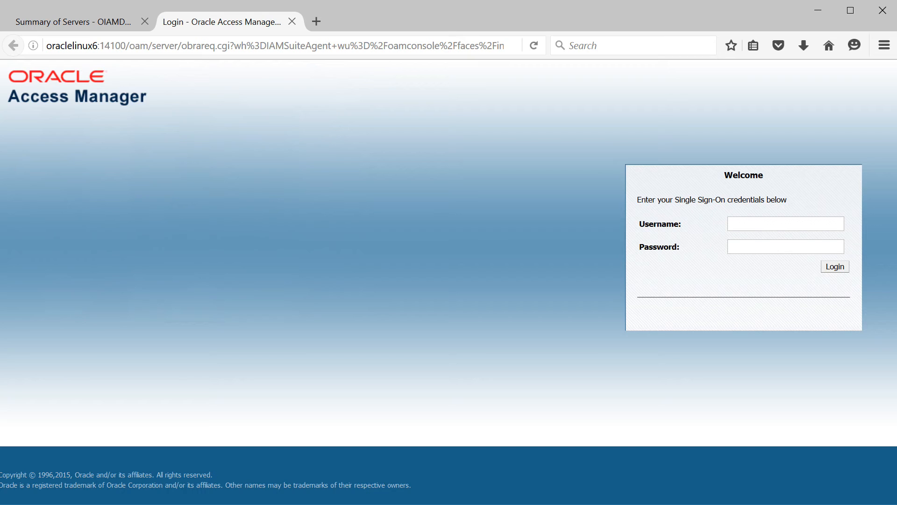
Sign in with the weblogic admin username and password to reach the Launch Pad
{"action": "left_click", "coordinate": [814, 223]}
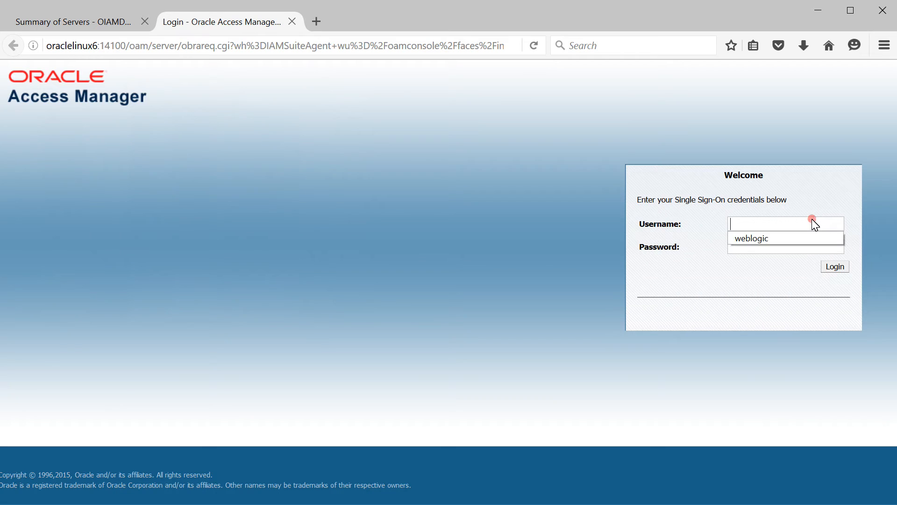
{"action": "type", "text": "web"}
{"action": "key", "text": "Tab"}
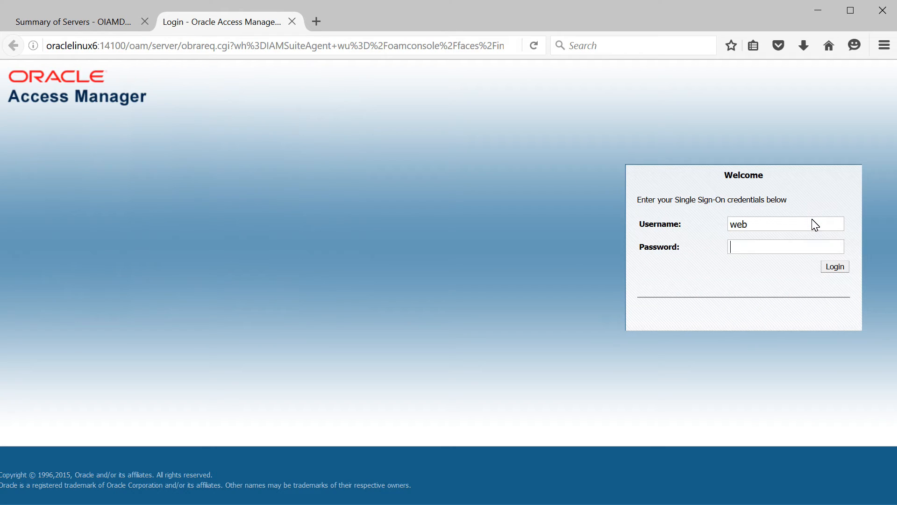
{"action": "left_click", "coordinate": [814, 224]}
{"action": "type", "text": "logic"}
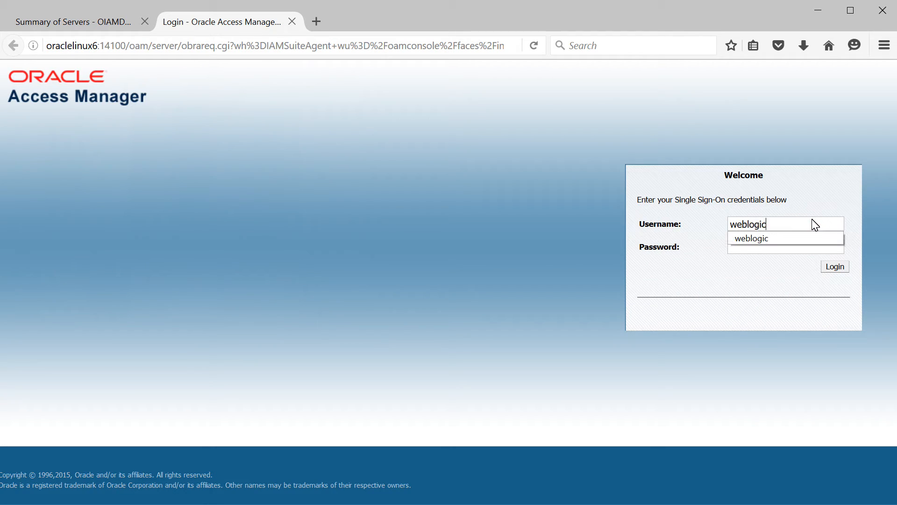
{"action": "key", "text": "Tab"}
{"action": "type", "text": "••••••"}
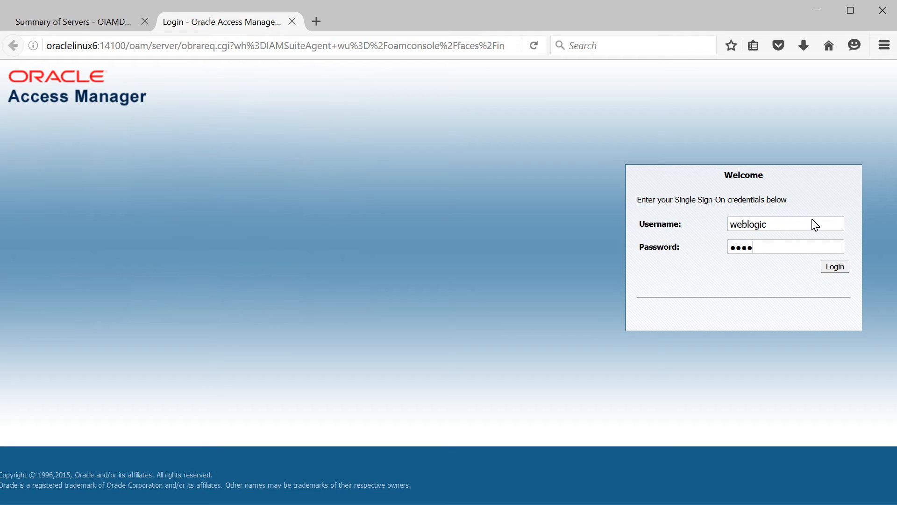
{"action": "type", "text": "••"}
{"action": "key", "text": "Return"}
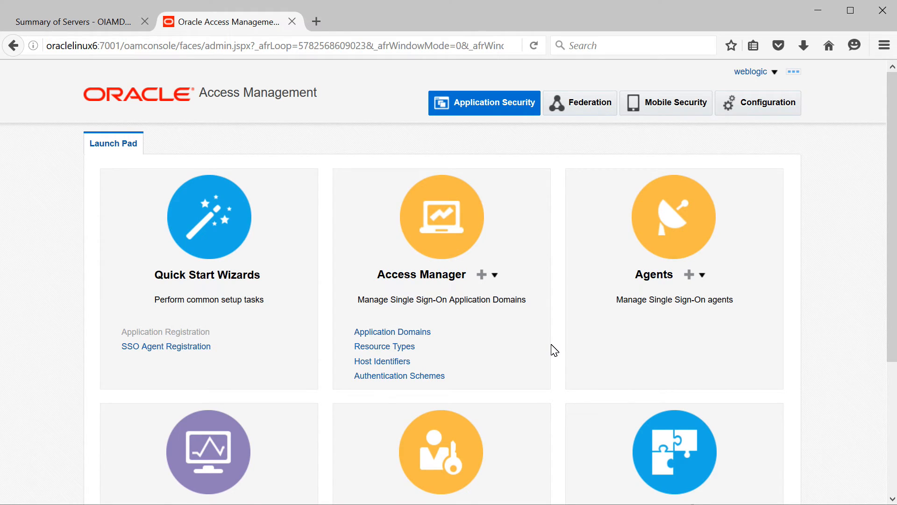
{"action": "scroll", "coordinate": [551, 351], "scroll_direction": "down", "scroll_amount": 4}
{"action": "scroll", "coordinate": [553, 349], "scroll_direction": "up", "scroll_amount": 4}
Load oraclelinux6:14150/access in another new browser tab
{"action": "left_click", "coordinate": [320, 26]}
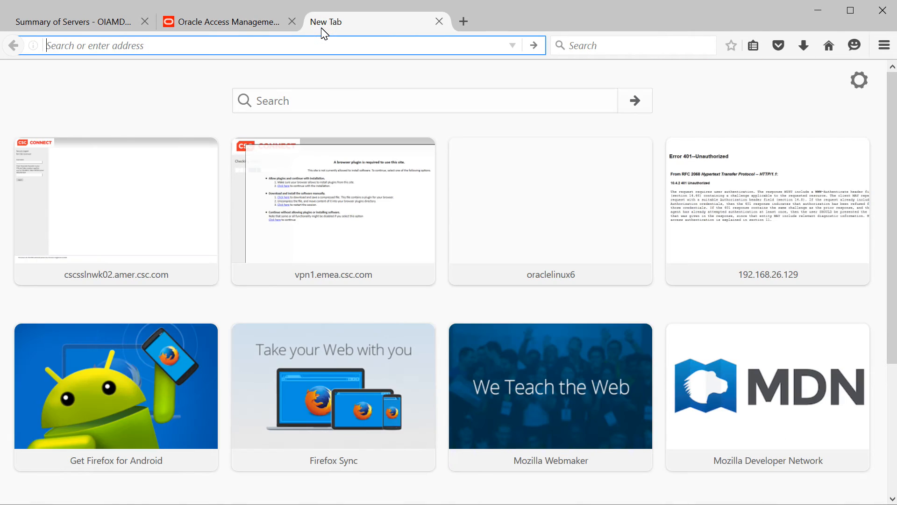
{"action": "type", "text": "or"}
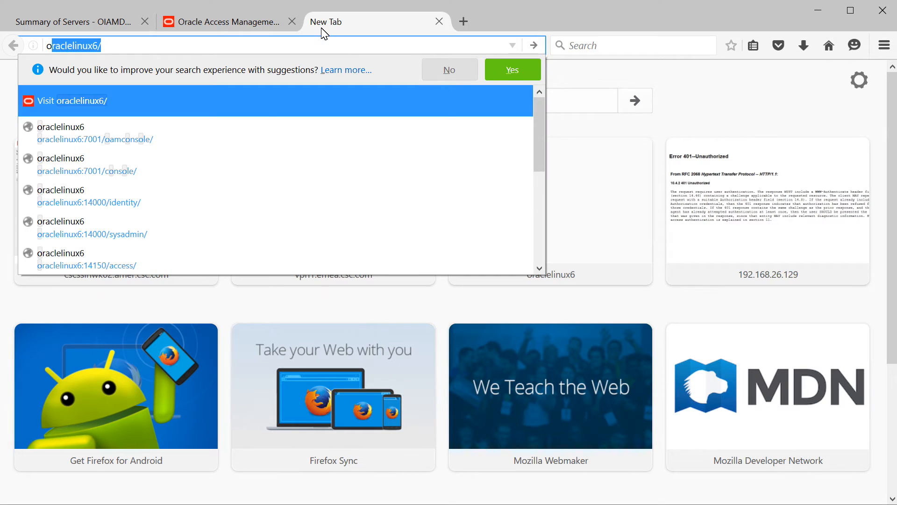
{"action": "type", "text": "aclelinux6"}
{"action": "key", "text": "BackSpace"}
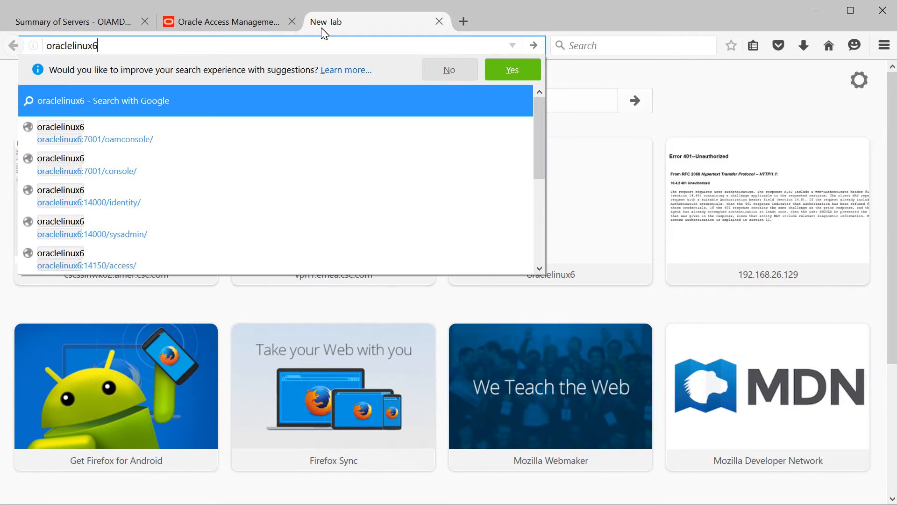
{"action": "type", "text": ":141"}
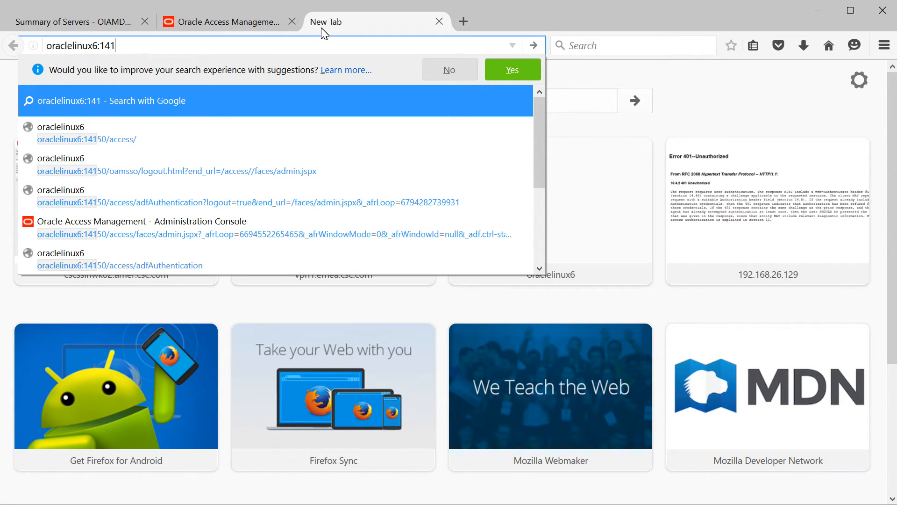
{"action": "type", "text": "50/acces"}
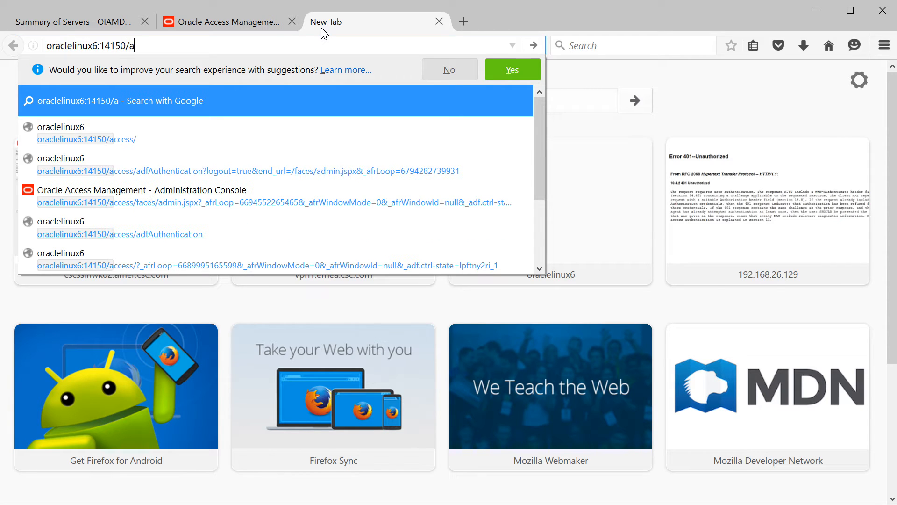
{"action": "type", "text": "s"}
{"action": "key", "text": "Return"}
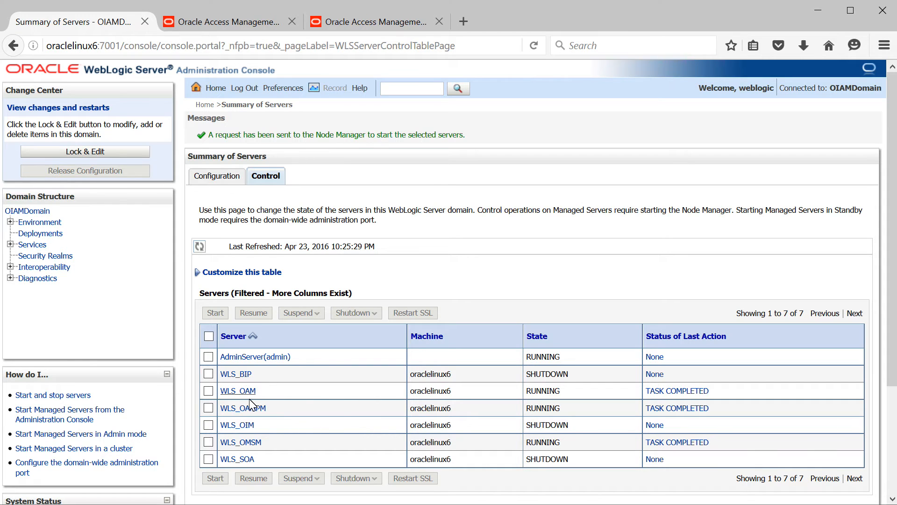
Select WLS_OAM, WLS_OAMPM and WLS_OMSM and confirm Force Shutdown Now
{"action": "left_click", "coordinate": [209, 391]}
{"action": "left_click", "coordinate": [209, 408]}
{"action": "left_click", "coordinate": [208, 442]}
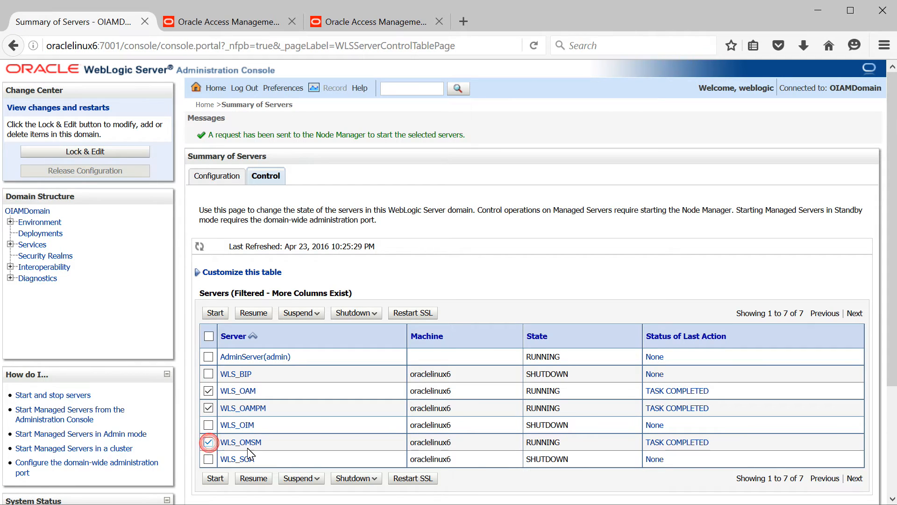
{"action": "left_click", "coordinate": [345, 479]}
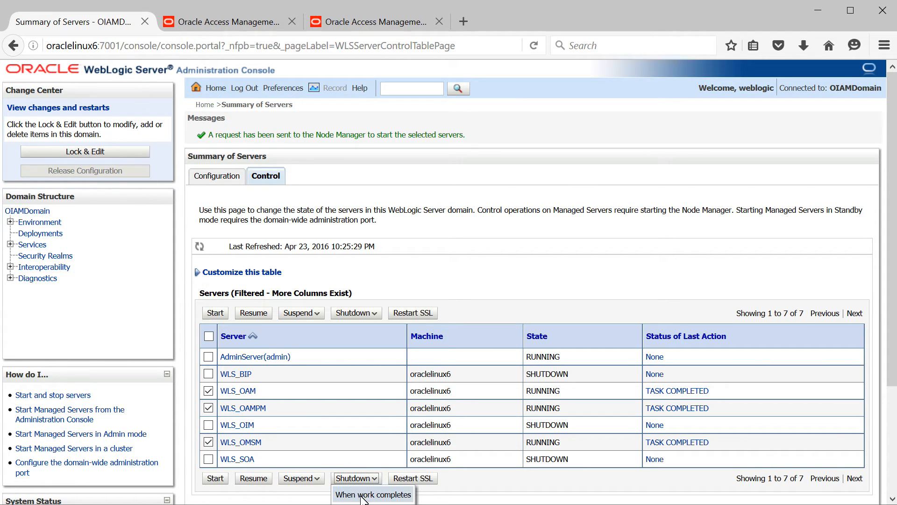
{"action": "left_click_drag", "start_coordinate": [893, 309], "coordinate": [893, 336]}
{"action": "left_click", "coordinate": [401, 475]}
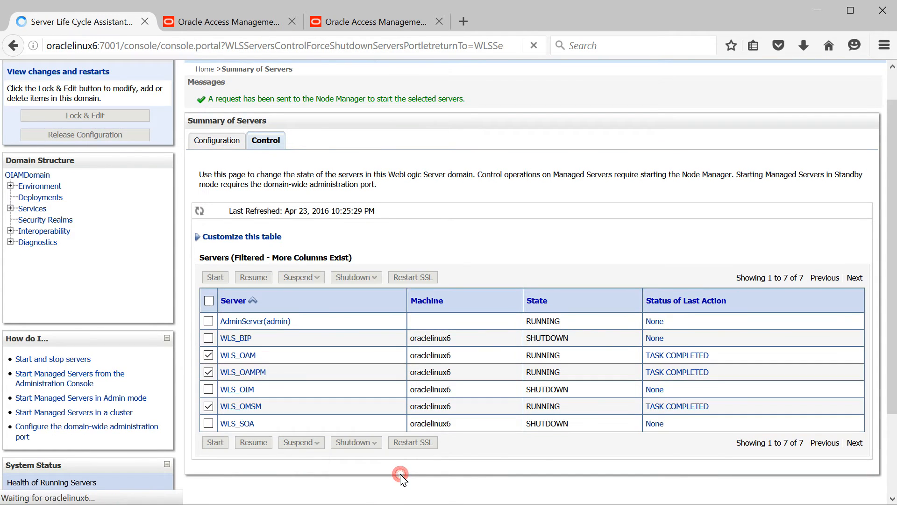
{"action": "left_click", "coordinate": [202, 257]}
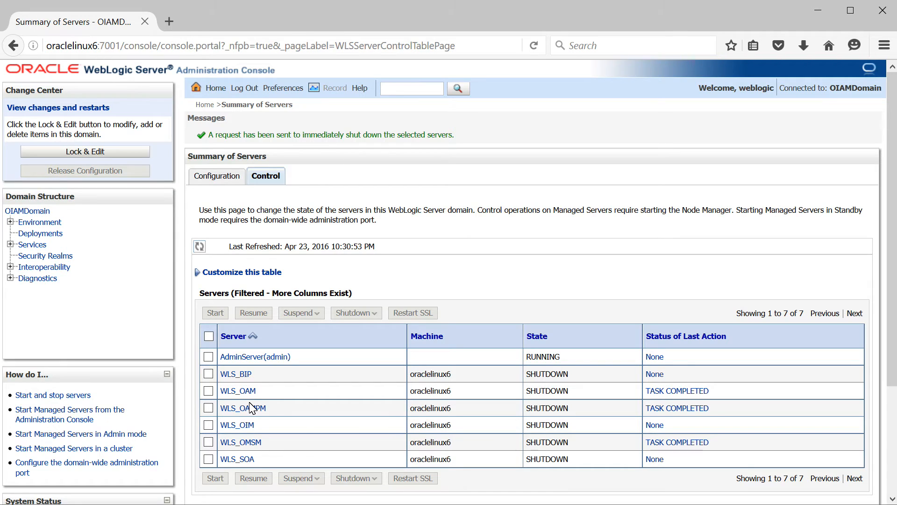
Start the WLS_SOA server and toggle auto-refresh of the server table
{"action": "left_click", "coordinate": [209, 459]}
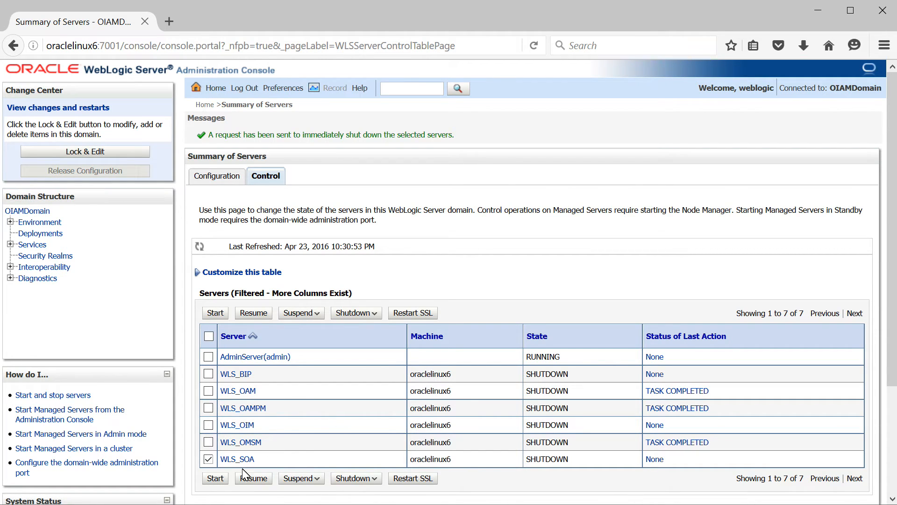
{"action": "left_click", "coordinate": [215, 479]}
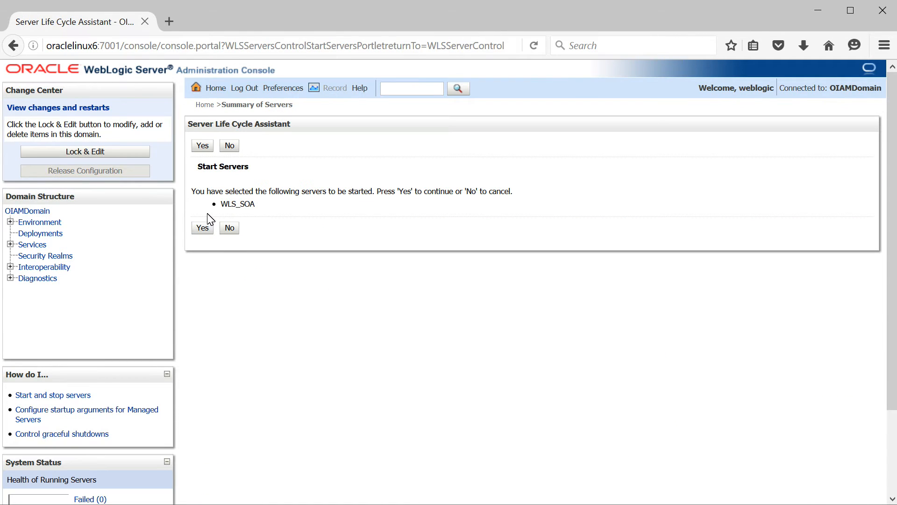
{"action": "left_click", "coordinate": [204, 228]}
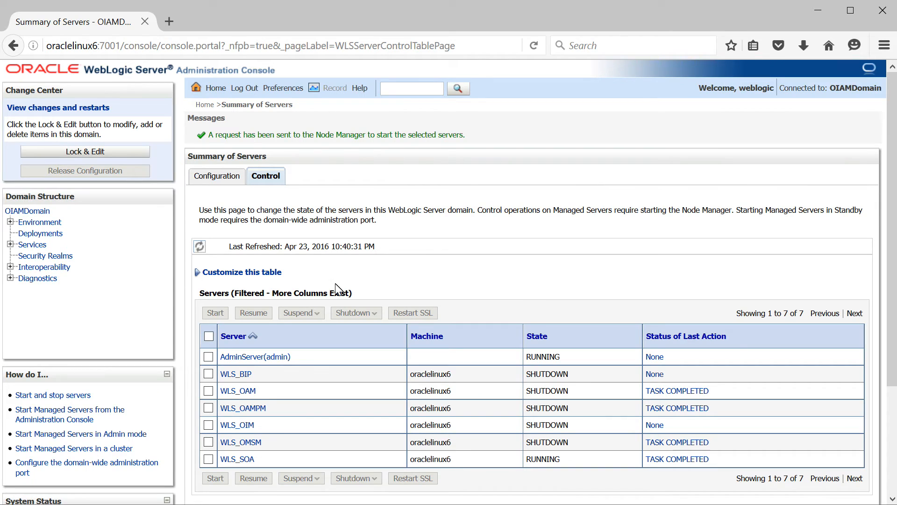
{"action": "left_click", "coordinate": [199, 248]}
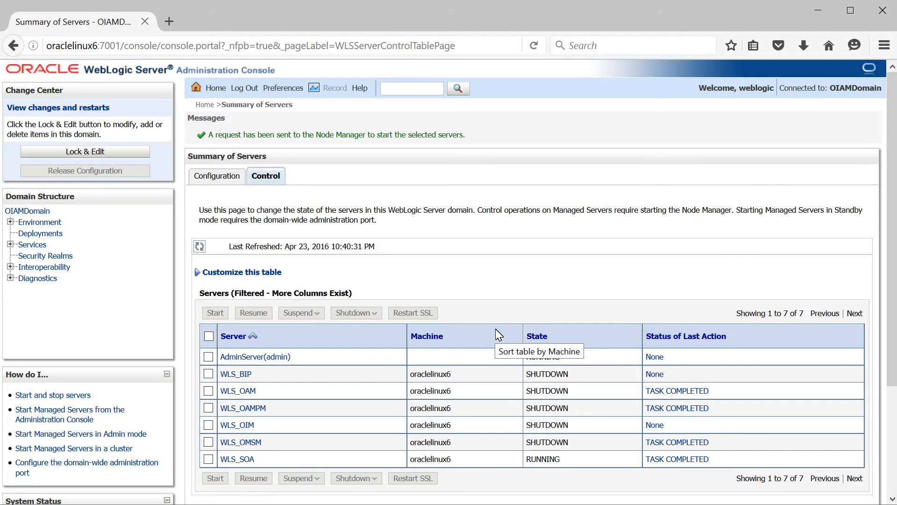
Start WLS_OIM and WLS_BIP together and refresh the table to confirm they run
{"action": "left_click", "coordinate": [208, 426]}
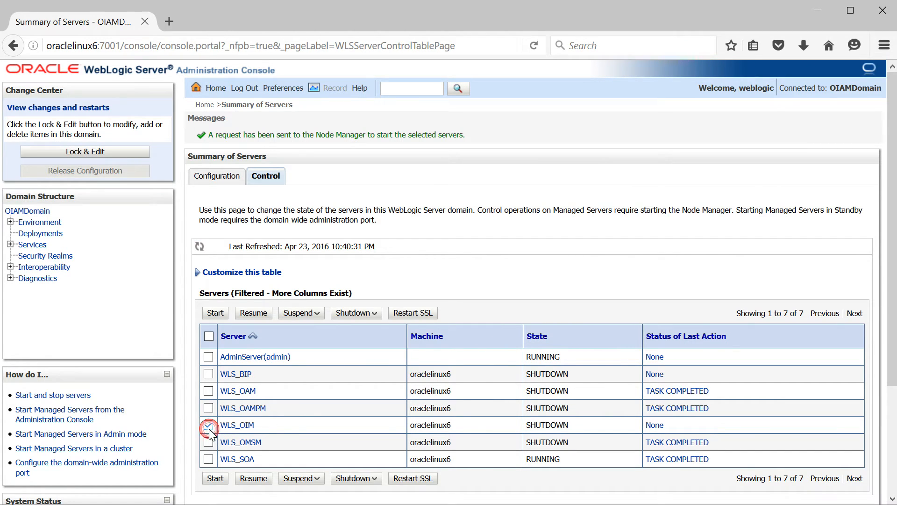
{"action": "left_click", "coordinate": [208, 374]}
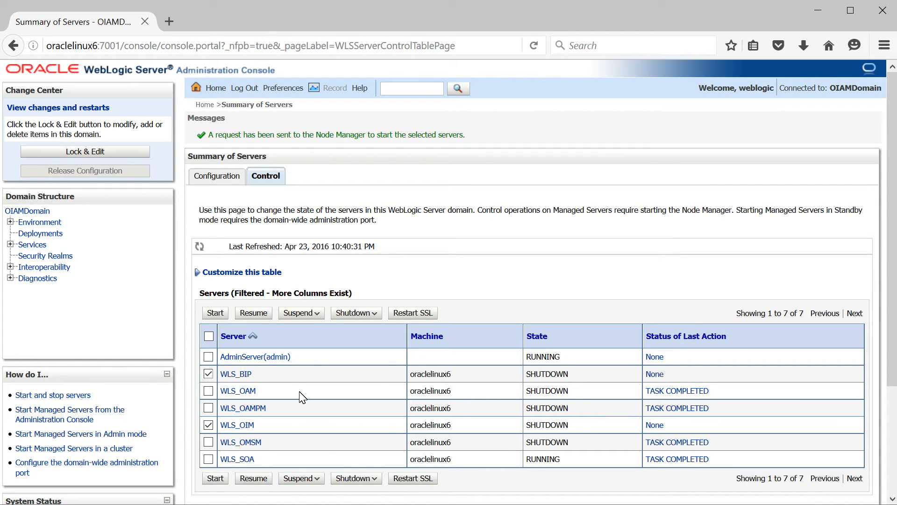
{"action": "left_click", "coordinate": [215, 479]}
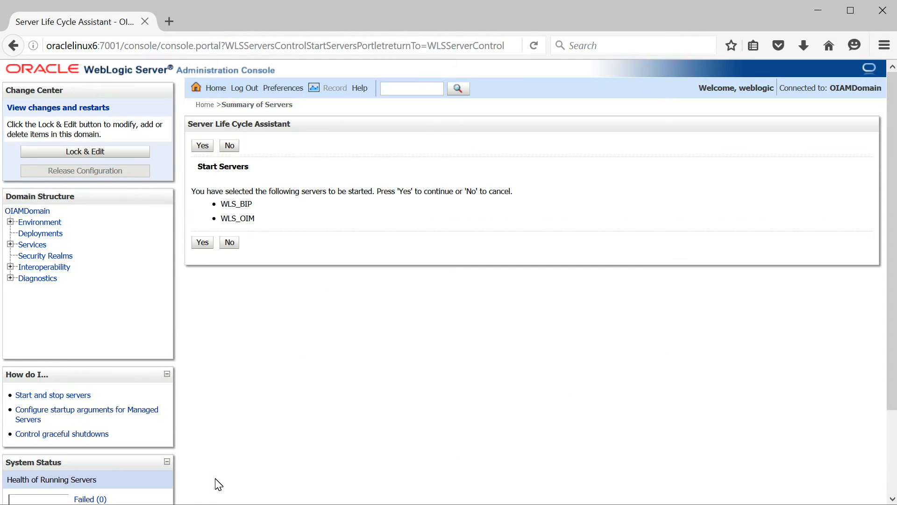
{"action": "left_click", "coordinate": [202, 244]}
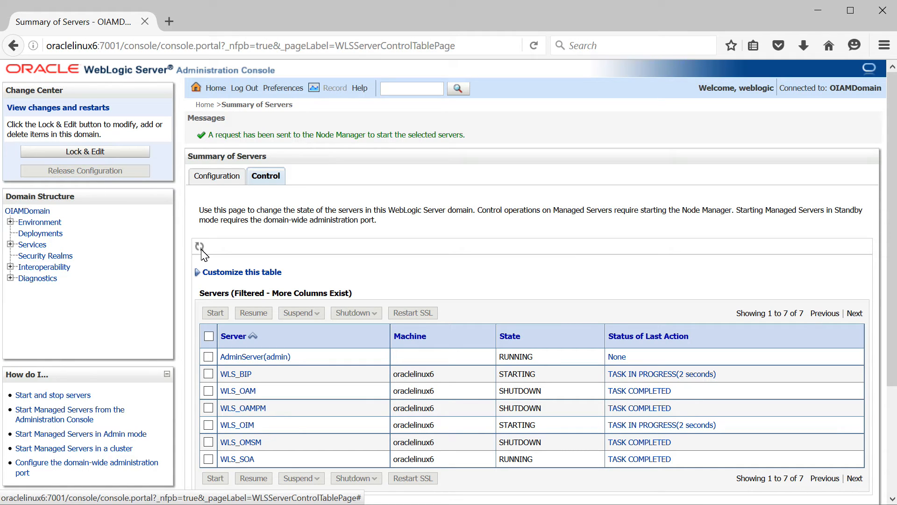
{"action": "left_click", "coordinate": [201, 250]}
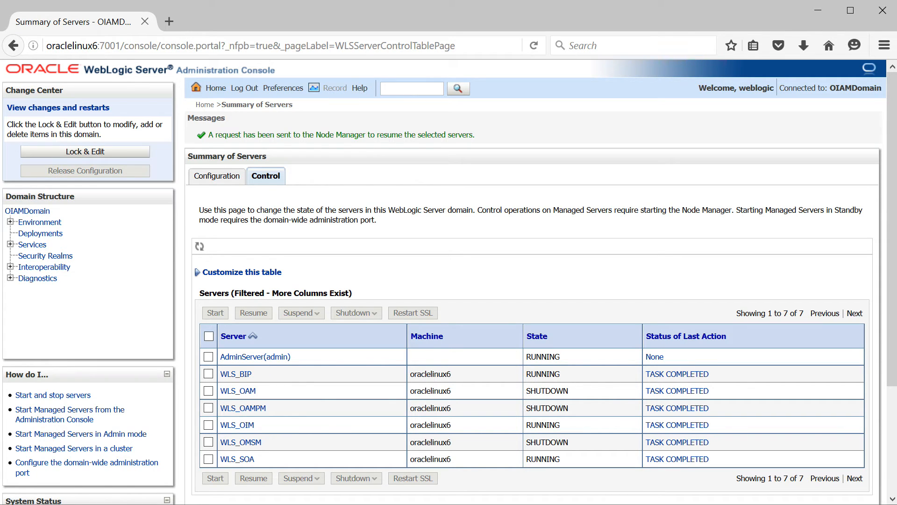
{"action": "key", "text": "alt+Tab"}
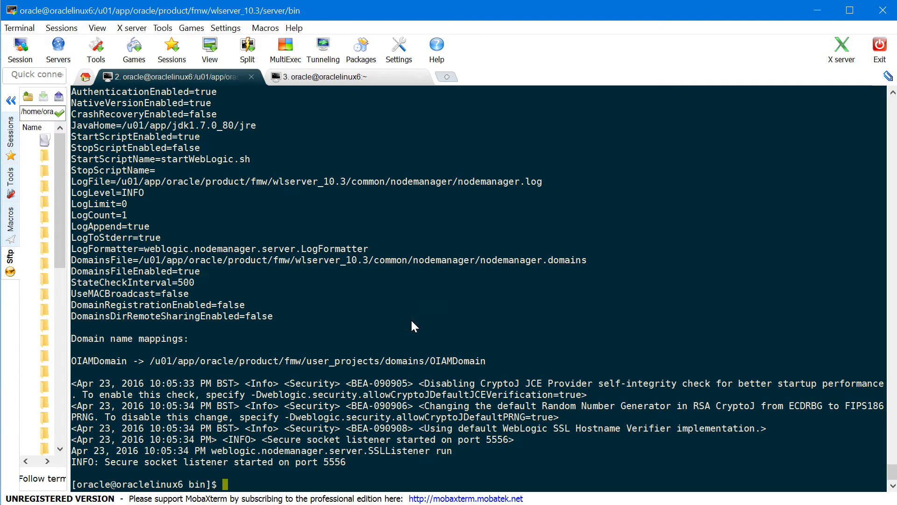
Navigate to the oudfmw/oud_inst1 instance folder and list its contents
{"action": "type", "text": "pwd"}
{"action": "key", "text": "Return"}
{"action": "type", "text": "cd ../../../../"}
{"action": "key", "text": "Return"}
{"action": "type", "text": "cd oudfmw/oud_inst1/"}
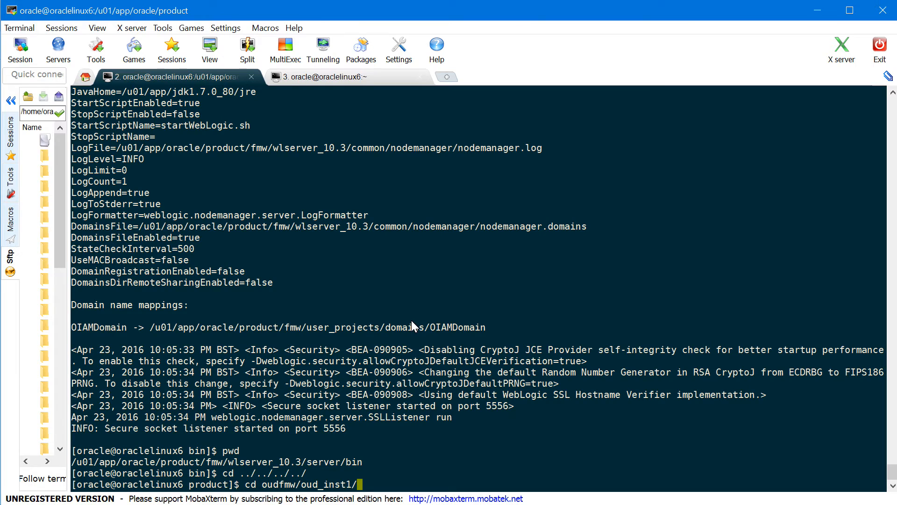
{"action": "key", "text": "Return"}
{"action": "type", "text": "cd bin"}
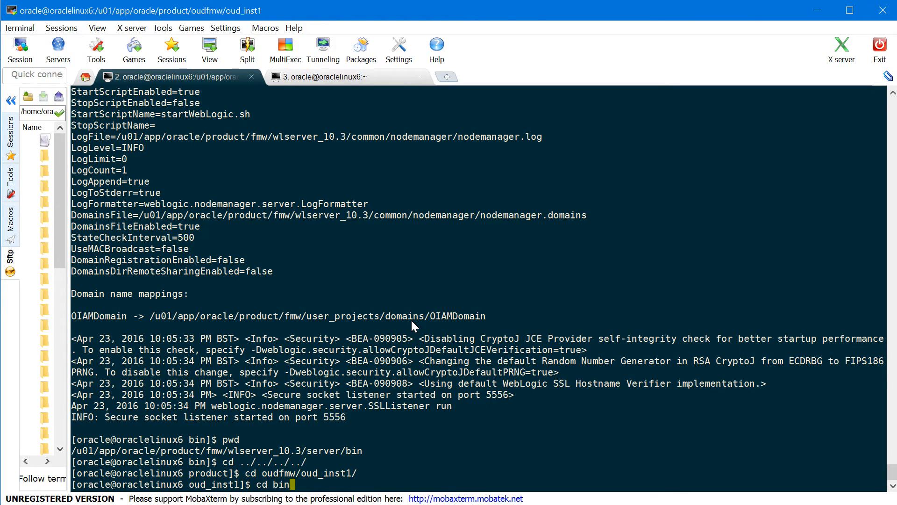
{"action": "key", "text": "Return"}
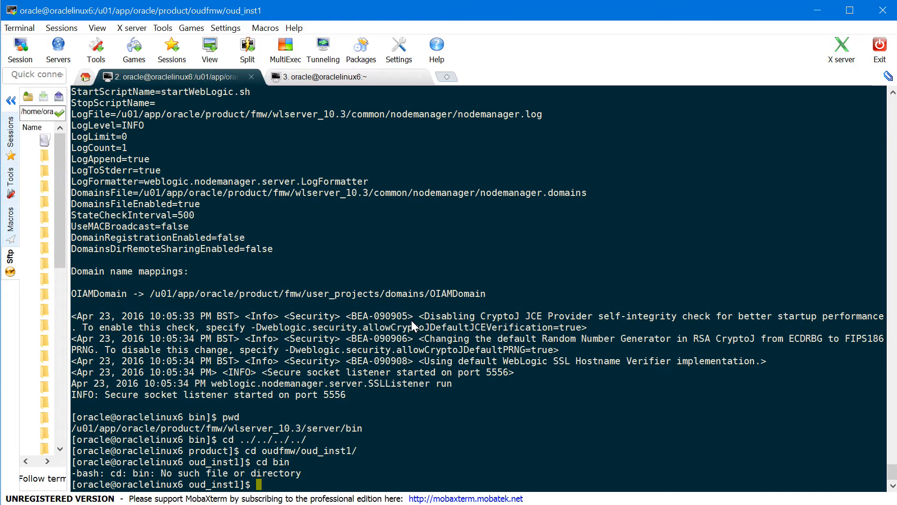
{"action": "type", "text": "pwd"}
{"action": "key", "text": "Return"}
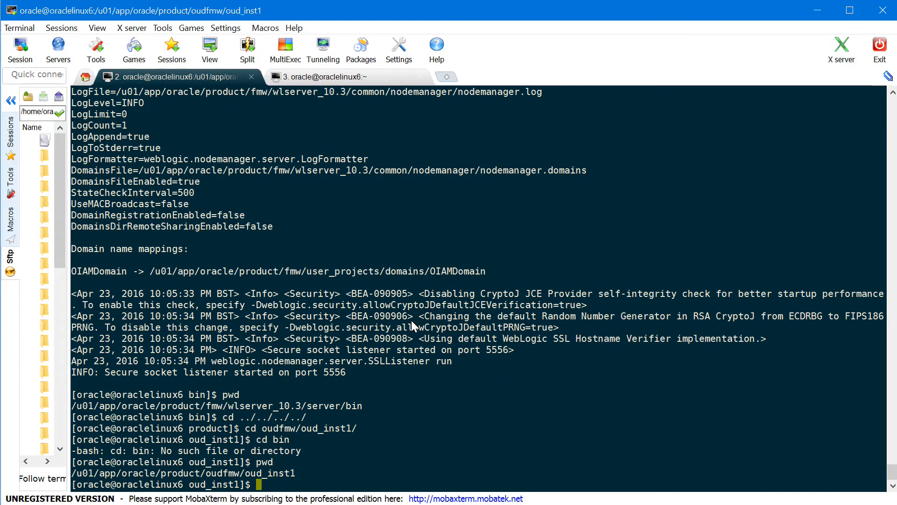
{"action": "key", "text": "Return"}
{"action": "key", "text": "Return"}
{"action": "type", "text": "ls"}
{"action": "key", "text": "Return"}
Move into the OUD/bin folder and list its tools
{"action": "type", "text": "cd O"}
{"action": "key", "text": "Tab"}
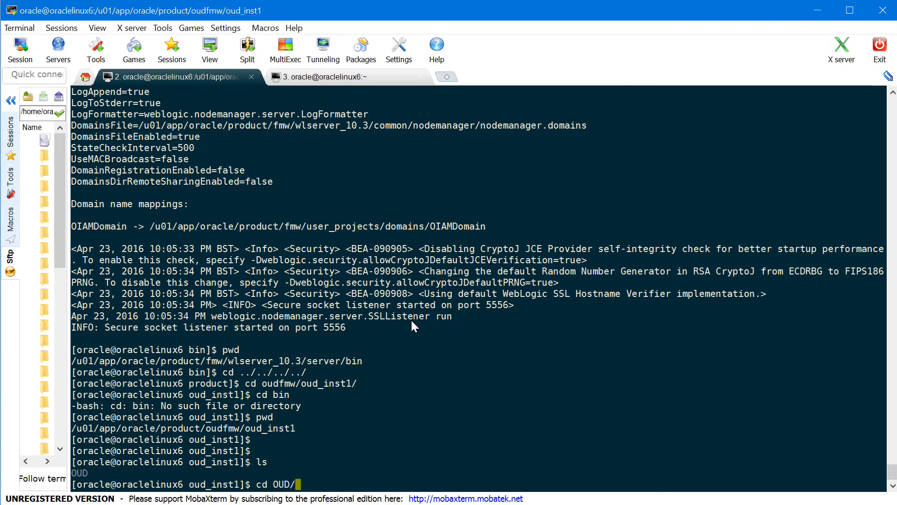
{"action": "type", "text": "b"}
{"action": "key", "text": "Tab"}
{"action": "key", "text": "Return"}
{"action": "type", "text": "ls"}
{"action": "key", "text": "Return"}
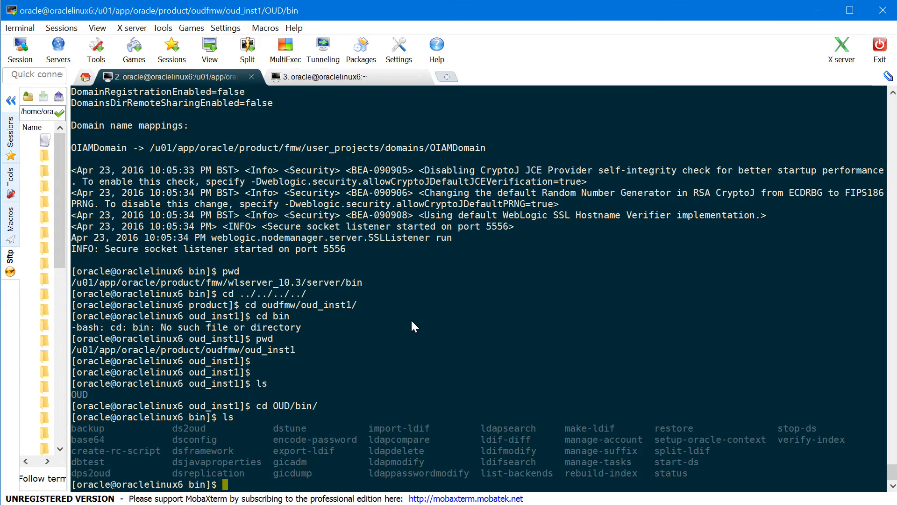
{"action": "key", "text": "Return"}
Start the directory server with ./start-ds, then create oiam.ldif in vi
{"action": "type", "text": "./"}
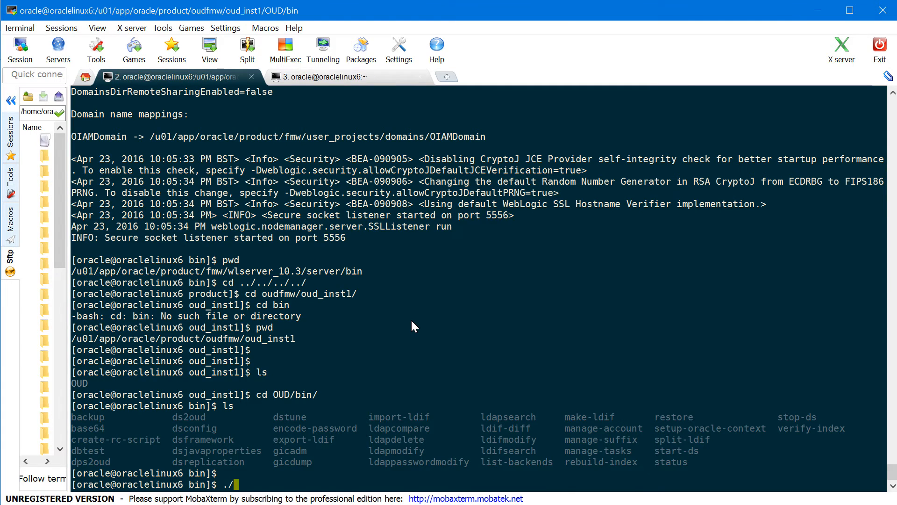
{"action": "type", "text": "start-ds"}
{"action": "key", "text": "Return"}
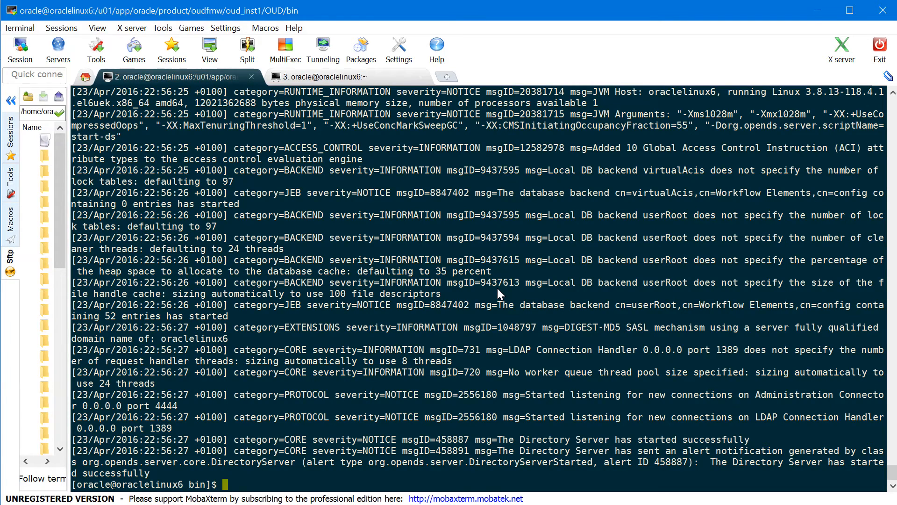
{"action": "key", "text": "Return"}
{"action": "key", "text": "Return"}
{"action": "key", "text": "Return"}
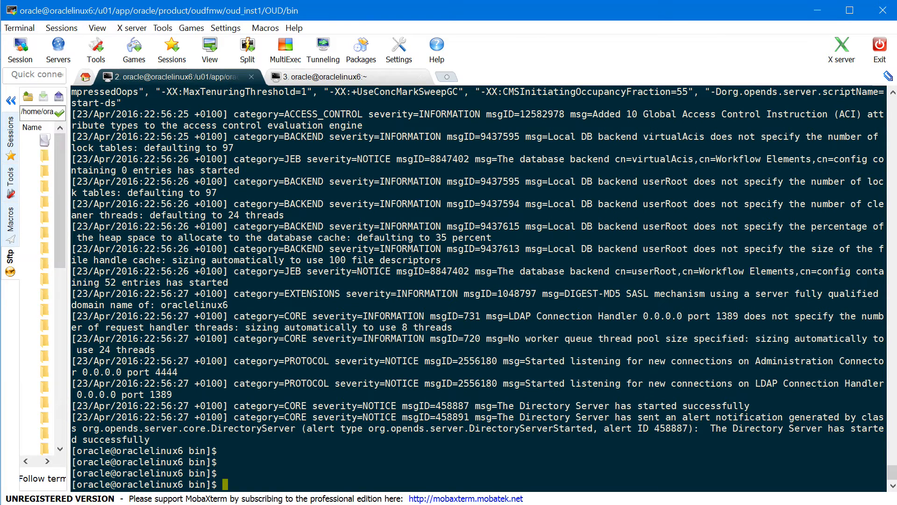
{"action": "type", "text": "vi oiam.ldif"}
{"action": "key", "text": "Return"}
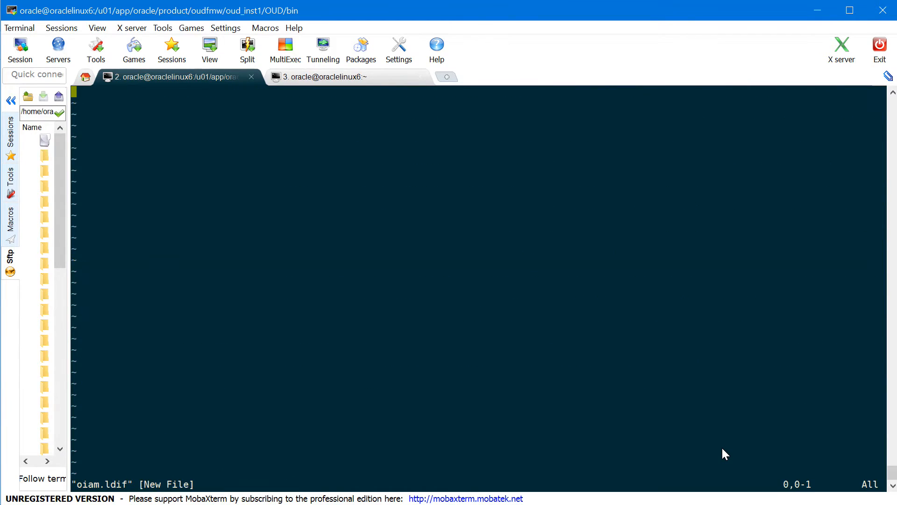
Paste LDIF entries for the Groups, Reserve and SystemIds units and save with :wq!
{"action": "key", "text": "i"}
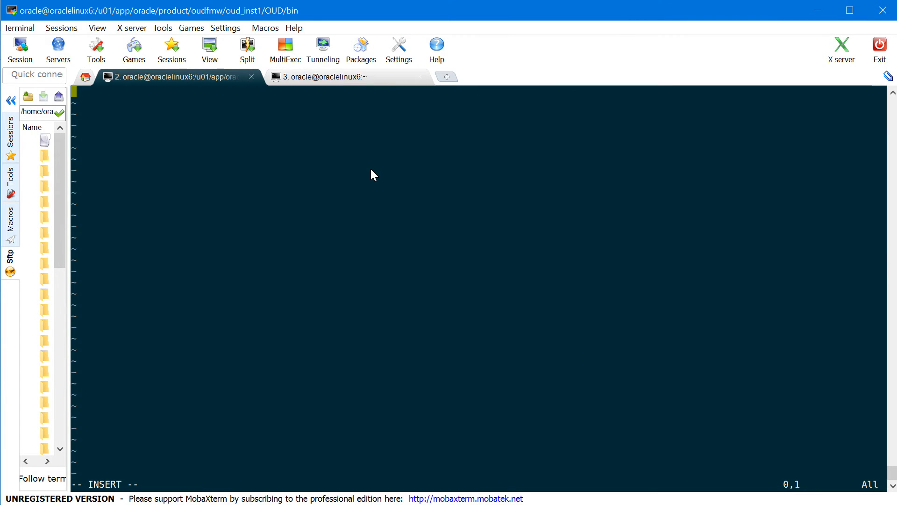
{"action": "right_click", "coordinate": [371, 170]}
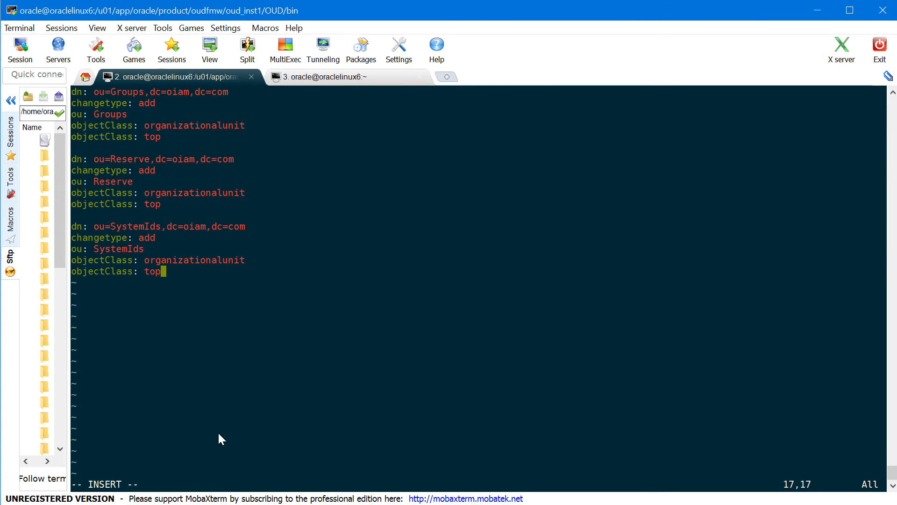
{"action": "key", "text": "Escape"}
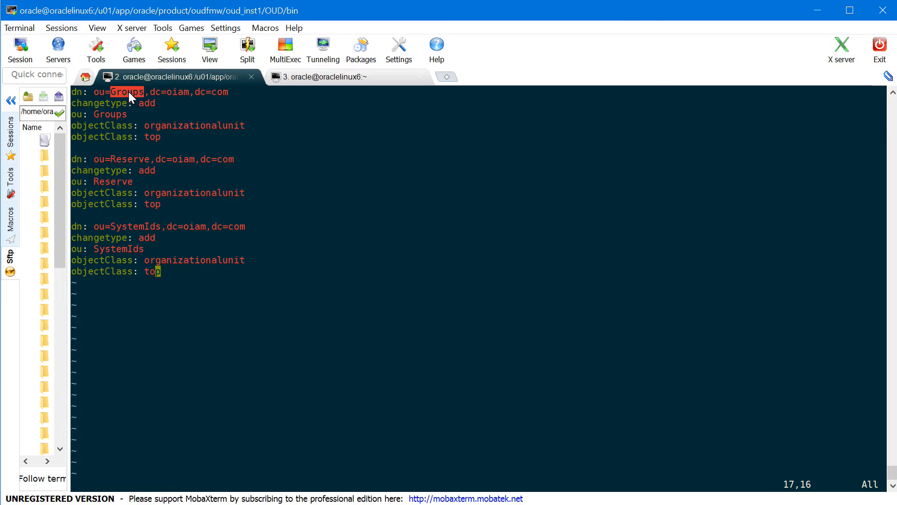
{"action": "double_click", "coordinate": [114, 159]}
{"action": "double_click", "coordinate": [129, 227]}
{"action": "left_click", "coordinate": [215, 295]}
{"action": "type", "text": ":wq!"}
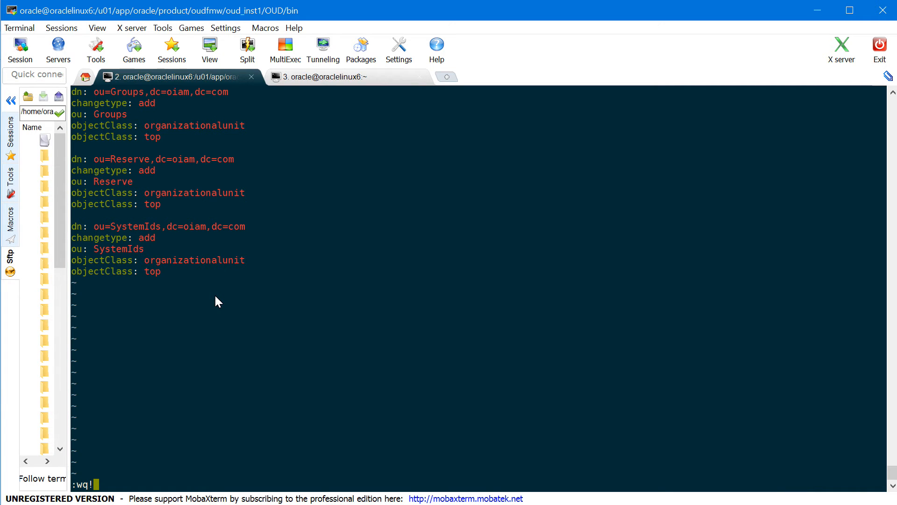
{"action": "key", "text": "Return"}
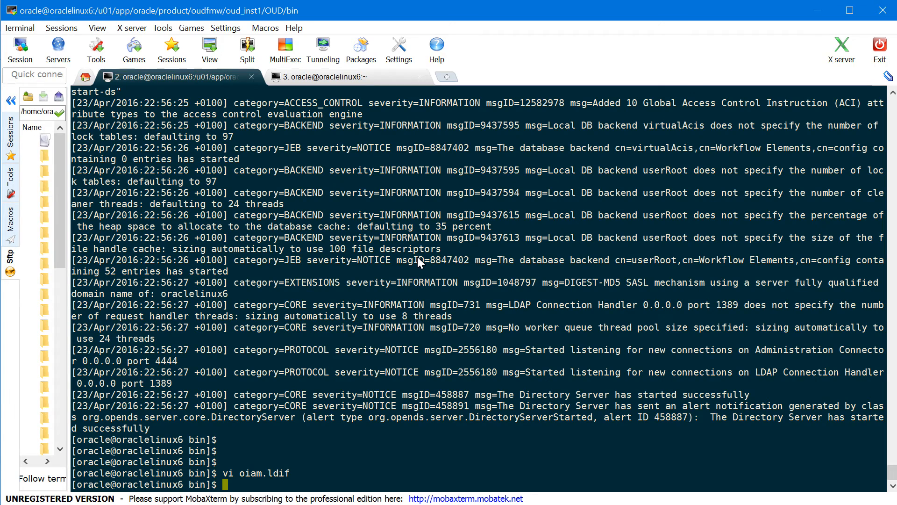
Run ldapmodify on oraclelinux6 port 1389 as cn=Directory Manager with -f oiam.ldif
{"action": "type", "text": "./ldapc"}
{"action": "key", "text": "BackSpace"}
{"action": "type", "text": "m"}
{"action": "key", "text": "Tab"}
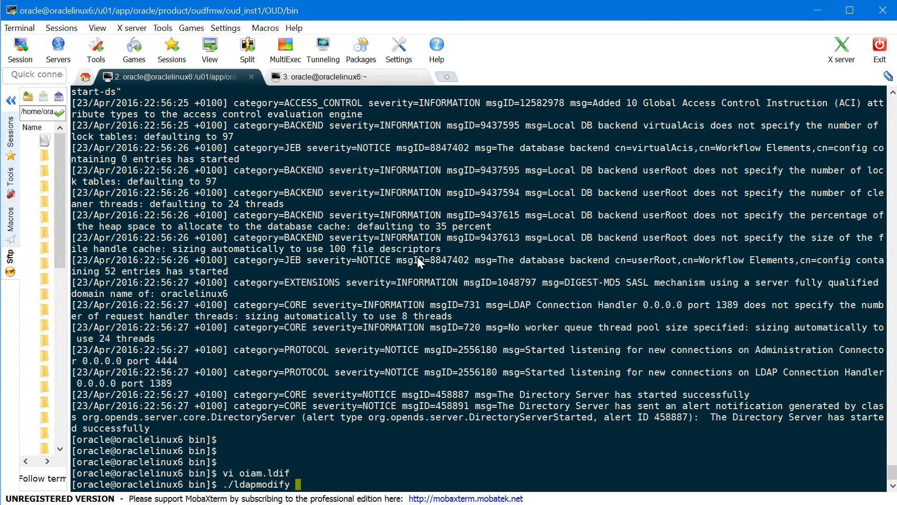
{"action": "type", "text": "-h oraclelinux6"}
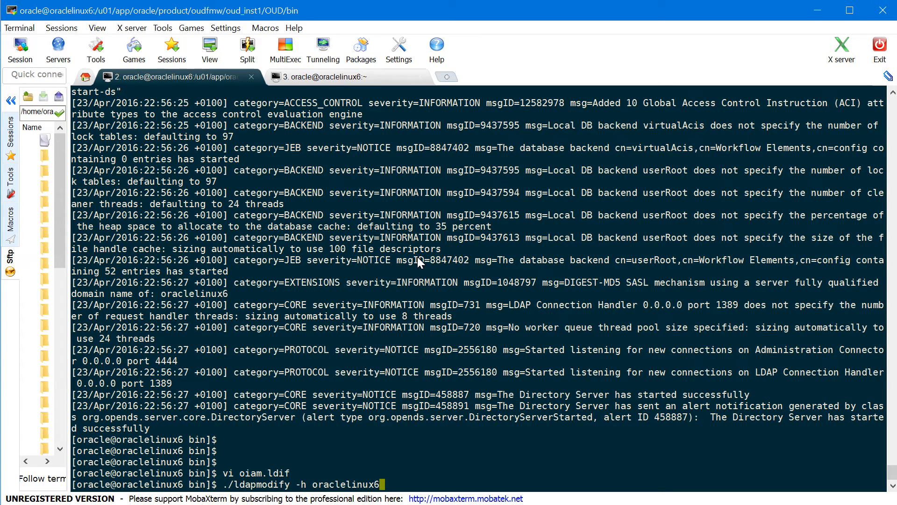
{"action": "type", "text": " -p 1389 -D \"cn=Directory Manager"}
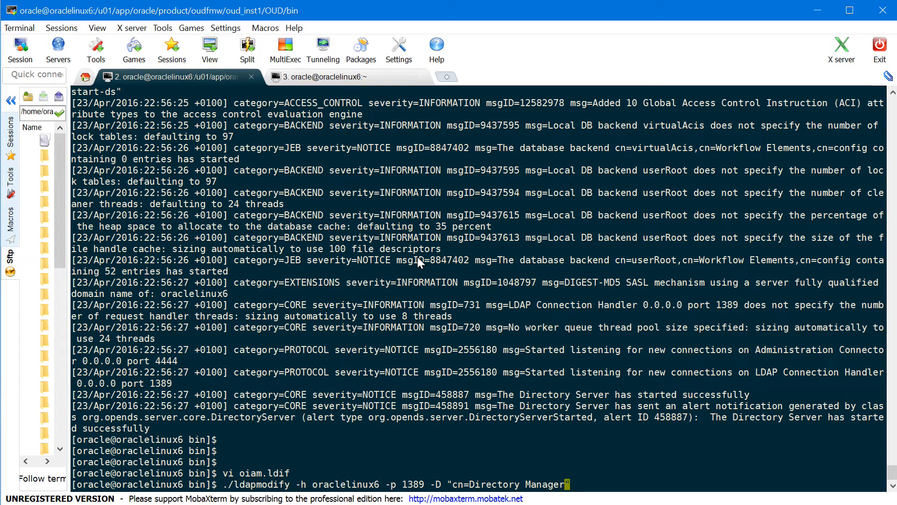
{"action": "type", "text": "\" -w oracle -f oiam"}
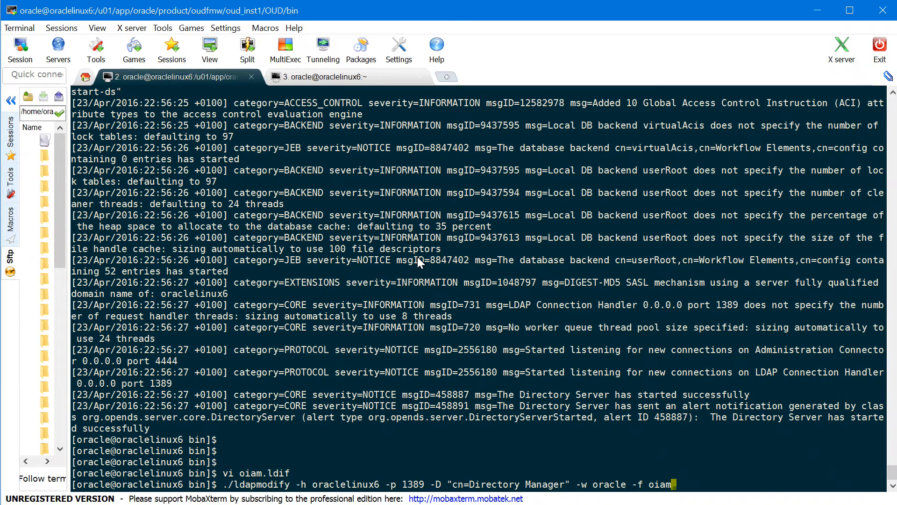
{"action": "type", "text": ".ldif"}
{"action": "key", "text": "Return"}
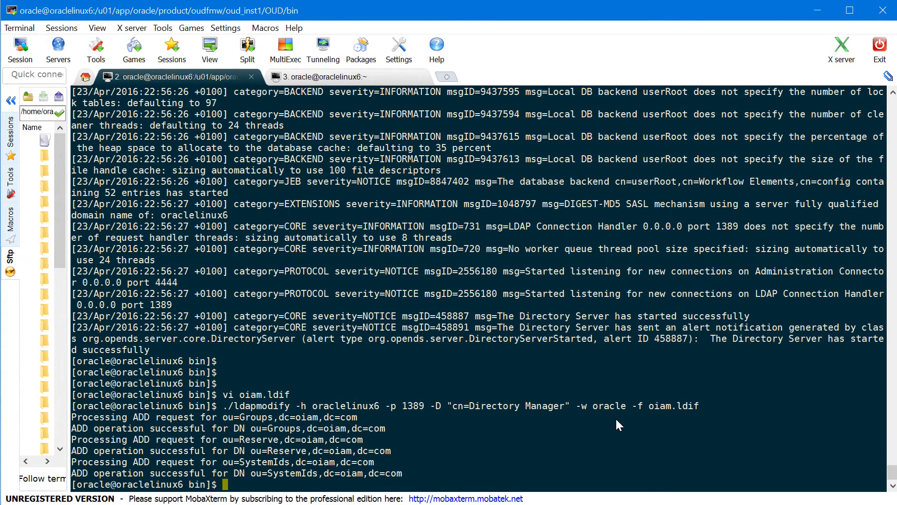
{"action": "key", "text": "Return"}
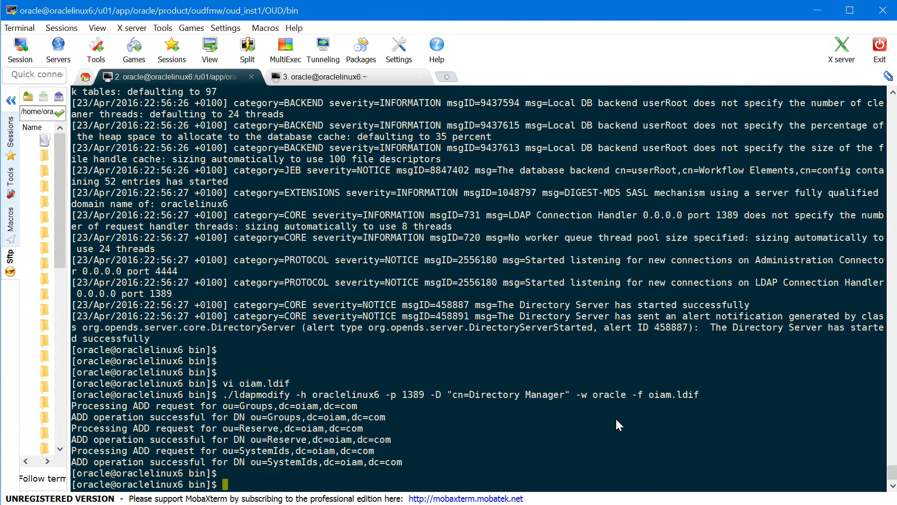
Search dc=oiam,dc=com for ou=Reserve with ldapsearch, reusing the connection arguments
{"action": "type", "text": "./ldapsearch"}
{"action": "left_click_drag", "start_coordinate": [297, 394], "coordinate": [618, 393]}
{"action": "right_click", "coordinate": [621, 393]}
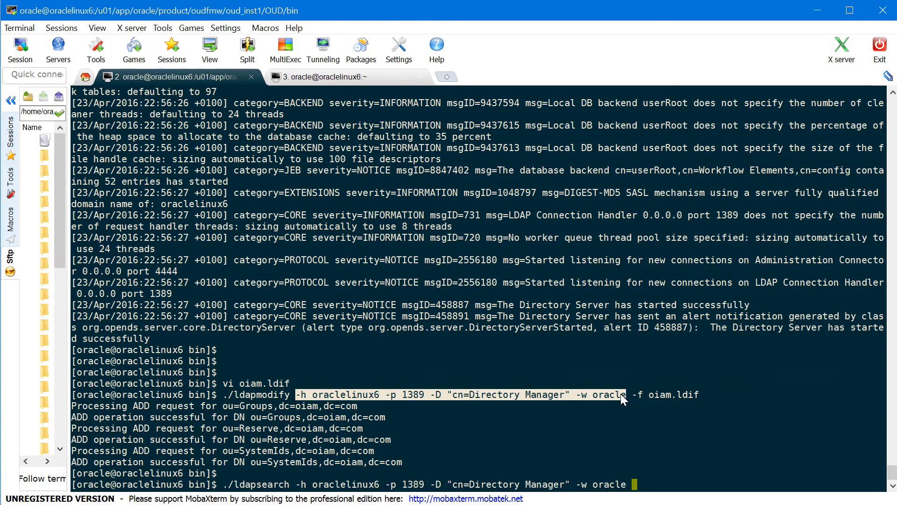
{"action": "type", "text": "-b \"dc=oiam,dc=c"}
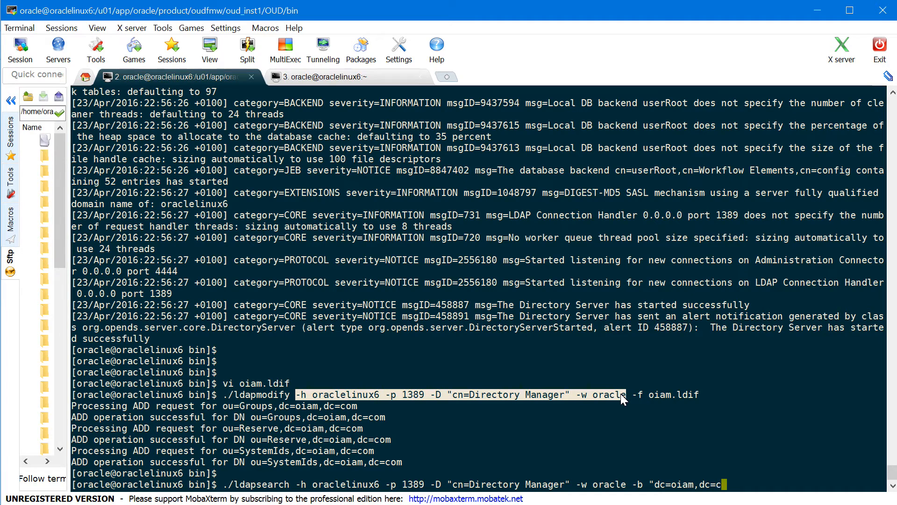
{"action": "type", "text": "om\" \"ou=Reserve"}
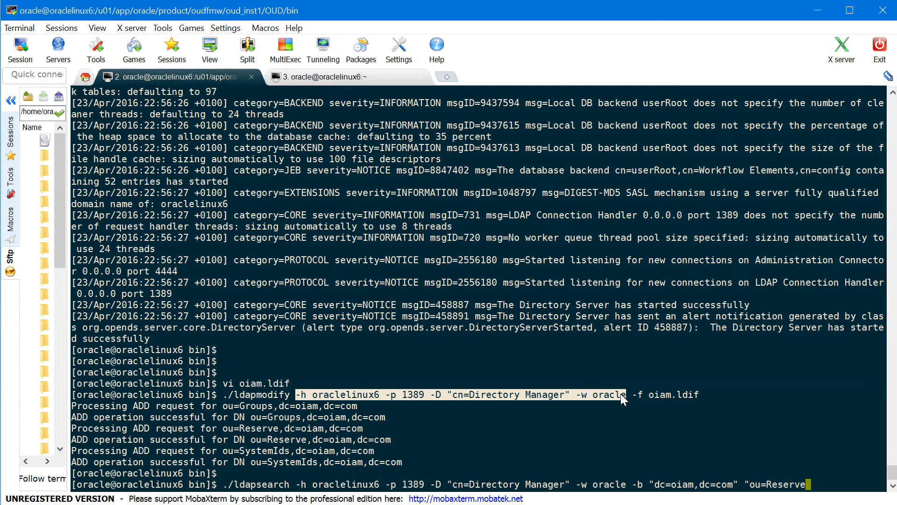
{"action": "type", "text": "\""}
{"action": "key", "text": "Return"}
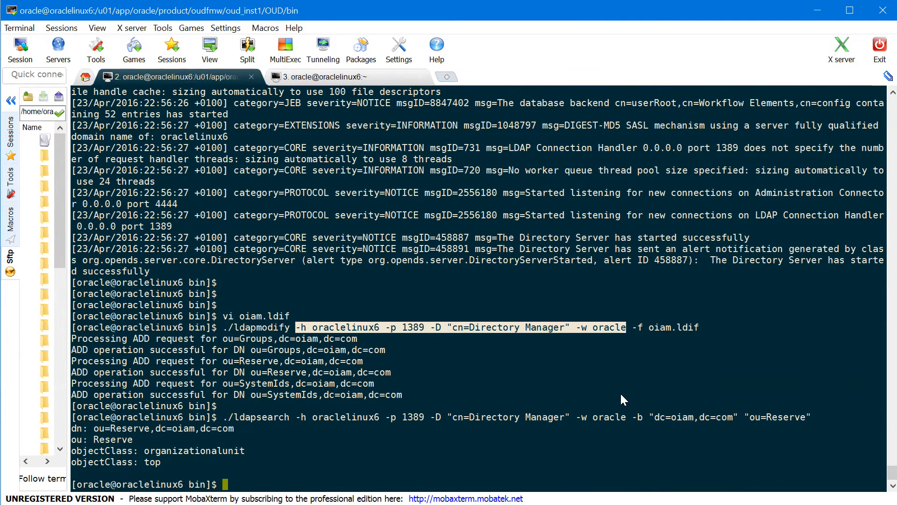
{"action": "left_click_drag", "start_coordinate": [73, 417], "coordinate": [226, 443]}
{"action": "left_click", "coordinate": [107, 428]}
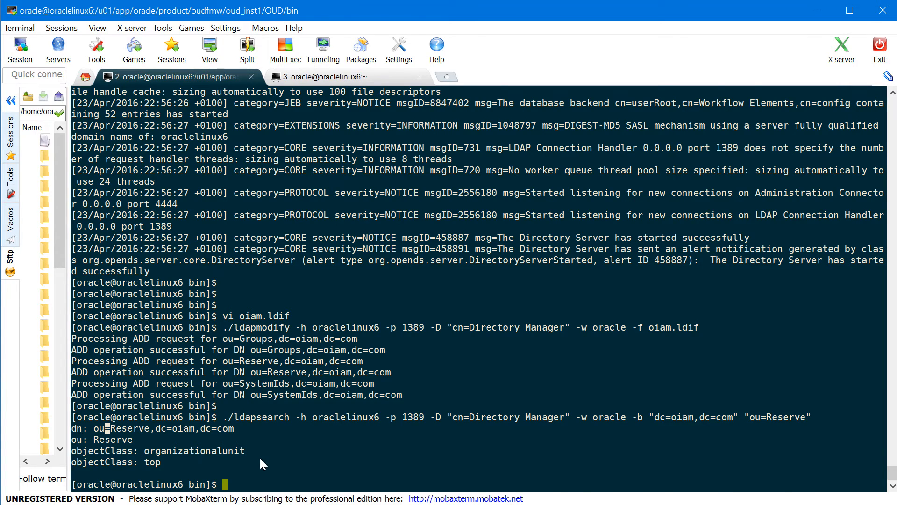
Rerun the search for ou=People and confirm the People unit is returned
{"action": "key", "text": "BackSpace"}
{"action": "key", "text": "BackSpace"}
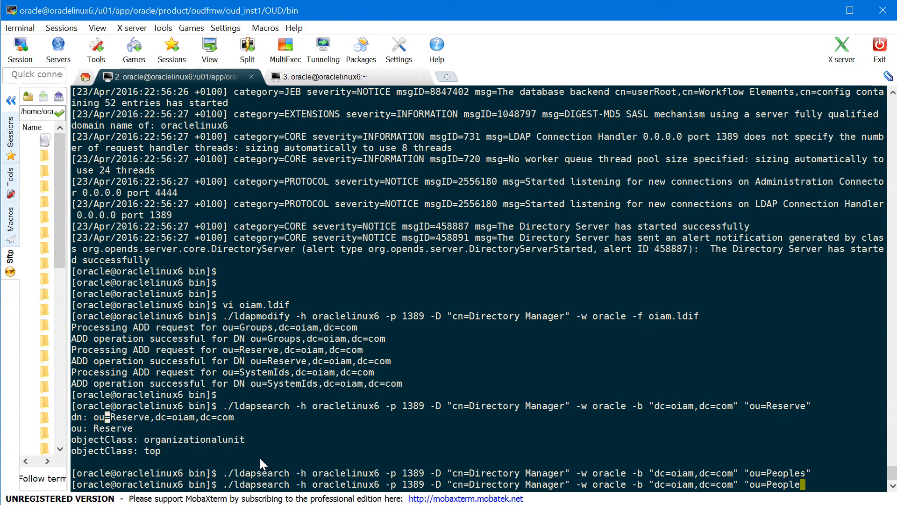
{"action": "type", "text": "\""}
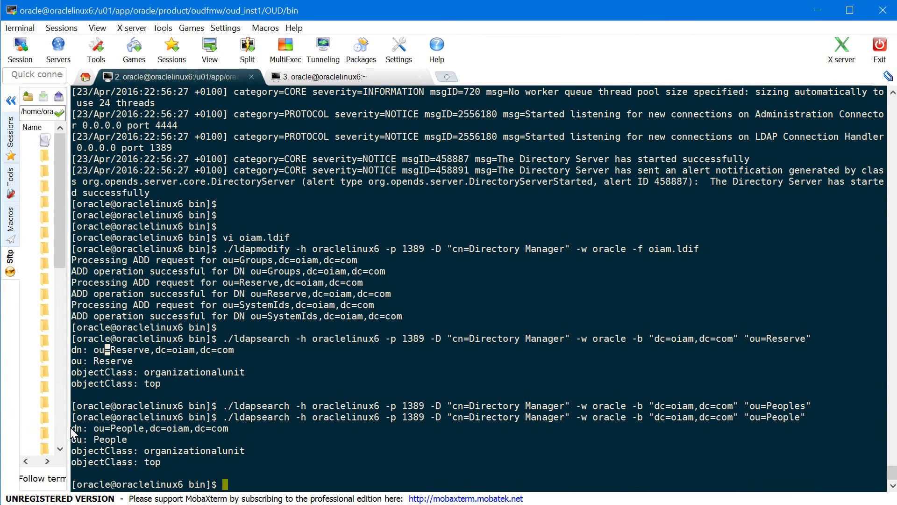
{"action": "left_click_drag", "start_coordinate": [71, 428], "coordinate": [220, 457]}
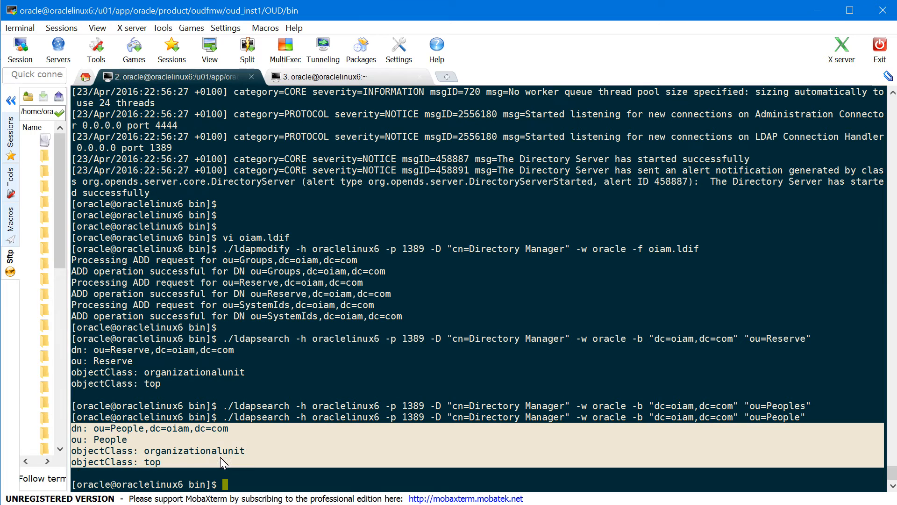
{"action": "double_click", "coordinate": [127, 428]}
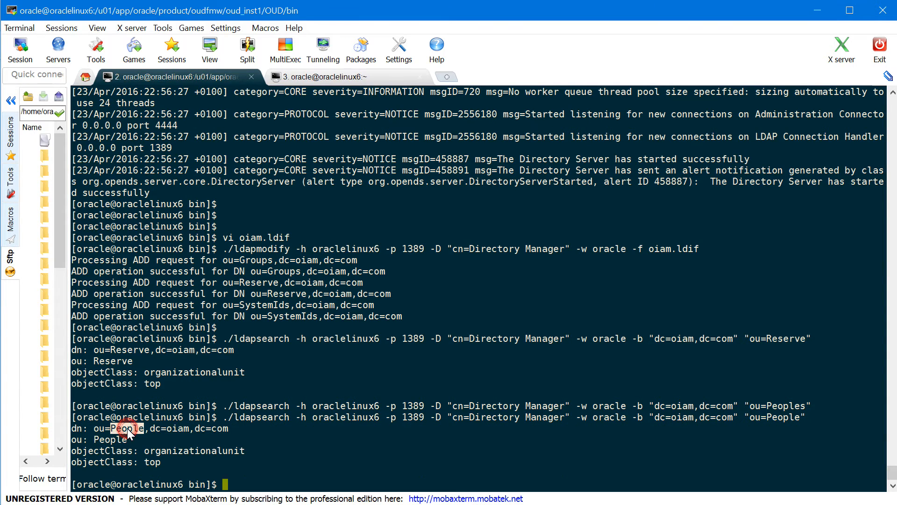
{"action": "left_click", "coordinate": [183, 428]}
Change to fmw/Oracle_OIAM/idmtools/bin and create prepareIDStore.properties in vi
{"action": "type", "text": "pwd"}
{"action": "key", "text": "Return"}
{"action": "type", "text": "cd ../"}
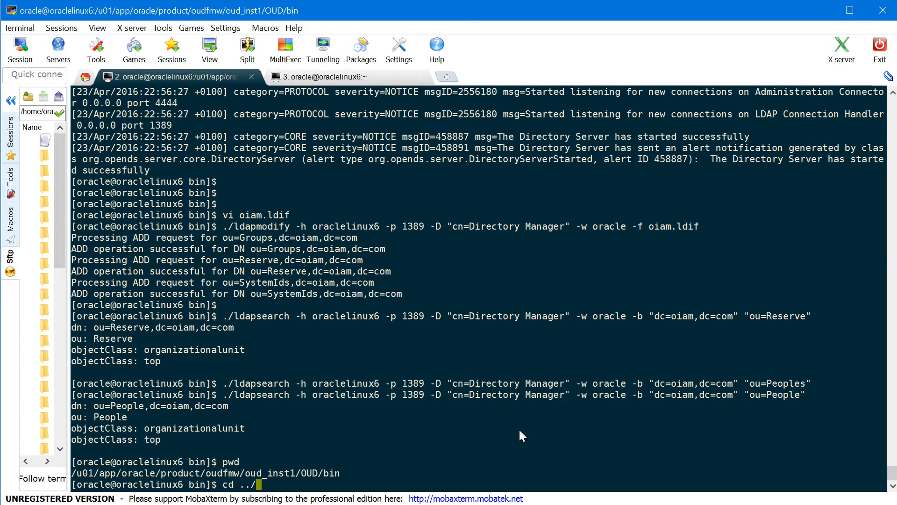
{"action": "type", "text": "../../../fmw/Oracle_OI"}
{"action": "key", "text": "Tab"}
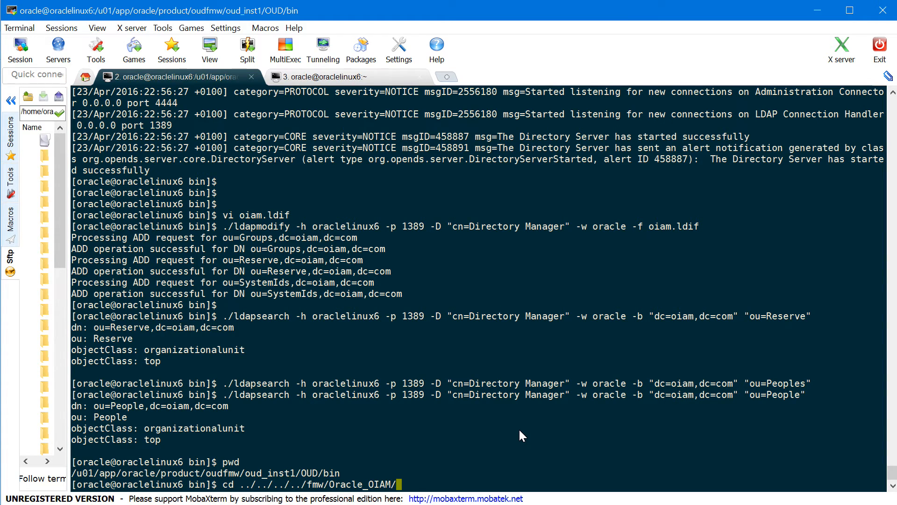
{"action": "type", "text": "idm"}
{"action": "key", "text": "Tab"}
{"action": "type", "text": "bi"}
{"action": "key", "text": "Tab"}
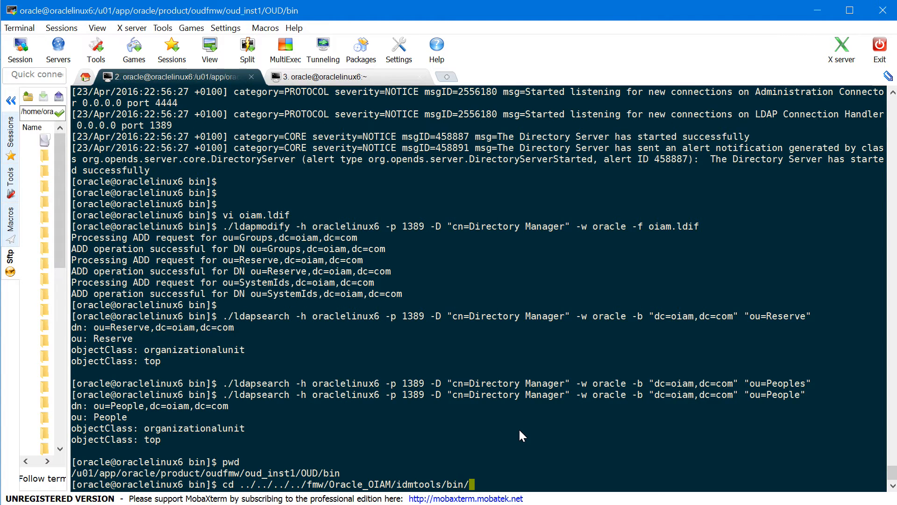
{"action": "key", "text": "Return"}
{"action": "key", "text": "Return"}
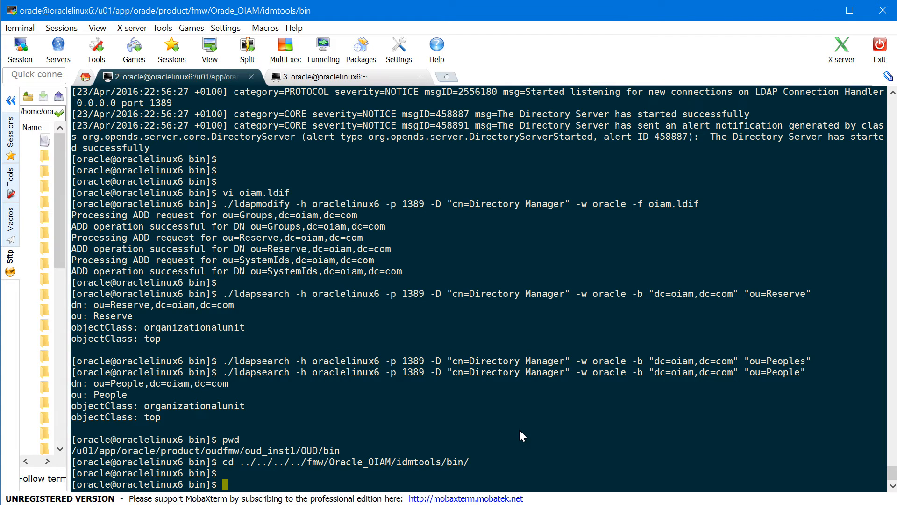
{"action": "type", "text": "vi prepareIDStore"}
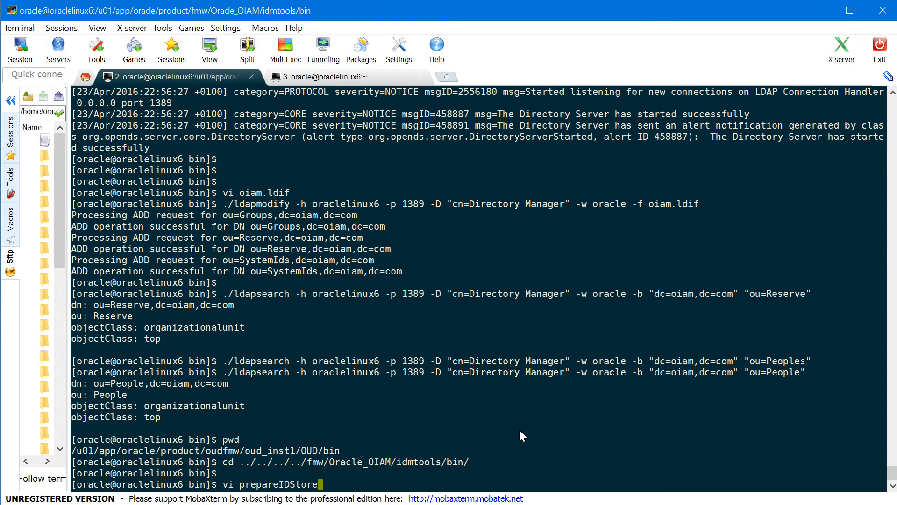
{"action": "type", "text": ".properties"}
{"action": "key", "text": "Return"}
Paste the IDSTORE property lines and review values like oimadmin and the keystore file path
{"action": "key", "text": "i"}
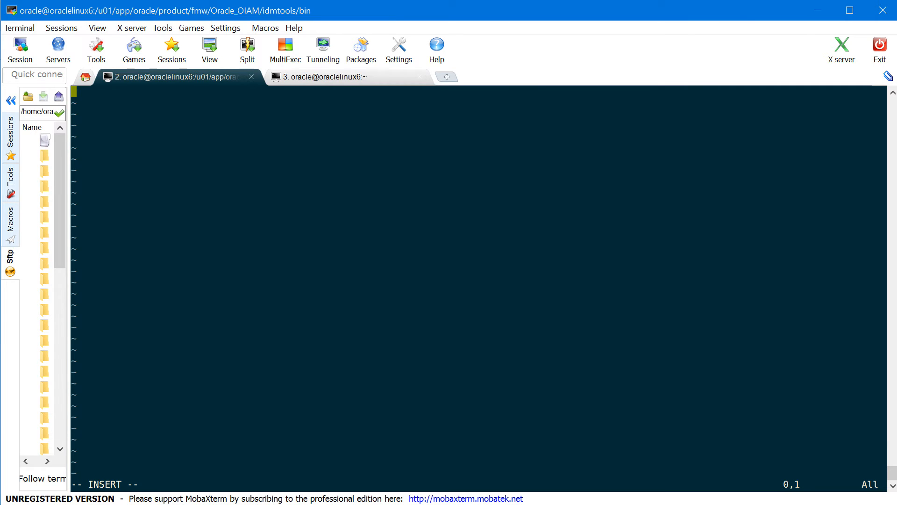
{"action": "right_click", "coordinate": [716, 334]}
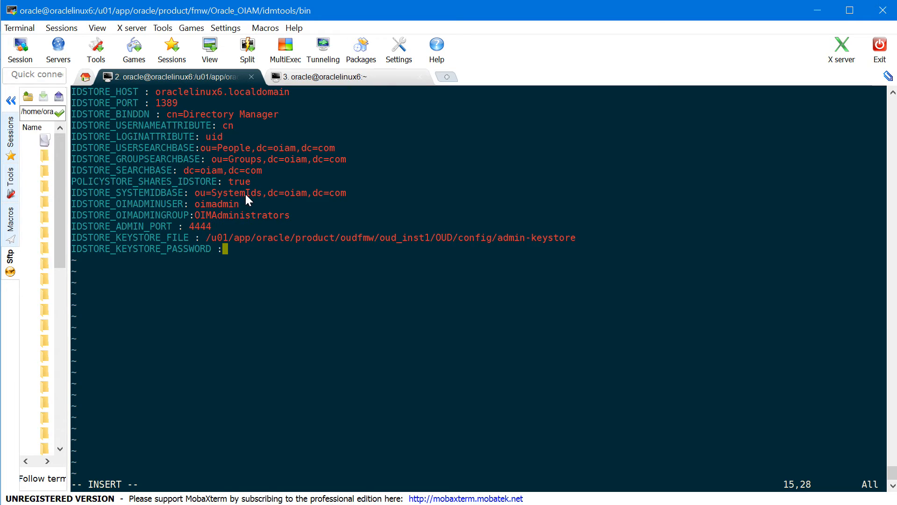
{"action": "double_click", "coordinate": [219, 205]}
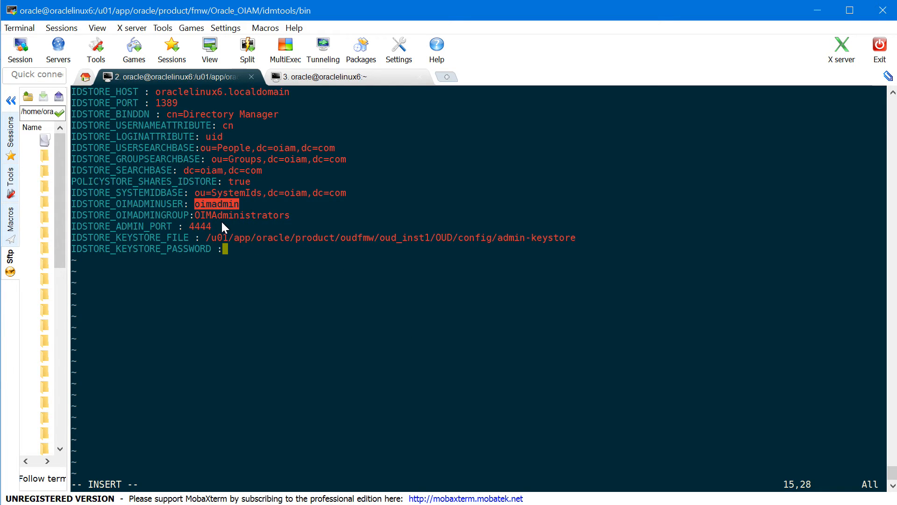
{"action": "left_click", "coordinate": [177, 228]}
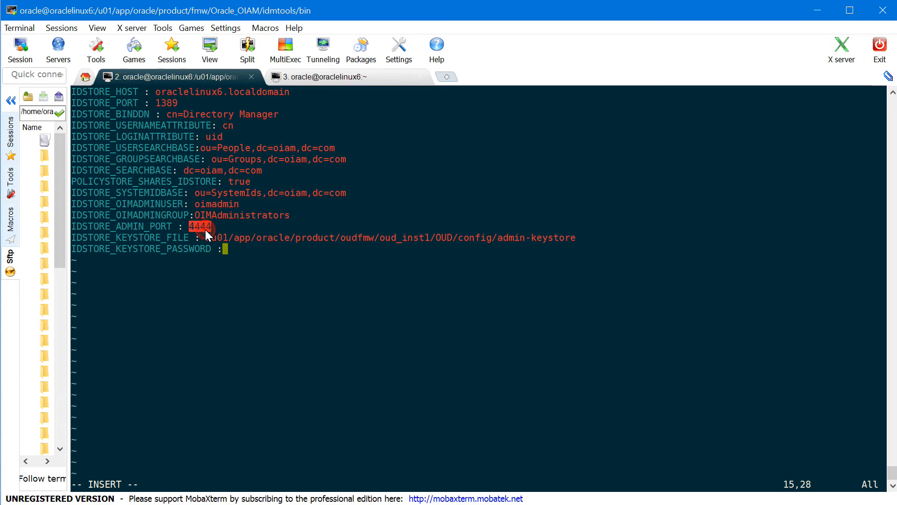
{"action": "double_click", "coordinate": [305, 240]}
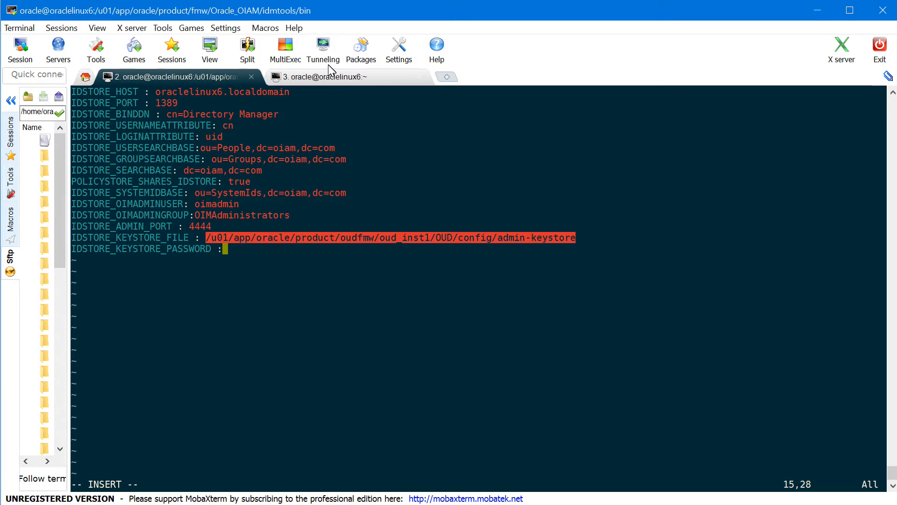
{"action": "double_click", "coordinate": [446, 237]}
{"action": "key", "text": "ctrl+c"}
In the other session, display admin-keystore.pin with more and copy the PIN
{"action": "left_click", "coordinate": [361, 80]}
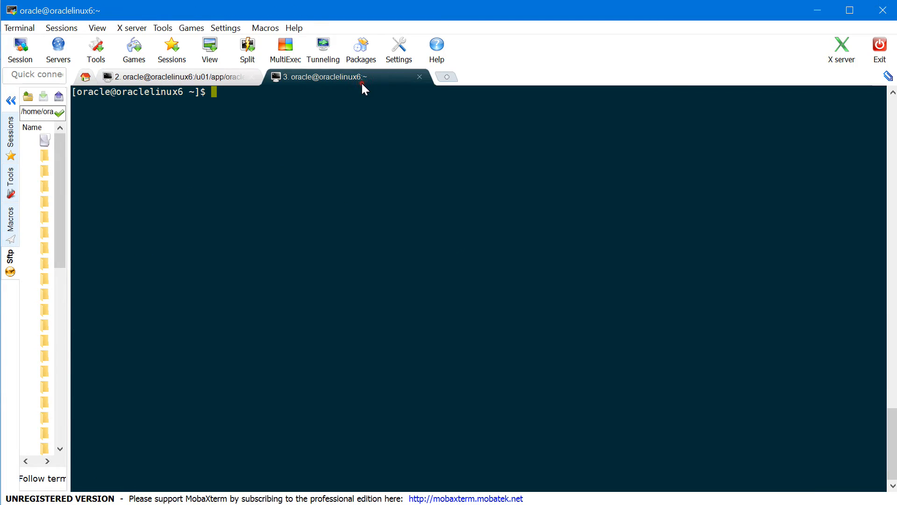
{"action": "right_click", "coordinate": [411, 181]}
{"action": "type", "text": ".pi"}
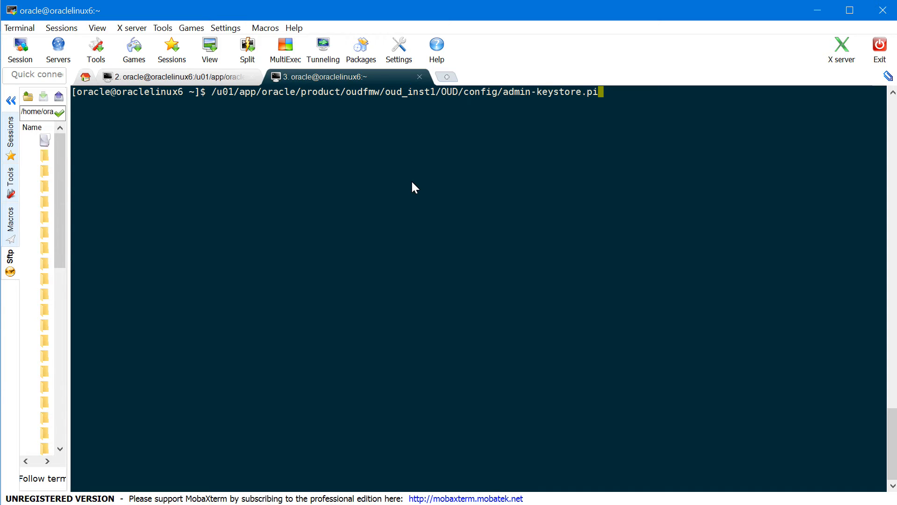
{"action": "type", "text": "n"}
{"action": "key", "text": "Return"}
{"action": "type", "text": "more"}
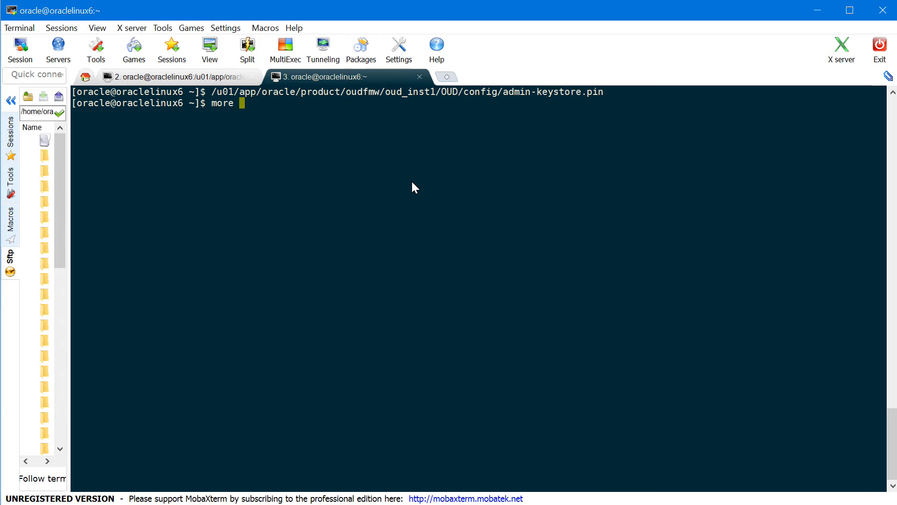
{"action": "double_click", "coordinate": [453, 94]}
{"action": "right_click", "coordinate": [454, 94]}
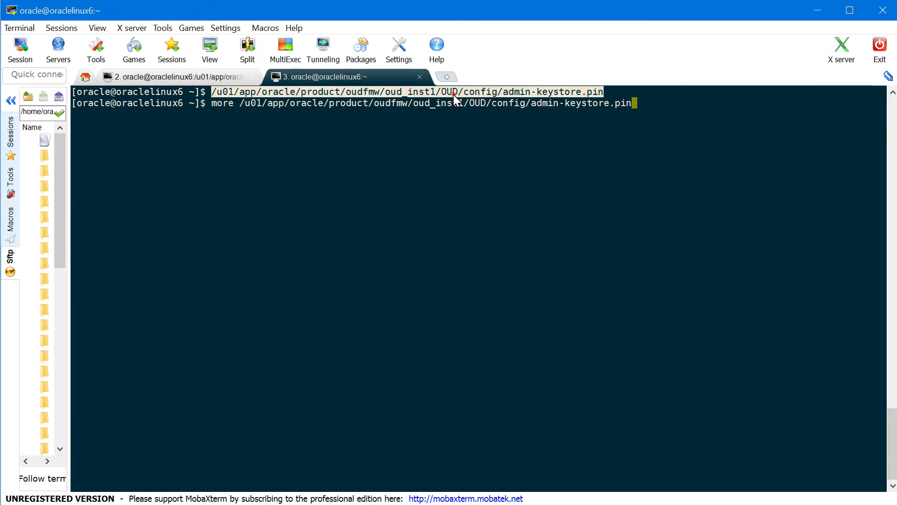
{"action": "key", "text": "Return"}
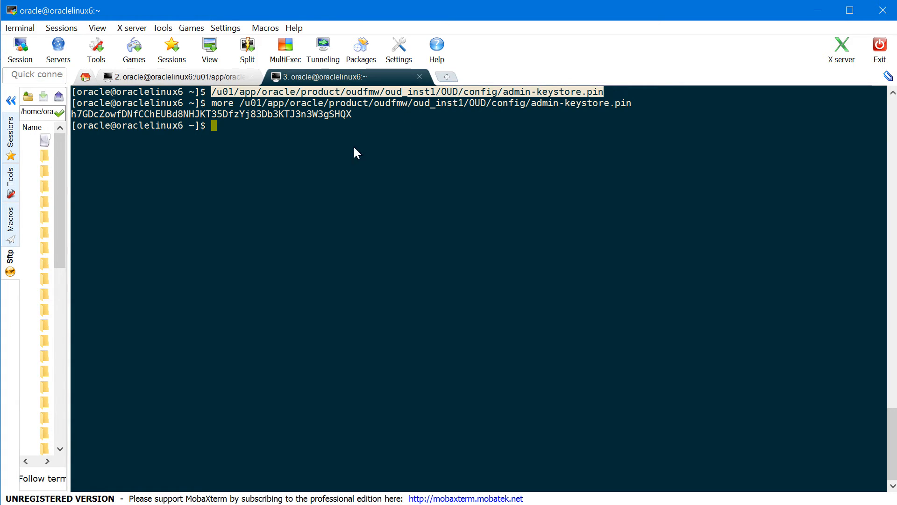
{"action": "double_click", "coordinate": [270, 115]}
{"action": "key", "text": "ctrl+c"}
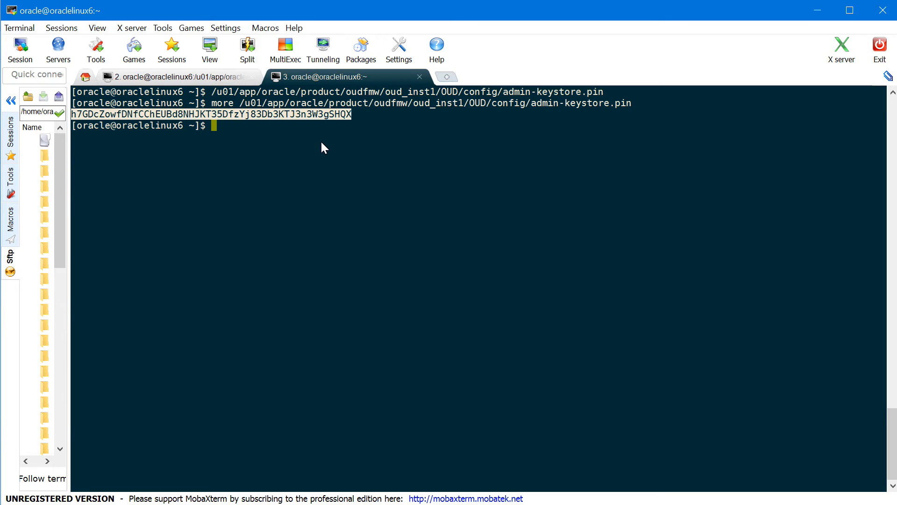
Paste the PIN as IDSTORE_KEYSTORE_PASSWORD, save prepareIDStore.properties with :wq!, and clear the screen
{"action": "left_click", "coordinate": [163, 76]}
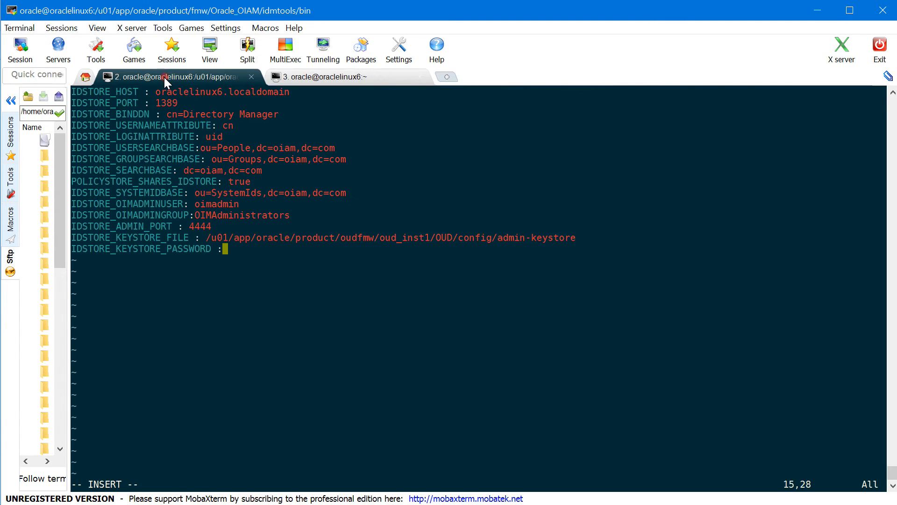
{"action": "right_click", "coordinate": [282, 270]}
{"action": "key", "text": "Escape"}
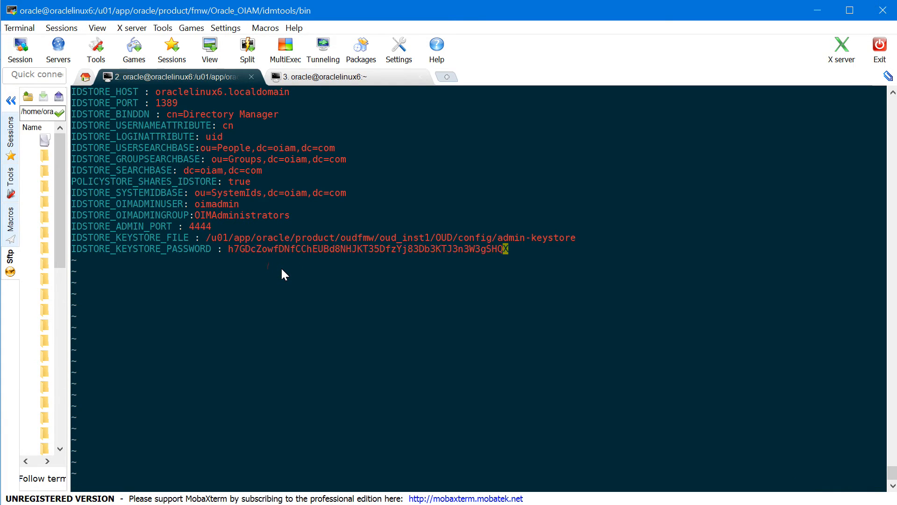
{"action": "type", "text": ":wq!"}
{"action": "key", "text": "Return"}
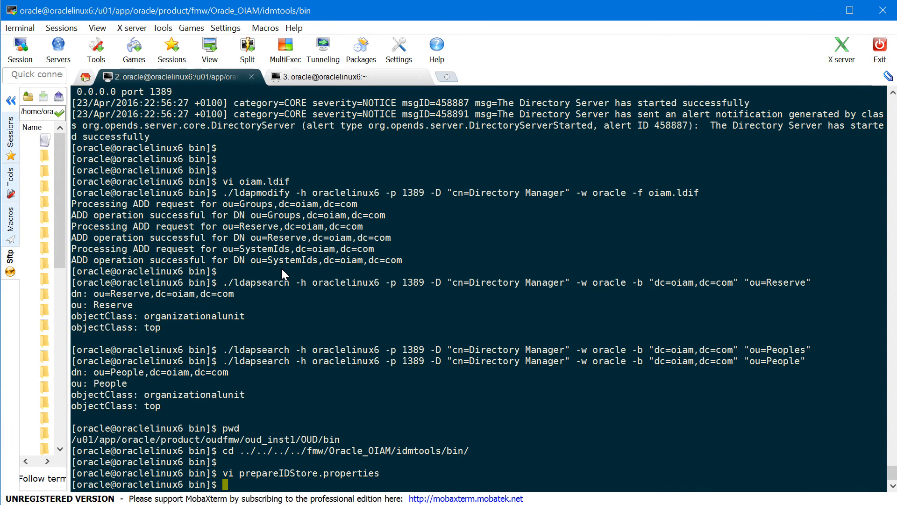
{"action": "key", "text": "ctrl+l"}
{"action": "key", "text": "Return"}
{"action": "key", "text": "Return"}
{"action": "key", "text": "Return"}
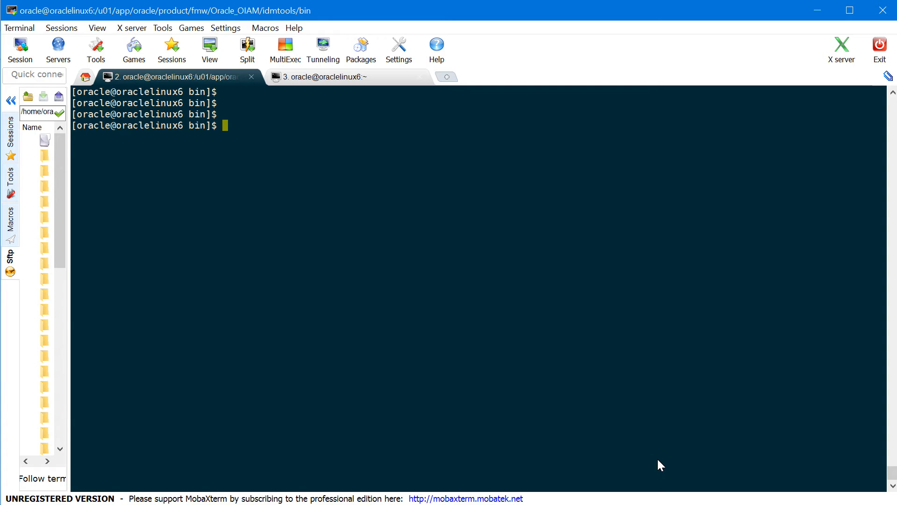
List the bin directory and export ORACLE_HOME=/u01/app/oracle/product/fmw/Oracle_OIAM
{"action": "type", "text": "ls"}
{"action": "key", "text": "Return"}
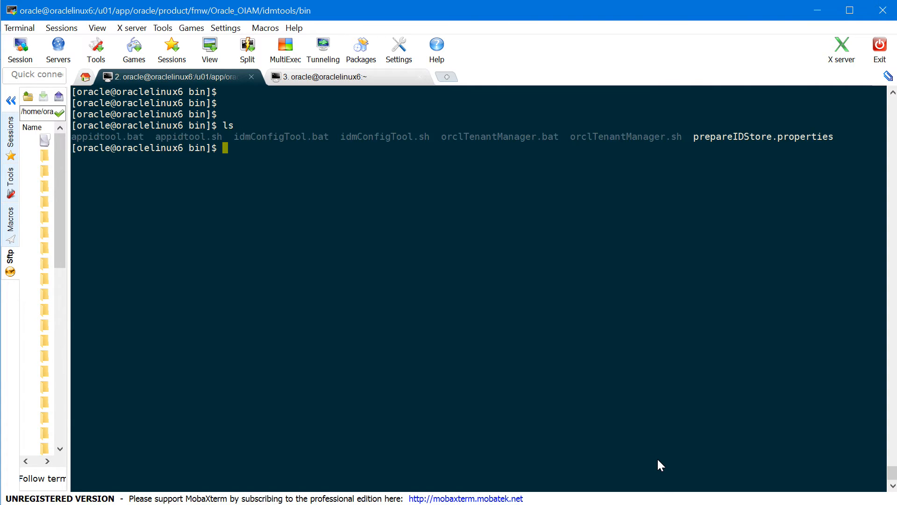
{"action": "key", "text": "Return"}
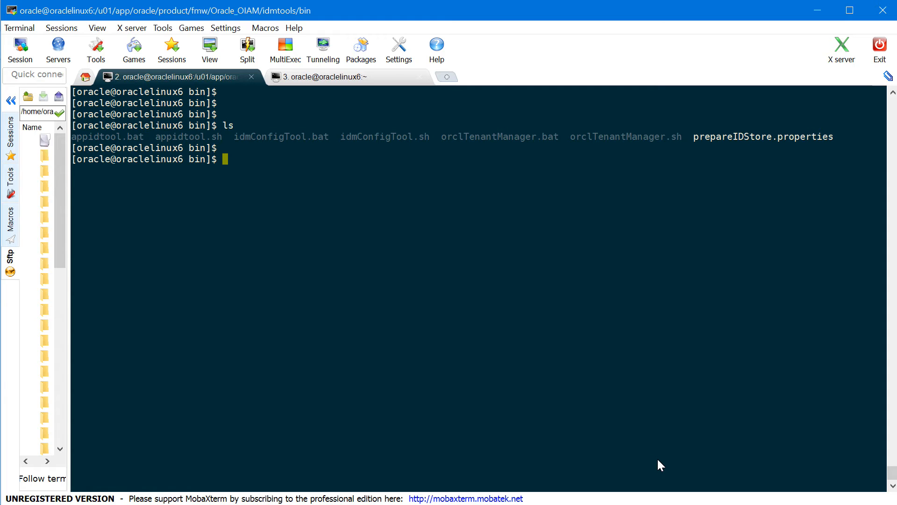
{"action": "type", "text": "export ORACLE_HOME"}
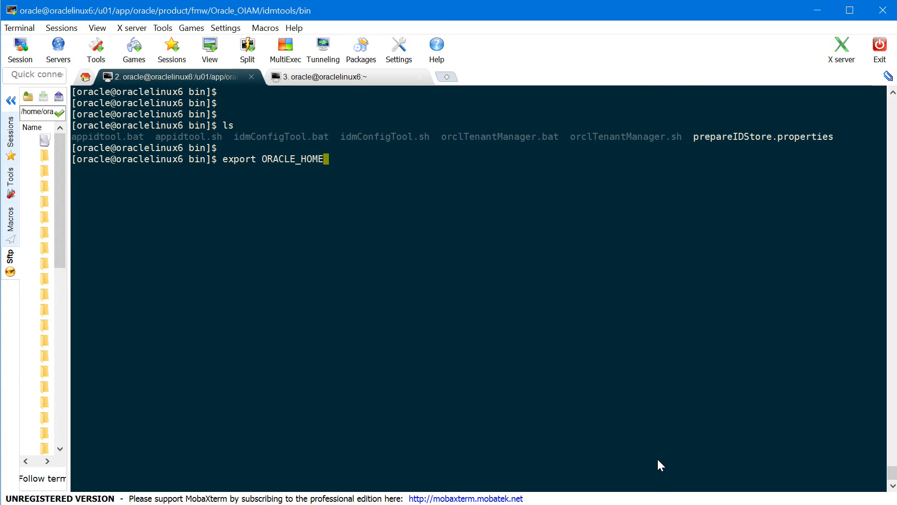
{"action": "type", "text": "=/u01/app/oracle/p"}
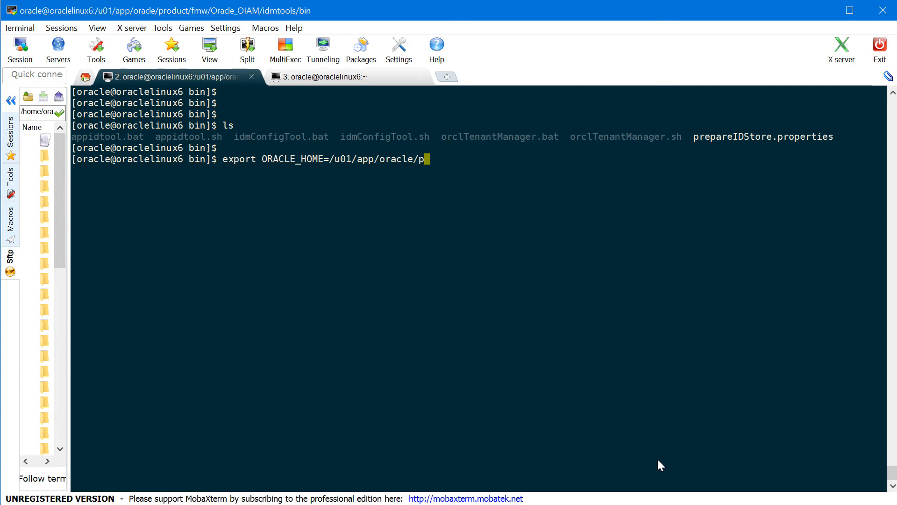
{"action": "key", "text": "Tab"}
{"action": "type", "text": "fmw/Or"}
{"action": "key", "text": "Tab"}
{"action": "type", "text": "OIAM"}
{"action": "key", "text": "Return"}
Export MW_HOME as the copied /u01/app/oracle/product/fmw path
{"action": "type", "text": "expo"}
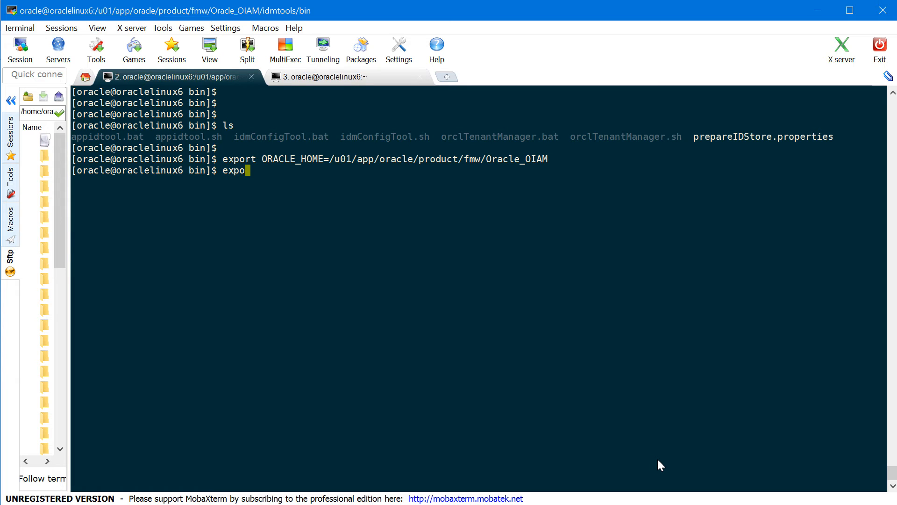
{"action": "type", "text": "rt MW_HOME="}
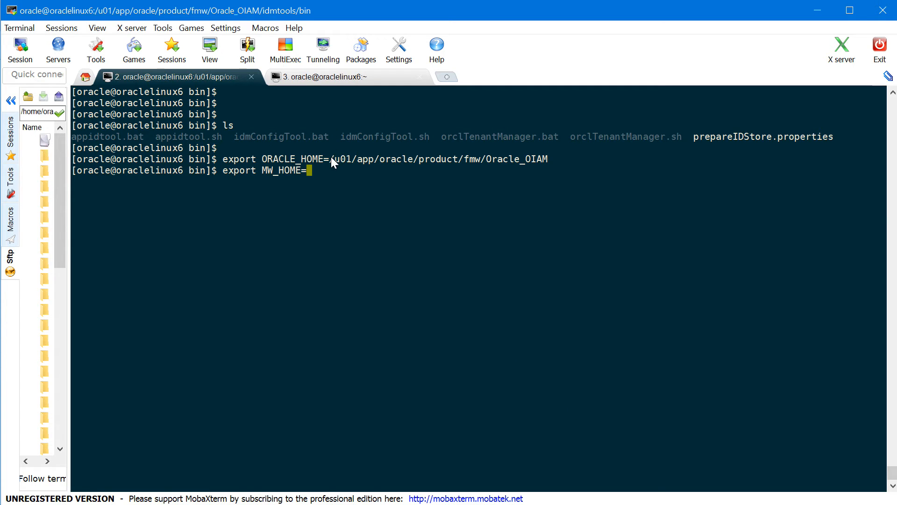
{"action": "left_click_drag", "start_coordinate": [332, 158], "coordinate": [479, 158]}
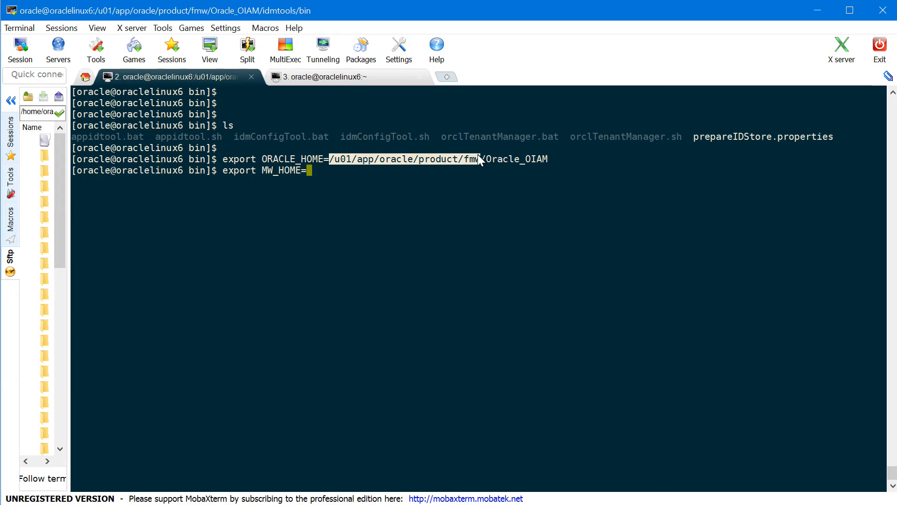
{"action": "right_click", "coordinate": [479, 157]}
{"action": "key", "text": "Return"}
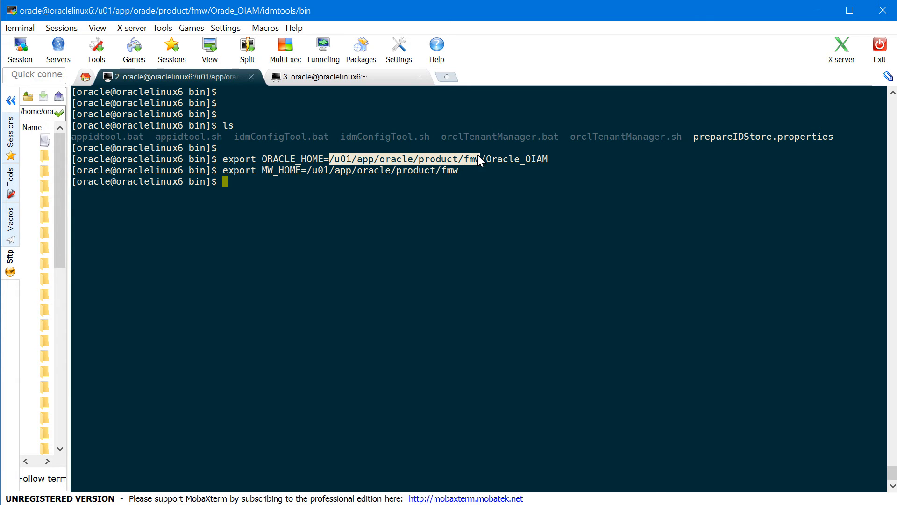
{"action": "key", "text": "Return"}
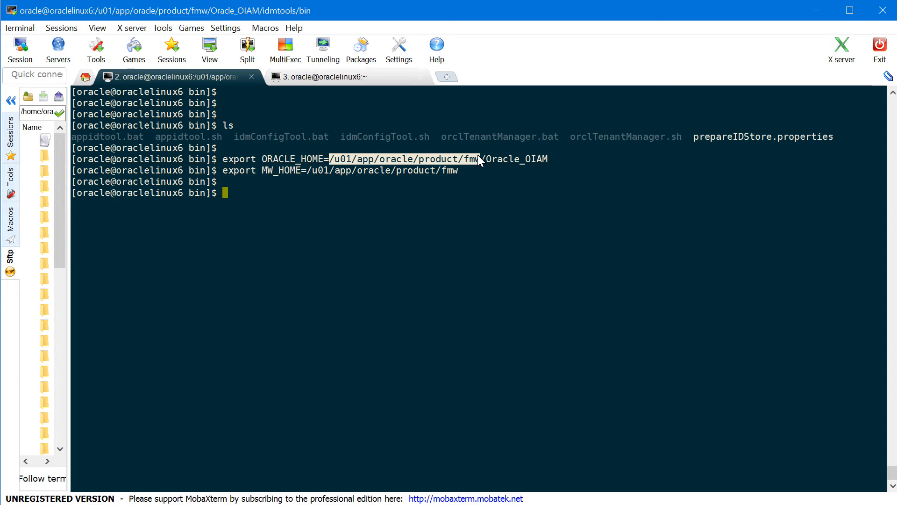
Run idmConfigTool.sh -prepareIDStore mode=OIM with prepareIDStore.properties, correcting and rerunning the command
{"action": "type", "text": "./id"}
{"action": "key", "text": "Tab"}
{"action": "type", "text": "s"}
{"action": "key", "text": "Tab"}
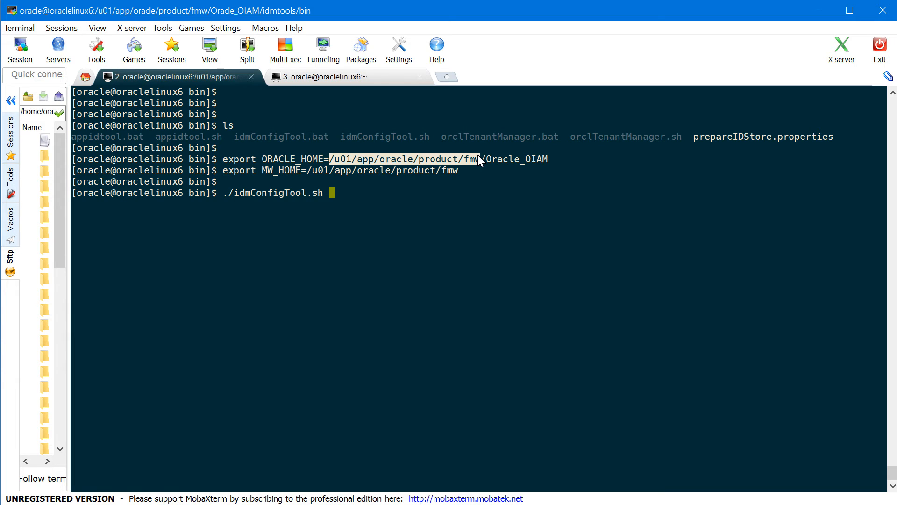
{"action": "type", "text": "-prepareIDSt"}
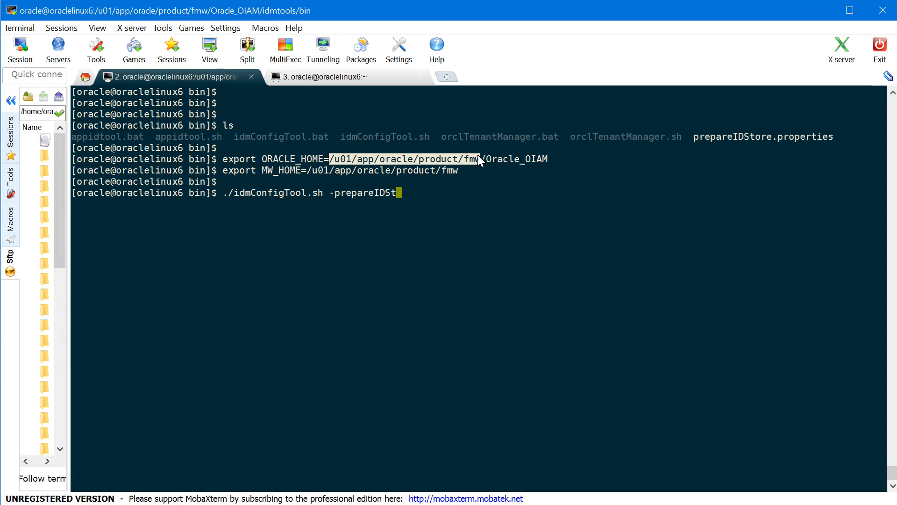
{"action": "type", "text": "ore mode=0"}
{"action": "type", "text": "IM inp"}
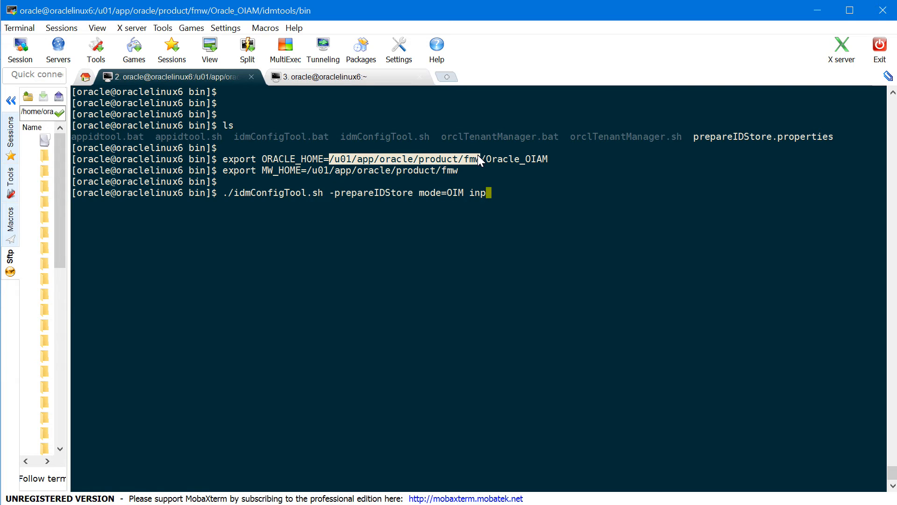
{"action": "type", "text": "utfile=prepareIDSt"}
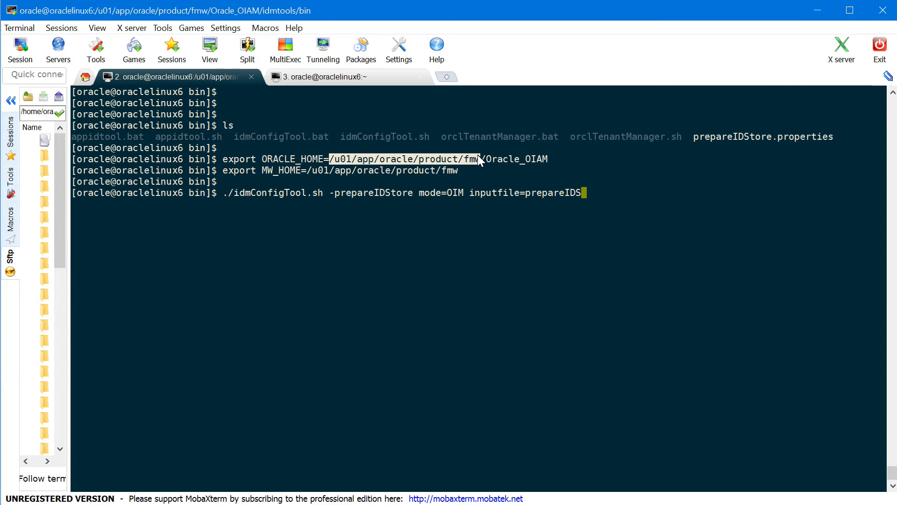
{"action": "type", "text": "ore.properties"}
{"action": "key", "text": "Return"}
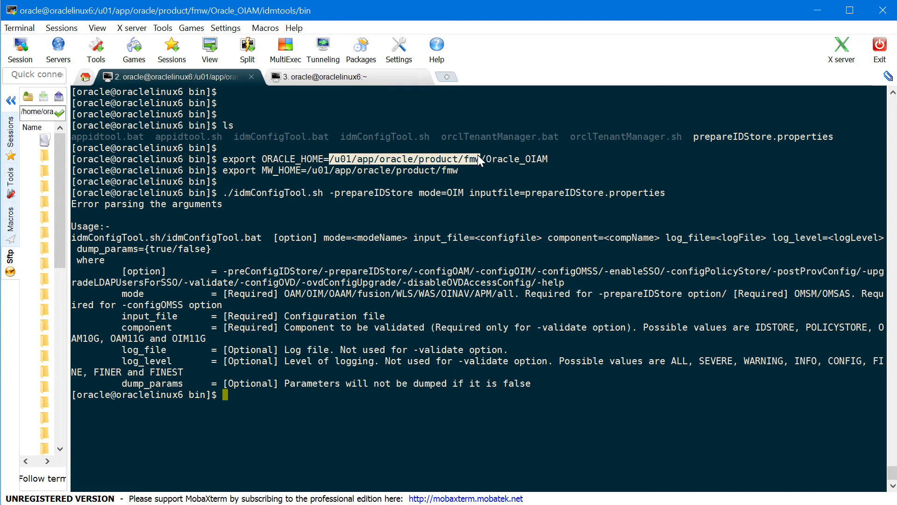
{"action": "key", "text": "Up"}
{"action": "key", "text": "Left"}
{"action": "key", "text": "Left"}
{"action": "key", "text": "Left"}
{"action": "key", "text": "Left"}
{"action": "key", "text": "Left"}
{"action": "key", "text": "Left"}
{"action": "key", "text": "Left"}
{"action": "key", "text": "Left"}
{"action": "key", "text": "Left"}
{"action": "key", "text": "Left"}
{"action": "key", "text": "Left"}
{"action": "key", "text": "Left"}
{"action": "key", "text": "Left"}
{"action": "key", "text": "Left"}
{"action": "key", "text": "Left"}
{"action": "key", "text": "Left"}
{"action": "key", "text": "Left"}
{"action": "key", "text": "Left"}
{"action": "key", "text": "Left"}
{"action": "key", "text": "Left"}
{"action": "key", "text": "Left"}
{"action": "key", "text": "Left"}
{"action": "key", "text": "Left"}
{"action": "key", "text": "Left"}
{"action": "key", "text": "Left"}
{"action": "key", "text": "Left"}
{"action": "key", "text": "Left"}
{"action": "key", "text": "Left"}
{"action": "key", "text": "Left"}
{"action": "type", "text": "_"}
{"action": "key", "text": "Return"}
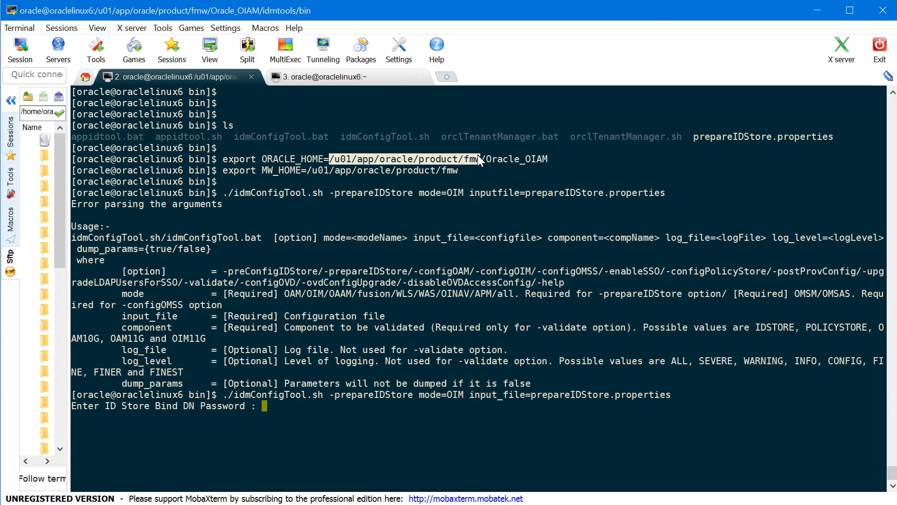
Enter the bind DN password and the oimadmin password twice, letting the tool finish
{"action": "key", "text": "Return"}
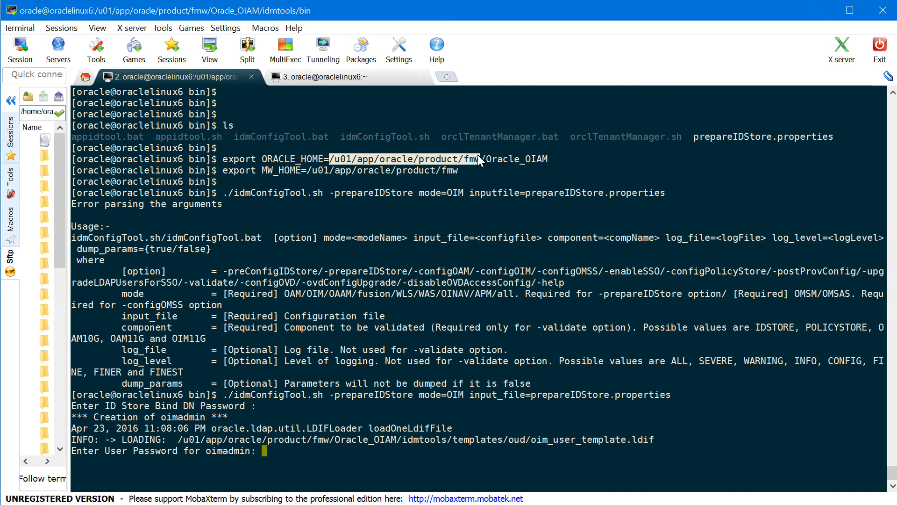
{"action": "key", "text": "Return"}
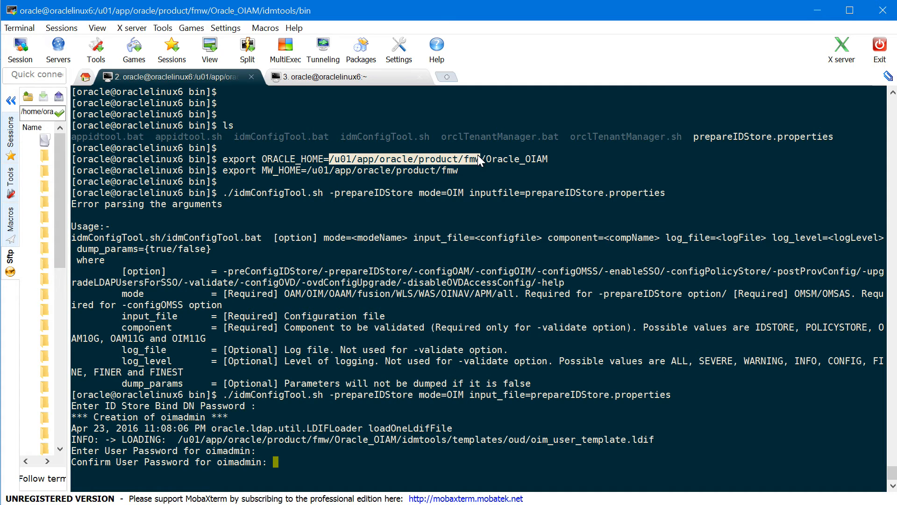
{"action": "key", "text": "Return"}
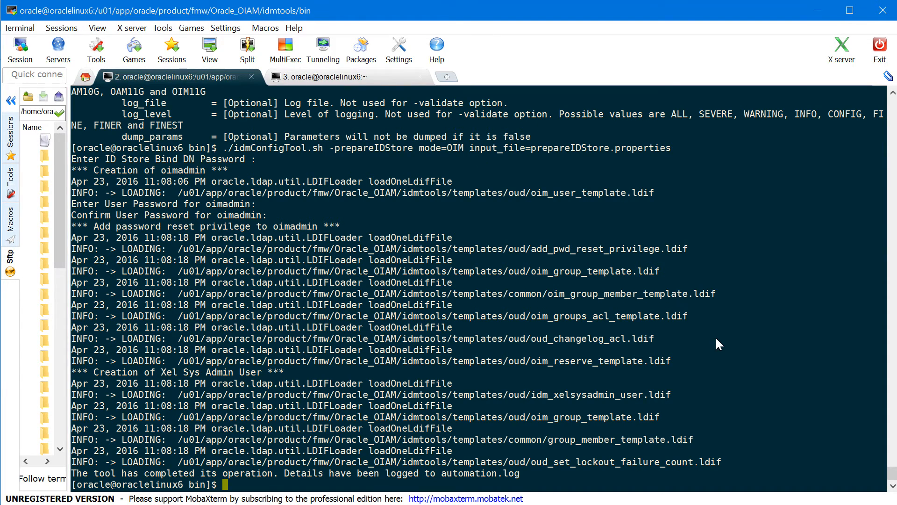
{"action": "key", "text": "Return"}
{"action": "key", "text": "Return"}
{"action": "key", "text": "Return"}
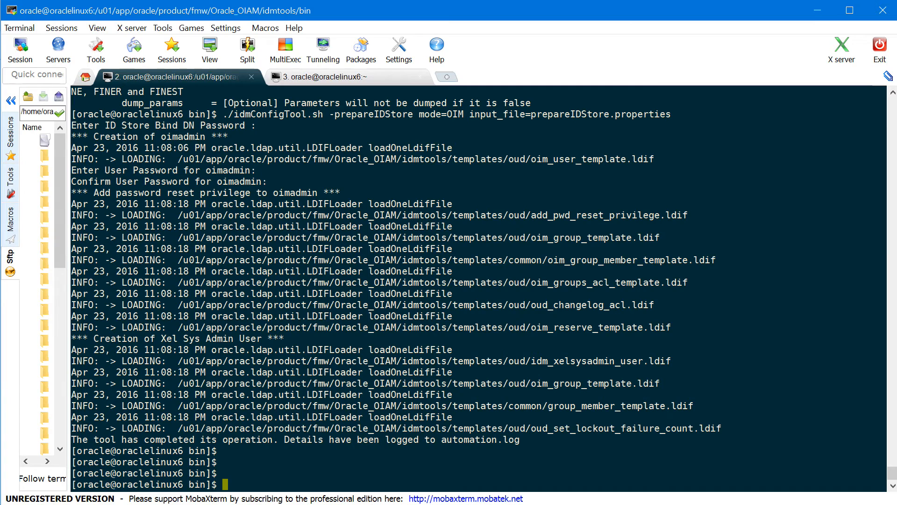
Export DOMAIN_HOME=/u01/app/oracle/product/fmw/user_projects/domains/OIAMDomain/
{"action": "type", "text": "export DOMAIN_HOME"}
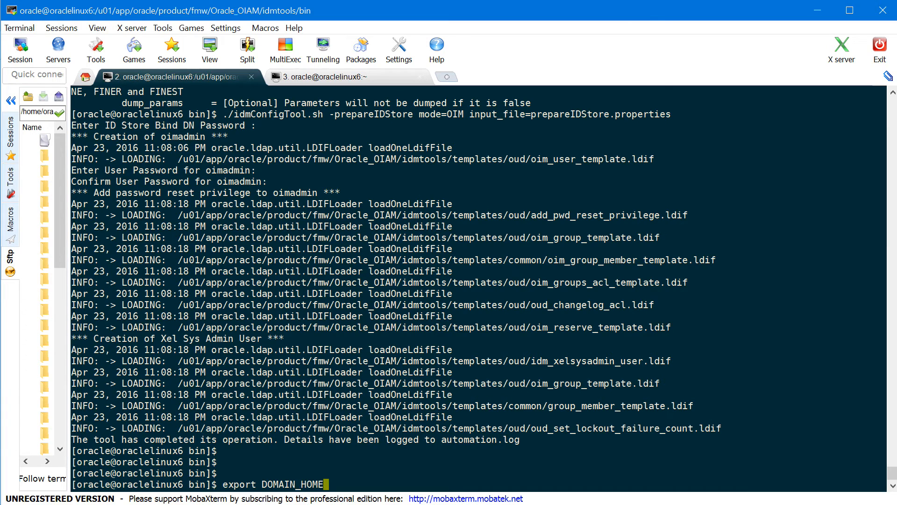
{"action": "type", "text": "=/u01/app/orac"}
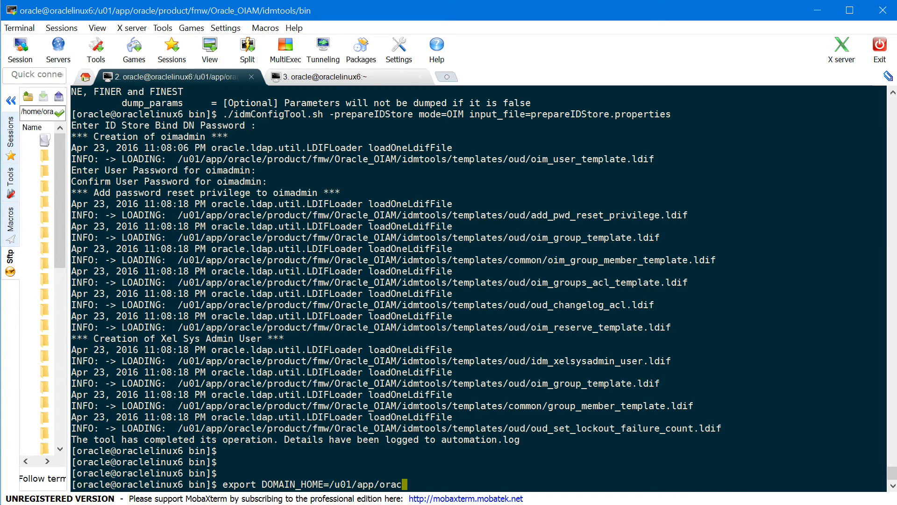
{"action": "type", "text": "le/product/fmw/"}
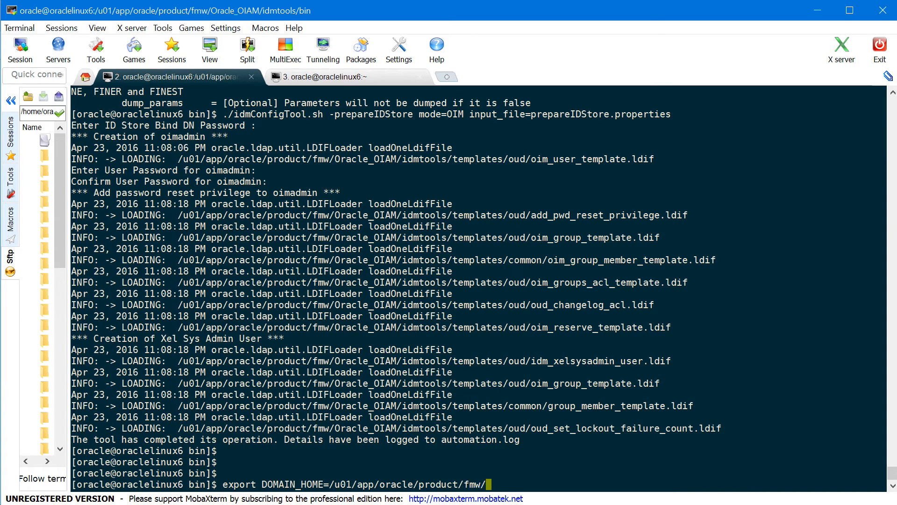
{"action": "type", "text": "user_projects/domains/"}
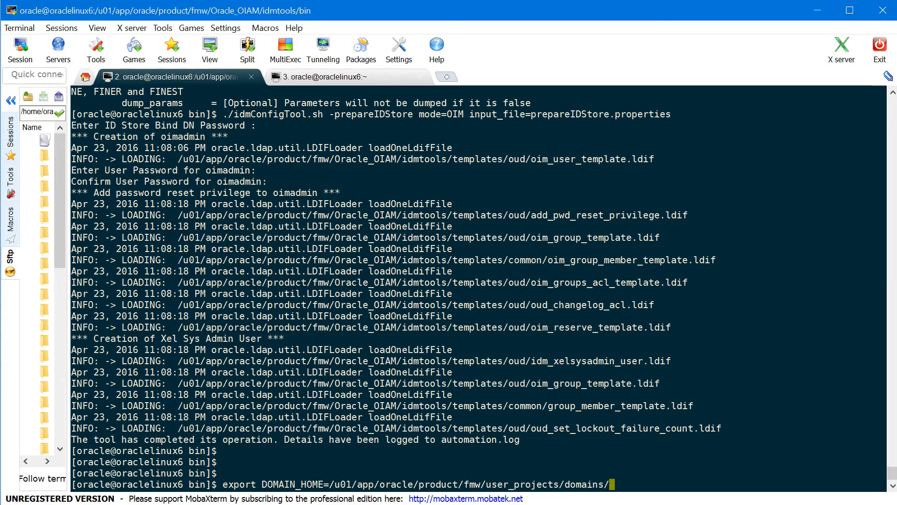
{"action": "key", "text": "Tab"}
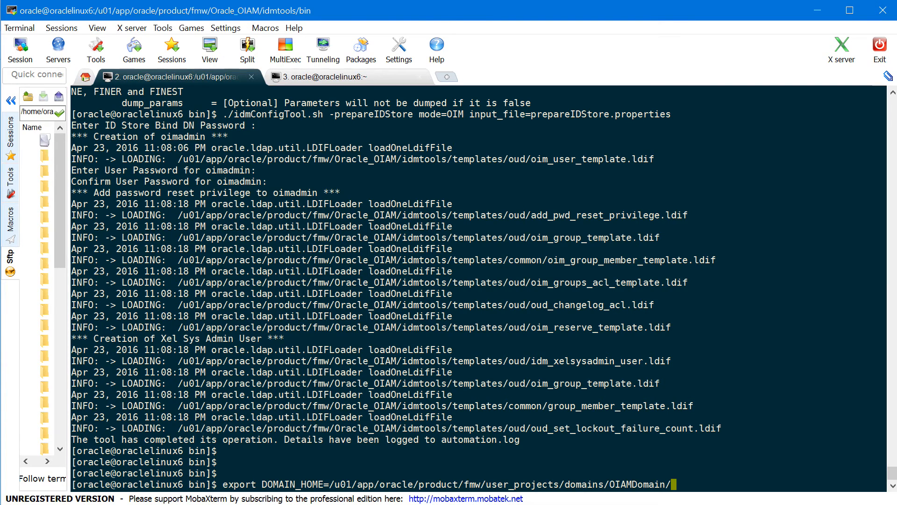
{"action": "key", "text": "Return"}
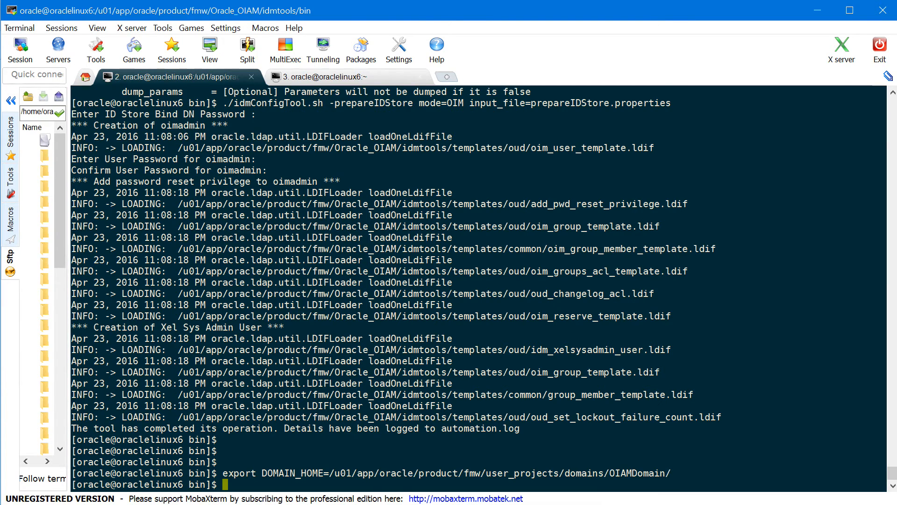
{"action": "key", "text": "Return"}
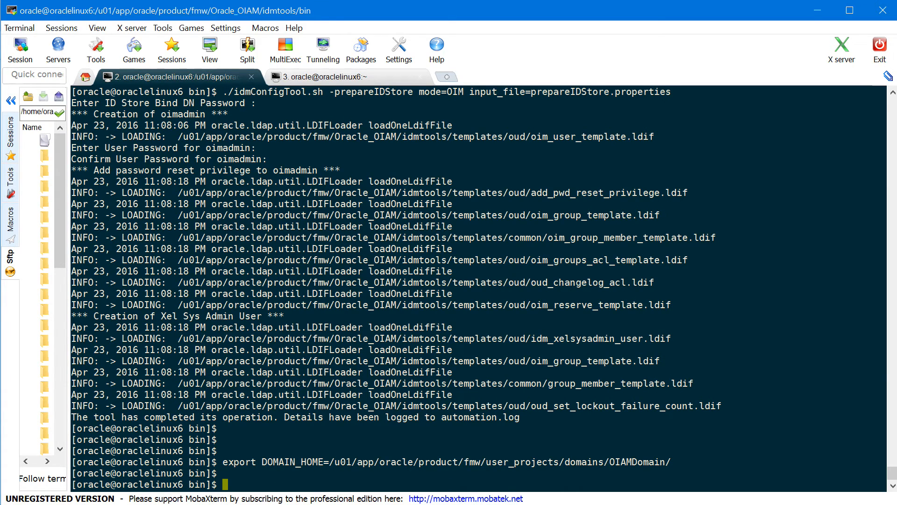
Change into the Oracle_OIAM bin directory with cd ../../bin/, checking with pwd, and enter ./config.sh
{"action": "type", "text": "pwd"}
{"action": "key", "text": "Return"}
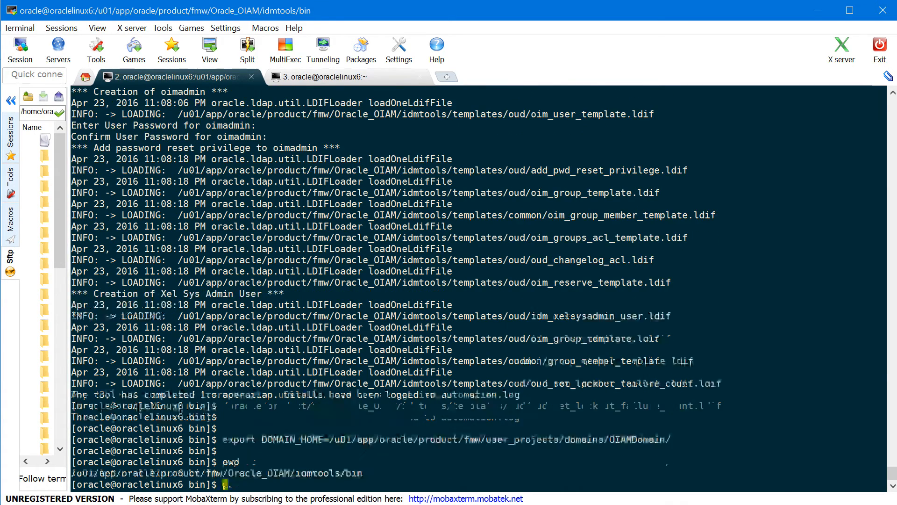
{"action": "type", "text": "cd."}
{"action": "type", "text": "../"}
{"action": "type", "text": ".."}
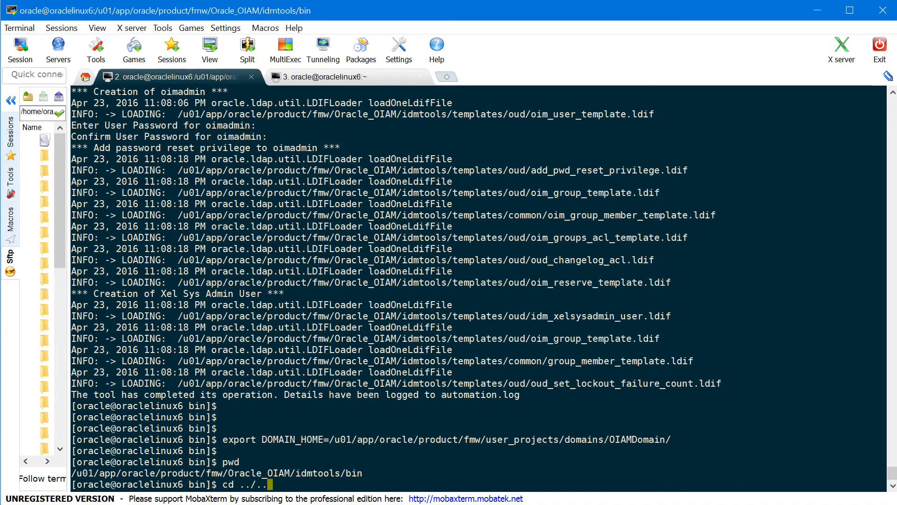
{"action": "type", "text": "/bin/"}
{"action": "key", "text": "Return"}
{"action": "type", "text": "pwd"}
{"action": "key", "text": "Return"}
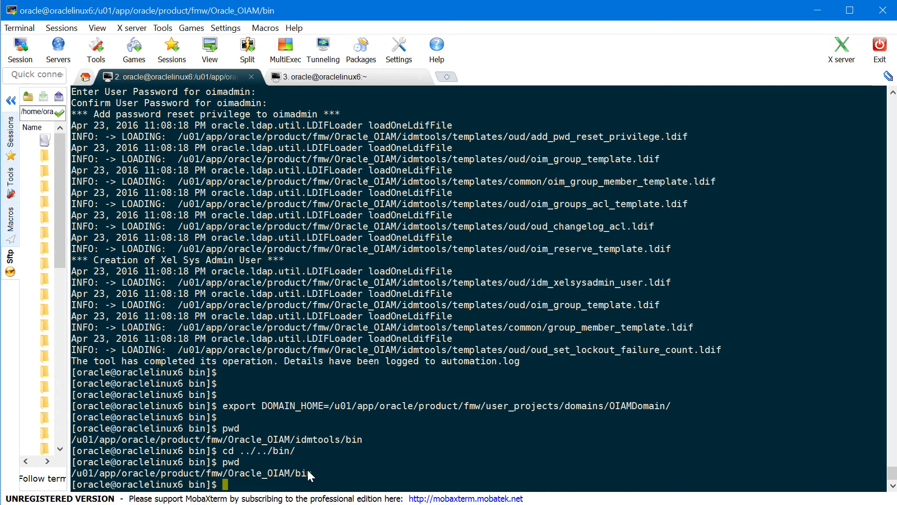
{"action": "key", "text": "Return"}
{"action": "key", "text": "Return"}
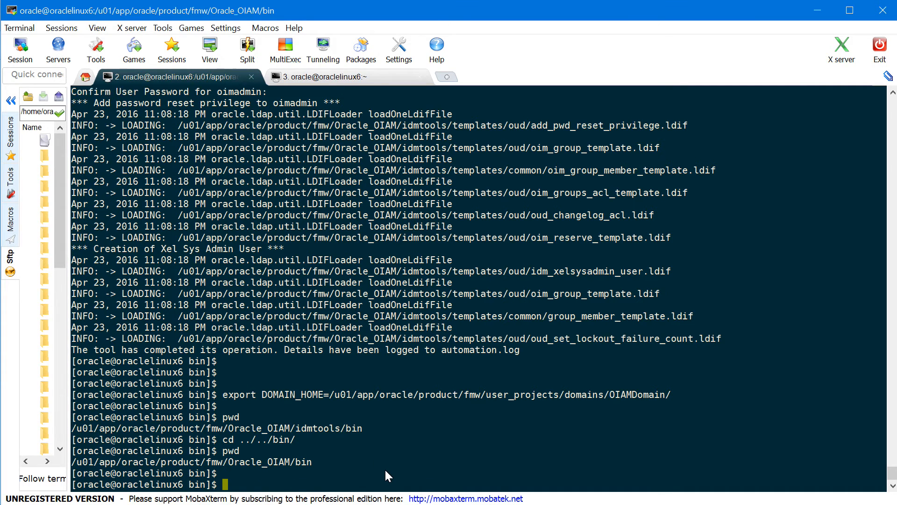
{"action": "type", "text": "./conf"}
{"action": "key", "text": "Tab"}
Launch config.sh, pass the Welcome page, and select OIM Server under Oracle Identity Manager
{"action": "key", "text": "Return"}
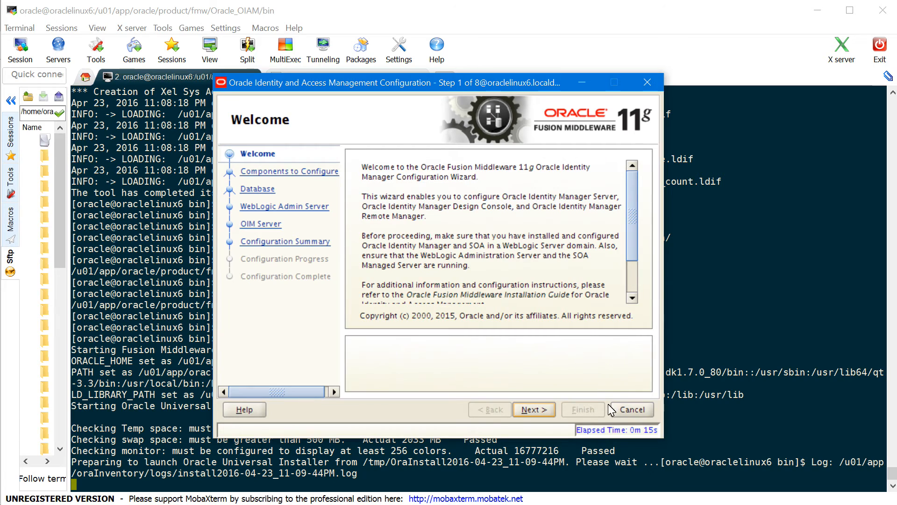
{"action": "left_click", "coordinate": [537, 410]}
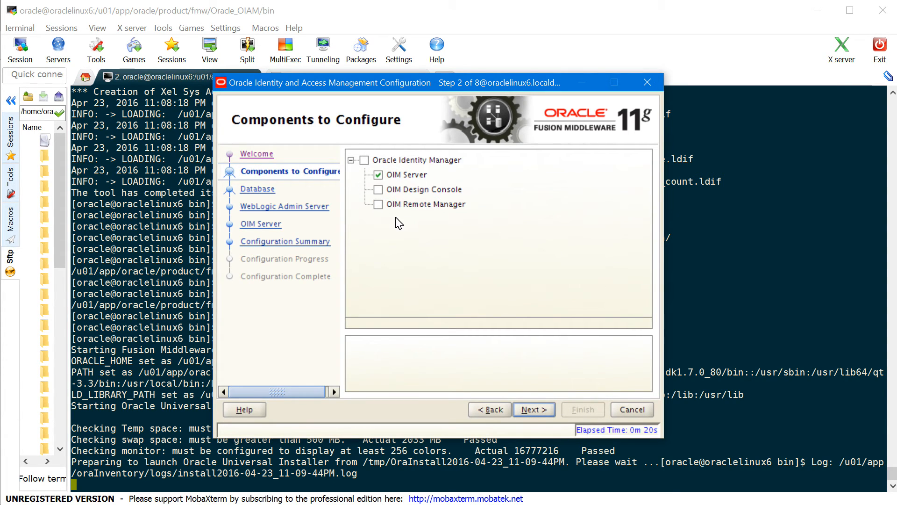
{"action": "left_click", "coordinate": [378, 176]}
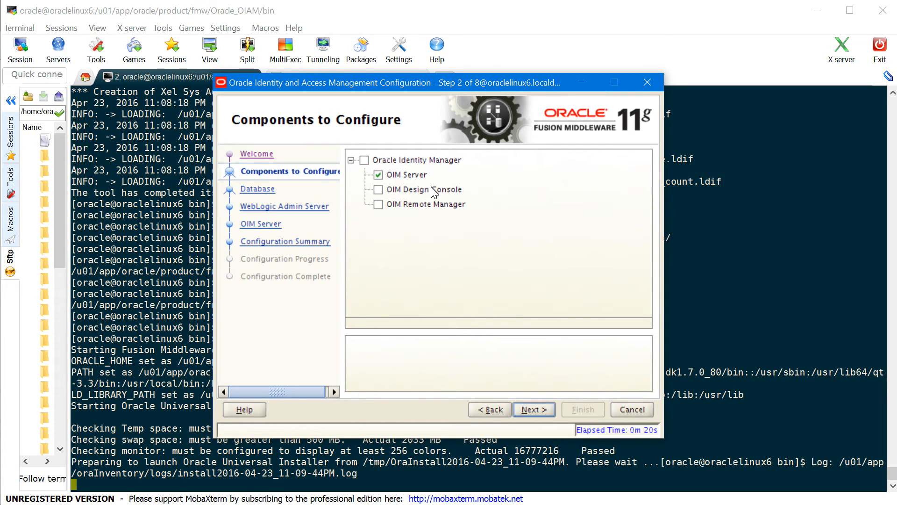
{"action": "left_click", "coordinate": [548, 413]}
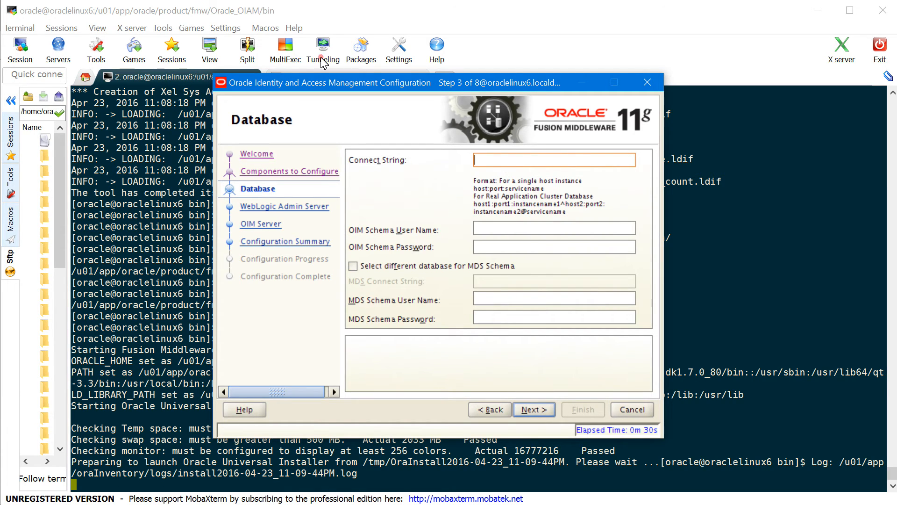
Enter connect string oraclelinux6:1521:orcl with OIAM_OIM and OIAM_MDS schema users and their passwords
{"action": "type", "text": "oraclelinux6"}
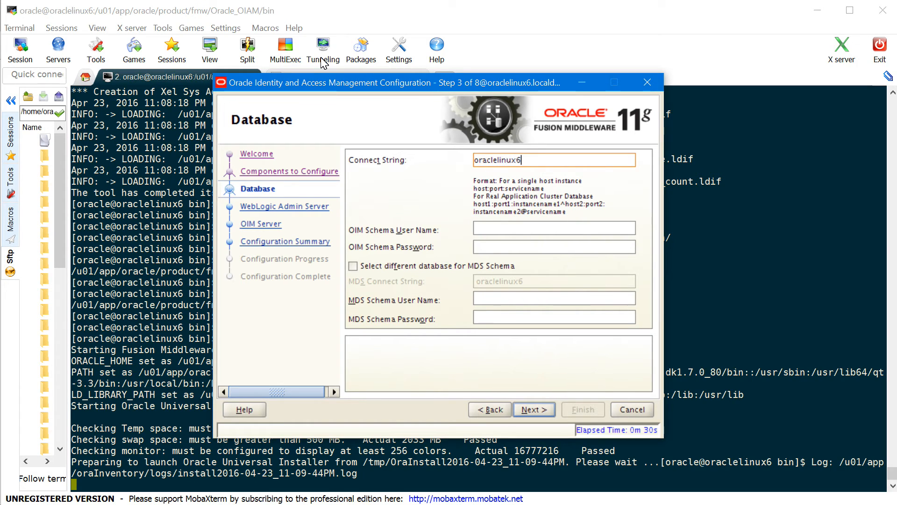
{"action": "type", "text": ":1521:orcl"}
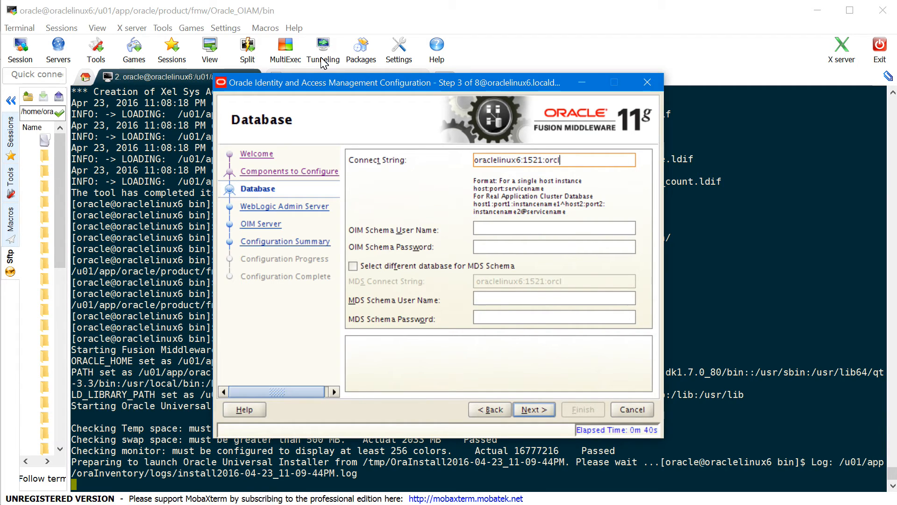
{"action": "left_click", "coordinate": [491, 228]}
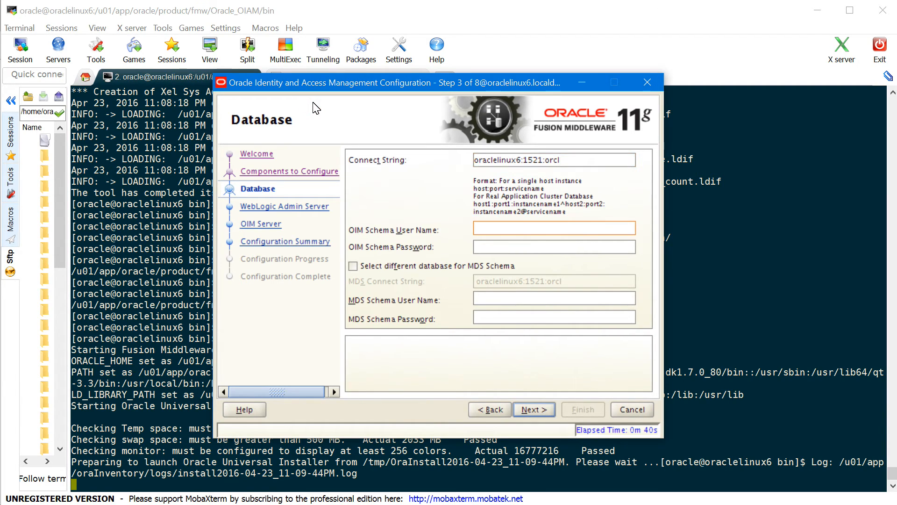
{"action": "type", "text": "OIAM_OIM"}
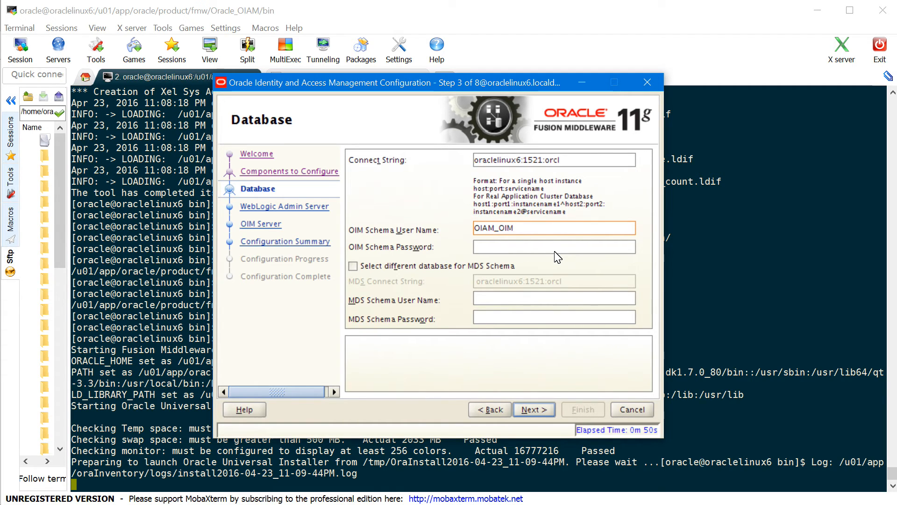
{"action": "key", "text": "Tab"}
{"action": "left_click", "coordinate": [345, 117]}
{"action": "type", "text": "*****"}
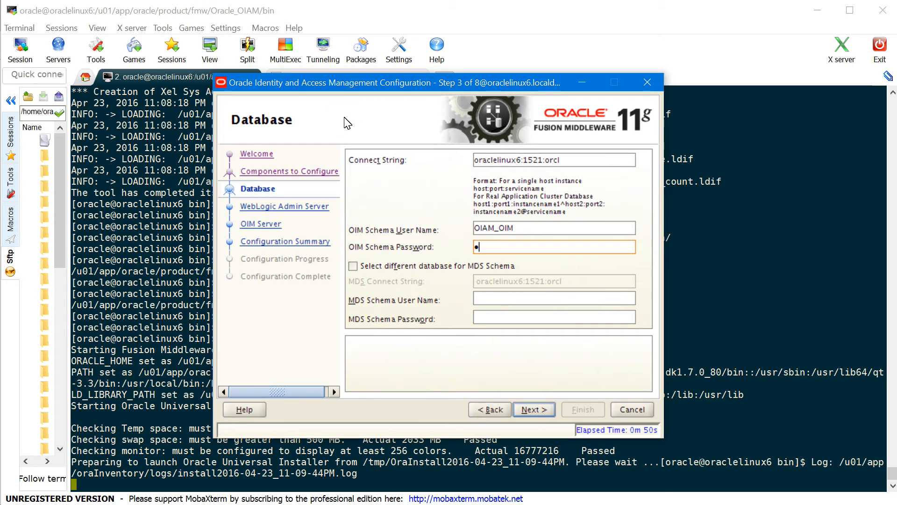
{"action": "type", "text": "*"}
{"action": "key", "text": "Tab"}
{"action": "key", "text": "Tab"}
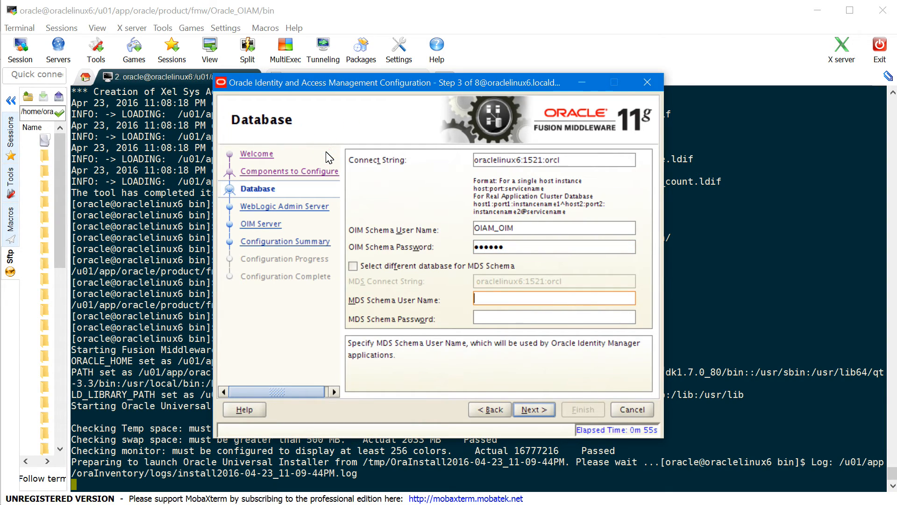
{"action": "type", "text": "OIAM_MDS"}
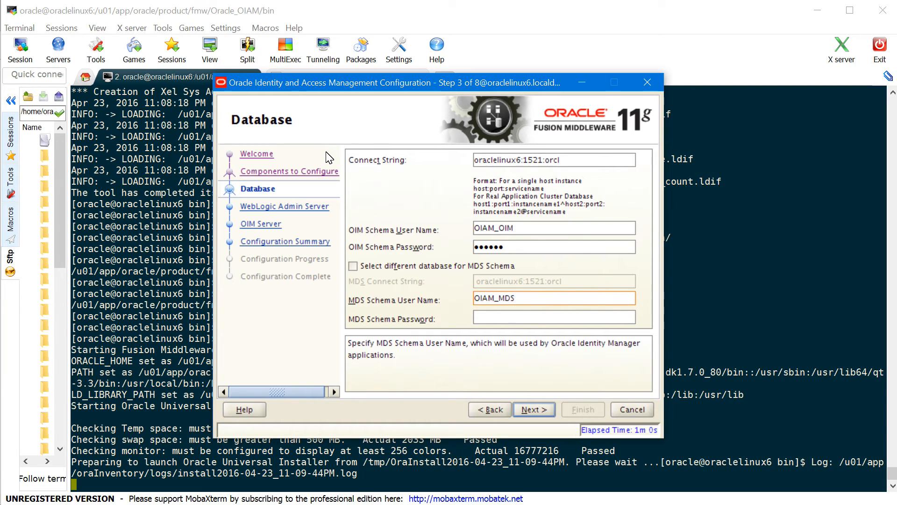
{"action": "key", "text": "Tab"}
{"action": "type", "text": "Oracle"}
{"action": "key", "text": "BackSpace"}
{"action": "key", "text": "BackSpace"}
{"action": "key", "text": "BackSpace"}
{"action": "key", "text": "BackSpace"}
{"action": "key", "text": "BackSpace"}
{"action": "key", "text": "BackSpace"}
{"action": "type", "text": "Oracle"}
{"action": "left_click", "coordinate": [540, 406]}
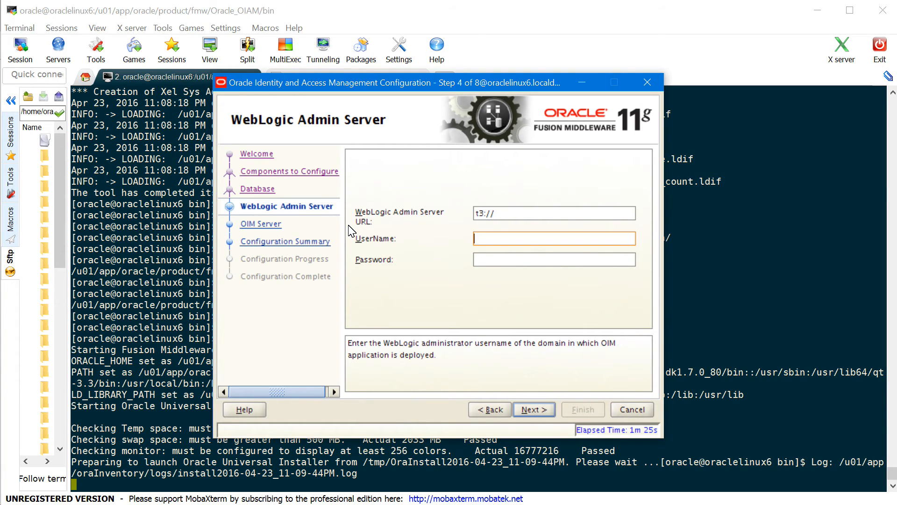
Enter WebLogic admin URL t3://oraclelinux6:7001, user weblogic and its password
{"action": "left_click", "coordinate": [534, 214]}
{"action": "type", "text": "oraclelinux"}
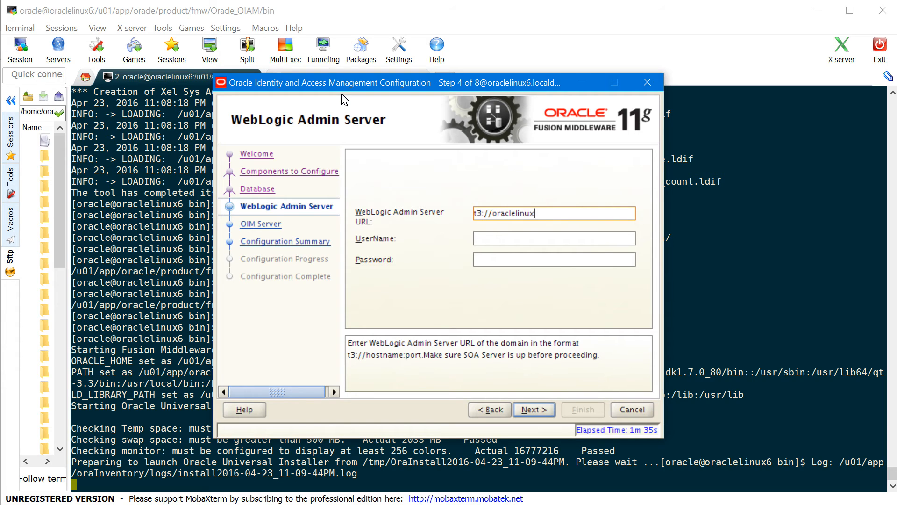
{"action": "type", "text": "6:7001"}
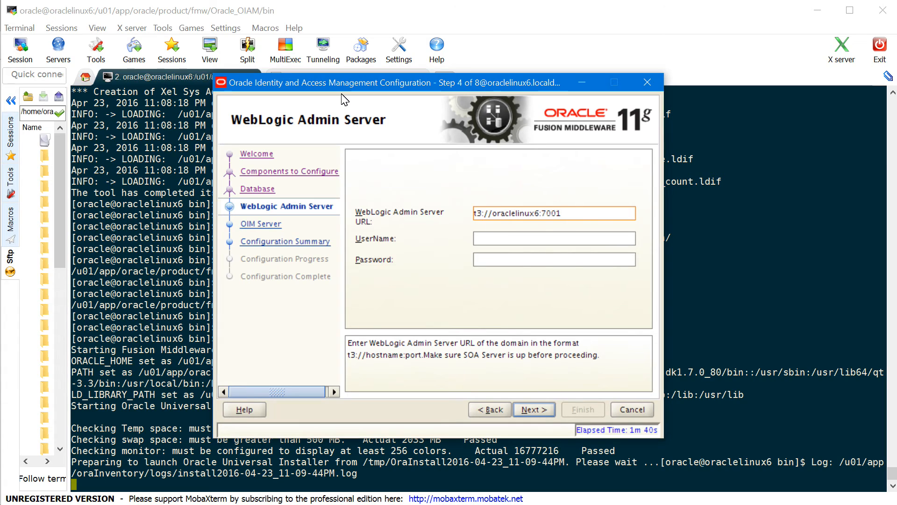
{"action": "left_click", "coordinate": [537, 238]}
{"action": "type", "text": "weblogic"}
{"action": "key", "text": "Tab"}
{"action": "type", "text": "•••••••"}
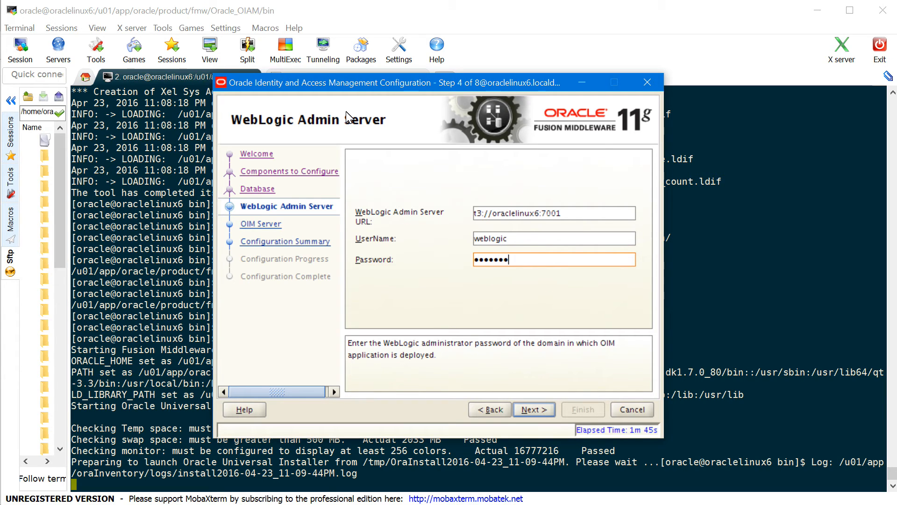
{"action": "left_click", "coordinate": [532, 410]}
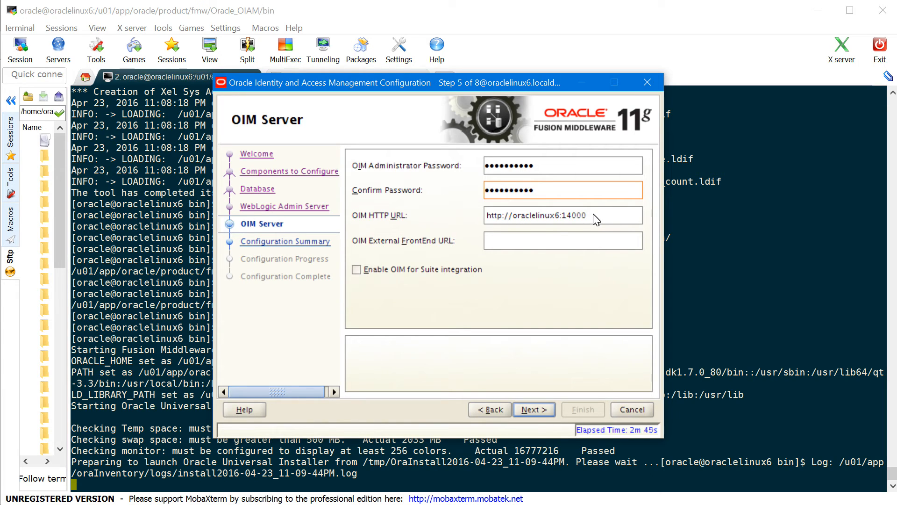
Check Enable OIM for Suite integration on the OIM Server page and proceed
{"action": "left_click", "coordinate": [537, 248]}
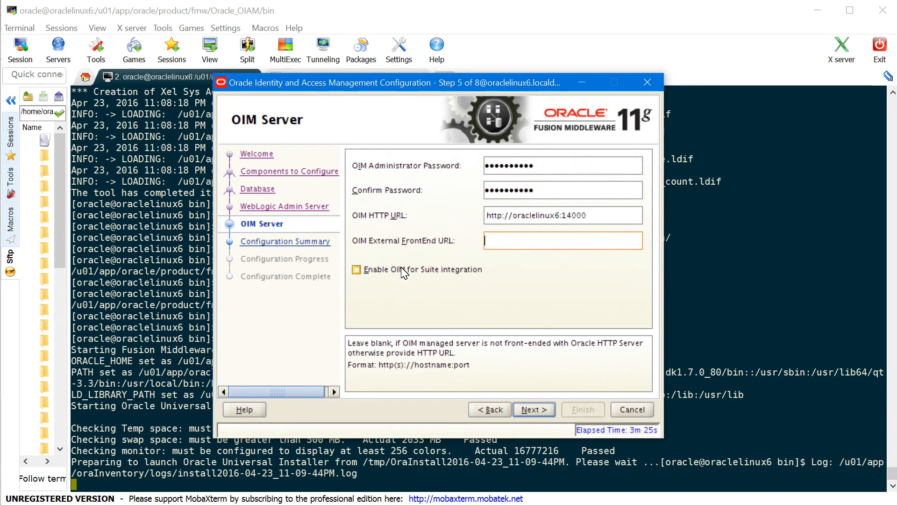
{"action": "left_click", "coordinate": [358, 275]}
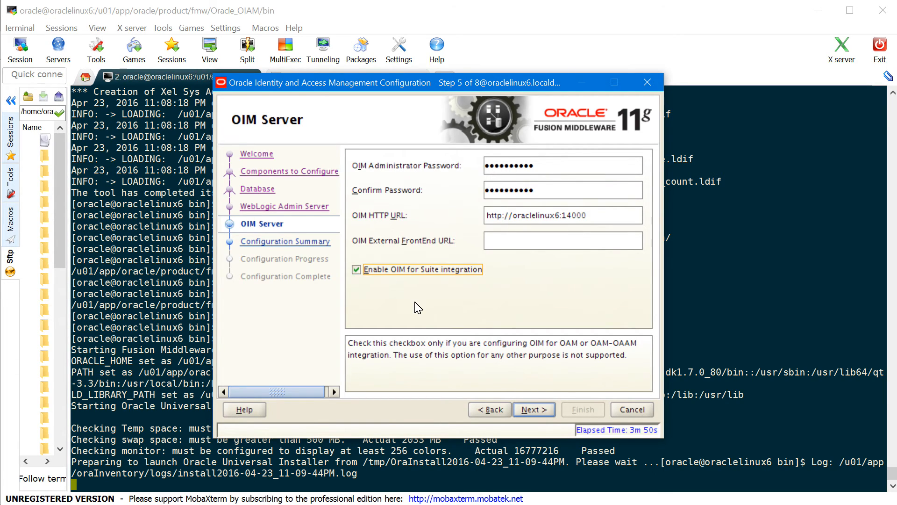
{"action": "left_click", "coordinate": [535, 410]}
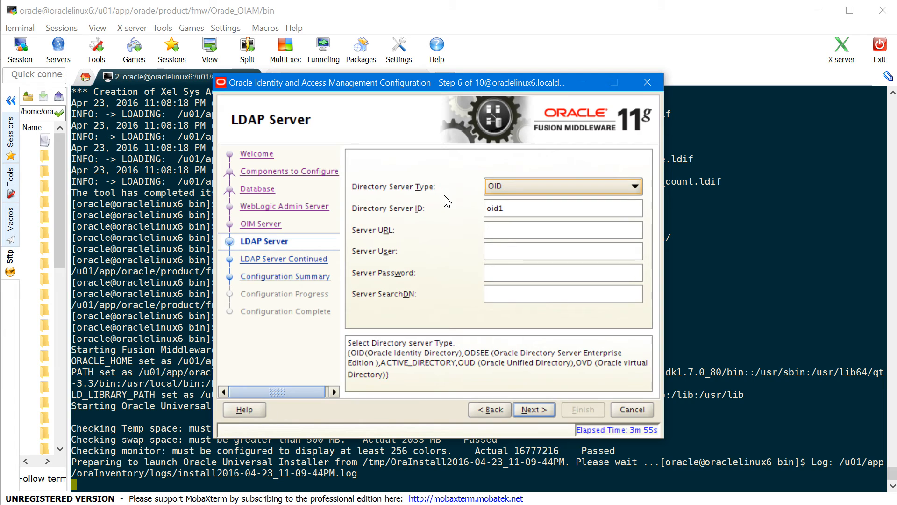
Choose OUD as the directory server type
{"action": "left_click", "coordinate": [529, 192]}
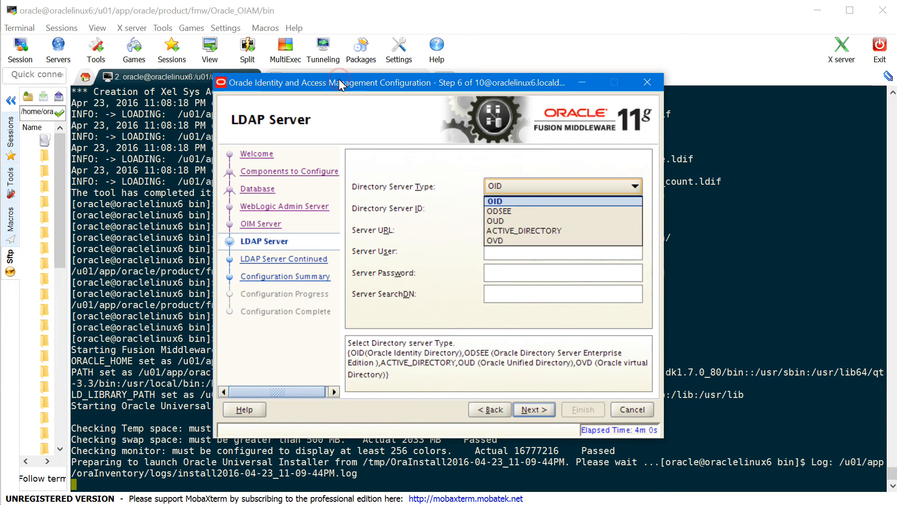
{"action": "left_click", "coordinate": [522, 221]}
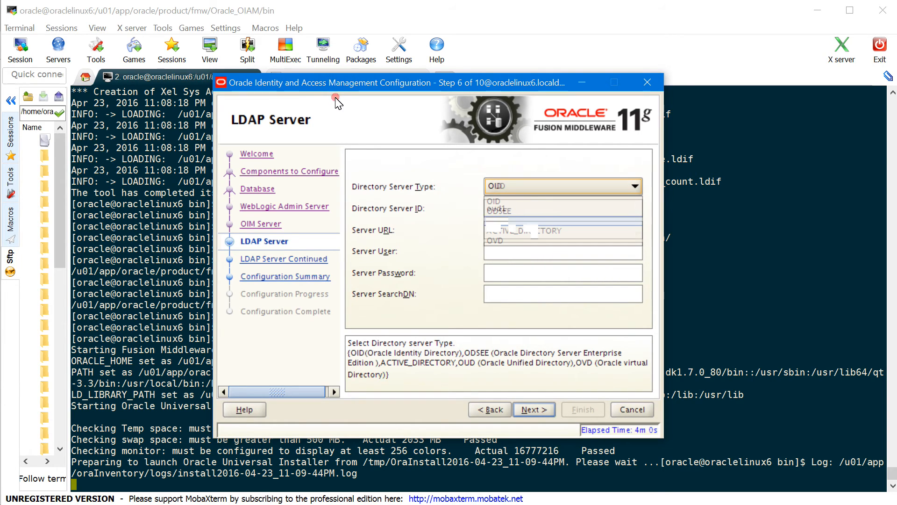
{"action": "left_click", "coordinate": [529, 192]}
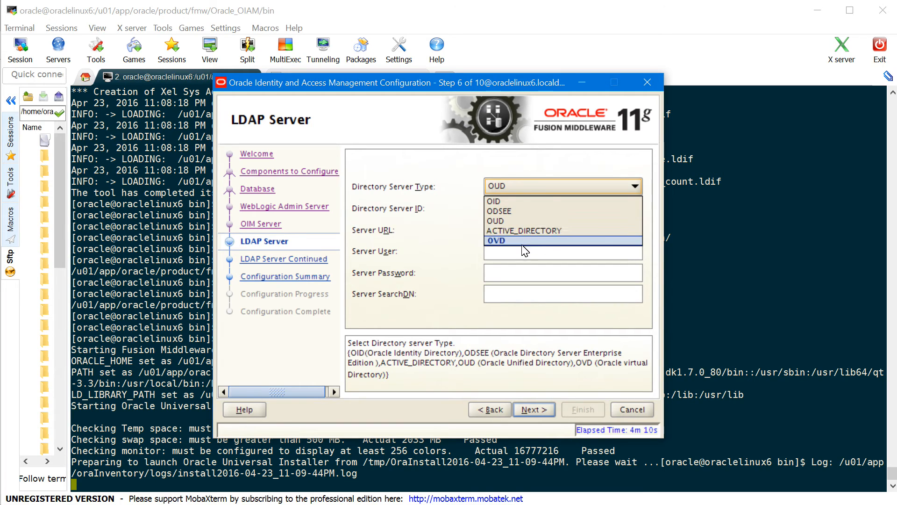
{"action": "left_click", "coordinate": [500, 224]}
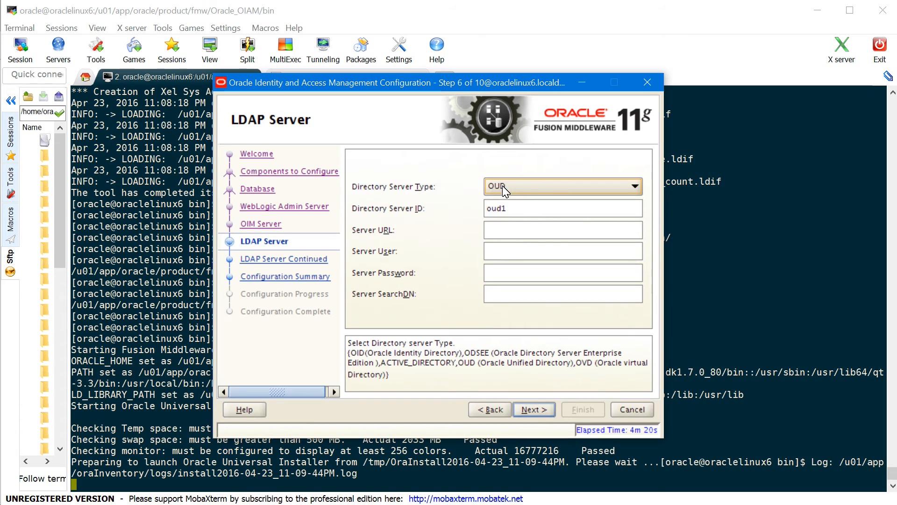
{"action": "key", "text": "Tab"}
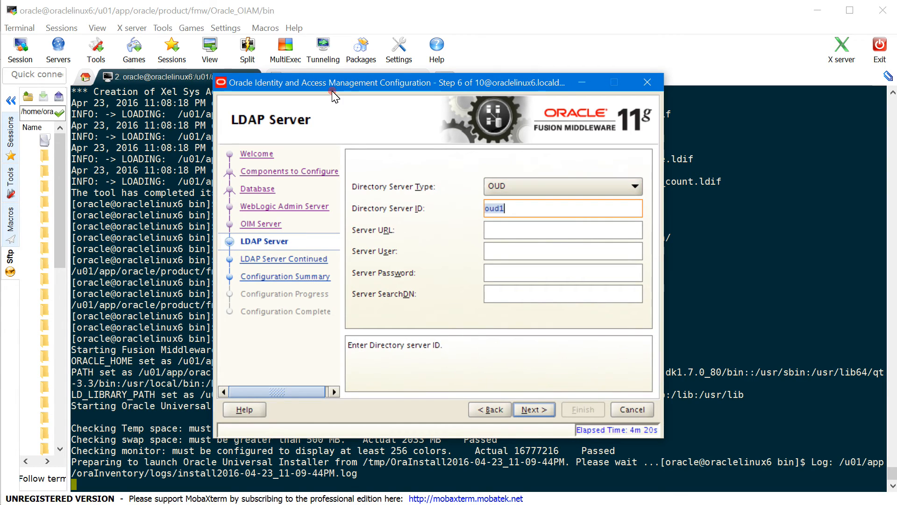
Enter ldap://oraclelinux6:1389, cn=Directory Manager with its password, and search DN dc=oiam,dc=com, accepting the warning
{"action": "left_click", "coordinate": [519, 233]}
{"action": "type", "text": "ldap:"}
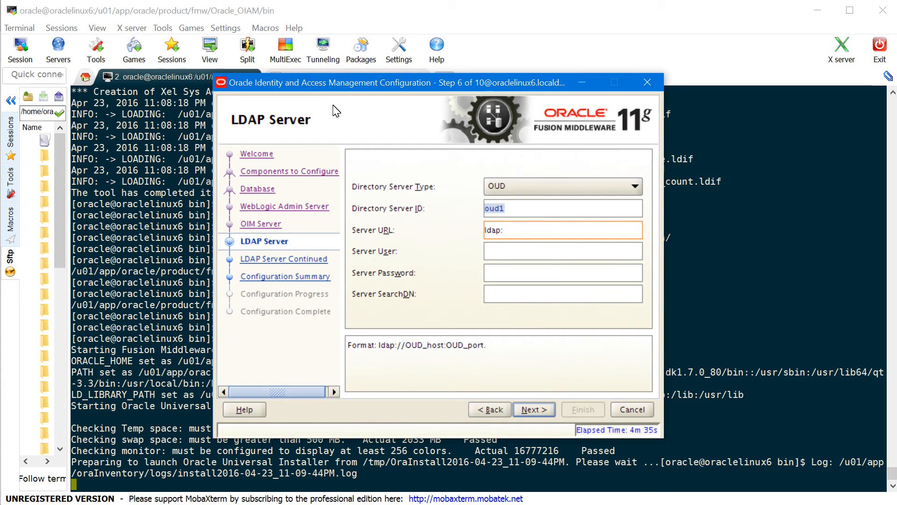
{"action": "type", "text": "//oraclelinux6:1389"}
{"action": "key", "text": "Tab"}
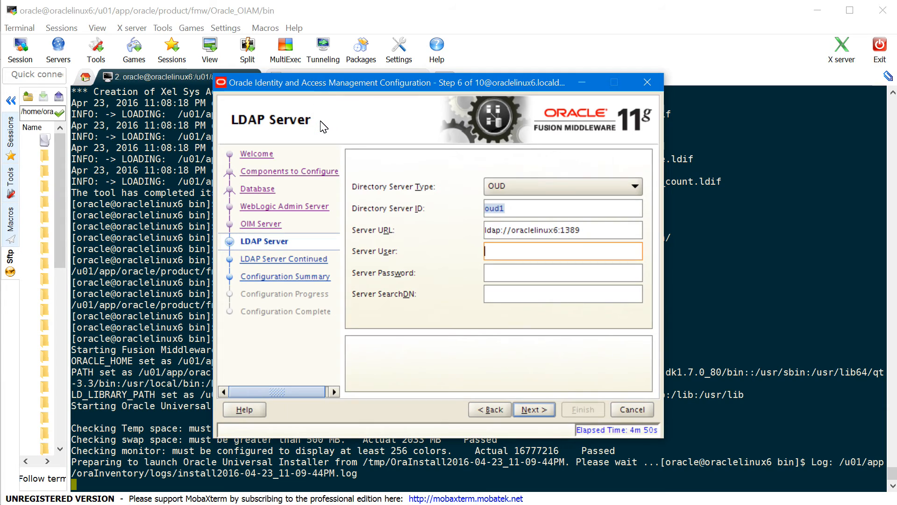
{"action": "type", "text": "cn=Directory Manage"}
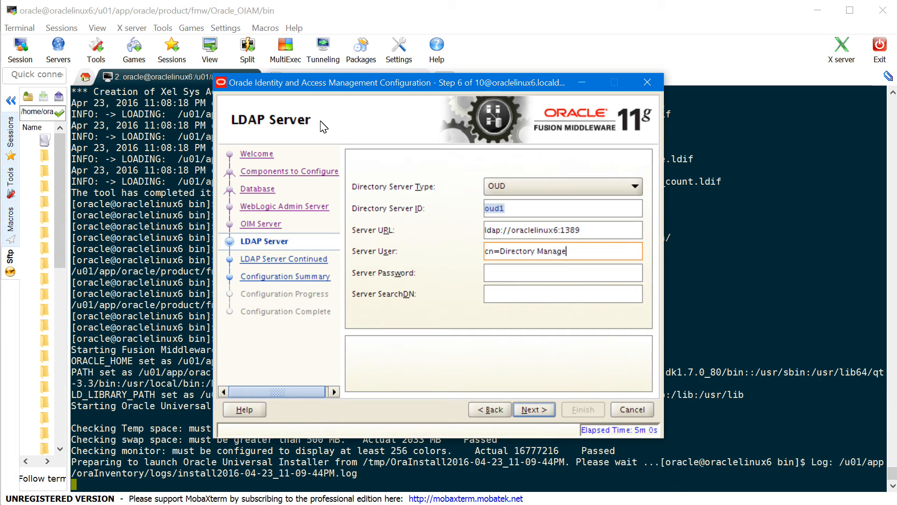
{"action": "type", "text": "r"}
{"action": "key", "text": "Tab"}
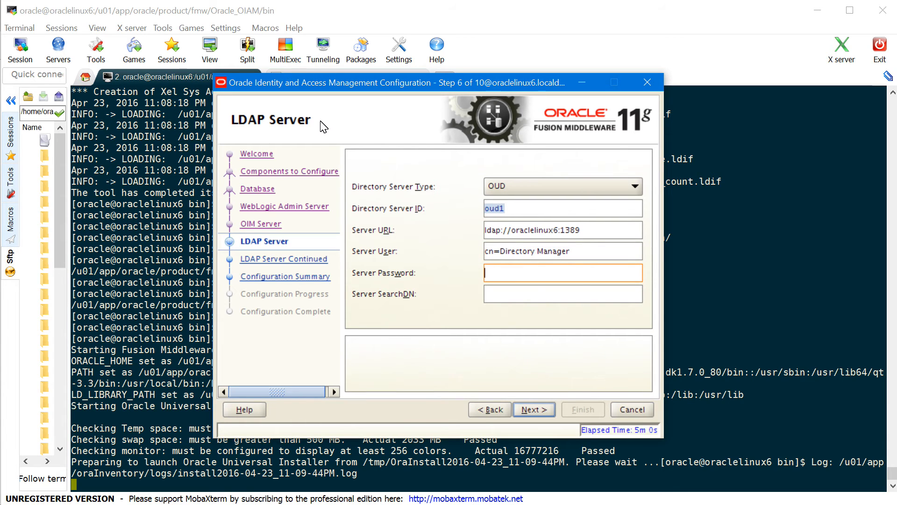
{"action": "type", "text": "••••••"}
{"action": "key", "text": "Tab"}
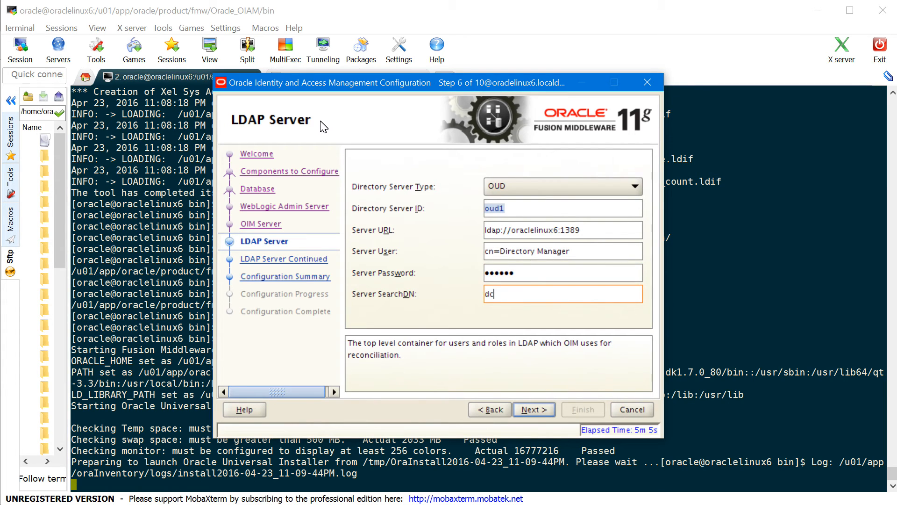
{"action": "type", "text": "dc=oiam"}
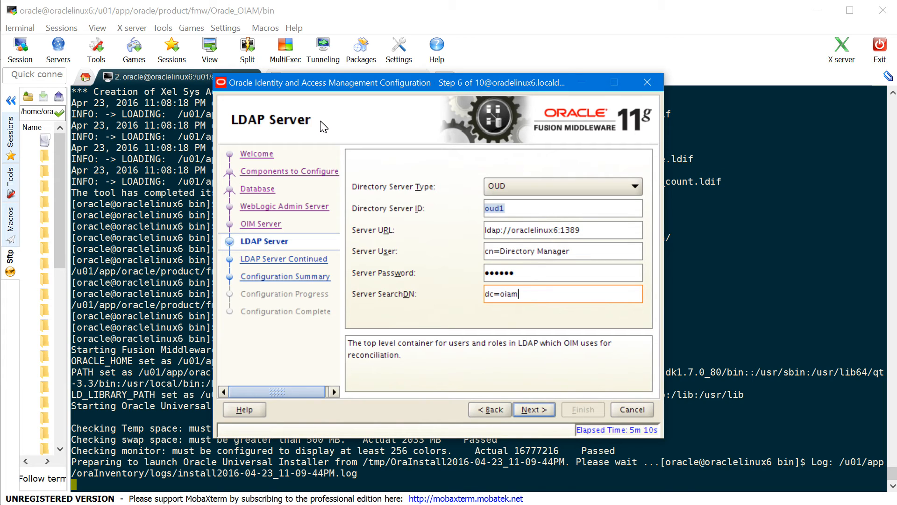
{"action": "type", "text": ",dc=com"}
{"action": "left_click", "coordinate": [536, 411]}
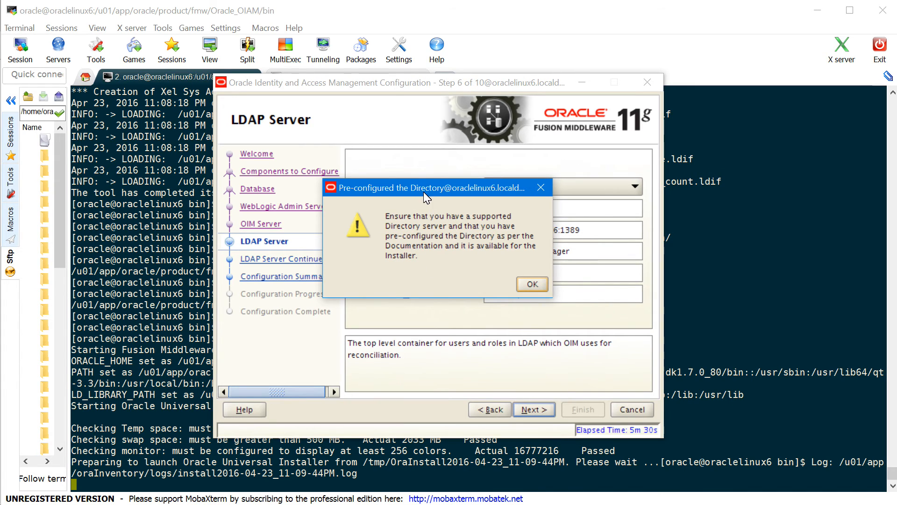
{"action": "left_click", "coordinate": [533, 287]}
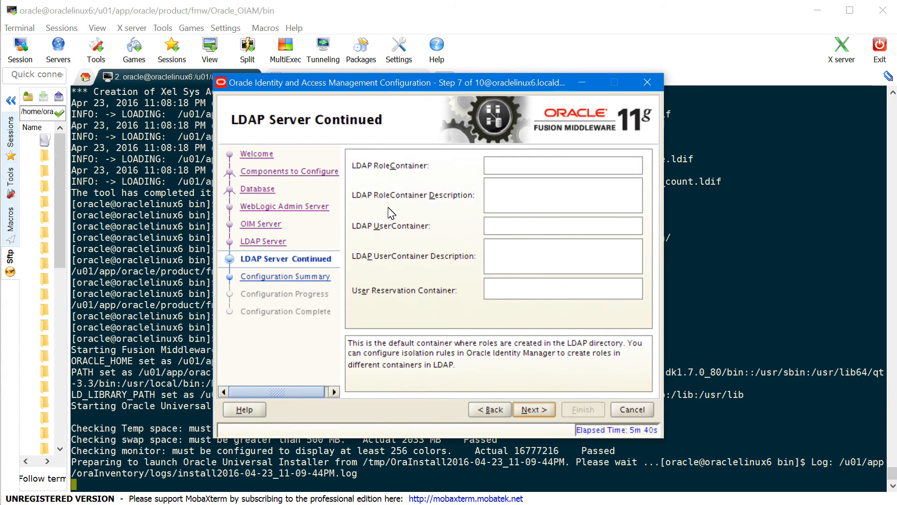
Set the LDAP RoleContainer to ou=Groups,dc=oiam,dc=com
{"action": "left_click", "coordinate": [516, 164]}
{"action": "left_click", "coordinate": [330, 60]}
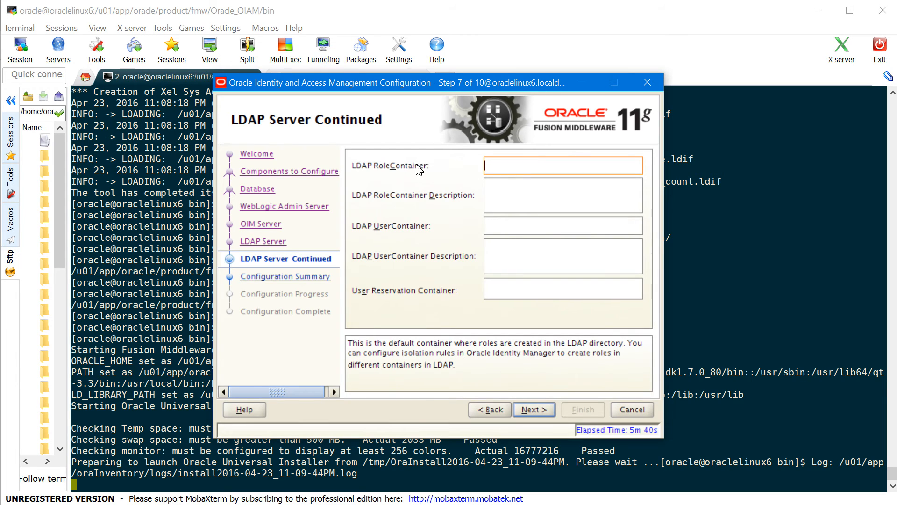
{"action": "type", "text": "ou=Groups,dc=com"}
{"action": "type", "text": ",d"}
{"action": "key", "text": "BackSpace"}
{"action": "key", "text": "BackSpace"}
{"action": "key", "text": "BackSpace"}
{"action": "key", "text": "BackSpace"}
{"action": "key", "text": "BackSpace"}
{"action": "key", "text": "BackSpace"}
{"action": "type", "text": "oiam,dc=com"}
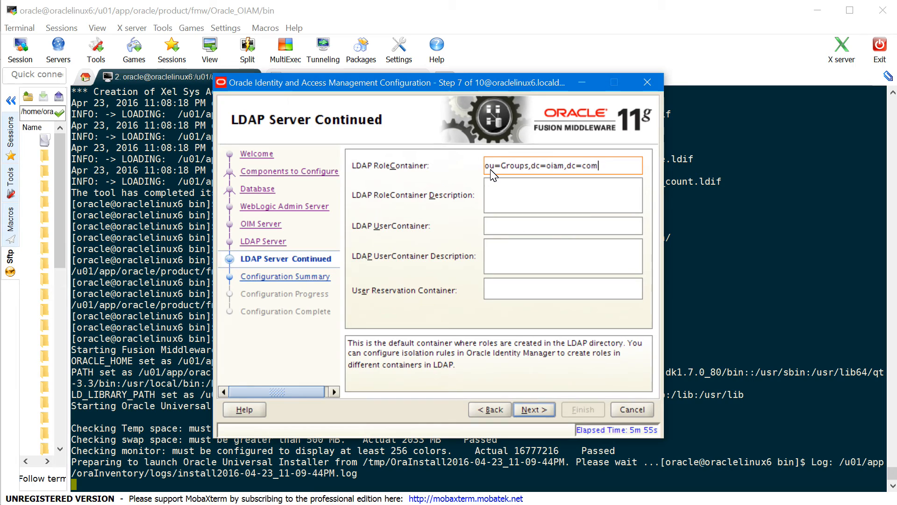
{"action": "key", "text": "shift+Home"}
{"action": "key", "text": "ctrl+c"}
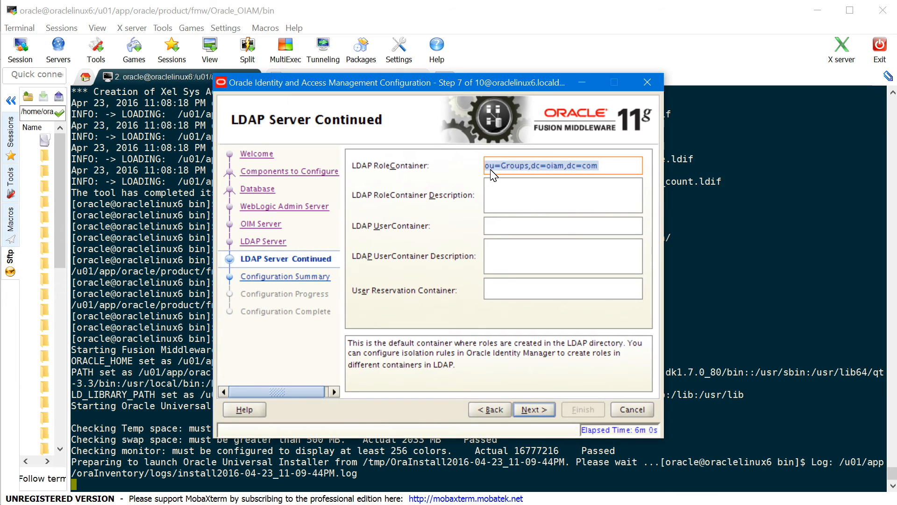
Set the LDAP UserContainer to ou=People,dc=oiam,dc=com
{"action": "left_click", "coordinate": [508, 226]}
{"action": "key", "text": "ctrl+v"}
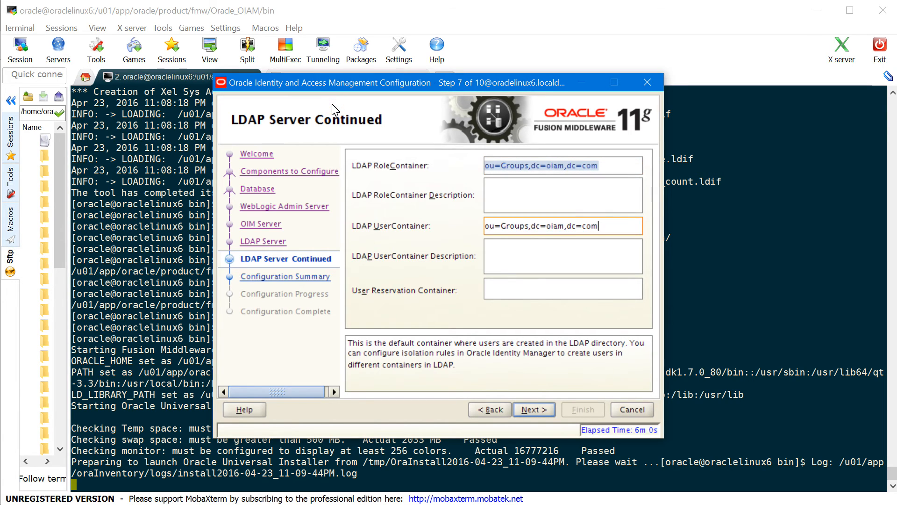
{"action": "left_click", "coordinate": [529, 226]}
{"action": "key", "text": "BackSpace"}
{"action": "key", "text": "BackSpace"}
{"action": "key", "text": "BackSpace"}
{"action": "key", "text": "BackSpace"}
{"action": "key", "text": "BackSpace"}
{"action": "key", "text": "BackSpace"}
{"action": "key", "text": "BackSpace"}
{"action": "type", "text": "People,"}
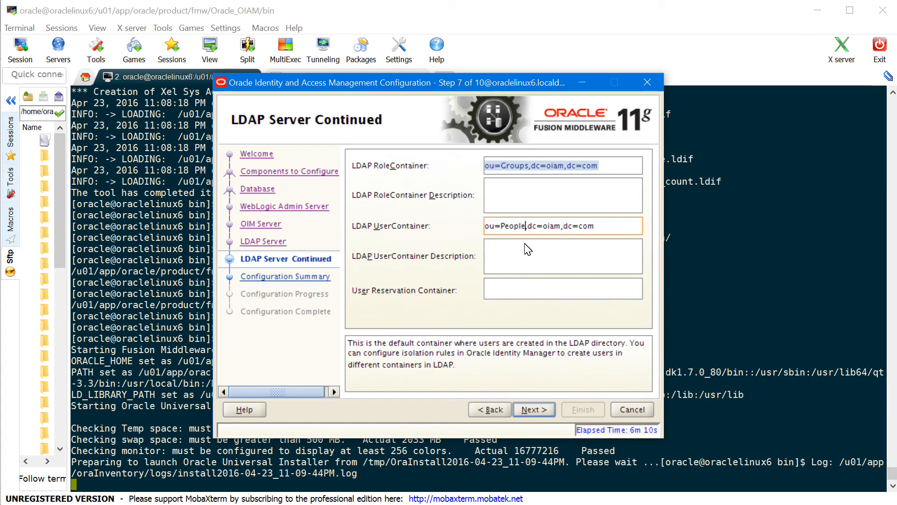
Set the User Reservation Container to ou=Reserve,dc=oiam,dc=com
{"action": "left_click", "coordinate": [543, 291]}
{"action": "left_click", "coordinate": [348, 145]}
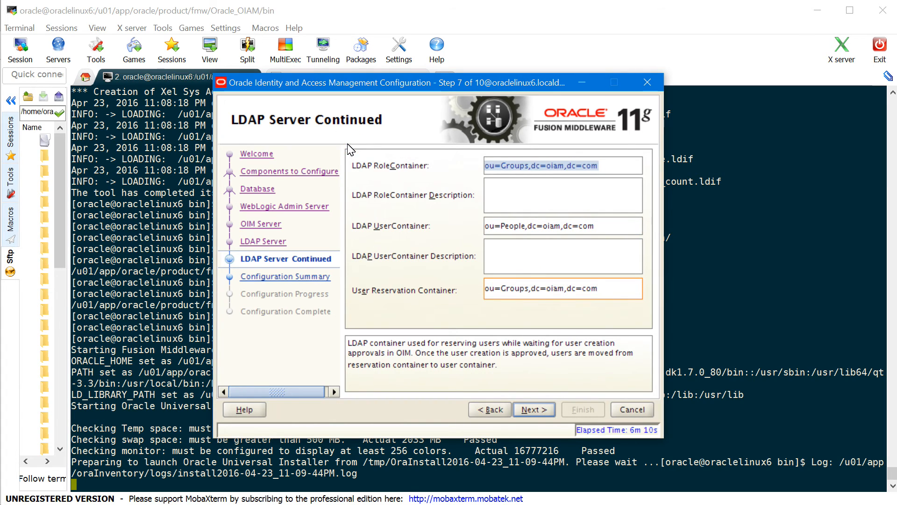
{"action": "left_click", "coordinate": [529, 289]}
{"action": "key", "text": "BackSpace"}
{"action": "key", "text": "BackSpace"}
{"action": "key", "text": "BackSpace"}
{"action": "key", "text": "BackSpace"}
{"action": "key", "text": "BackSpace"}
{"action": "key", "text": "BackSpace"}
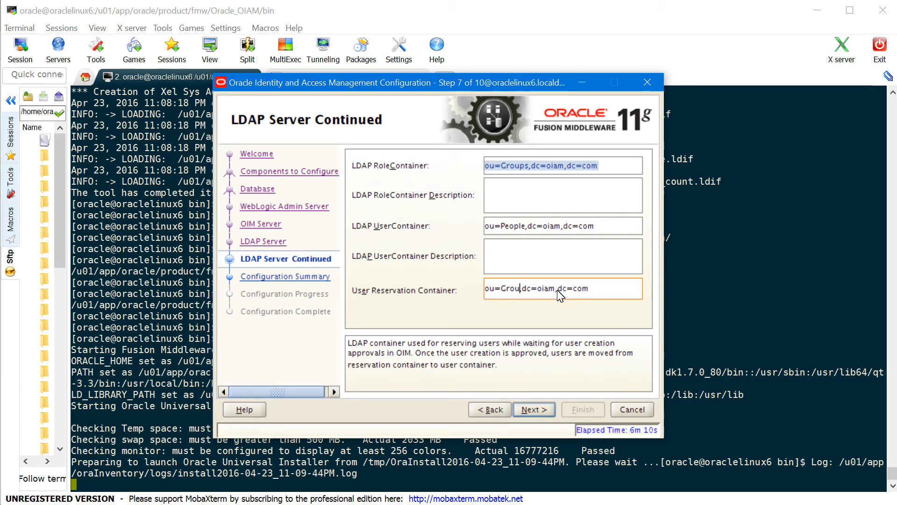
{"action": "type", "text": "Reserve"}
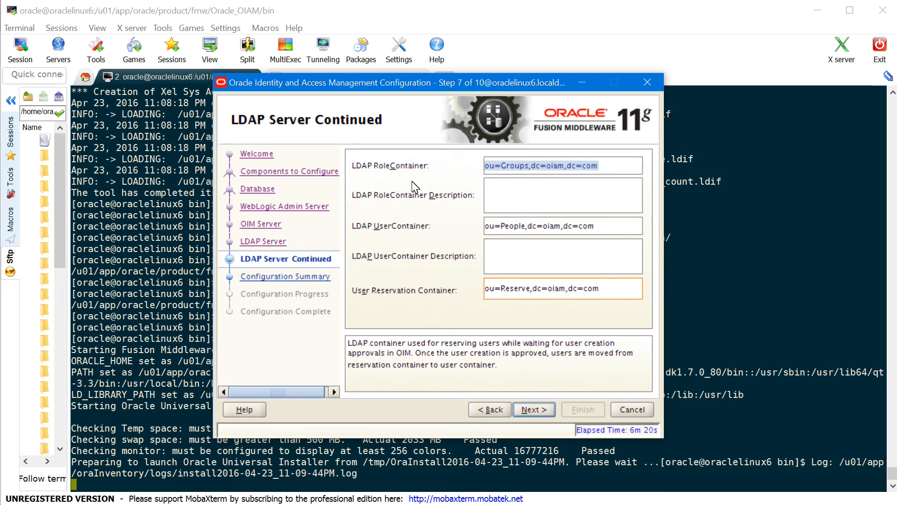
{"action": "left_click", "coordinate": [533, 409]}
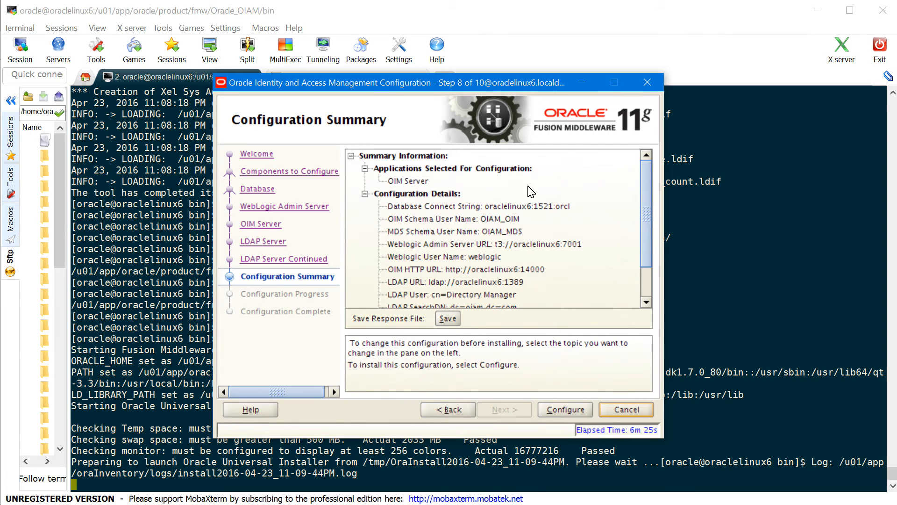
Apply the OIM Server configuration, let it reach 100%, and advance to the Configuration Complete step
{"action": "scroll", "coordinate": [423, 155], "scroll_direction": "down", "scroll_amount": 3}
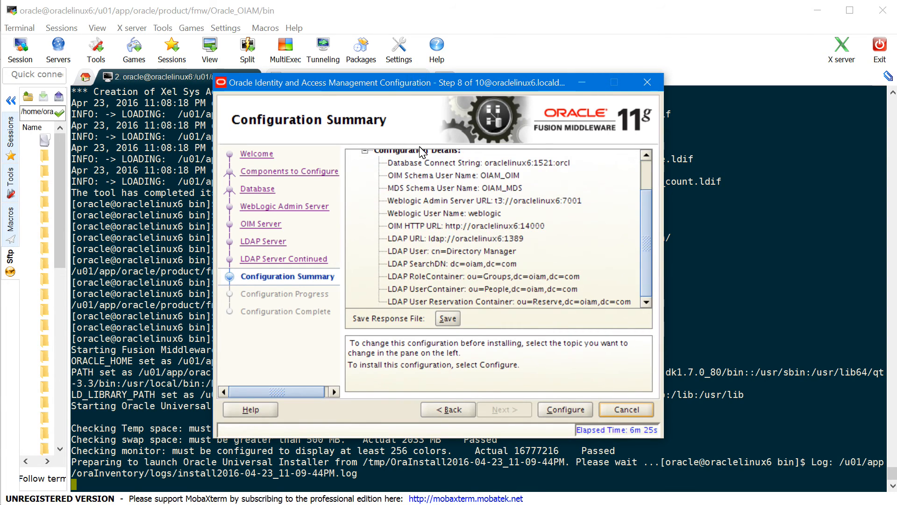
{"action": "left_click", "coordinate": [578, 410]}
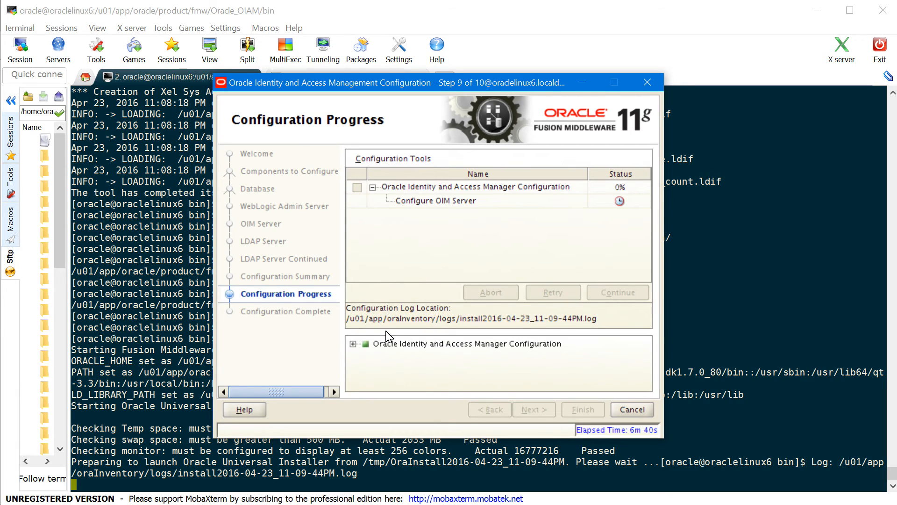
{"action": "left_click_drag", "start_coordinate": [350, 319], "coordinate": [598, 326]}
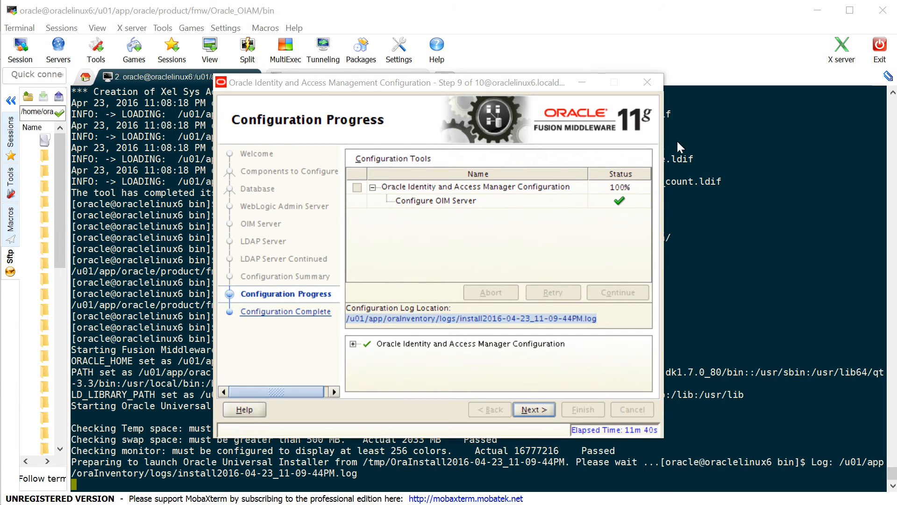
{"action": "left_click", "coordinate": [542, 410]}
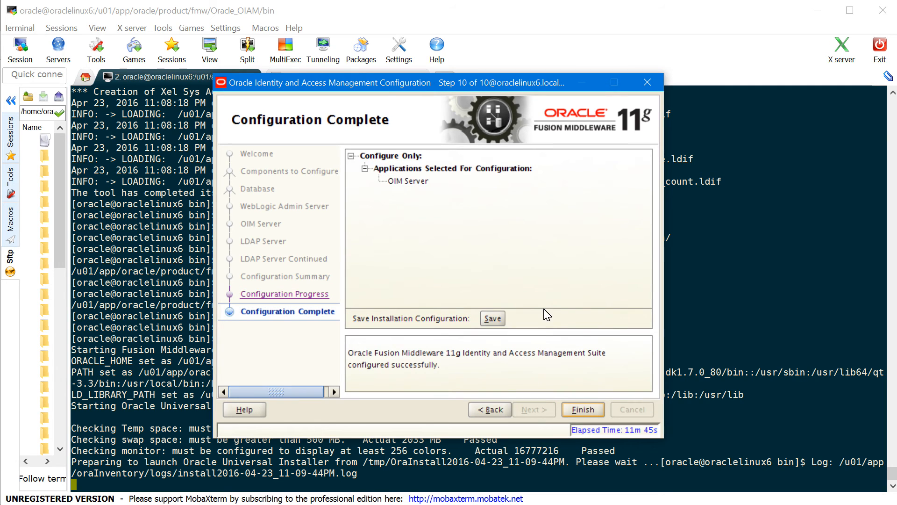
Finish the Configuration Complete page so the wizard closes and the terminal returns
{"action": "left_click", "coordinate": [589, 410]}
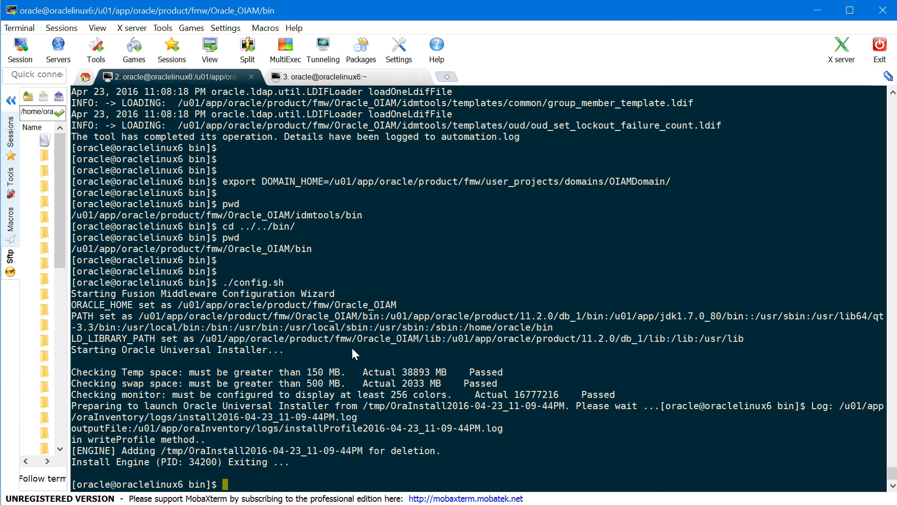
Paste the export commands for APP_SERVER, JAVA_HOME, MW_HOME, OIM_ORACLE_HOME, WL_HOME and DOMAIN_HOME at the prompt
{"action": "left_click", "coordinate": [413, 448]}
{"action": "key", "text": "Return"}
{"action": "key", "text": "Return"}
{"action": "key", "text": "Return"}
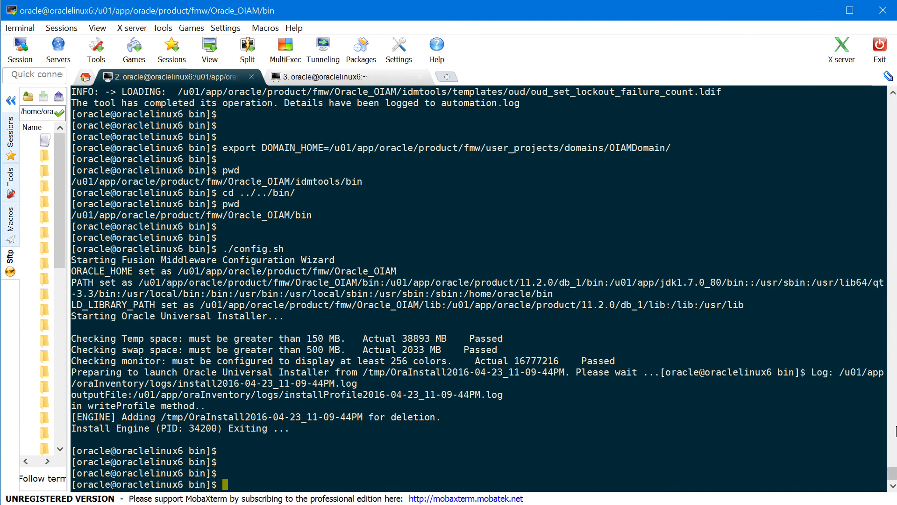
{"action": "right_click", "coordinate": [470, 454]}
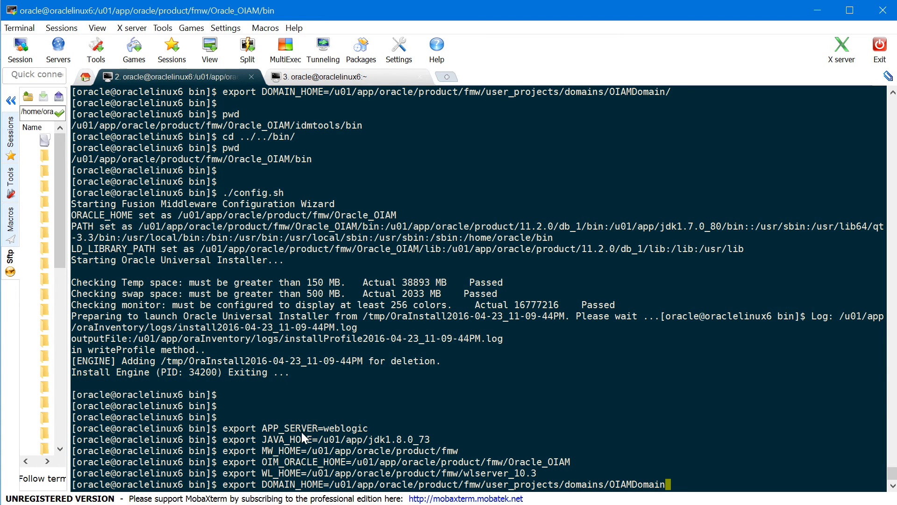
Review the exported JAVA_HOME, MW_HOME, OIM_ORACLE_HOME, WL_HOME and DOMAIN_HOME values
{"action": "double_click", "coordinate": [279, 440]}
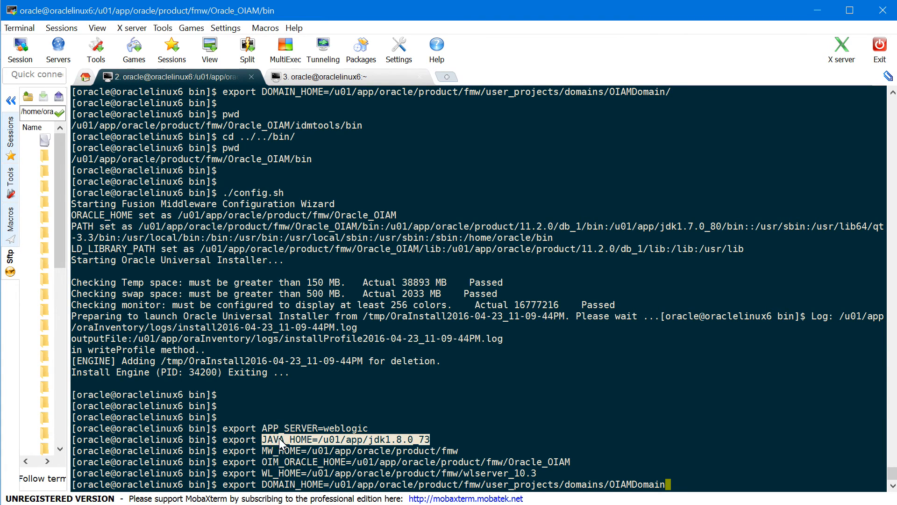
{"action": "double_click", "coordinate": [285, 452]}
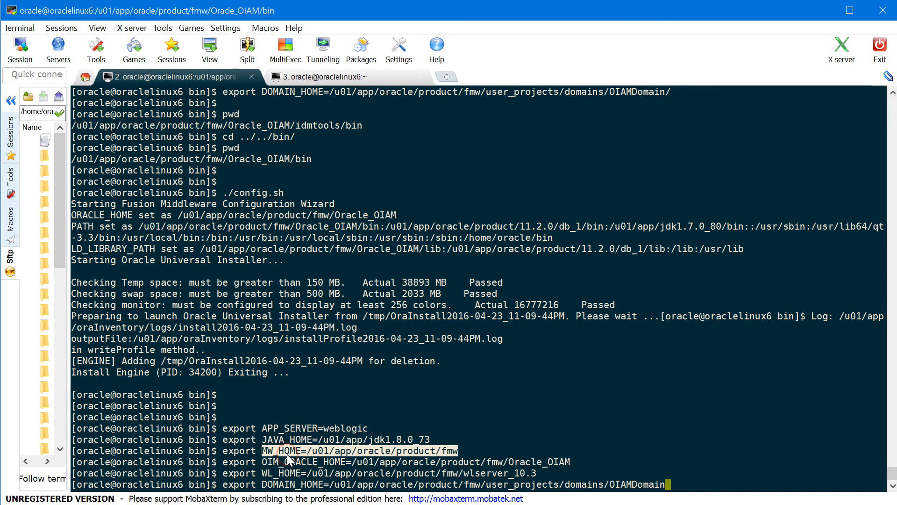
{"action": "double_click", "coordinate": [293, 462]}
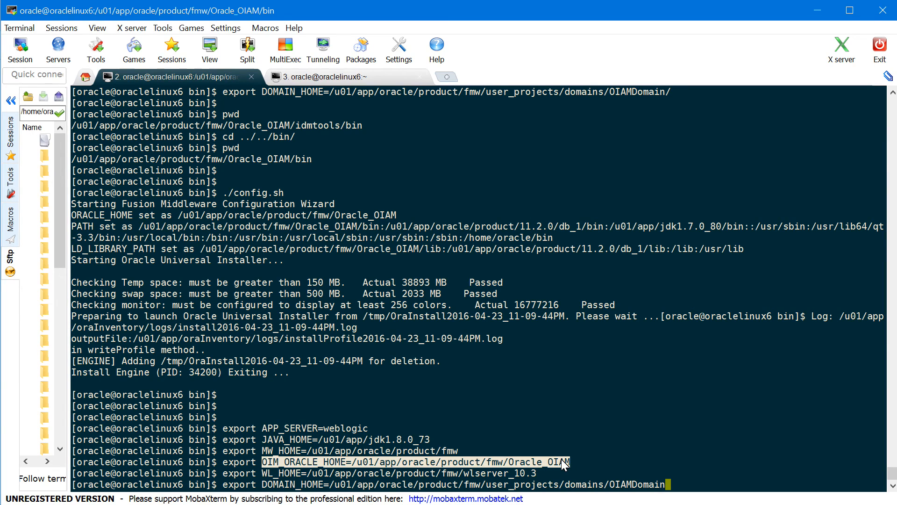
{"action": "double_click", "coordinate": [286, 474]}
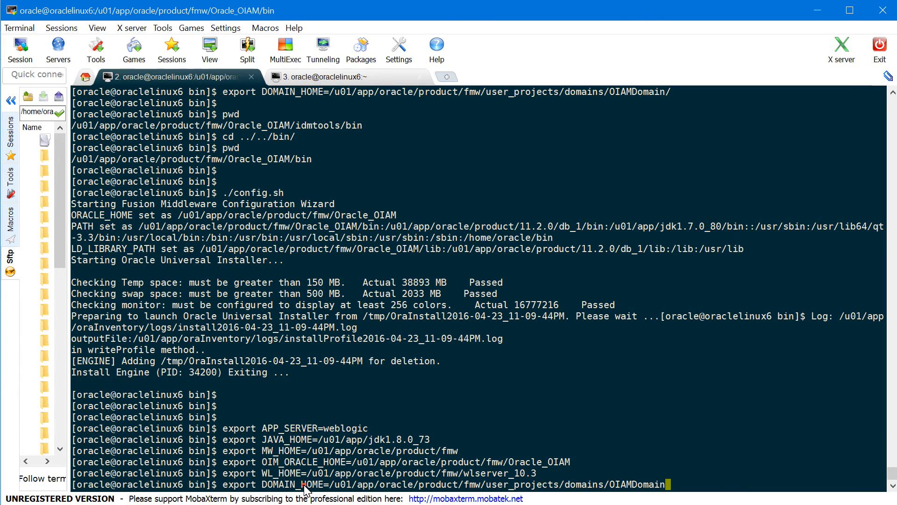
{"action": "double_click", "coordinate": [303, 485]}
Run the DOMAIN_HOME export, then cd into /u01/app/oracle/product/fmw/Oracle_OIAM/server/ldap_config_util/
{"action": "key", "text": "Return"}
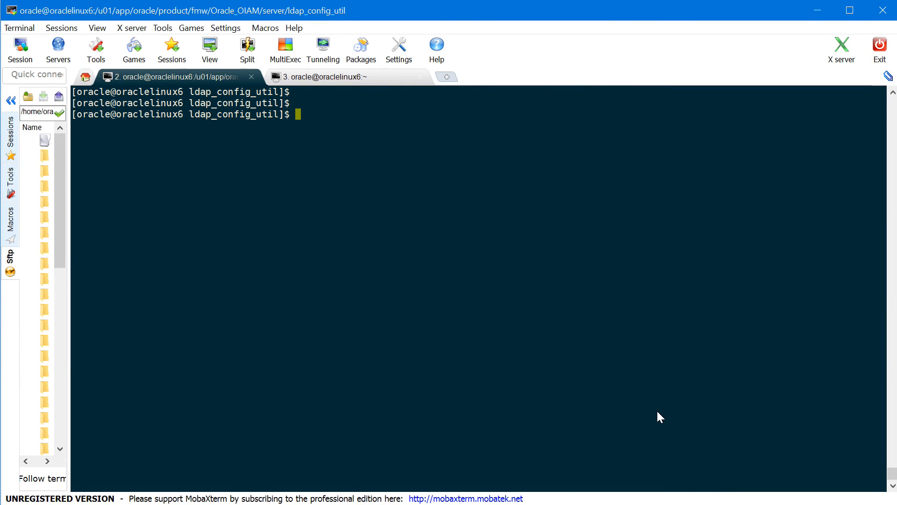
{"action": "key", "text": "Return"}
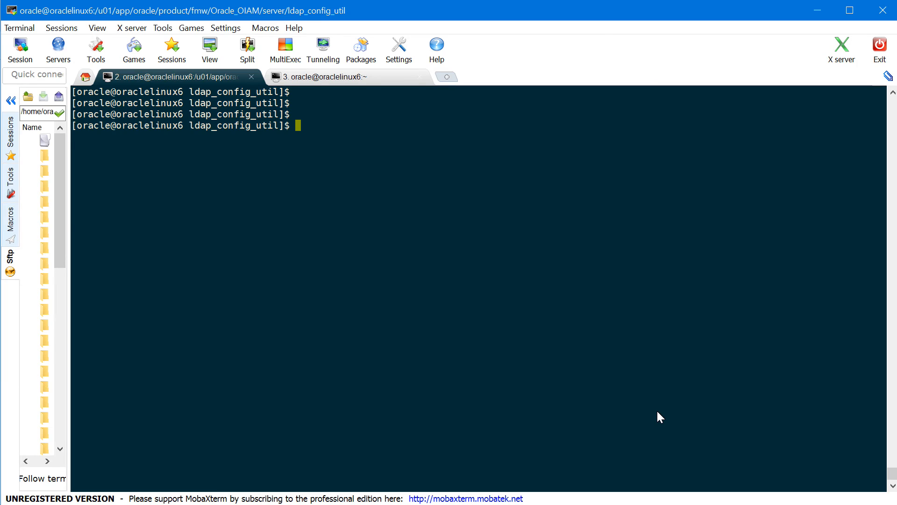
{"action": "key", "text": "Return"}
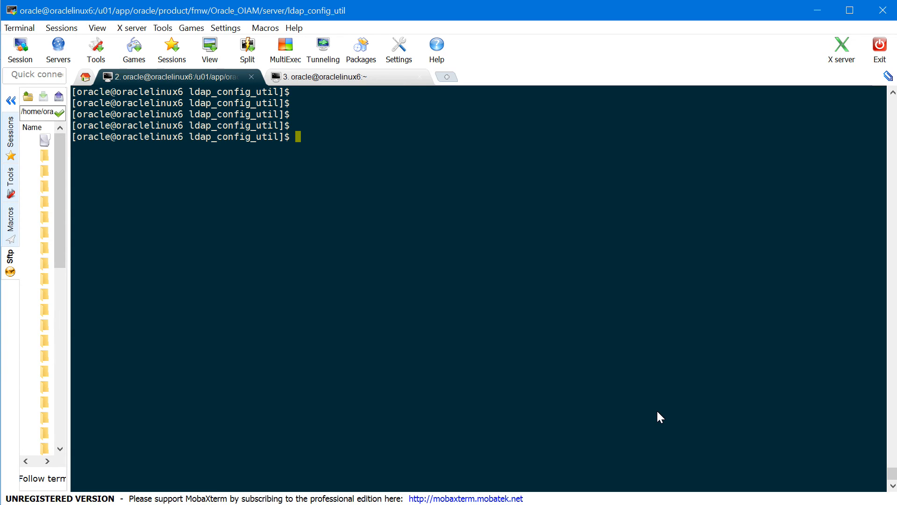
{"action": "type", "text": "cd /u01/app/oracle/product/fmw/O"}
{"action": "key", "text": "Tab"}
{"action": "type", "text": "OI"}
{"action": "key", "text": "Tab"}
{"action": "type", "text": "ser"}
{"action": "key", "text": "Tab"}
{"action": "type", "text": "lda"}
{"action": "key", "text": "Tab"}
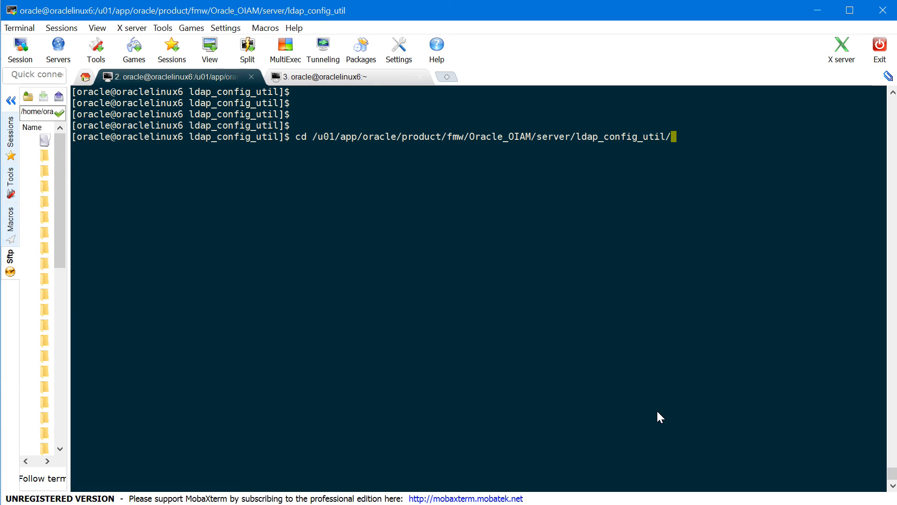
{"action": "key", "text": "Return"}
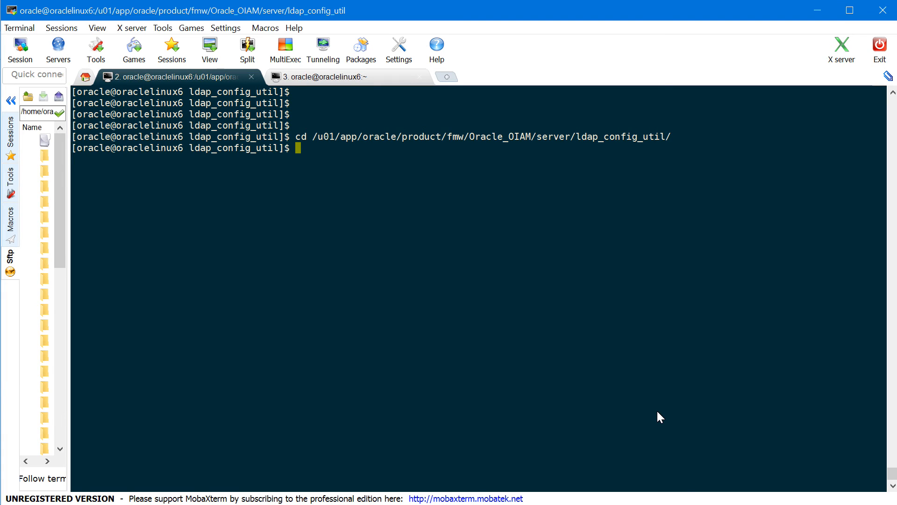
List the folder's files and open ldapconfig.props in vi
{"action": "type", "text": "ls"}
{"action": "key", "text": "Return"}
{"action": "key", "text": "Return"}
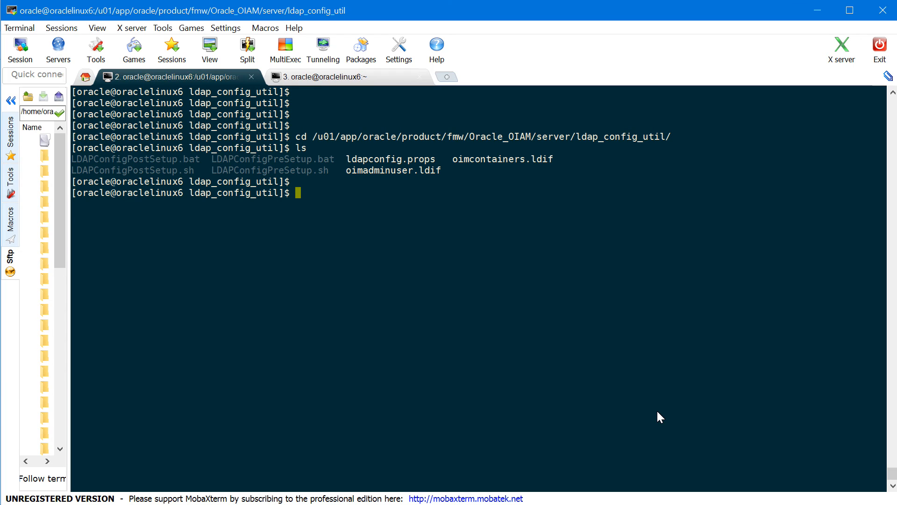
{"action": "type", "text": "vi"}
{"action": "double_click", "coordinate": [411, 158]}
{"action": "right_click", "coordinate": [411, 159]}
{"action": "key", "text": "Return"}
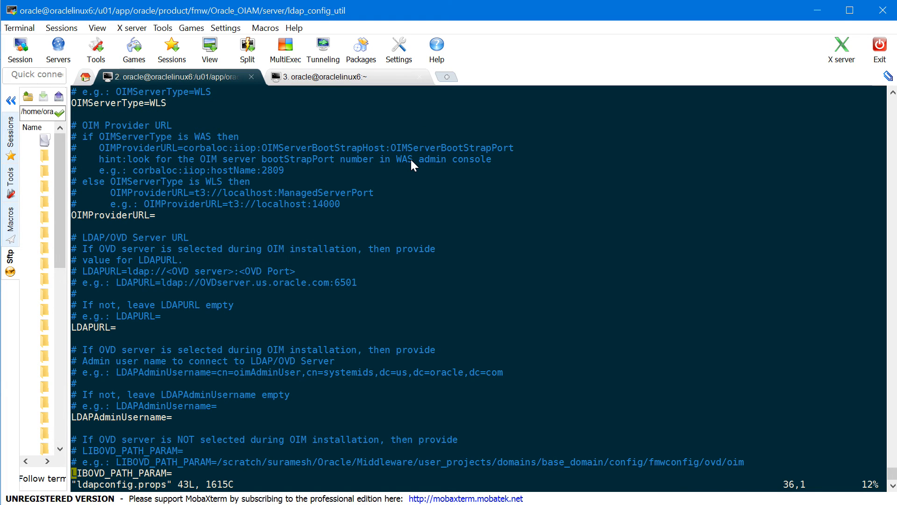
Set OIMProviderURL to t3://oraclelinux6:14000 in ldapconfig.props
{"action": "double_click", "coordinate": [120, 103]}
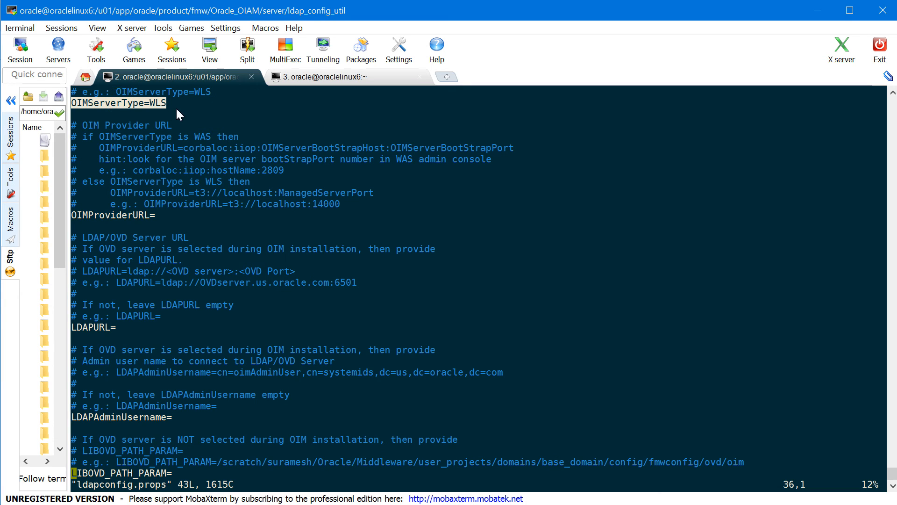
{"action": "key", "text": "Down"}
{"action": "key", "text": "Down"}
{"action": "key", "text": "Down"}
{"action": "key", "text": "Up"}
{"action": "key", "text": "Up"}
{"action": "key", "text": "Up"}
{"action": "key", "text": "Up"}
{"action": "key", "text": "Up"}
{"action": "key", "text": "Up"}
{"action": "key", "text": "Up"}
{"action": "key", "text": "Up"}
{"action": "key", "text": "Up"}
{"action": "key", "text": "Up"}
{"action": "key", "text": "Up"}
{"action": "key", "text": "Up"}
{"action": "key", "text": "Up"}
{"action": "key", "text": "Up"}
{"action": "key", "text": "Up"}
{"action": "key", "text": "Up"}
{"action": "key", "text": "Up"}
{"action": "key", "text": "Up"}
{"action": "key", "text": "Up"}
{"action": "key", "text": "Up"}
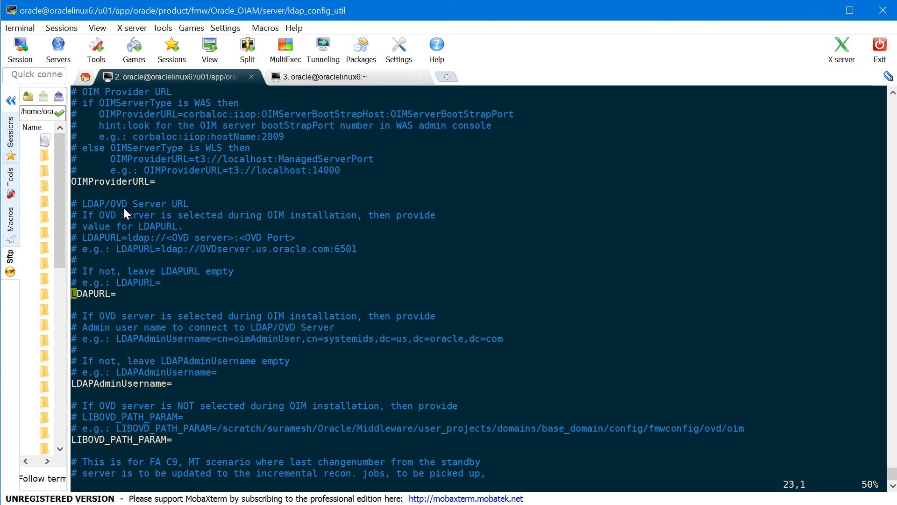
{"action": "key", "text": "Down"}
{"action": "key", "text": "Down"}
{"action": "key", "text": "Down"}
{"action": "key", "text": "Down"}
{"action": "key", "text": "Right"}
{"action": "key", "text": "Right"}
{"action": "key", "text": "Right"}
{"action": "key", "text": "Right"}
{"action": "key", "text": "Right"}
{"action": "key", "text": "Right"}
{"action": "key", "text": "Right"}
{"action": "key", "text": "Right"}
{"action": "key", "text": "Right"}
{"action": "key", "text": "Right"}
{"action": "key", "text": "Right"}
{"action": "key", "text": "Right"}
{"action": "key", "text": "Right"}
{"action": "key", "text": "Right"}
{"action": "key", "text": "a"}
{"action": "type", "text": "t3://orac"}
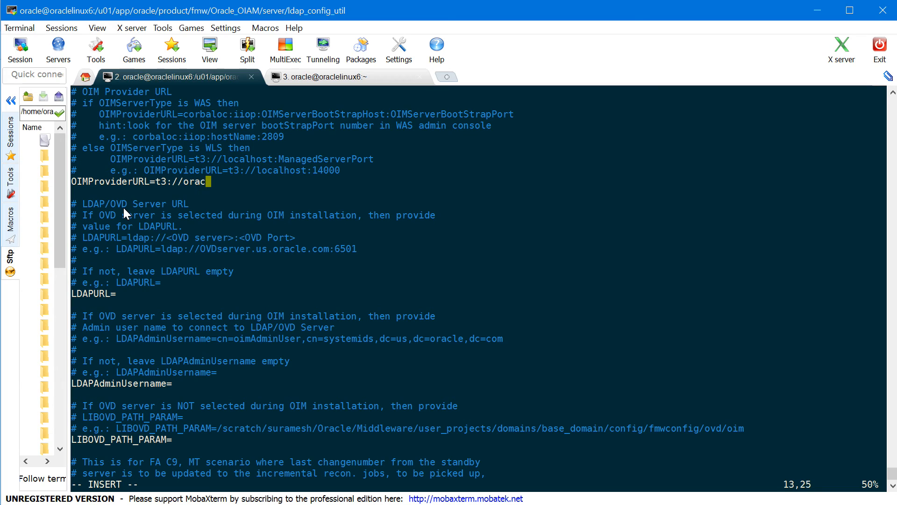
{"action": "type", "text": "lelinux6:14"}
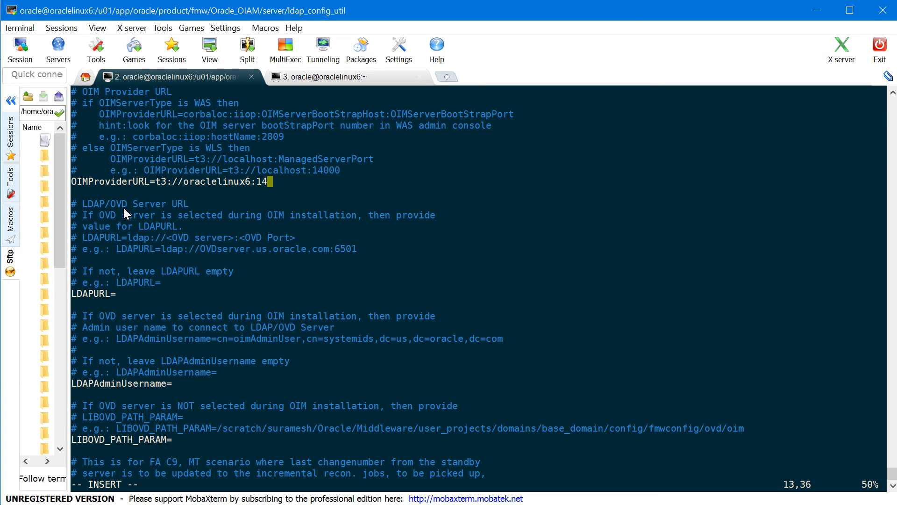
{"action": "type", "text": "000"}
{"action": "key", "text": "Escape"}
Check that the LDAPAdminUsername and LDAPURL settings are still empty
{"action": "key", "text": "Down"}
{"action": "key", "text": "Down"}
{"action": "key", "text": "Down"}
{"action": "key", "text": "Down"}
{"action": "key", "text": "Down"}
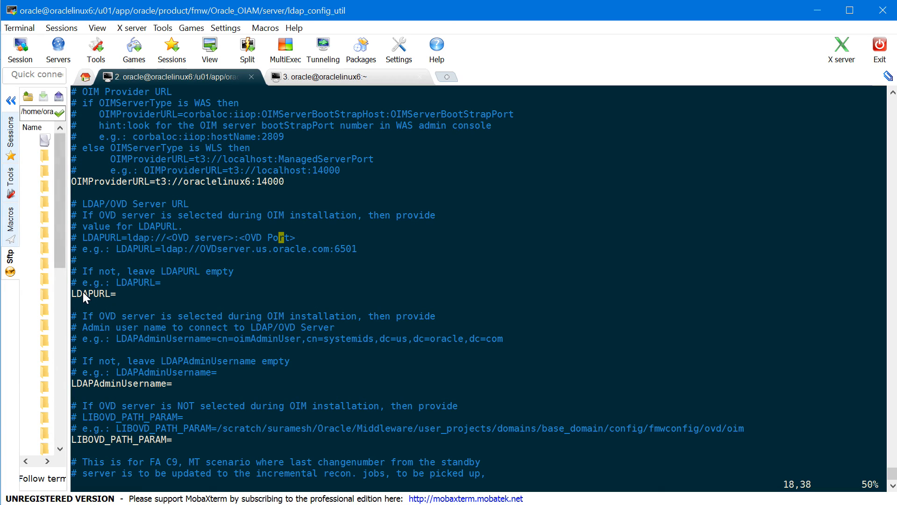
{"action": "triple_click", "coordinate": [130, 385]}
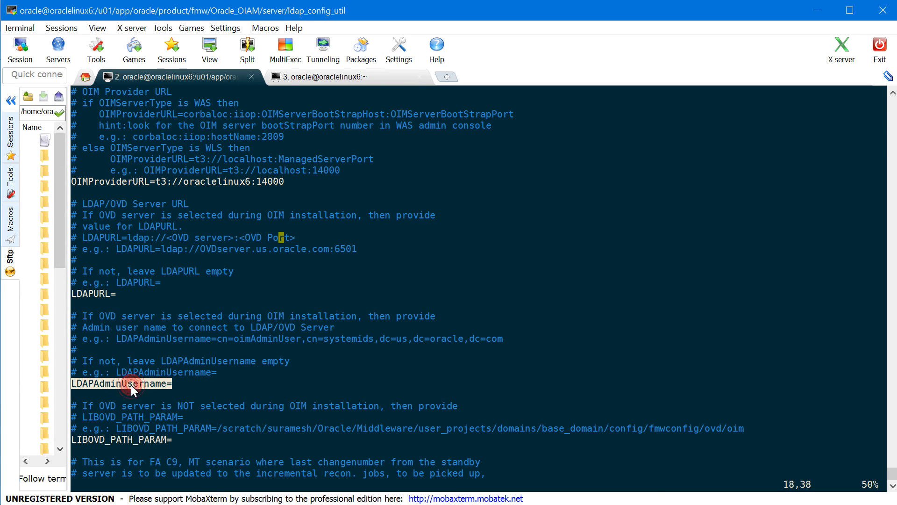
{"action": "double_click", "coordinate": [95, 295]}
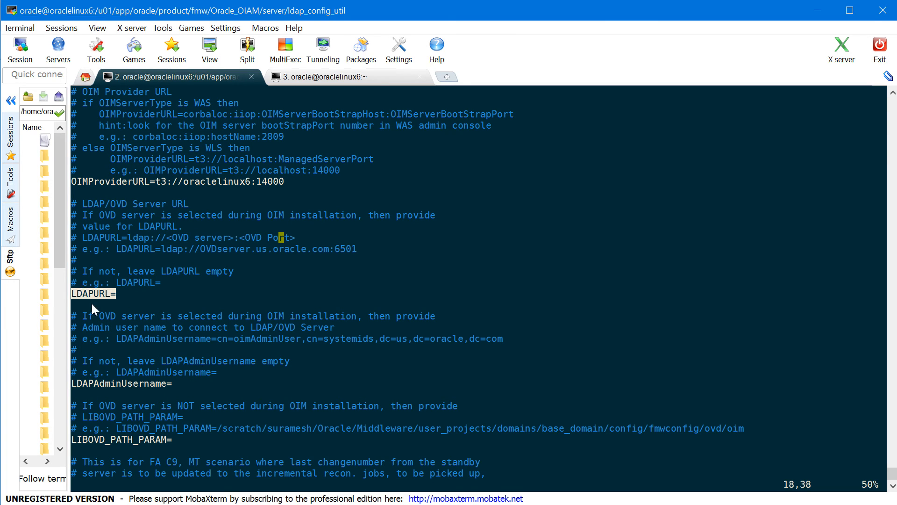
{"action": "left_click", "coordinate": [156, 384]}
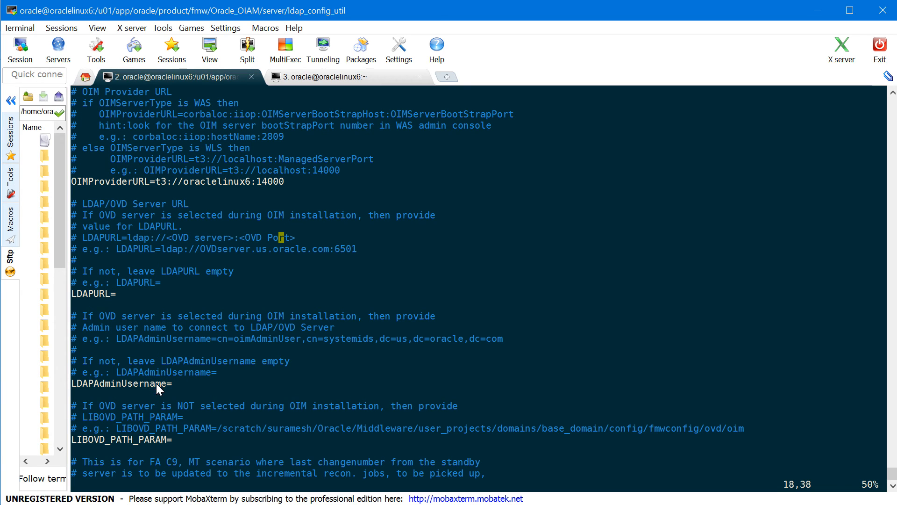
Set LIBOVD_PATH_PARAM to the OIAMDomain config/fmwconfig/ovd/oim path and save the file with :wq!
{"action": "key", "text": "Down"}
{"action": "key", "text": "Down"}
{"action": "key", "text": "Down"}
{"action": "key", "text": "Down"}
{"action": "key", "text": "Down"}
{"action": "key", "text": "Down"}
{"action": "key", "text": "Down"}
{"action": "key", "text": "Down"}
{"action": "key", "text": "Down"}
{"action": "key", "text": "Down"}
{"action": "key", "text": "Down"}
{"action": "key", "text": "Down"}
{"action": "key", "text": "Down"}
{"action": "key", "text": "Down"}
{"action": "key", "text": "Down"}
{"action": "key", "text": "Down"}
{"action": "key", "text": "Down"}
{"action": "key", "text": "Down"}
{"action": "type", "text": "a"}
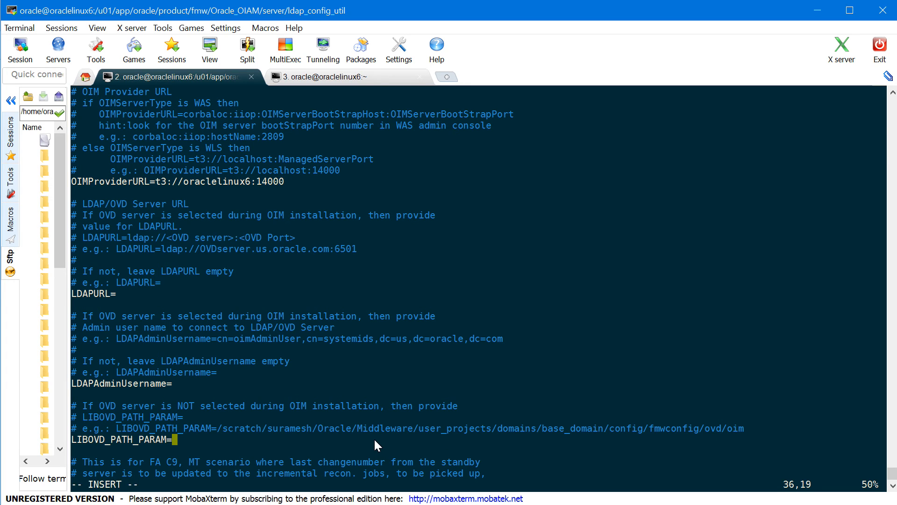
{"action": "type", "text": "/u01/app/oracle/produ"}
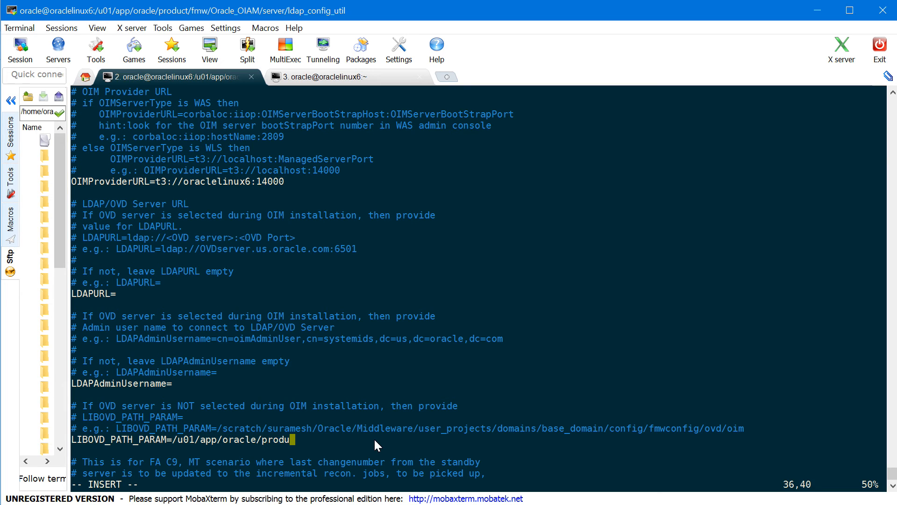
{"action": "type", "text": "ct/fmw/user_projects"}
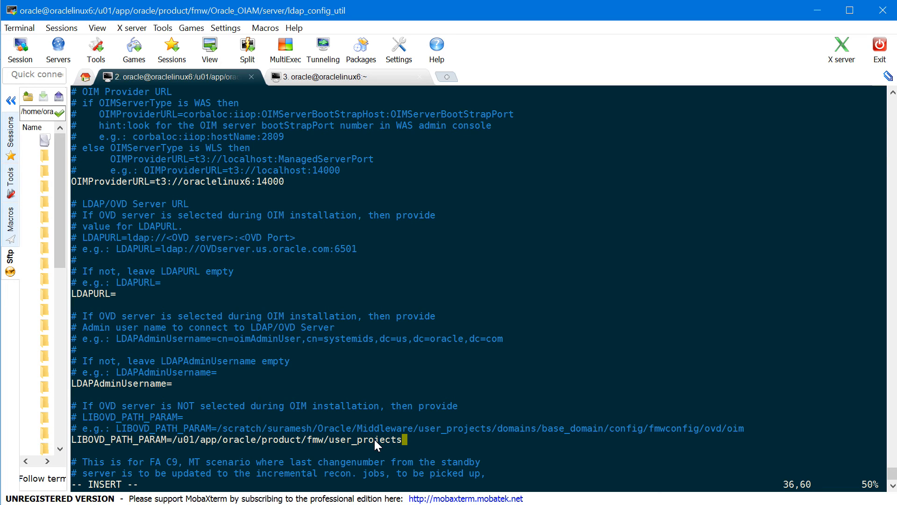
{"action": "type", "text": "/domains/O"}
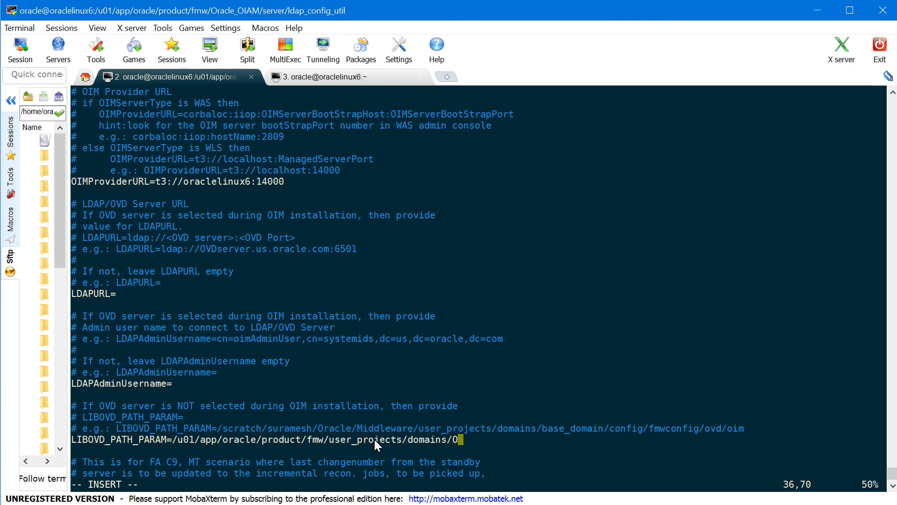
{"action": "type", "text": "IAMDomain/co"}
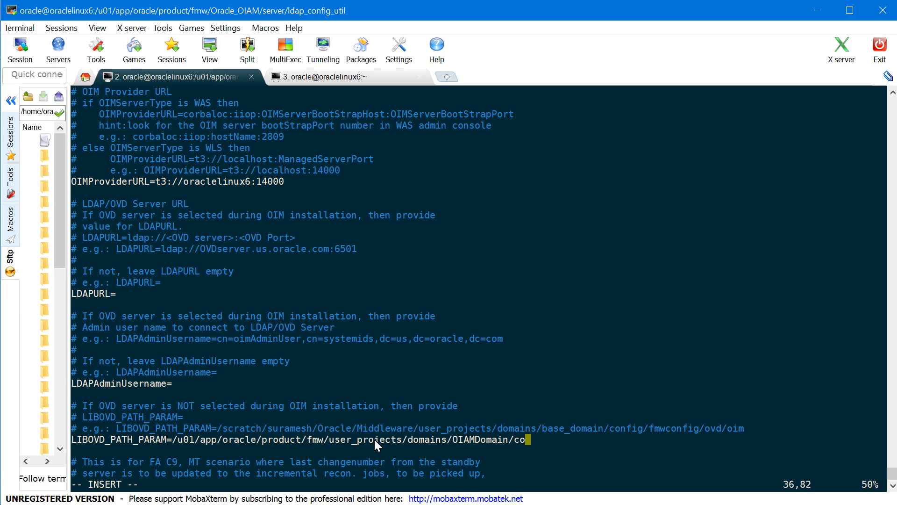
{"action": "type", "text": "nfig/fmwconfig/"}
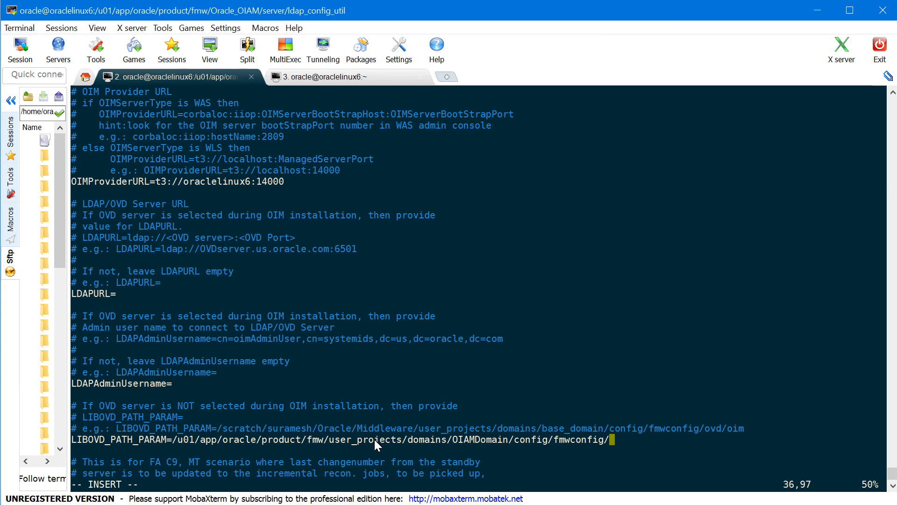
{"action": "type", "text": "ovd/oim"}
{"action": "key", "text": "Escape"}
{"action": "type", "text": ":wq!"}
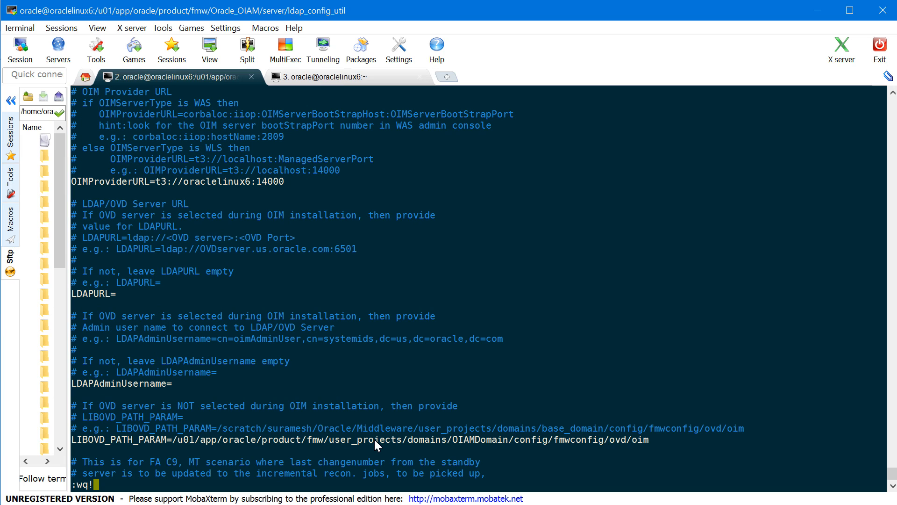
{"action": "key", "text": "Return"}
Run ./LDAPConfigPostSetup.sh with the ldap_config_util folder path and submit the OIM admin password
{"action": "key", "text": "Return"}
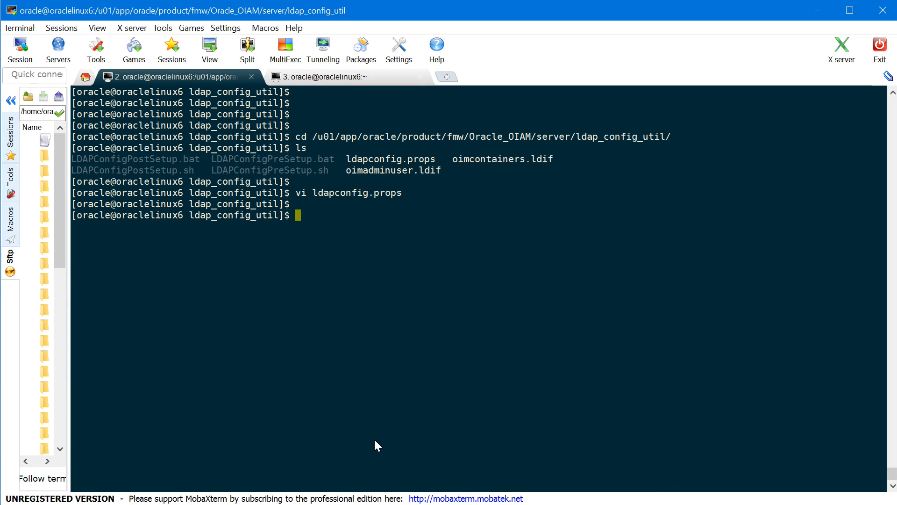
{"action": "type", "text": "ls"}
{"action": "key", "text": "Return"}
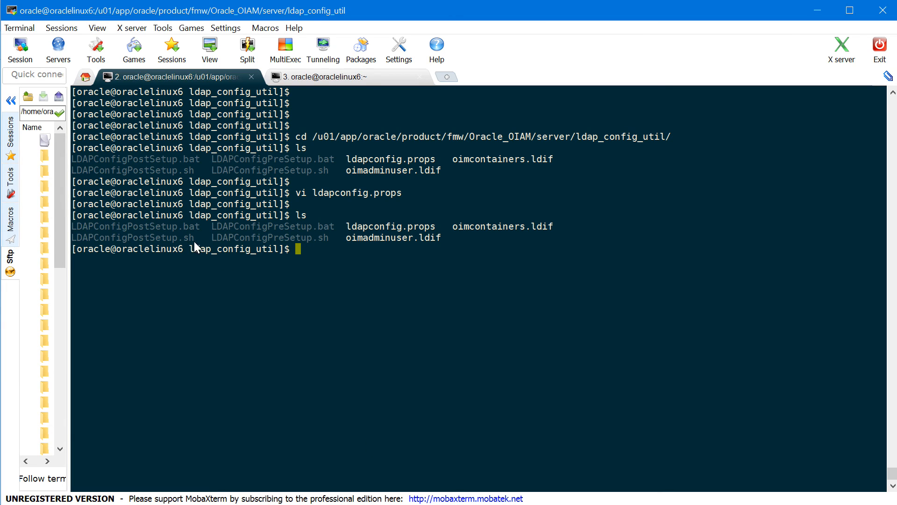
{"action": "double_click", "coordinate": [161, 238]}
{"action": "key", "text": "ctrl+c"}
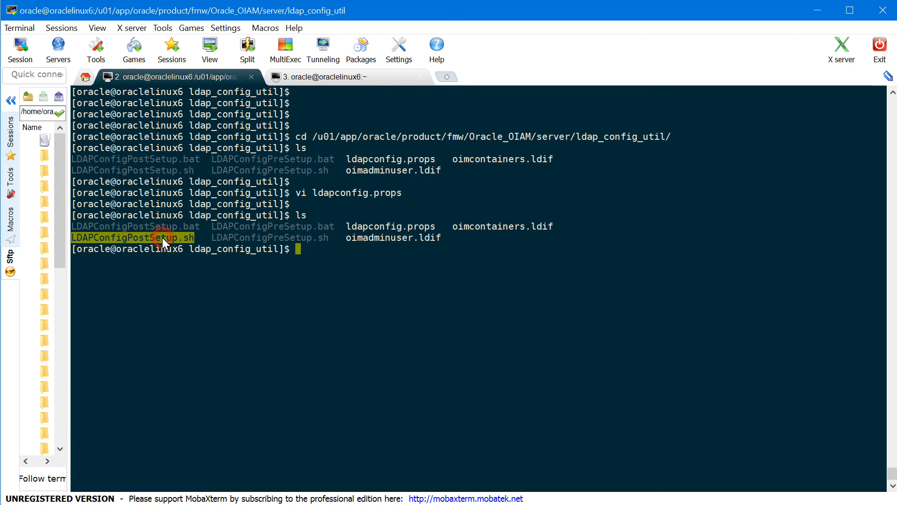
{"action": "type", "text": "./"}
{"action": "right_click", "coordinate": [356, 243]}
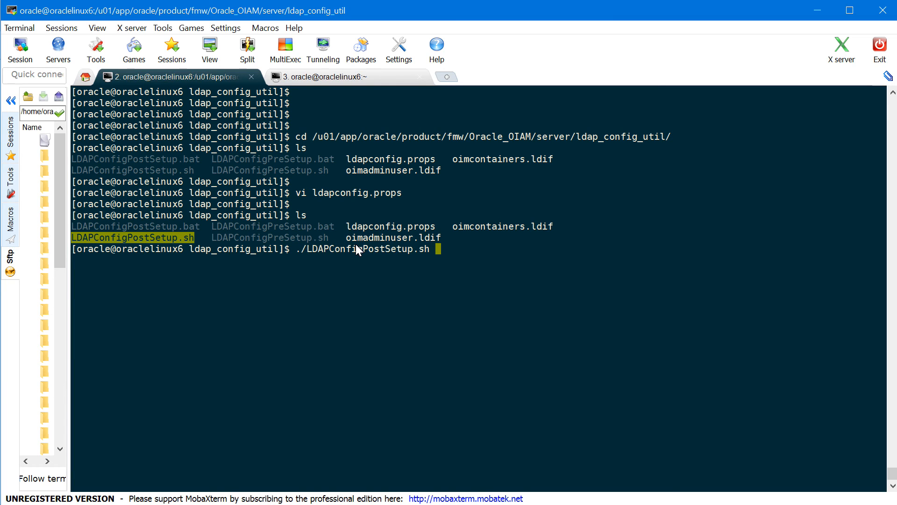
{"action": "double_click", "coordinate": [377, 137]}
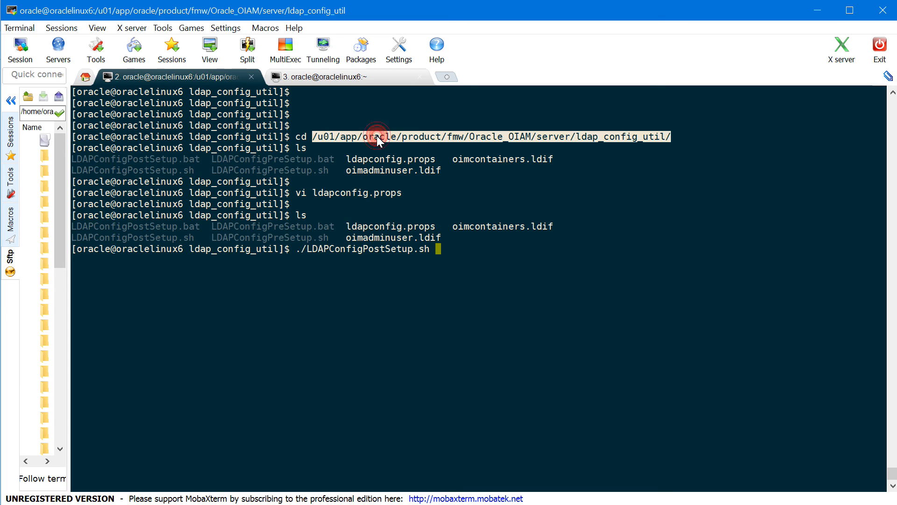
{"action": "right_click", "coordinate": [571, 283]}
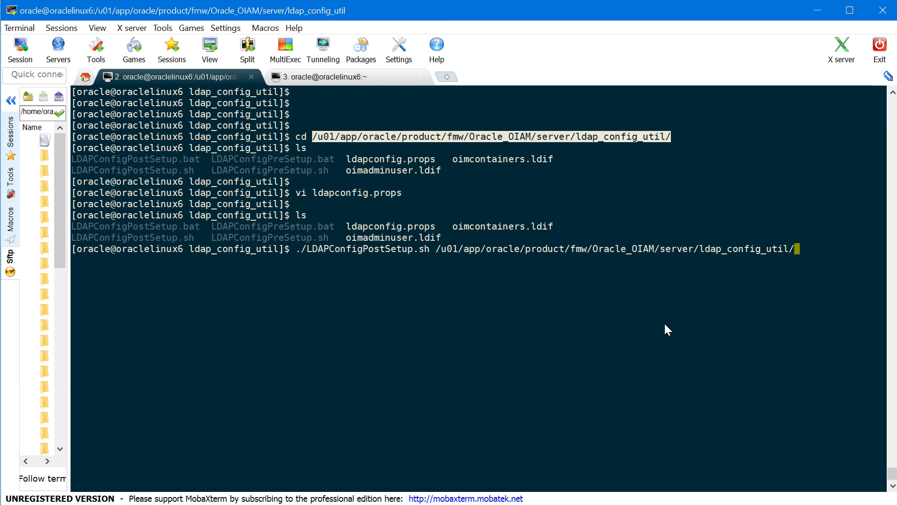
{"action": "key", "text": "Return"}
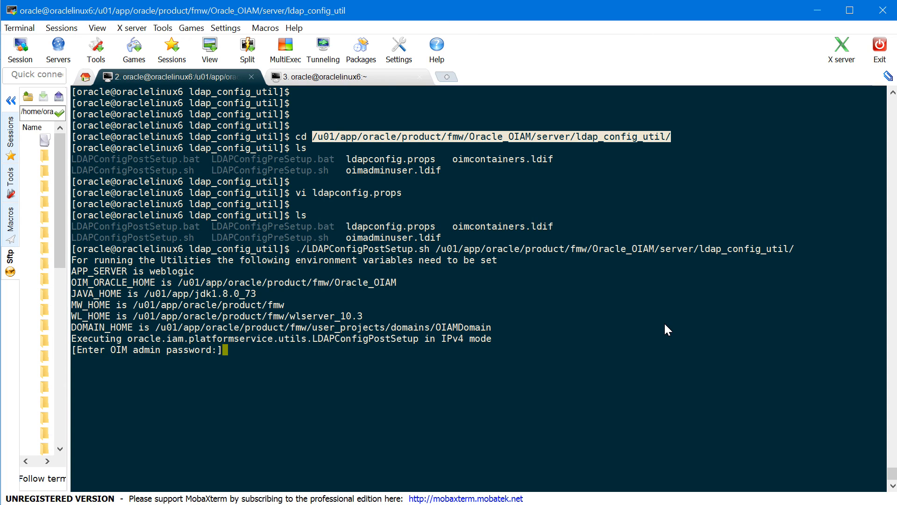
{"action": "key", "text": "Return"}
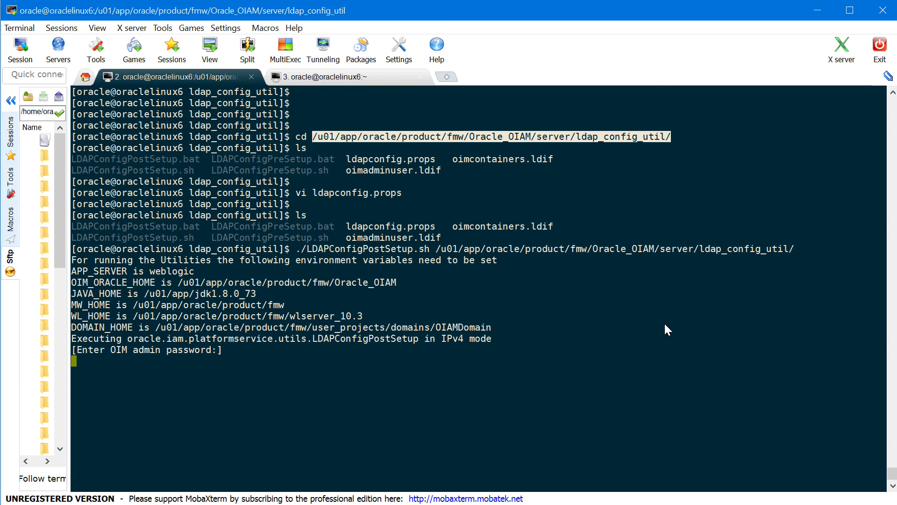
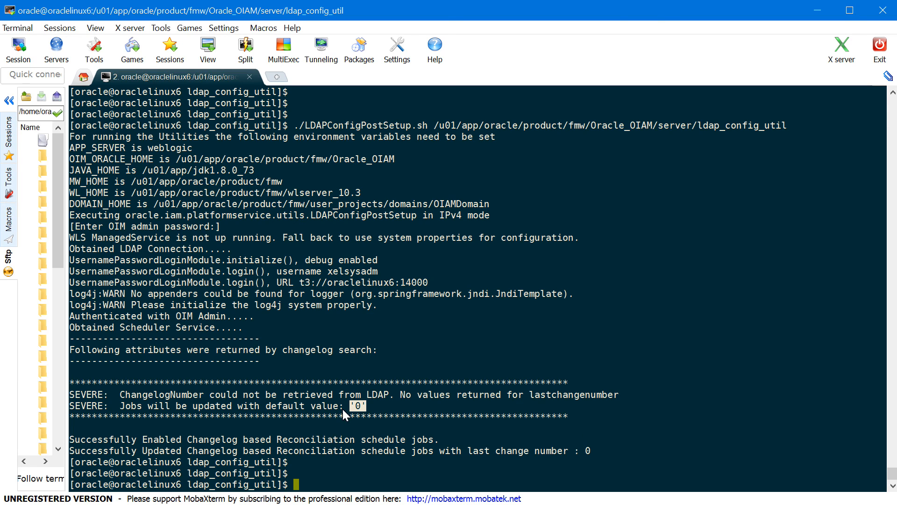
Highlight the default change number 0 in the post-setup output, then return to the WebLogic console in Firefox
{"action": "double_click", "coordinate": [361, 413]}
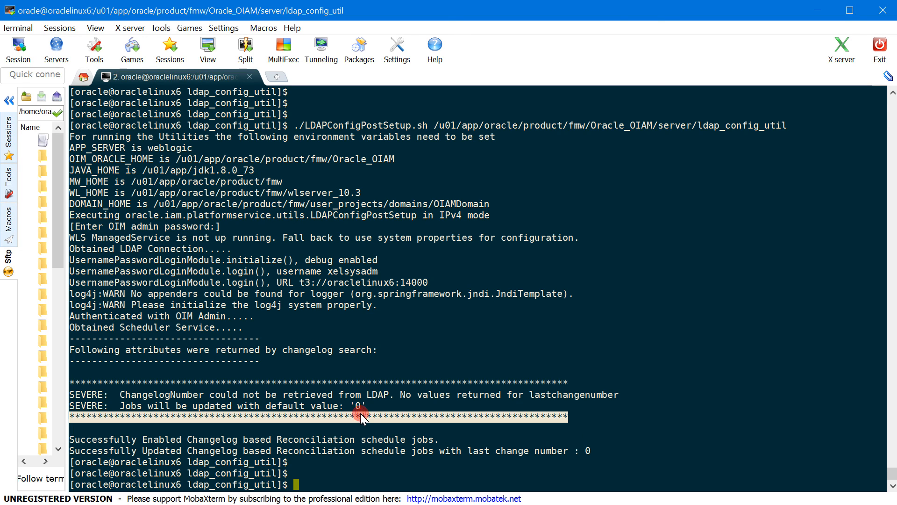
{"action": "double_click", "coordinate": [358, 403]}
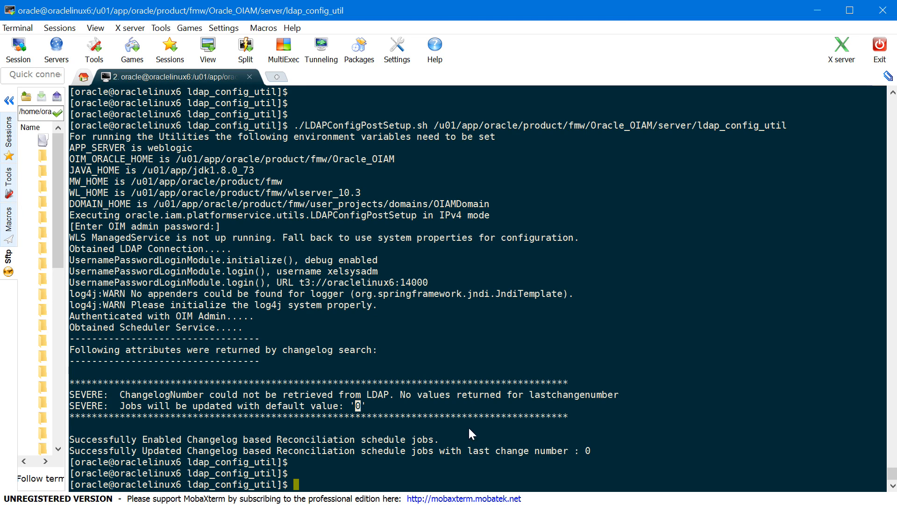
{"action": "key", "text": "alt+Tab"}
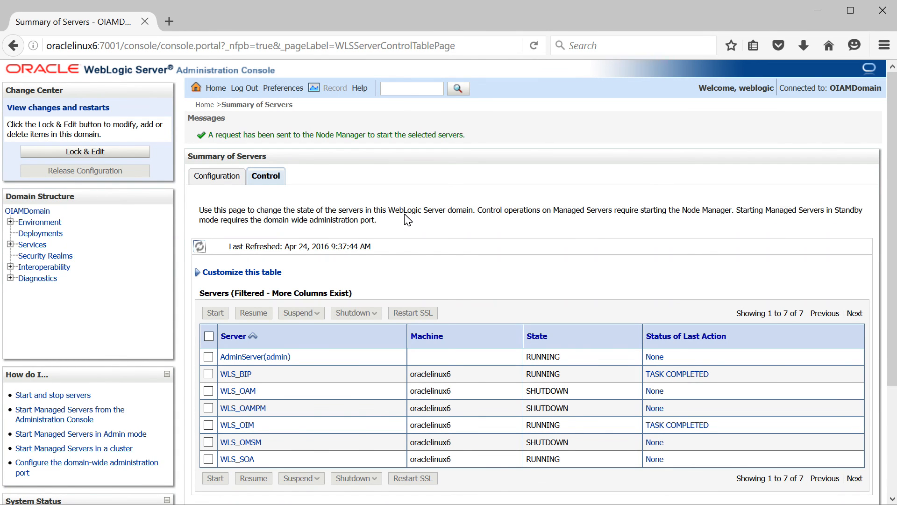
Refresh the Summary of Servers to confirm WLS_SOA finished starting, then start a new browser tab
{"action": "left_click", "coordinate": [204, 249]}
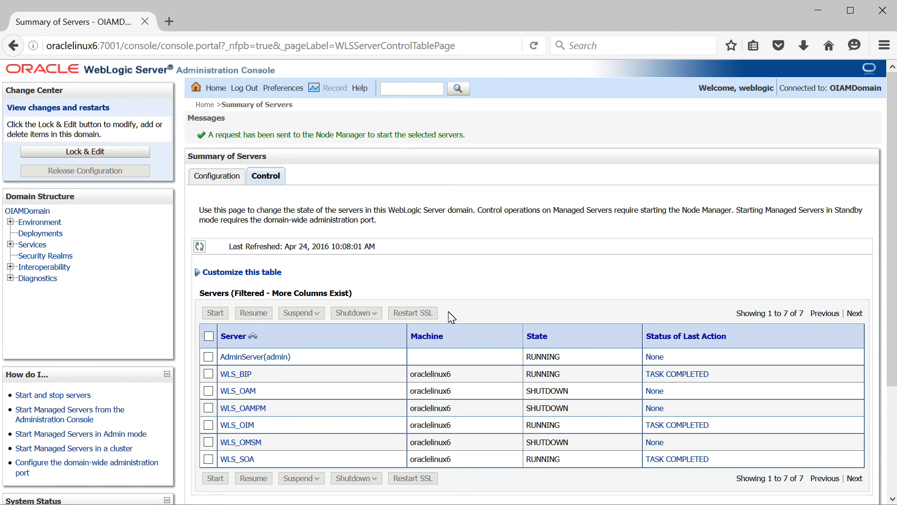
{"action": "left_click", "coordinate": [170, 21]}
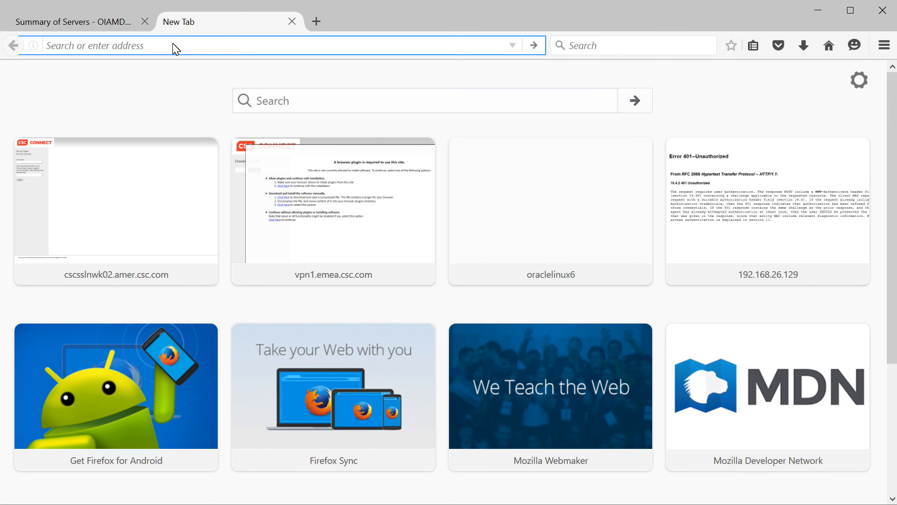
Load the System Administration sign-in page at oraclelinux6:14000/sysadmin
{"action": "type", "text": "oraxl"}
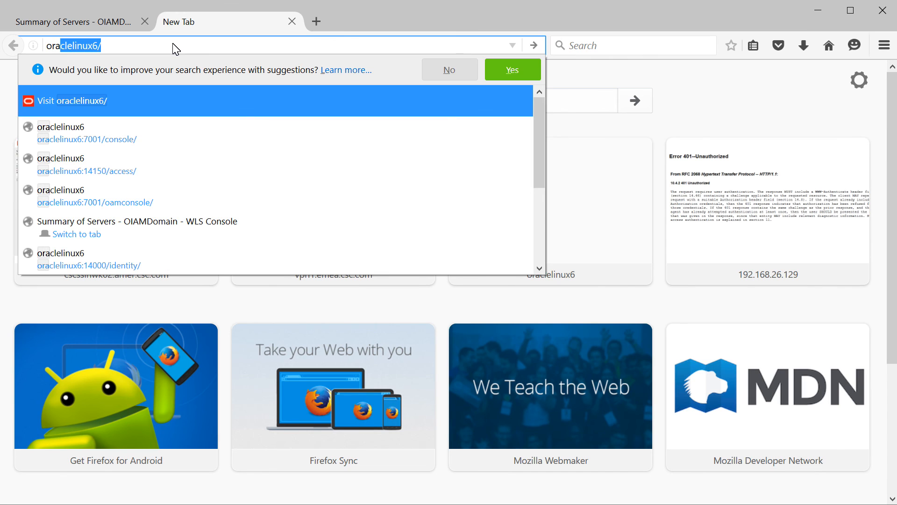
{"action": "key", "text": "BackSpace"}
{"action": "key", "text": "BackSpace"}
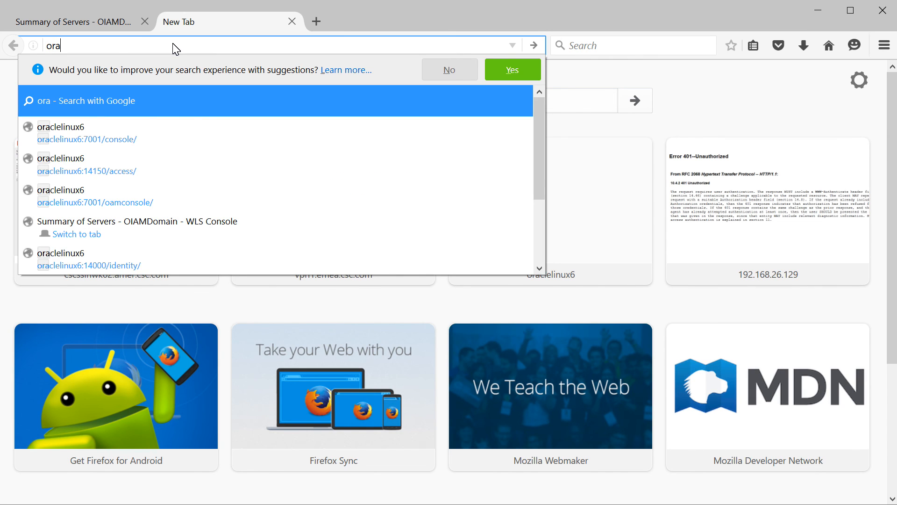
{"action": "key", "text": "Down"}
{"action": "key", "text": "BackSpace"}
{"action": "key", "text": "BackSpace"}
{"action": "key", "text": "BackSpace"}
{"action": "key", "text": "BackSpace"}
{"action": "key", "text": "BackSpace"}
{"action": "key", "text": "BackSpace"}
{"action": "key", "text": "BackSpace"}
{"action": "key", "text": "BackSpace"}
{"action": "key", "text": "BackSpace"}
{"action": "key", "text": "BackSpace"}
{"action": "key", "text": "BackSpace"}
{"action": "key", "text": "BackSpace"}
{"action": "key", "text": "BackSpace"}
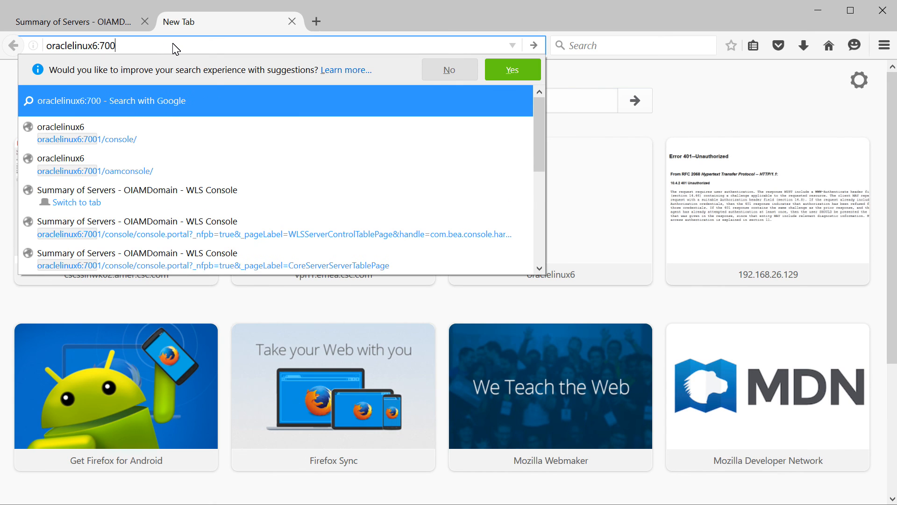
{"action": "type", "text": "14"}
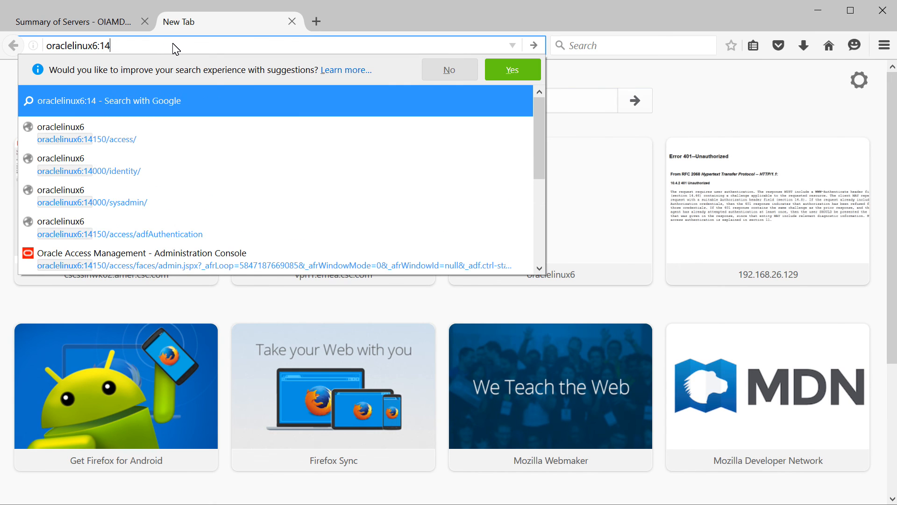
{"action": "type", "text": "000/"}
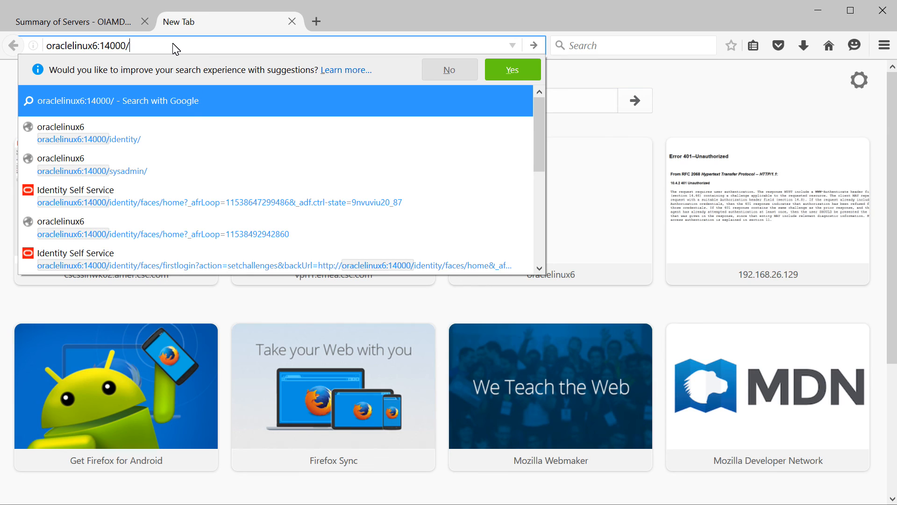
{"action": "type", "text": "sysadmin"}
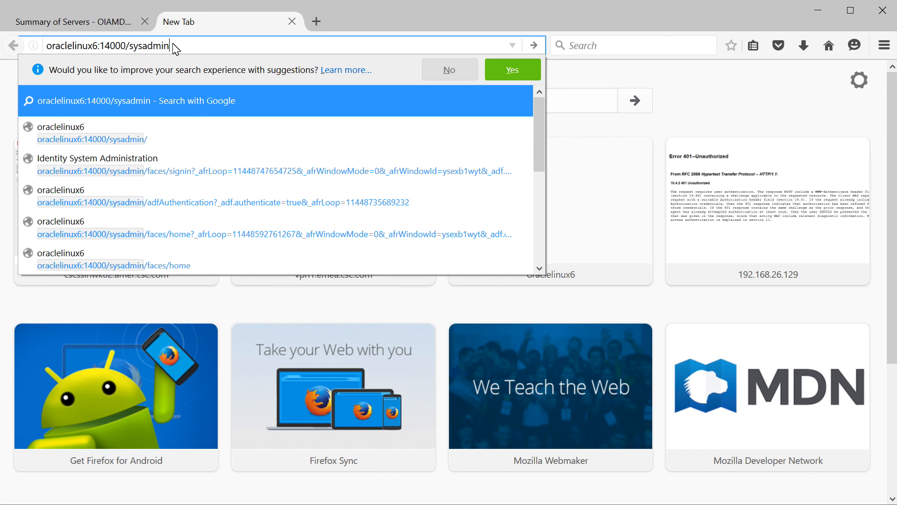
{"action": "key", "text": "Return"}
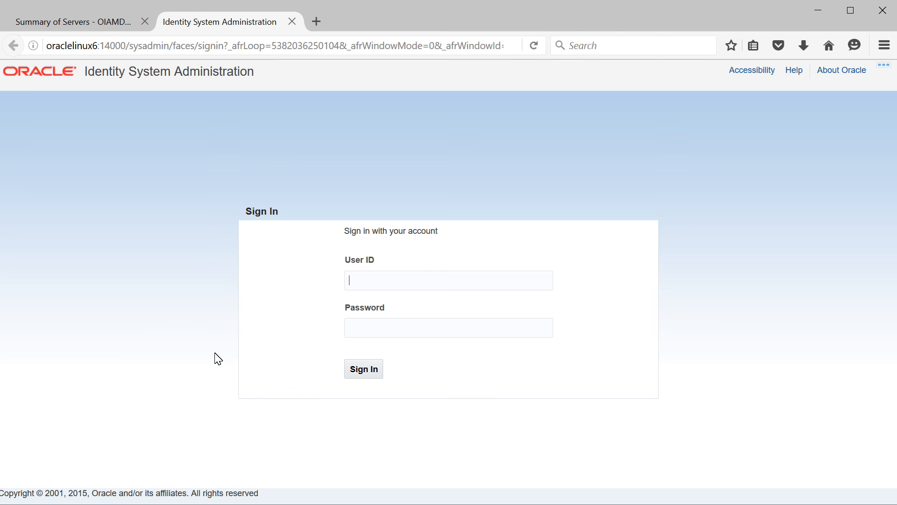
Sign in as xelsysadm with the administrator password
{"action": "left_click", "coordinate": [400, 284]}
{"action": "type", "text": "xela"}
{"action": "key", "text": "BackSpace"}
{"action": "type", "text": "sysadm"}
{"action": "key", "text": "Tab"}
{"action": "type", "text": "•"}
{"action": "key", "text": "BackSpace"}
{"action": "type", "text": "••••••••••"}
{"action": "left_click", "coordinate": [364, 370]}
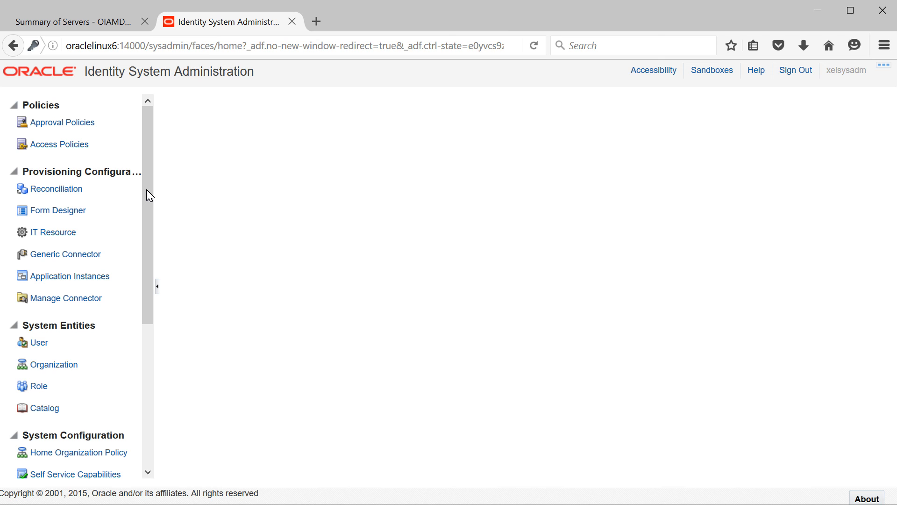
Open another blank browser tab beside Oracle Identity System Administration
{"action": "left_click_drag", "start_coordinate": [147, 189], "coordinate": [145, 199]}
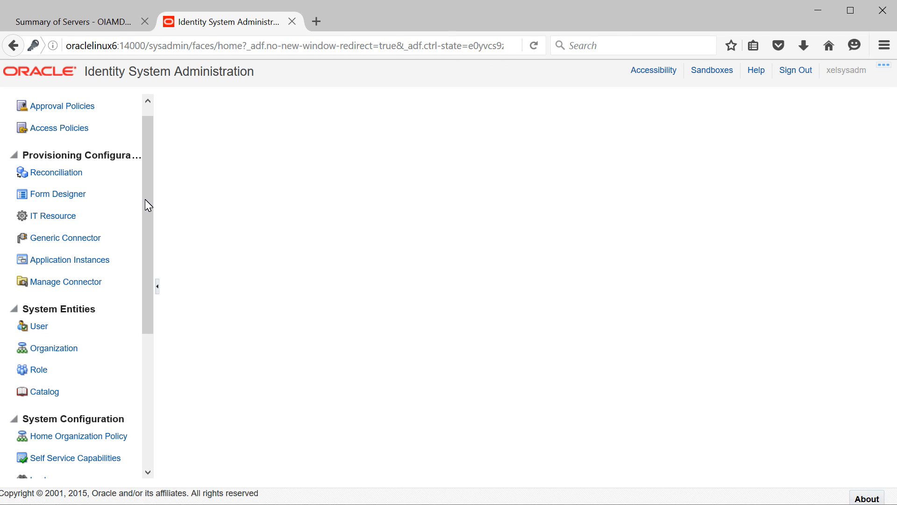
{"action": "left_click_drag", "start_coordinate": [145, 199], "coordinate": [141, 363]}
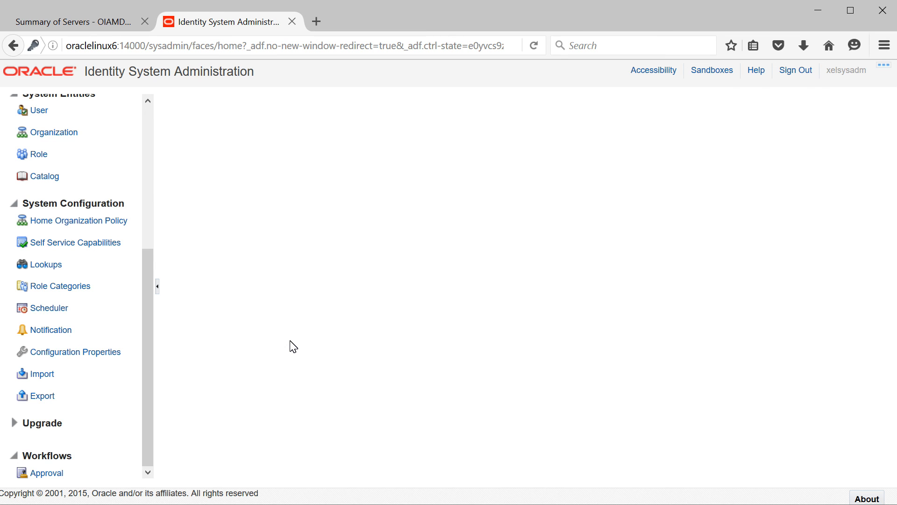
{"action": "left_click", "coordinate": [318, 23]}
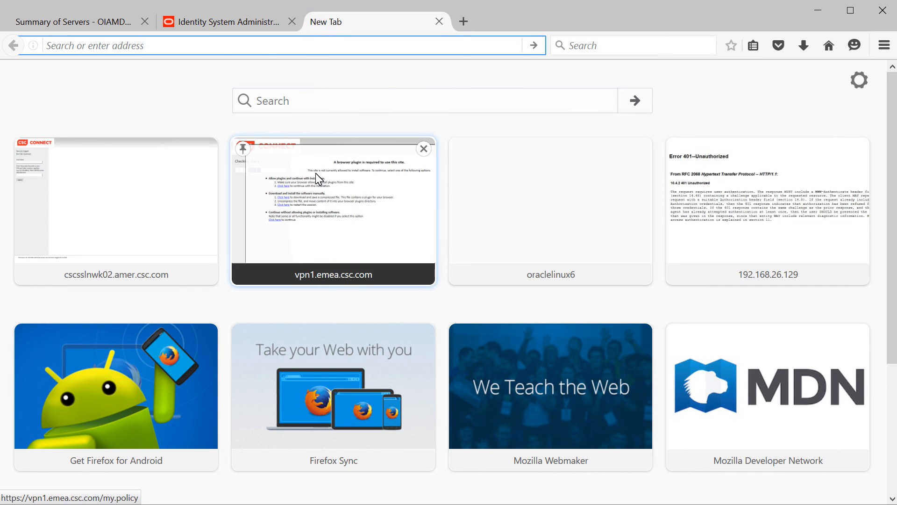
Load oraclelinux6:14000/identity and choose the mother's maiden name, city of birth and favorite color questions
{"action": "type", "text": "oraclelinux6/"}
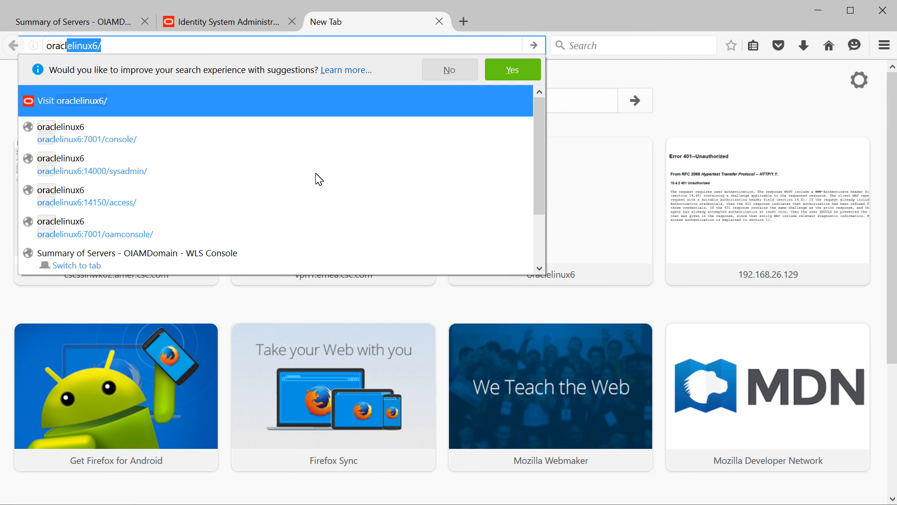
{"action": "type", "text": ":"}
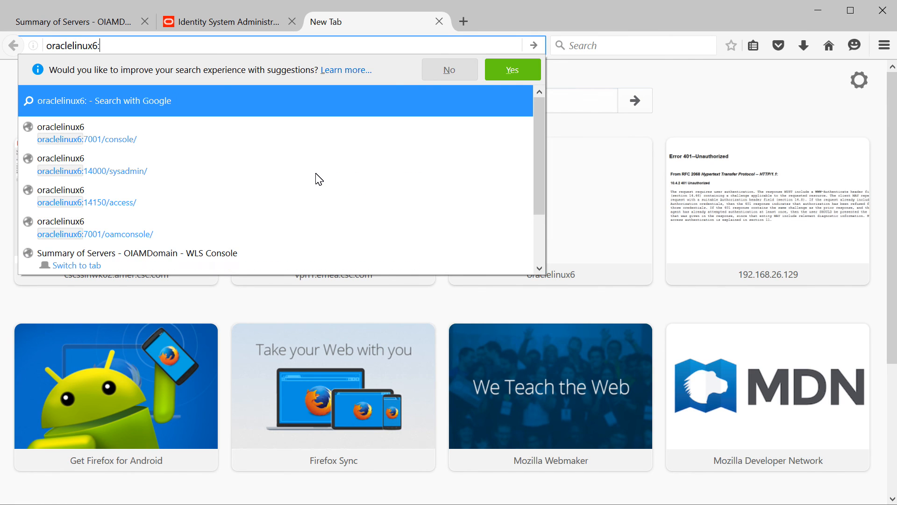
{"action": "type", "text": "14000/iden"}
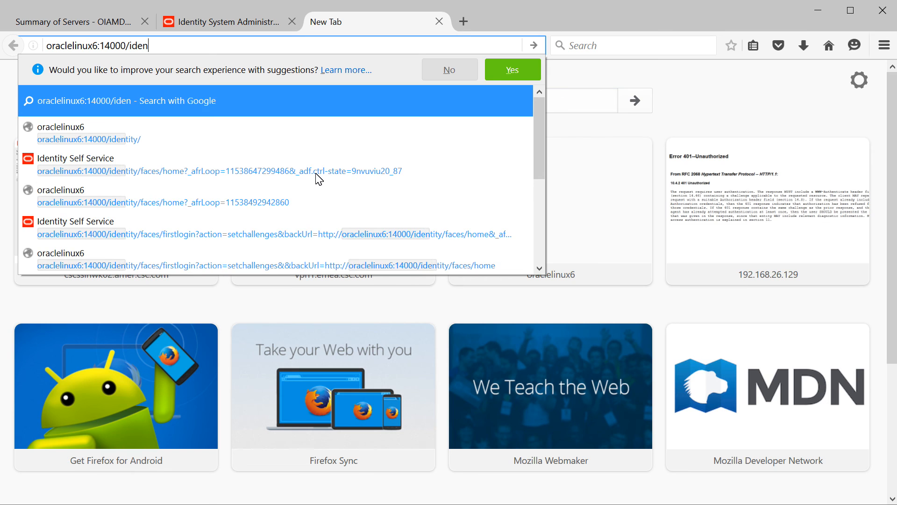
{"action": "type", "text": "tity"}
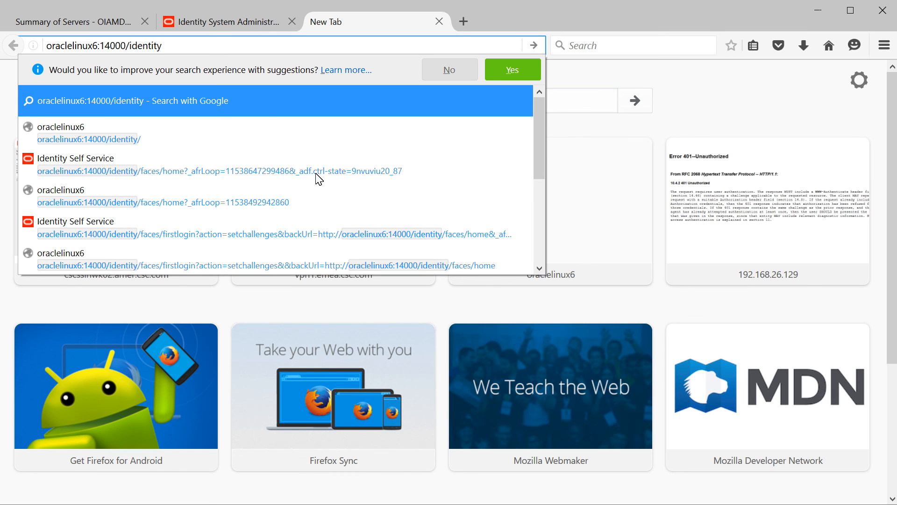
{"action": "key", "text": "Return"}
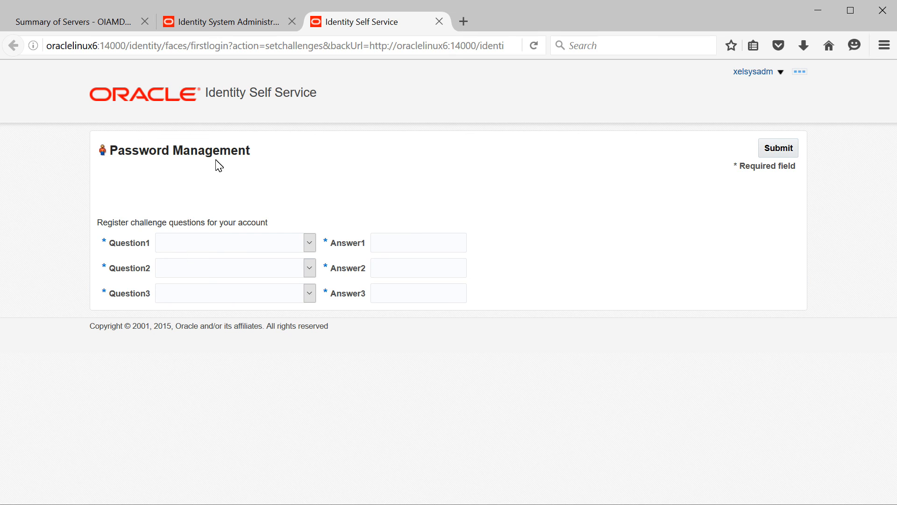
{"action": "left_click", "coordinate": [184, 241]}
{"action": "left_click", "coordinate": [187, 268]}
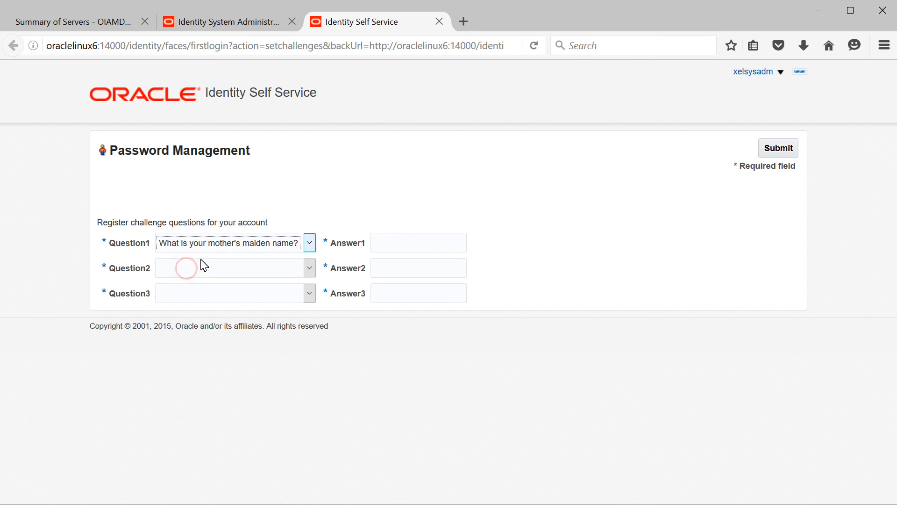
{"action": "left_click", "coordinate": [197, 271]}
{"action": "left_click", "coordinate": [202, 301]}
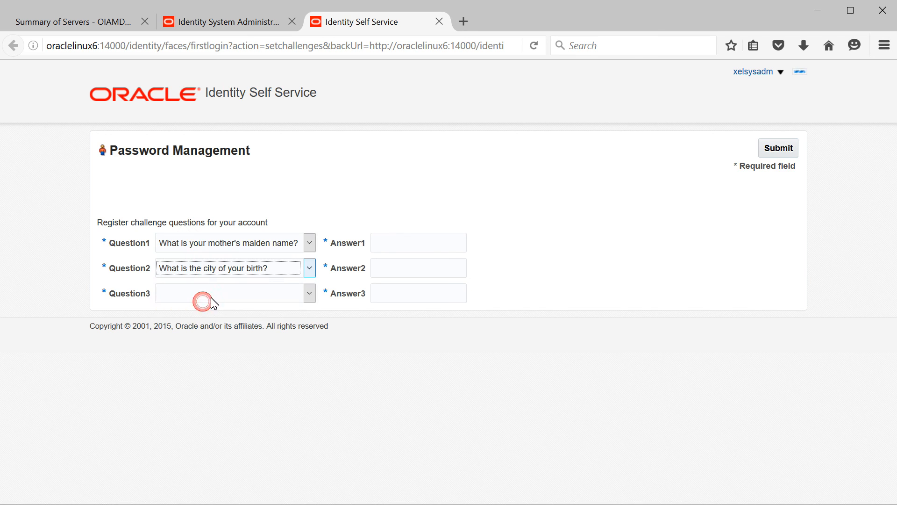
{"action": "left_click", "coordinate": [215, 292]}
{"action": "left_click", "coordinate": [220, 338]}
Answer the three challenge questions with ans1, ans2 and ans3 and submit them
{"action": "left_click", "coordinate": [435, 247]}
{"action": "type", "text": "ans1"}
{"action": "key", "text": "Tab"}
{"action": "key", "text": "Tab"}
{"action": "type", "text": "ans2"}
{"action": "key", "text": "Tab"}
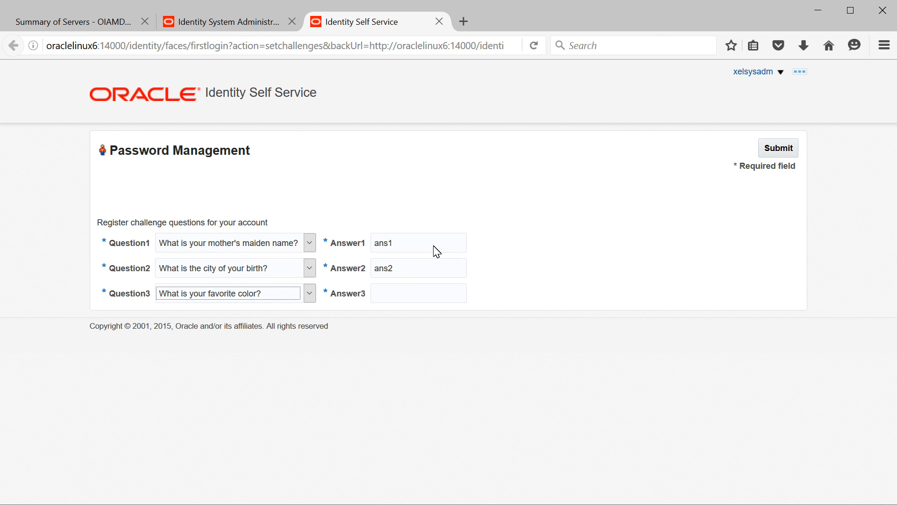
{"action": "left_click", "coordinate": [781, 150]}
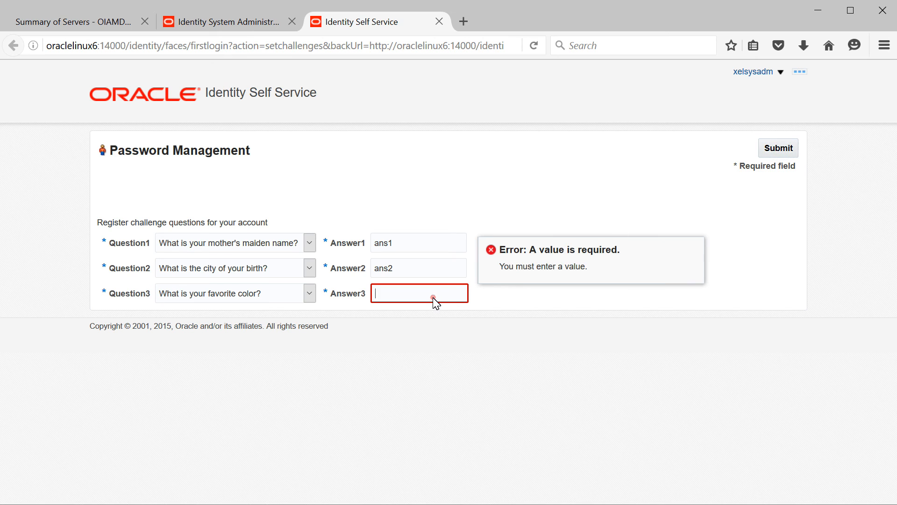
{"action": "type", "text": "ans3"}
{"action": "left_click", "coordinate": [783, 148]}
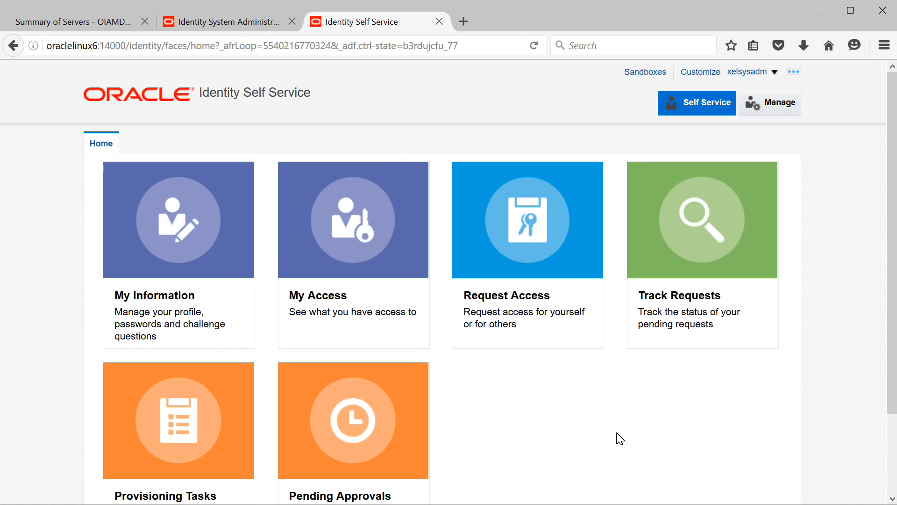
Open the My Information page from the Self Service home
{"action": "scroll", "coordinate": [620, 438], "scroll_direction": "down", "scroll_amount": 3}
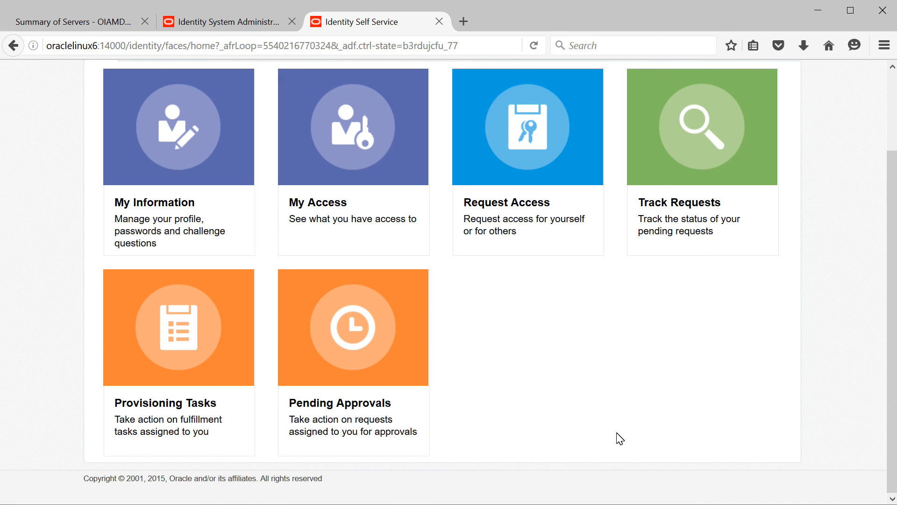
{"action": "scroll", "coordinate": [620, 438], "scroll_direction": "up", "scroll_amount": 3}
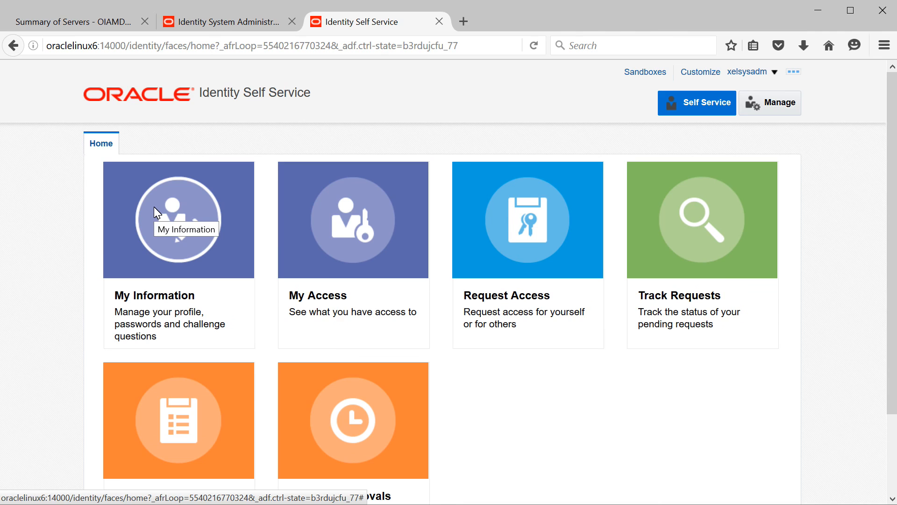
{"action": "left_click", "coordinate": [155, 211]}
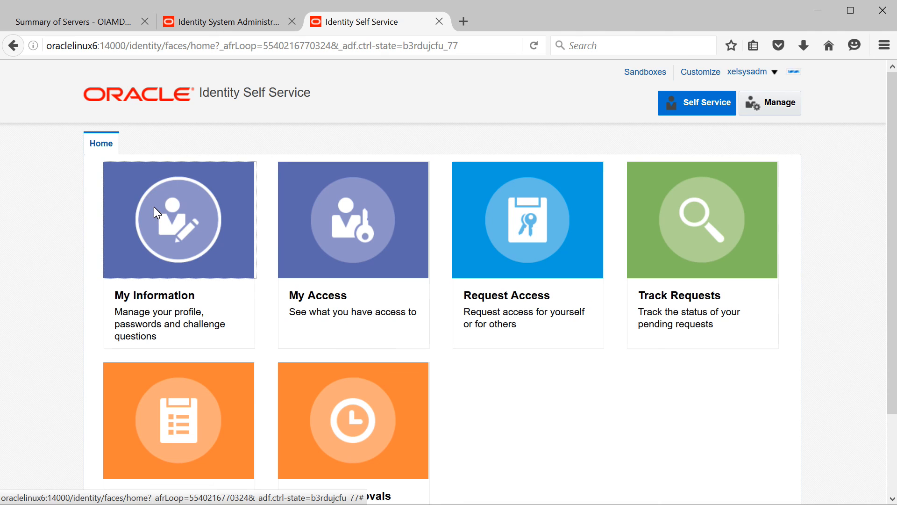
Expand the Change Password and Challenge Questions sections, then return to the page top
{"action": "scroll", "coordinate": [442, 332], "scroll_direction": "down", "scroll_amount": 3}
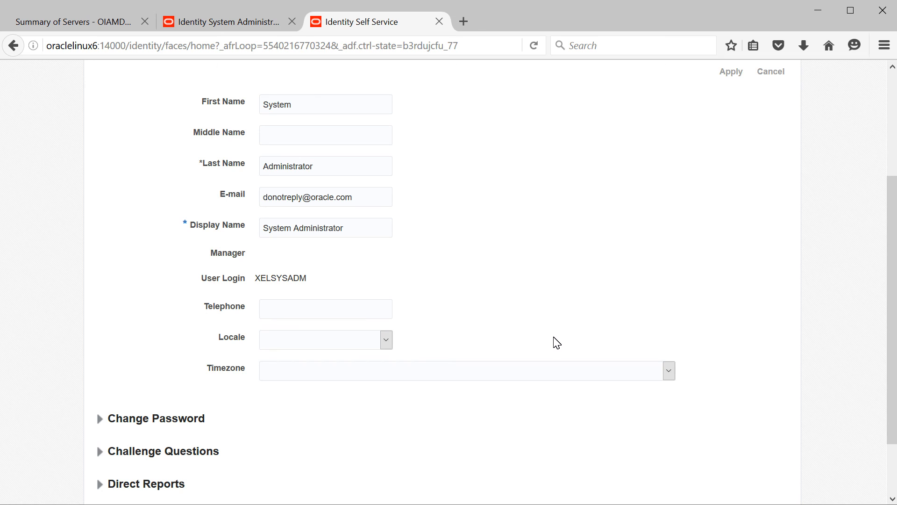
{"action": "scroll", "coordinate": [554, 340], "scroll_direction": "down", "scroll_amount": 2}
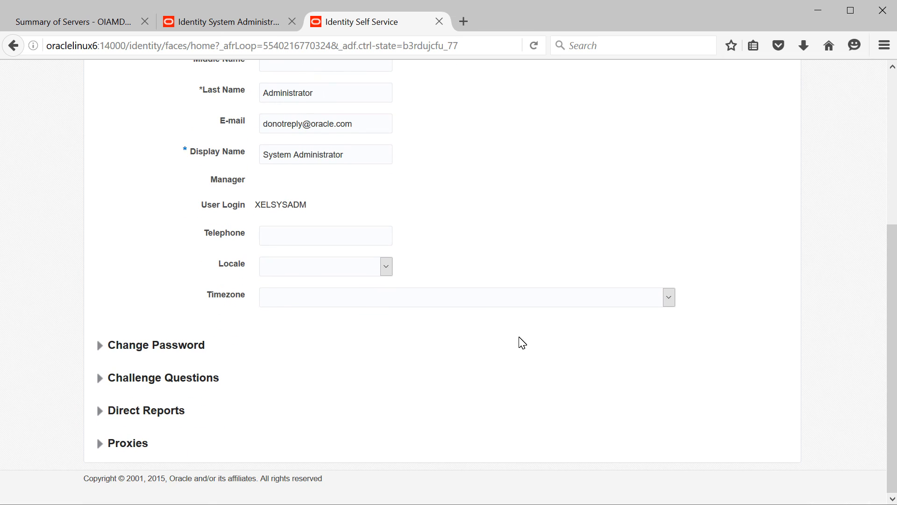
{"action": "left_click", "coordinate": [101, 346]}
{"action": "scroll", "coordinate": [408, 376], "scroll_direction": "down", "scroll_amount": 3}
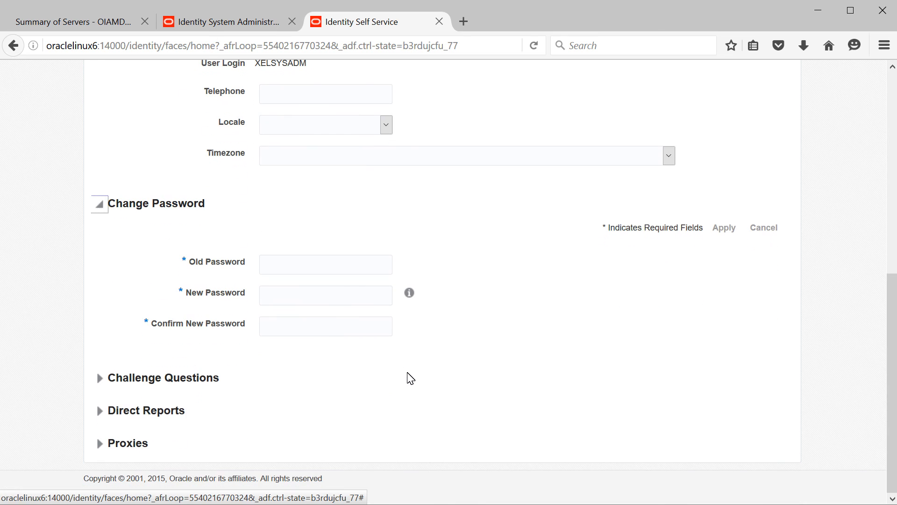
{"action": "left_click", "coordinate": [99, 378]}
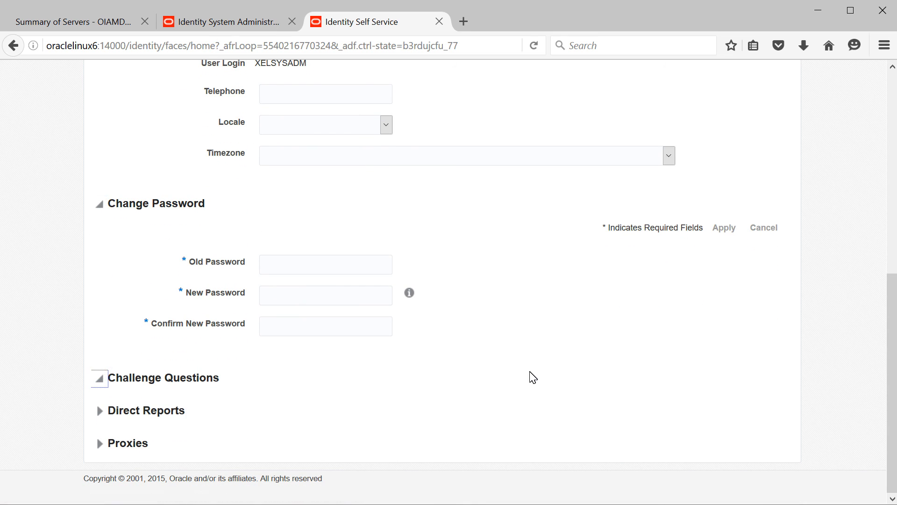
{"action": "scroll", "coordinate": [530, 374], "scroll_direction": "up", "scroll_amount": 8}
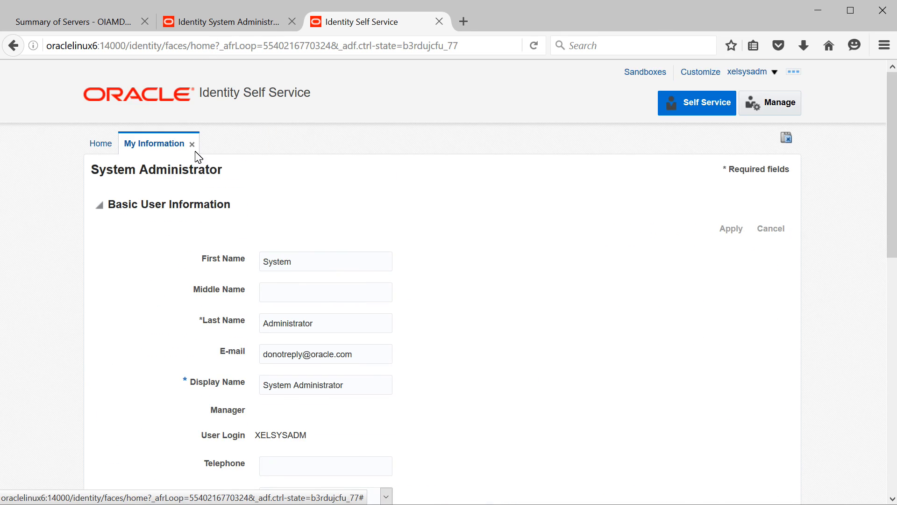